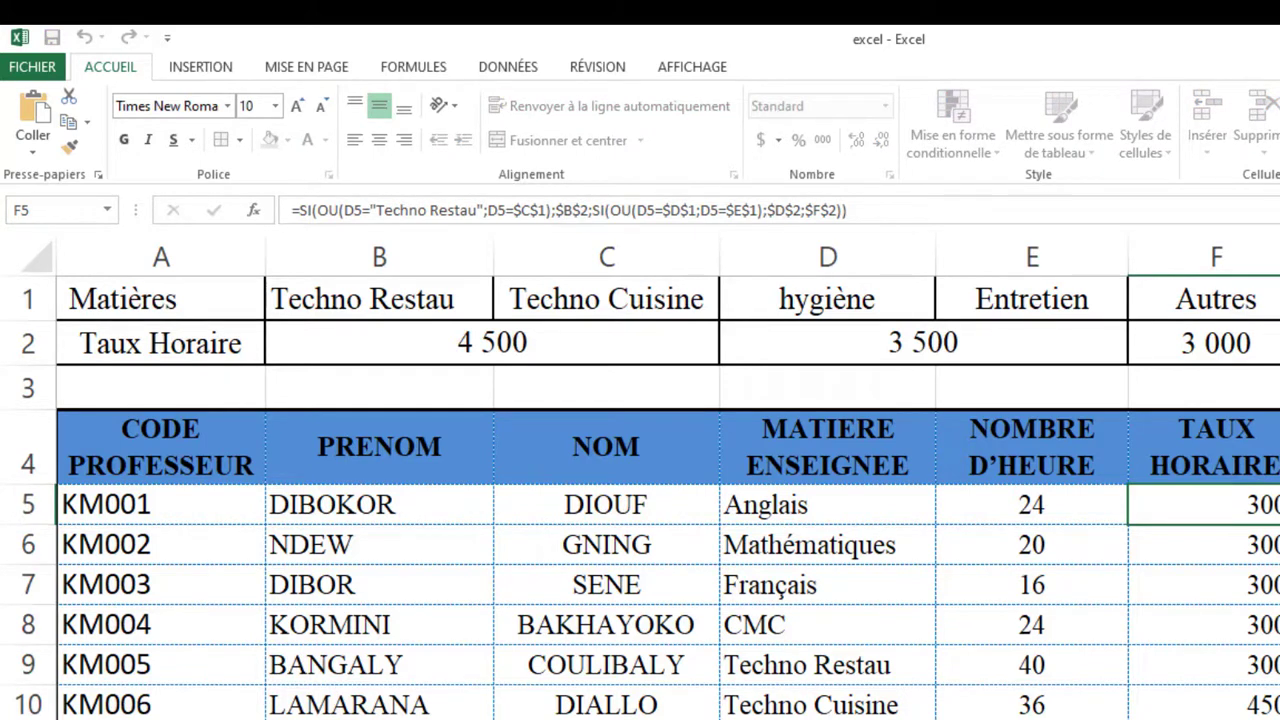
Add a new worksheet to the workbook and rename it ANNEXE 2
{"action": "left_click", "coordinate": [379, 719]}
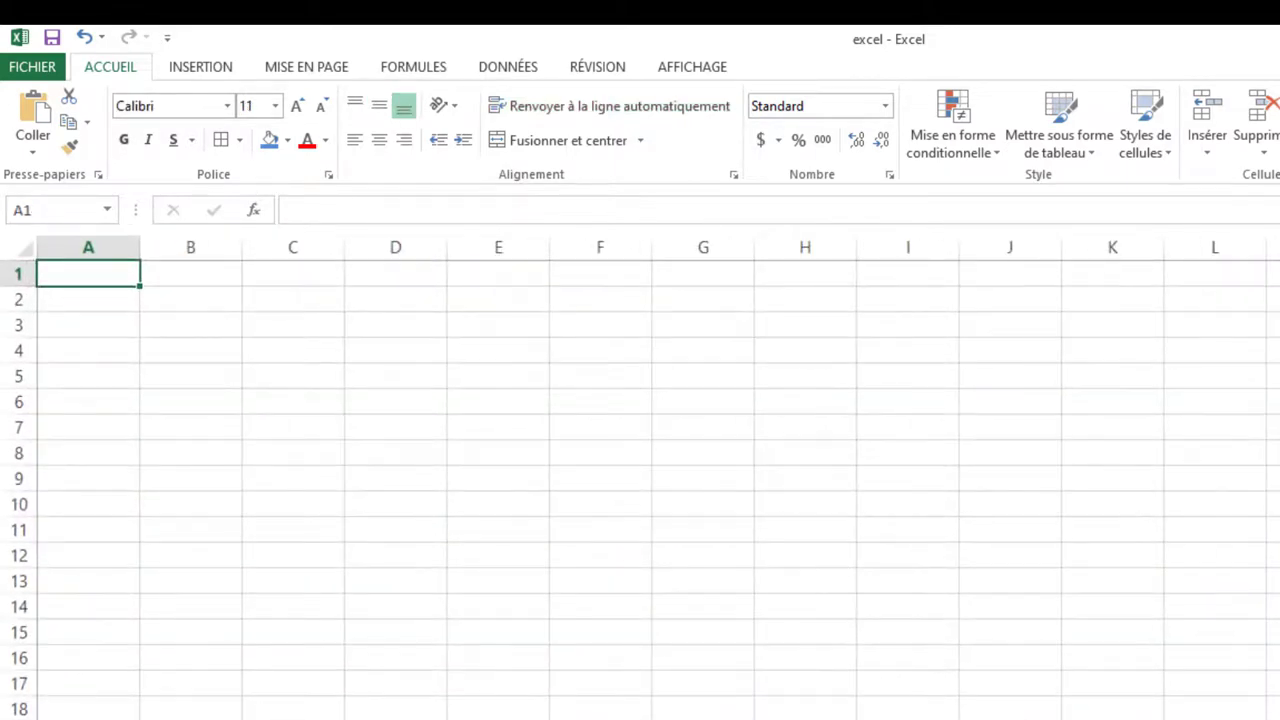
{"action": "right_click", "coordinate": [238, 719]}
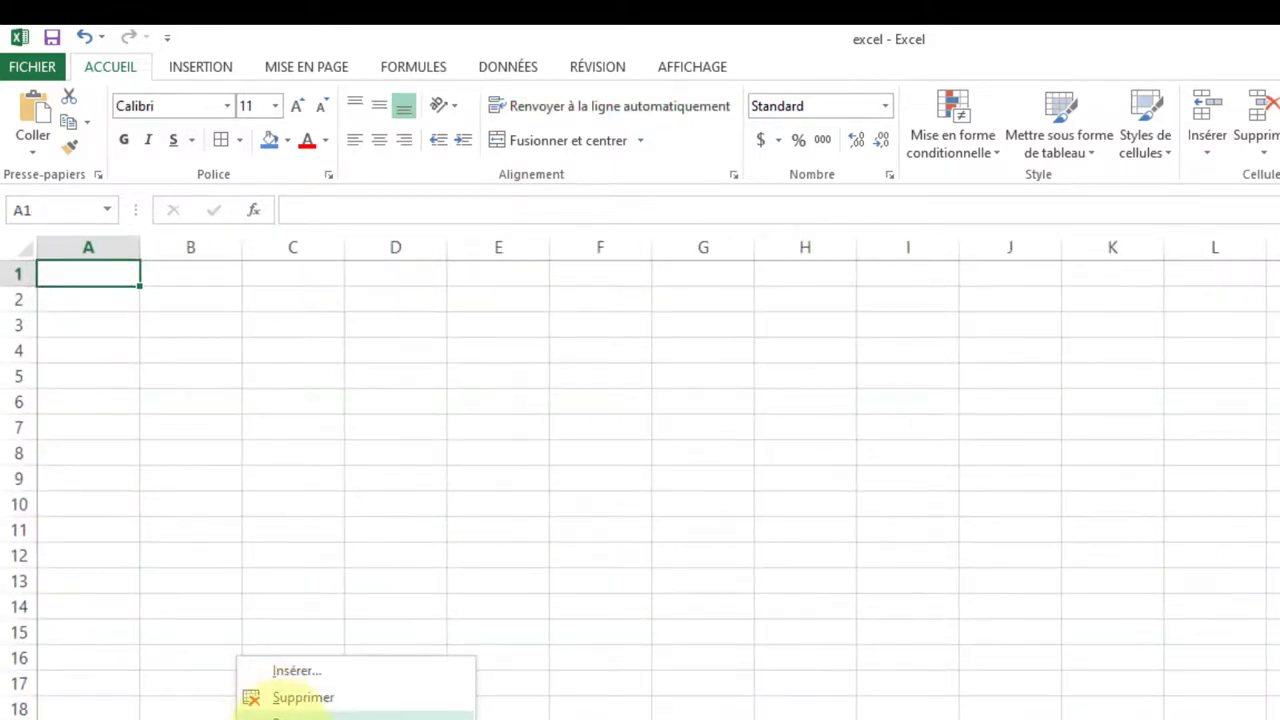
{"action": "left_click", "coordinate": [283, 718]}
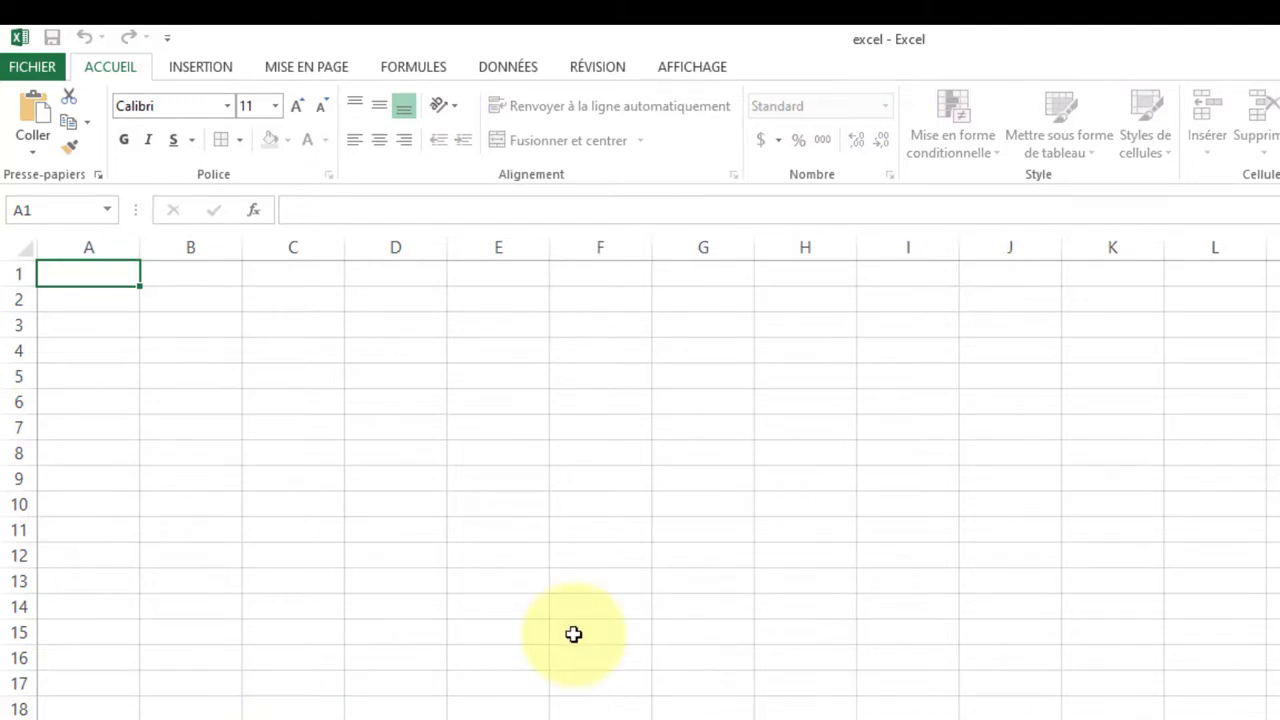
{"action": "key", "text": "Return"}
{"action": "scroll", "coordinate": [573, 634], "scroll_direction": "up", "scroll_amount": 2, "text": "ctrl"}
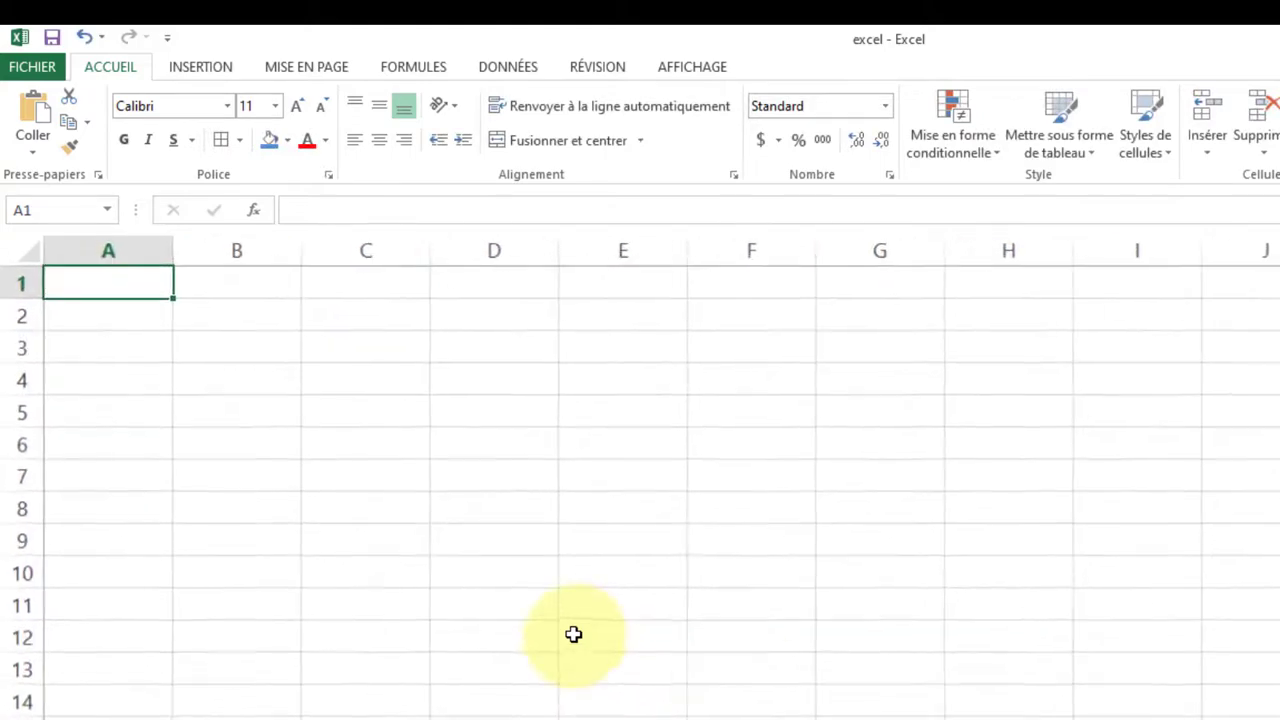
Switch to the Word document BTS BUREAUTIQUE 2019 and copy the header row of the ANNEXE 2 table
{"action": "key", "text": "alt+Tab"}
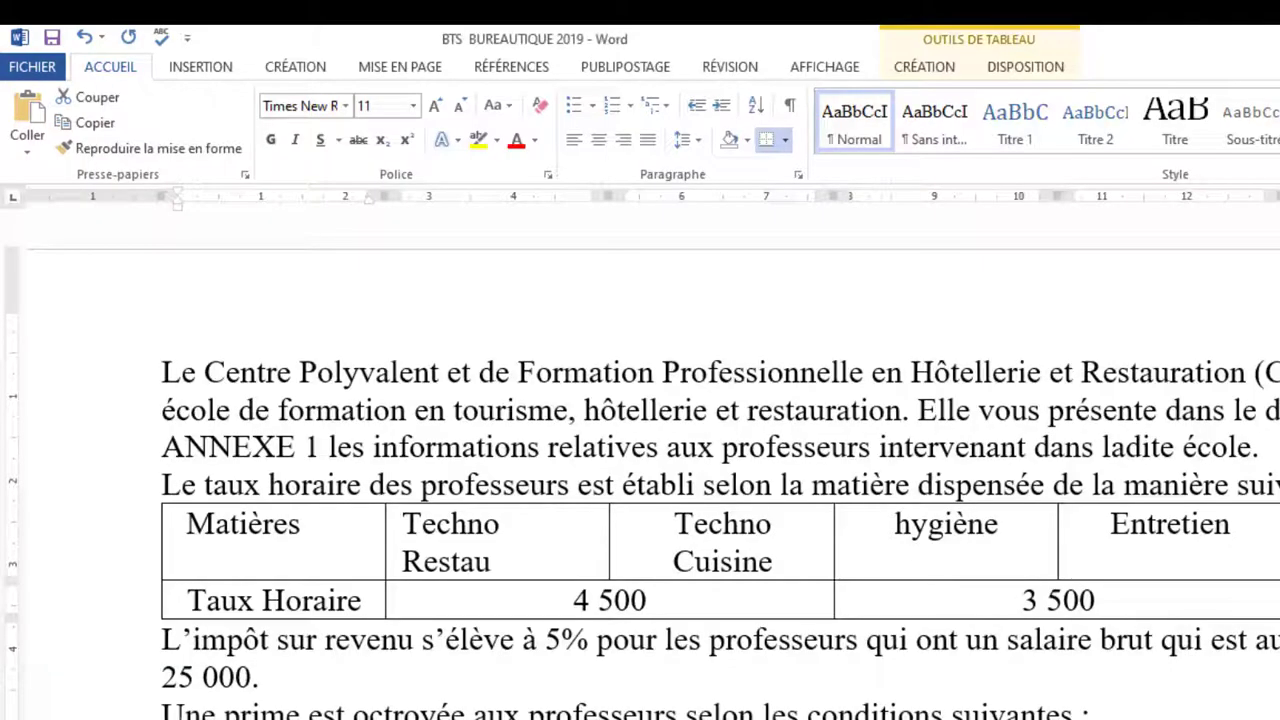
{"action": "left_click", "coordinate": [1260, 447]}
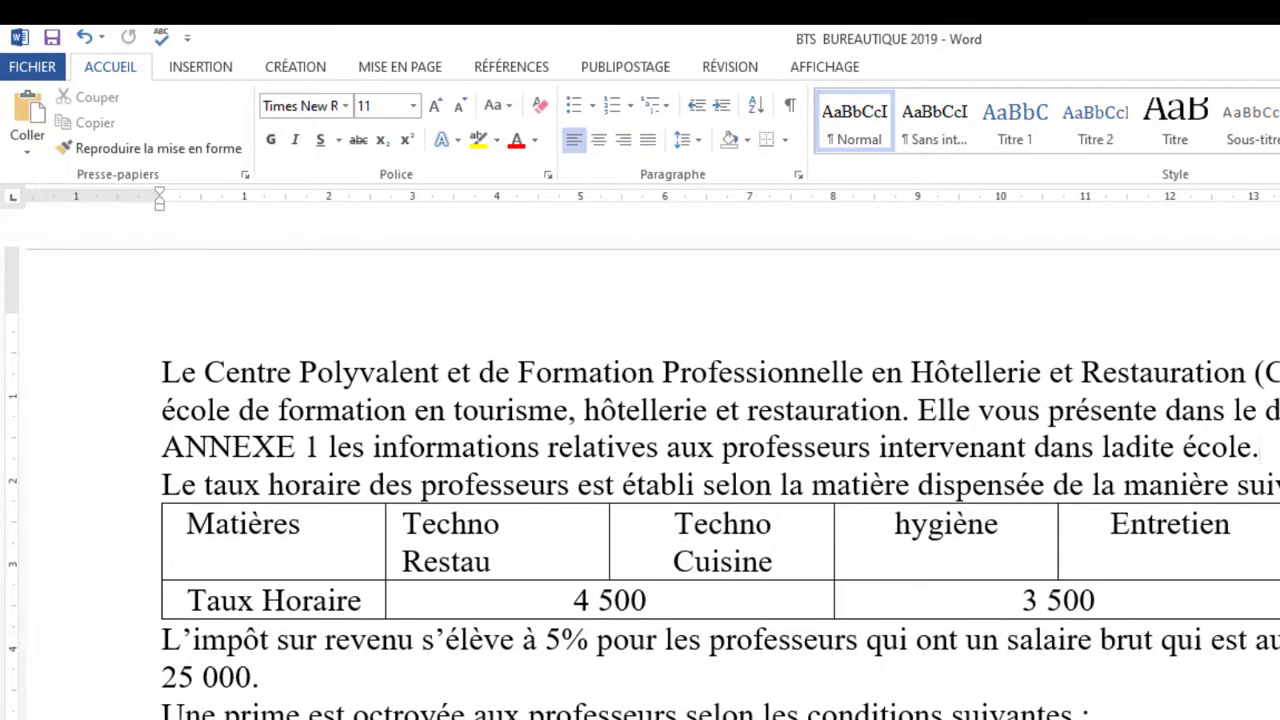
{"action": "scroll", "coordinate": [640, 460], "scroll_direction": "down", "scroll_amount": 20}
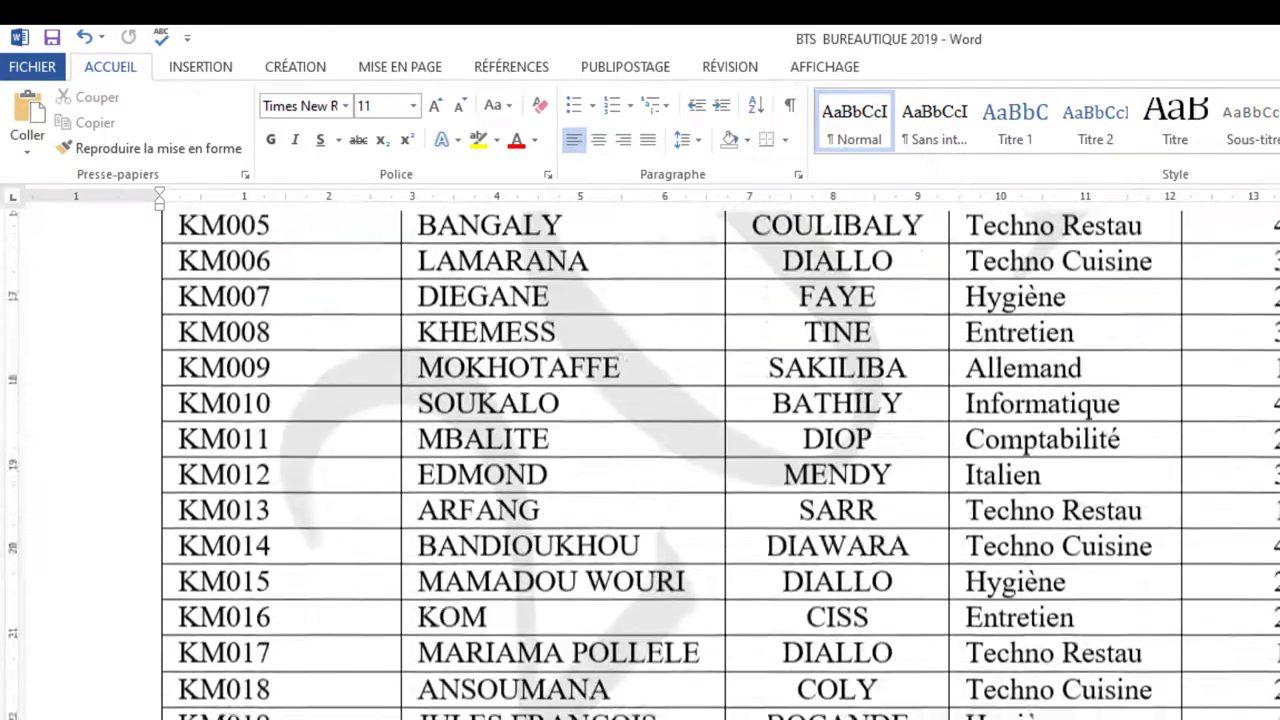
{"action": "scroll", "coordinate": [640, 460], "scroll_direction": "up", "scroll_amount": 6}
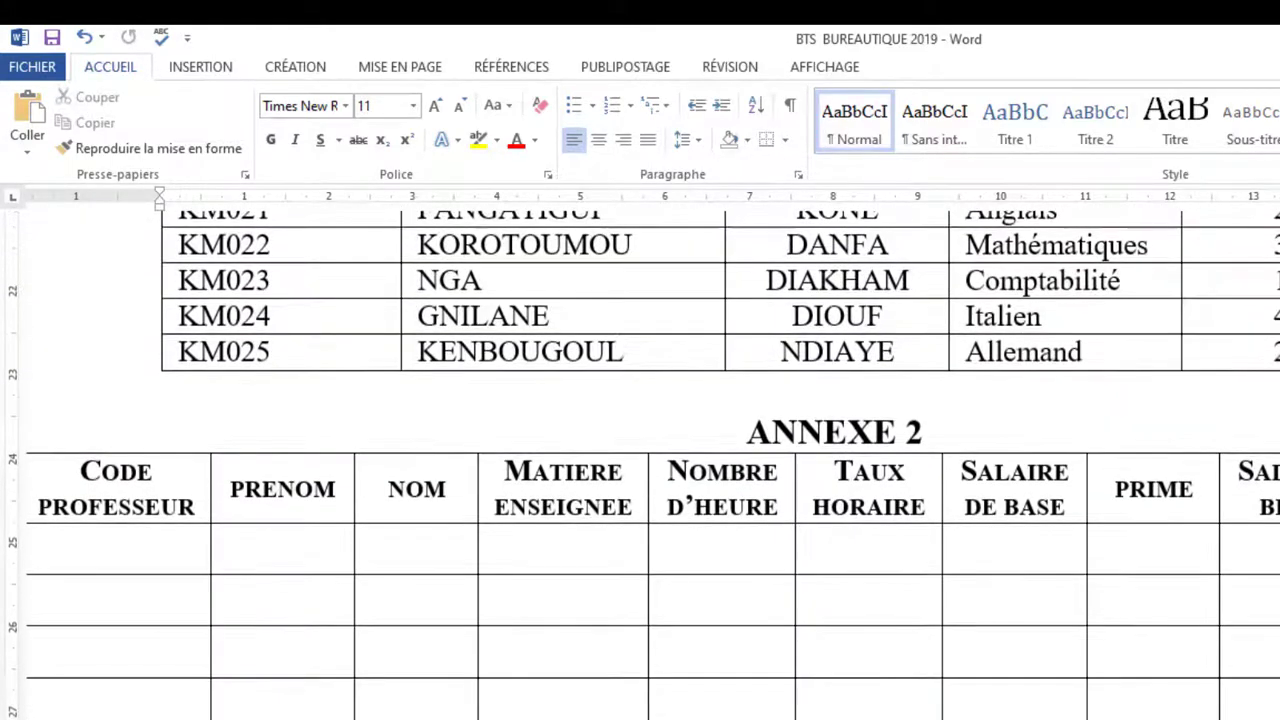
{"action": "left_click", "coordinate": [29, 486]}
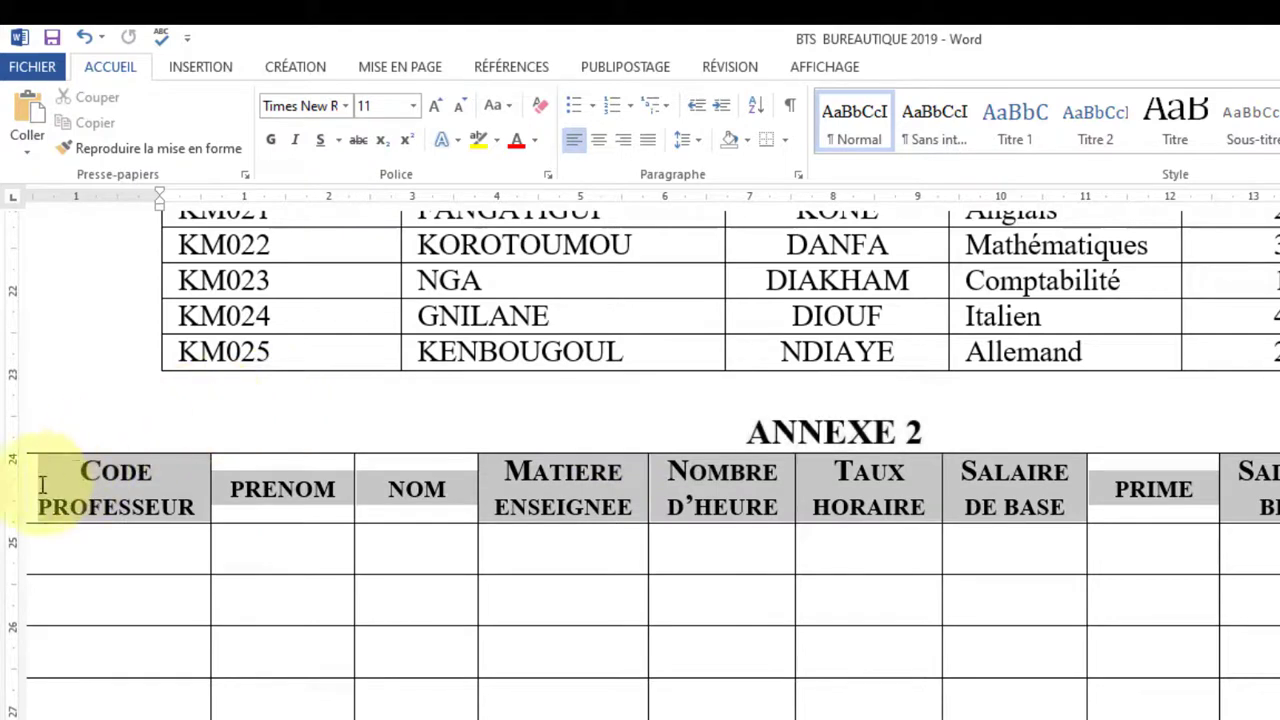
{"action": "left_click", "coordinate": [169, 477]}
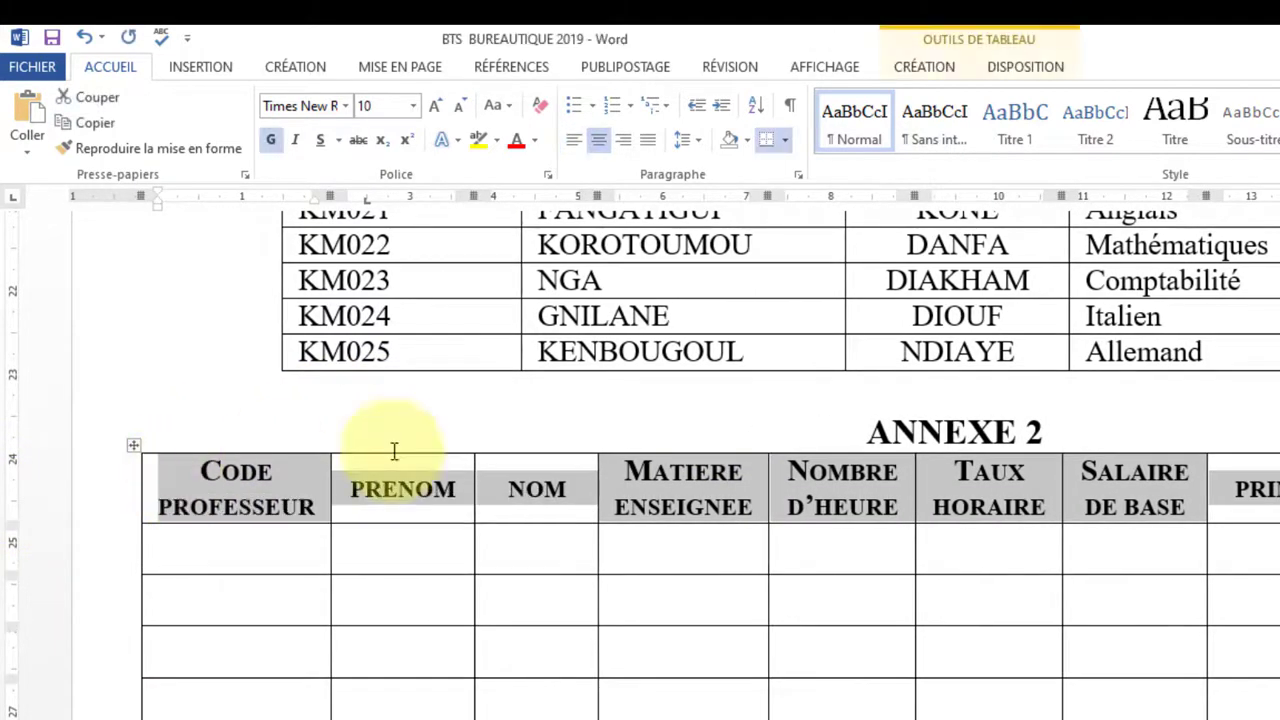
Switch back to Excel and paste the copied header row into ANNEXE 2 starting at cell A1
{"action": "key", "text": "alt+Tab"}
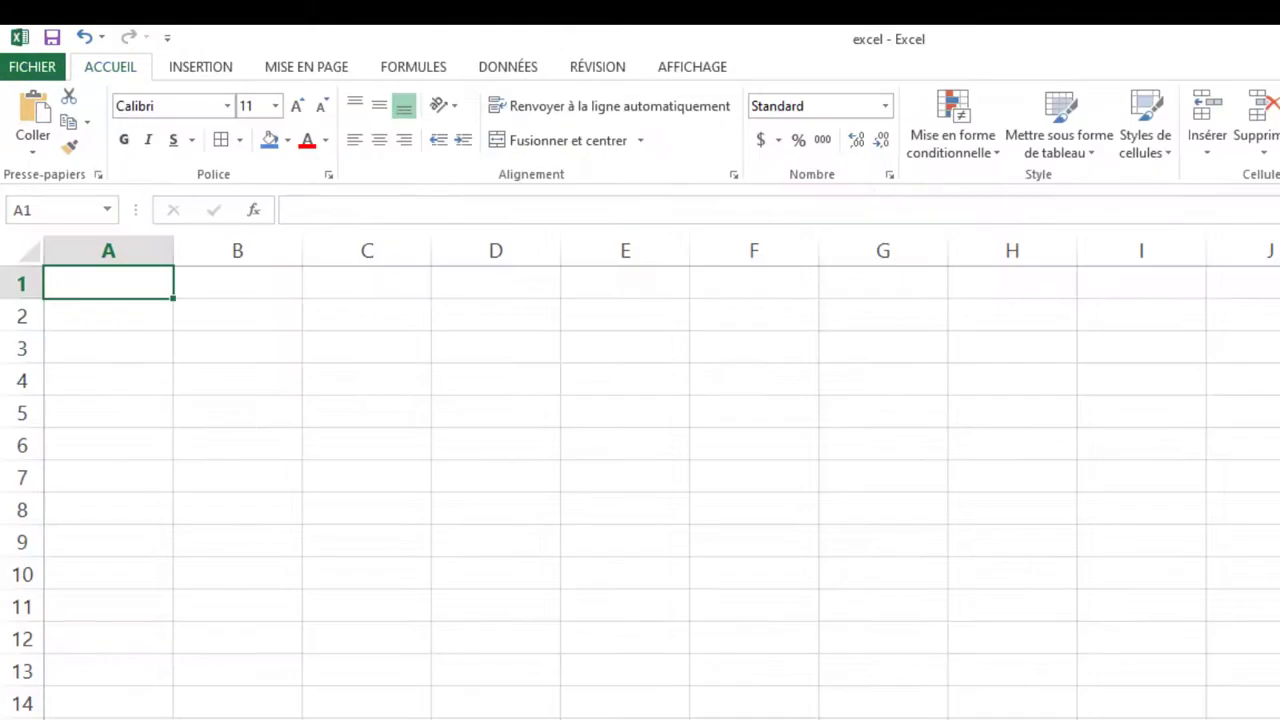
{"action": "key", "text": "ctrl+v"}
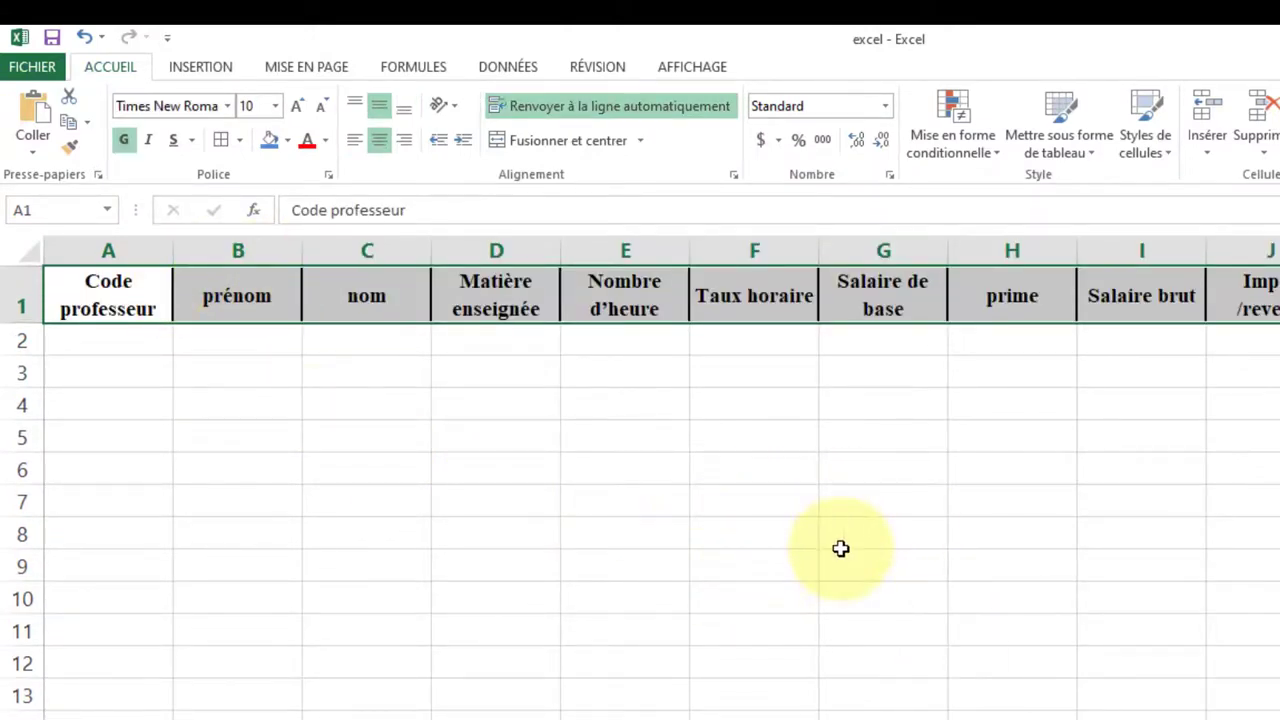
{"action": "left_click", "coordinate": [528, 566]}
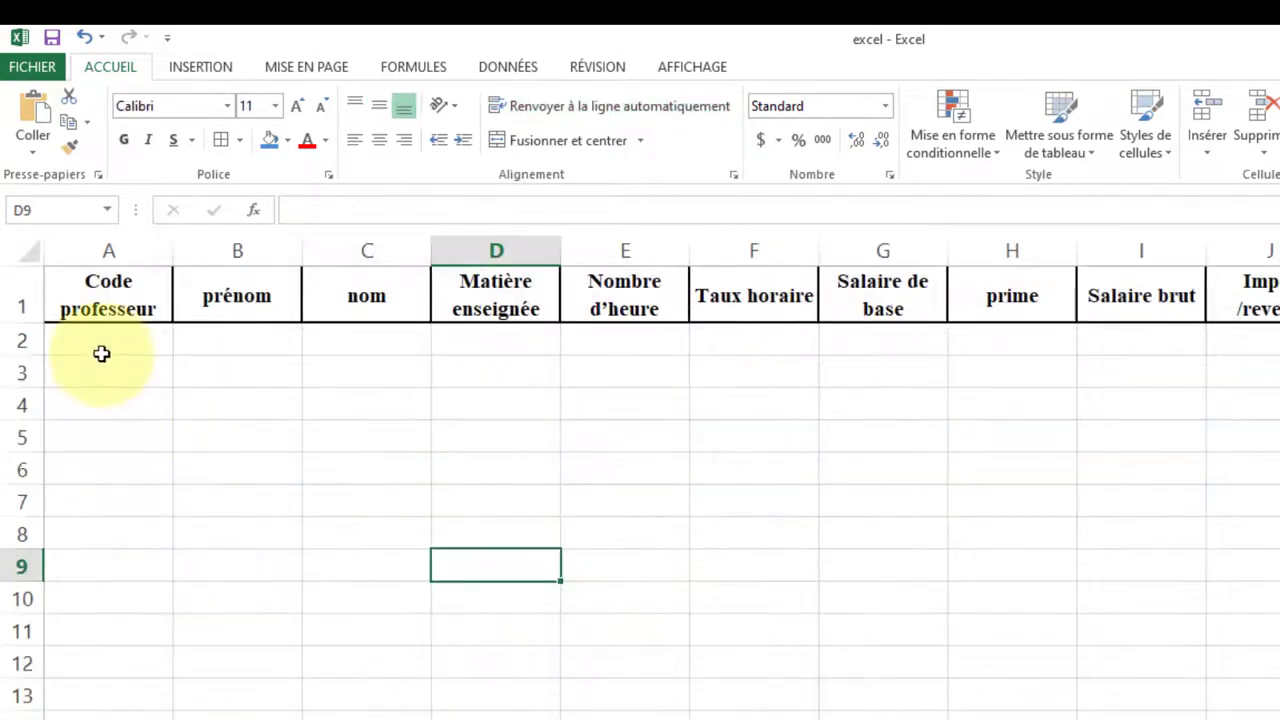
Link cell A2 of ANNEXE 2 to the first professor code with the formula ='ANNEXE 1'!A5
{"action": "left_click", "coordinate": [100, 353]}
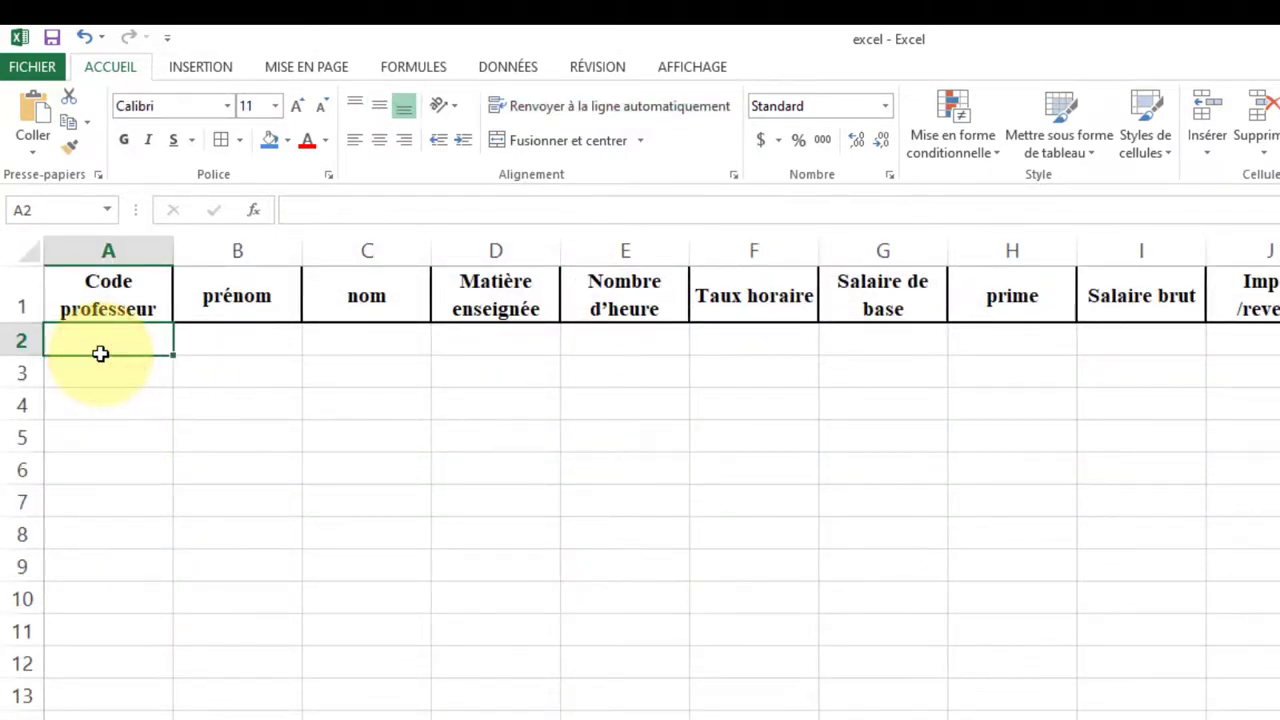
{"action": "type", "text": "+"}
{"action": "key", "text": "BackSpace"}
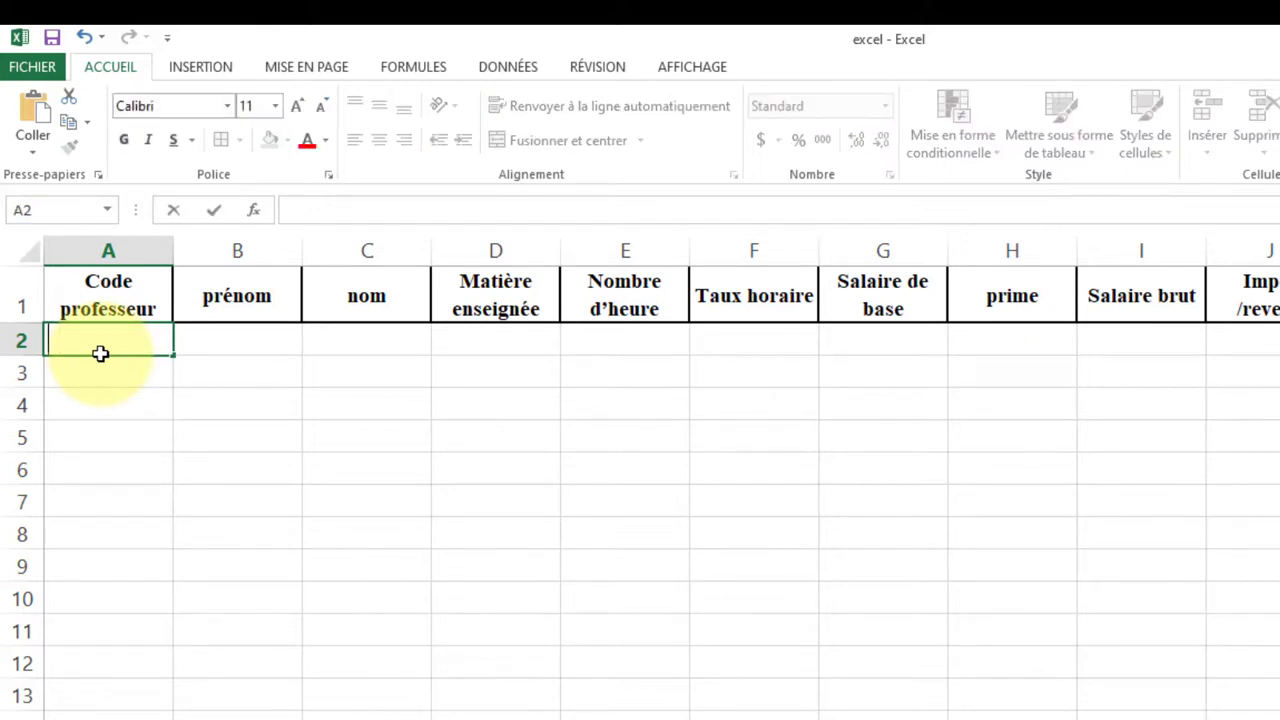
{"action": "type", "text": "="}
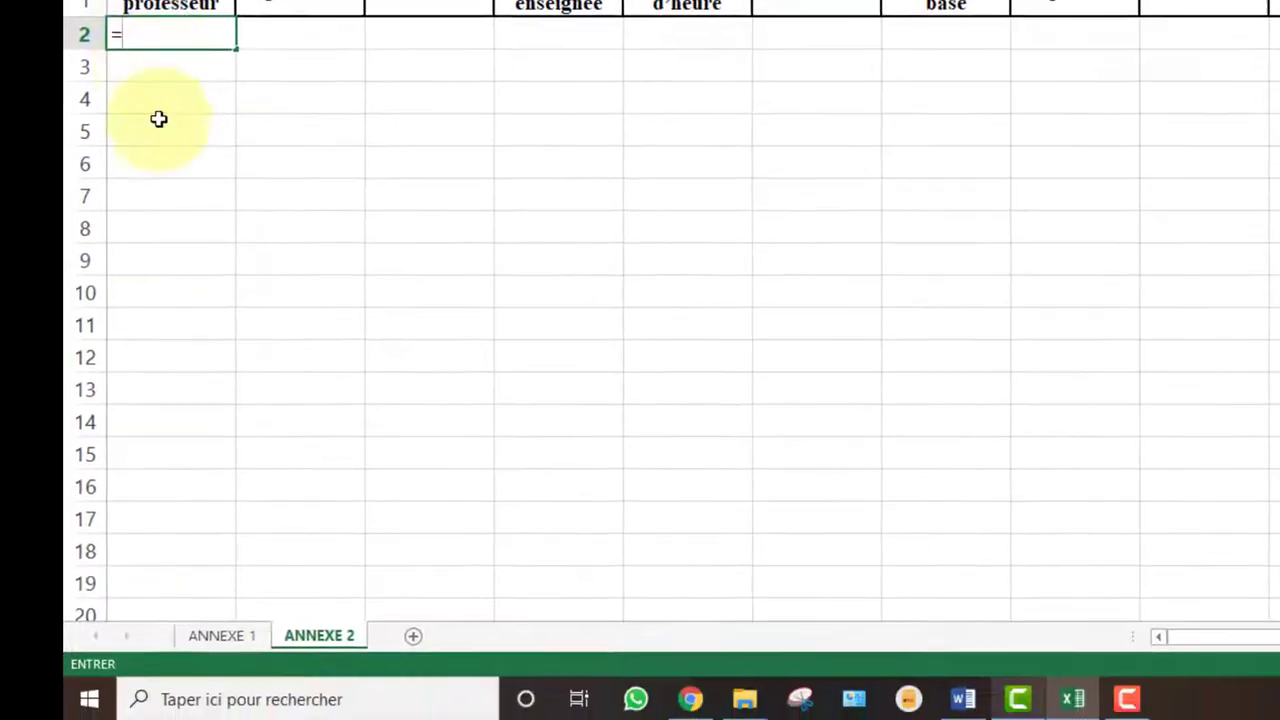
{"action": "left_click", "coordinate": [226, 610]}
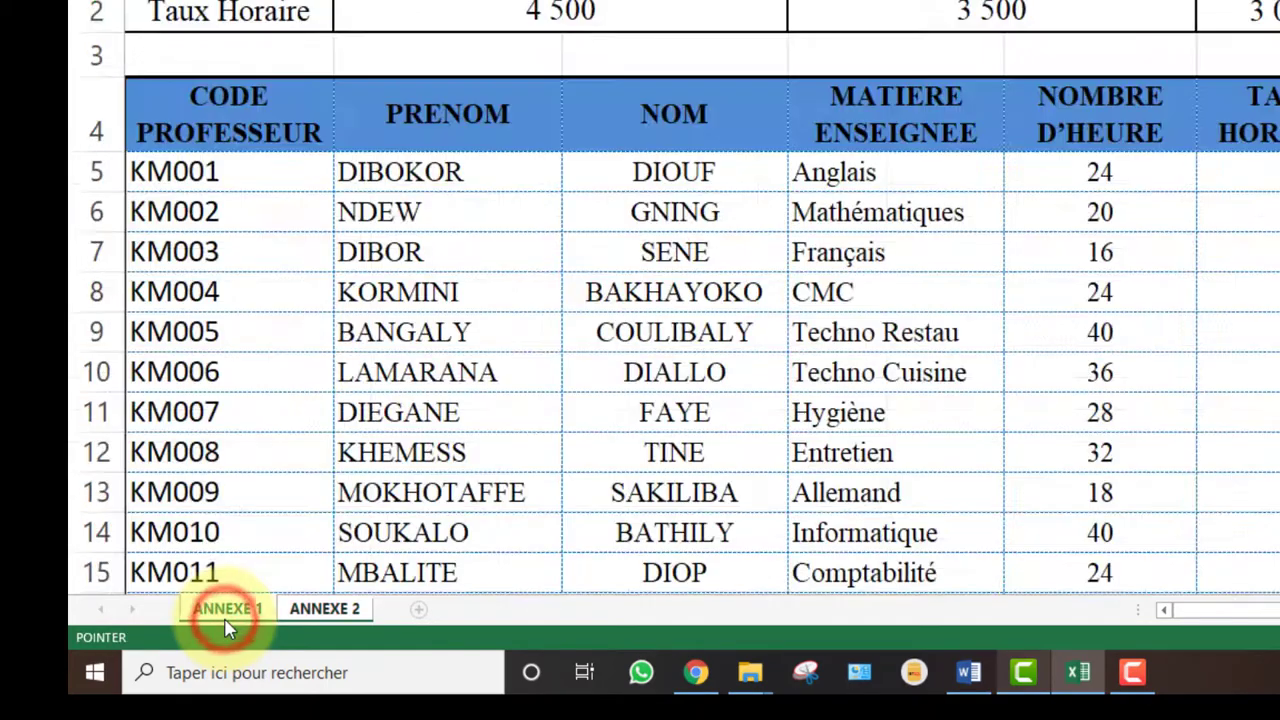
{"action": "left_click", "coordinate": [199, 161]}
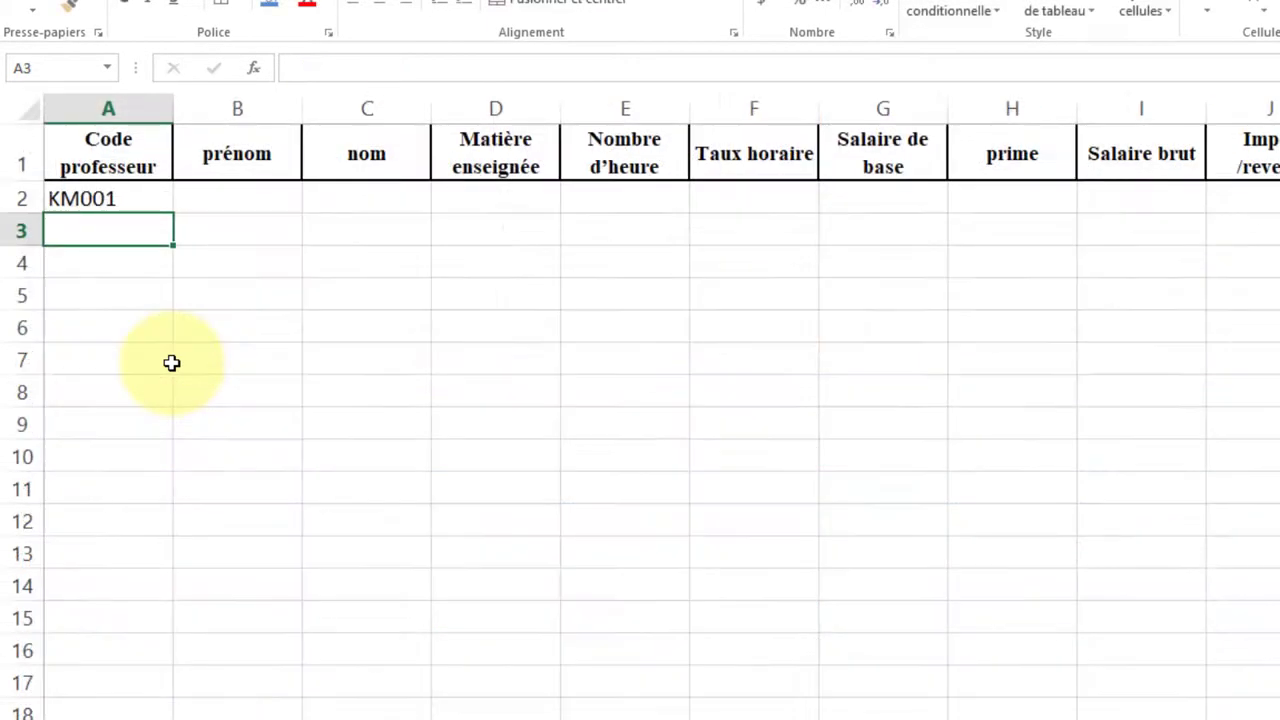
Fill the linked code formula from A2 down to A26 so the column runs through KM025
{"action": "left_click", "coordinate": [124, 196]}
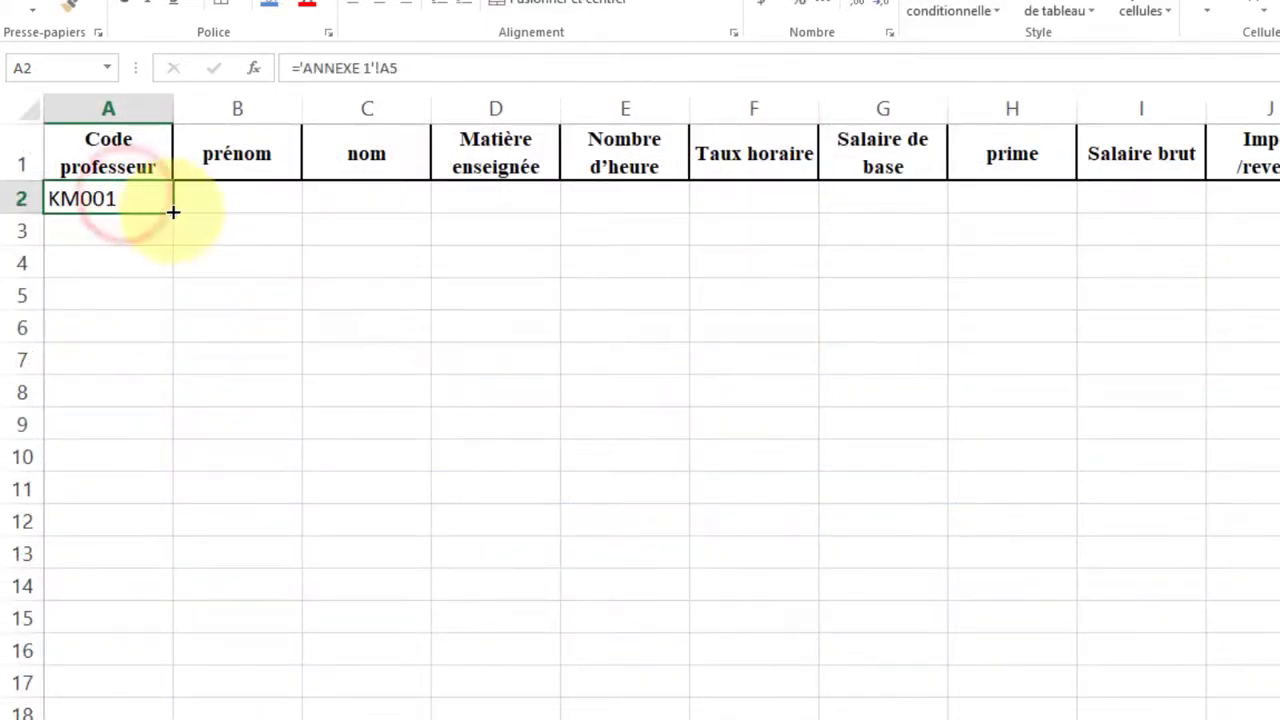
{"action": "left_click_drag", "start_coordinate": [172, 210], "coordinate": [95, 705]}
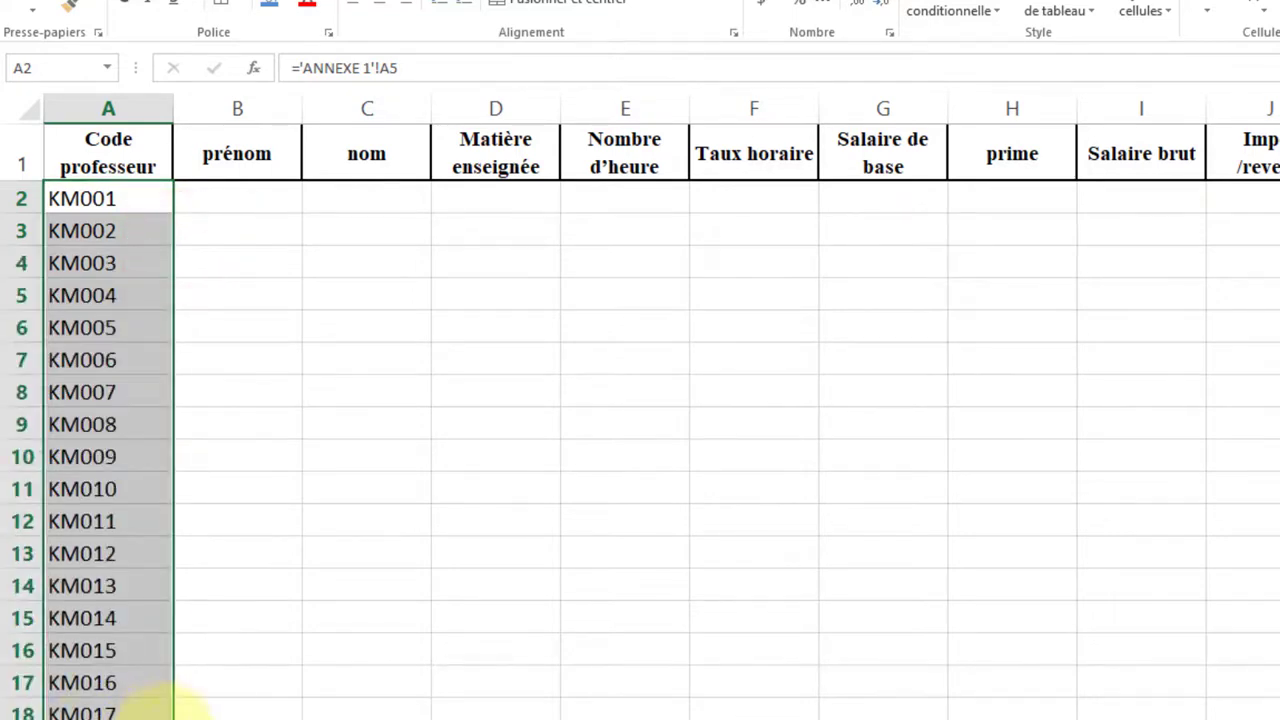
{"action": "mouse_move", "coordinate": [171, 717]}
{"action": "left_mouse_down"}
{"action": "mouse_move", "coordinate": [143, 700]}
{"action": "mouse_move", "coordinate": [138, 712]}
{"action": "mouse_move", "coordinate": [133, 668]}
{"action": "mouse_move", "coordinate": [110, 705]}
{"action": "mouse_move", "coordinate": [122, 716]}
{"action": "mouse_move", "coordinate": [169, 698]}
{"action": "left_mouse_up"}
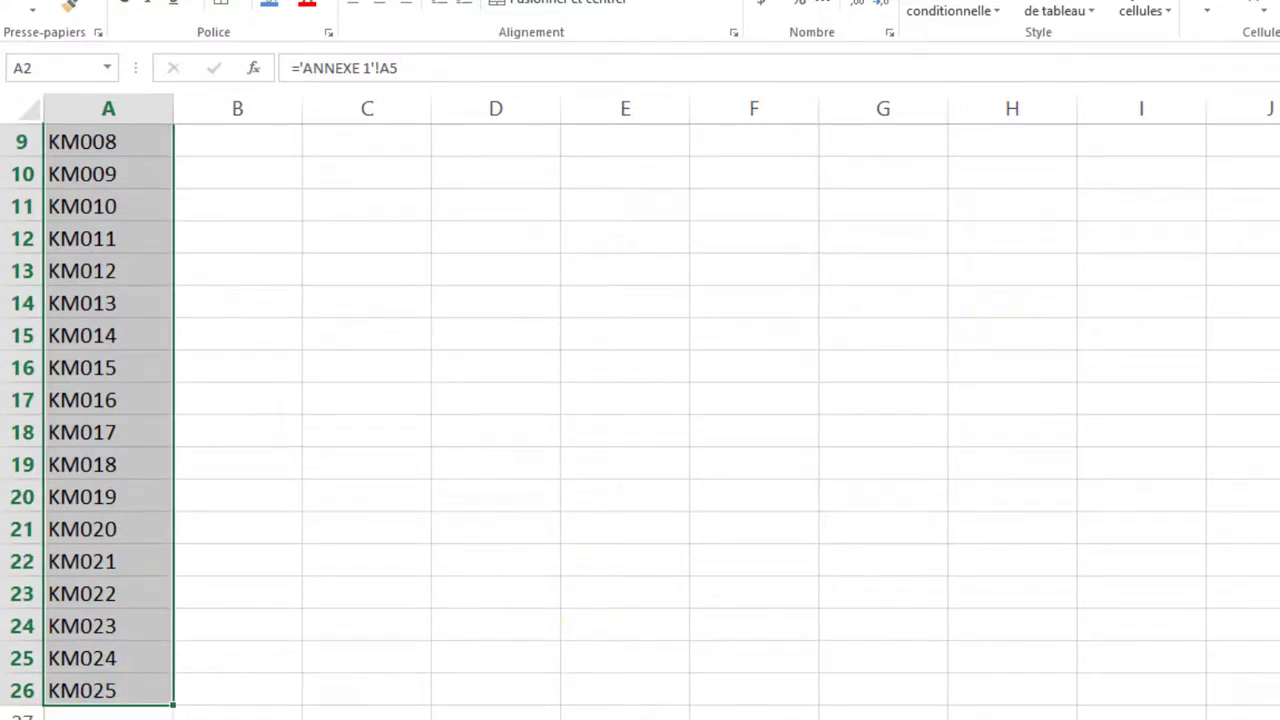
{"action": "scroll", "coordinate": [571, 494], "scroll_direction": "up", "scroll_amount": 3}
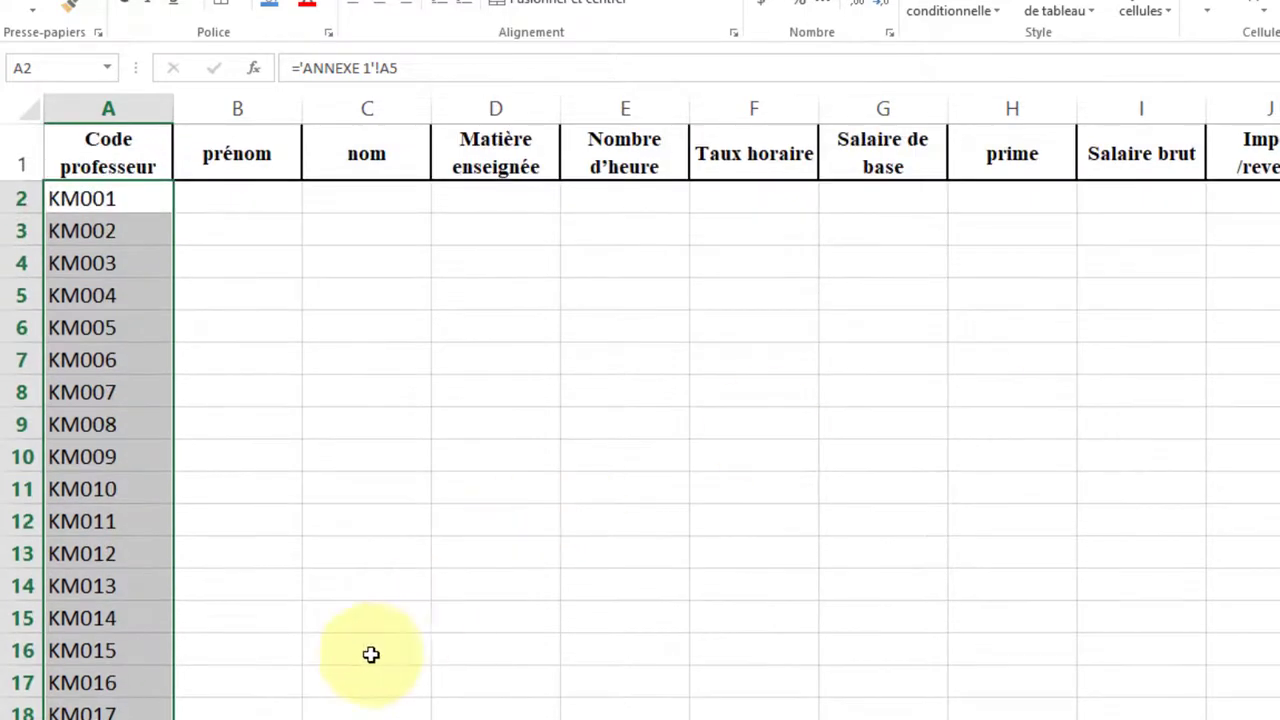
Copy the first name, surname and subject data of ANNEXE 1, B5:D29, and return to the ANNEXE 2 sheet
{"action": "key", "text": "ctrl+Page_Up"}
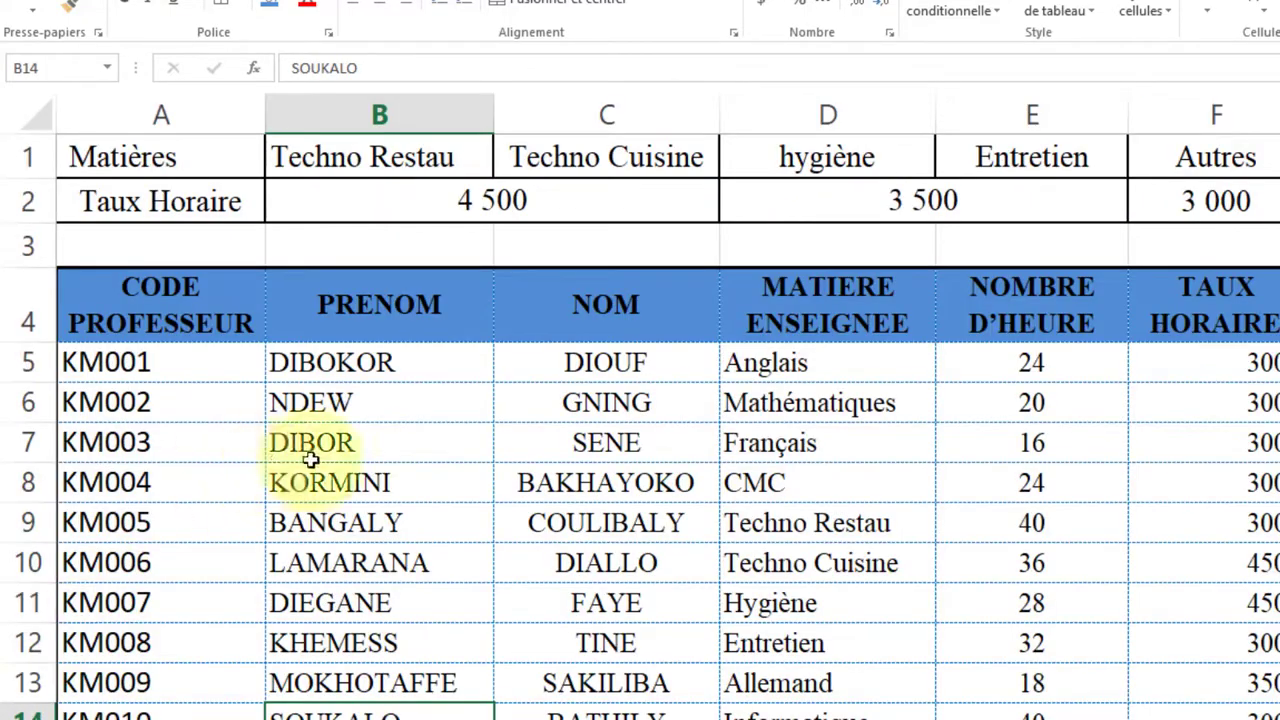
{"action": "left_click", "coordinate": [340, 365]}
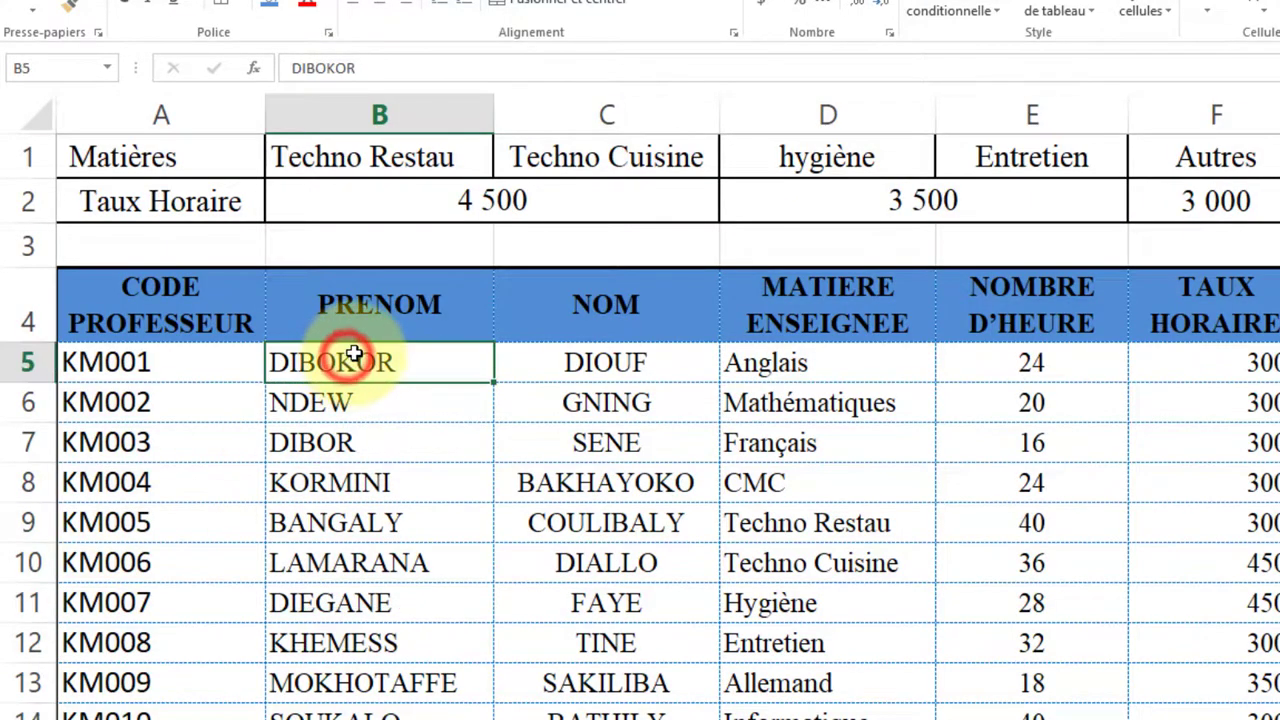
{"action": "left_click_drag", "start_coordinate": [360, 345], "coordinate": [757, 691]}
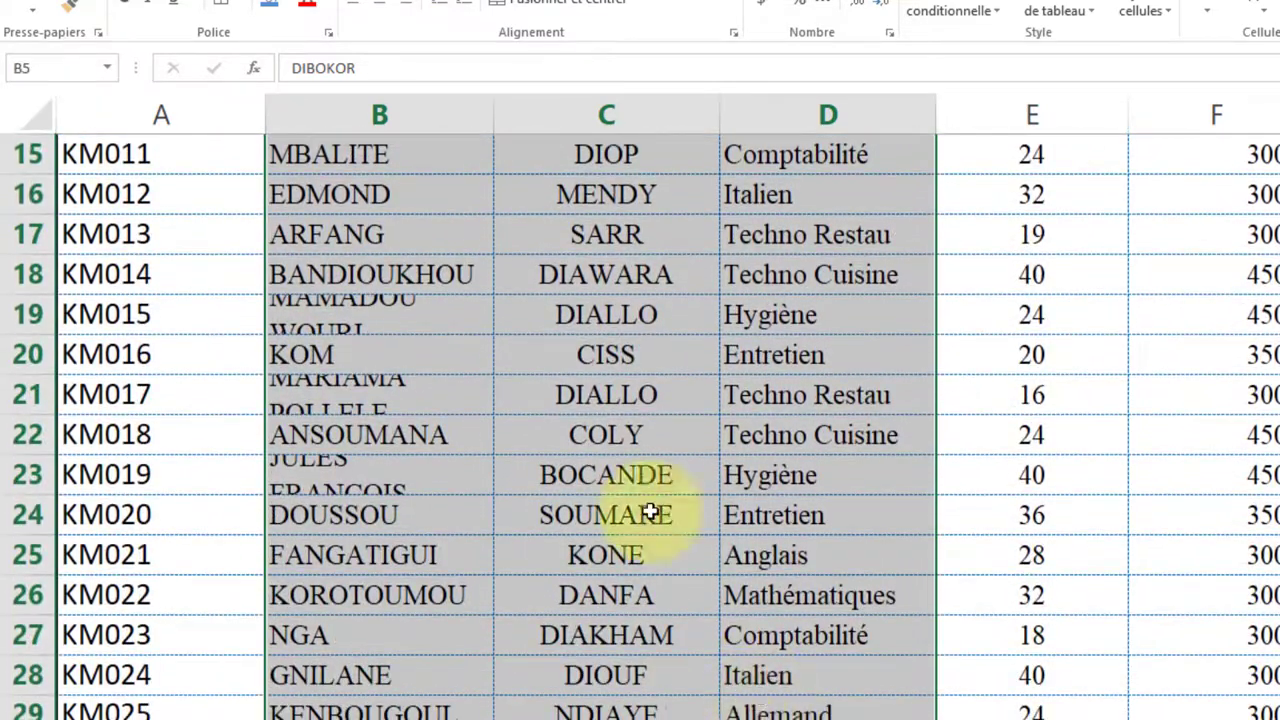
{"action": "right_click", "coordinate": [606, 396]}
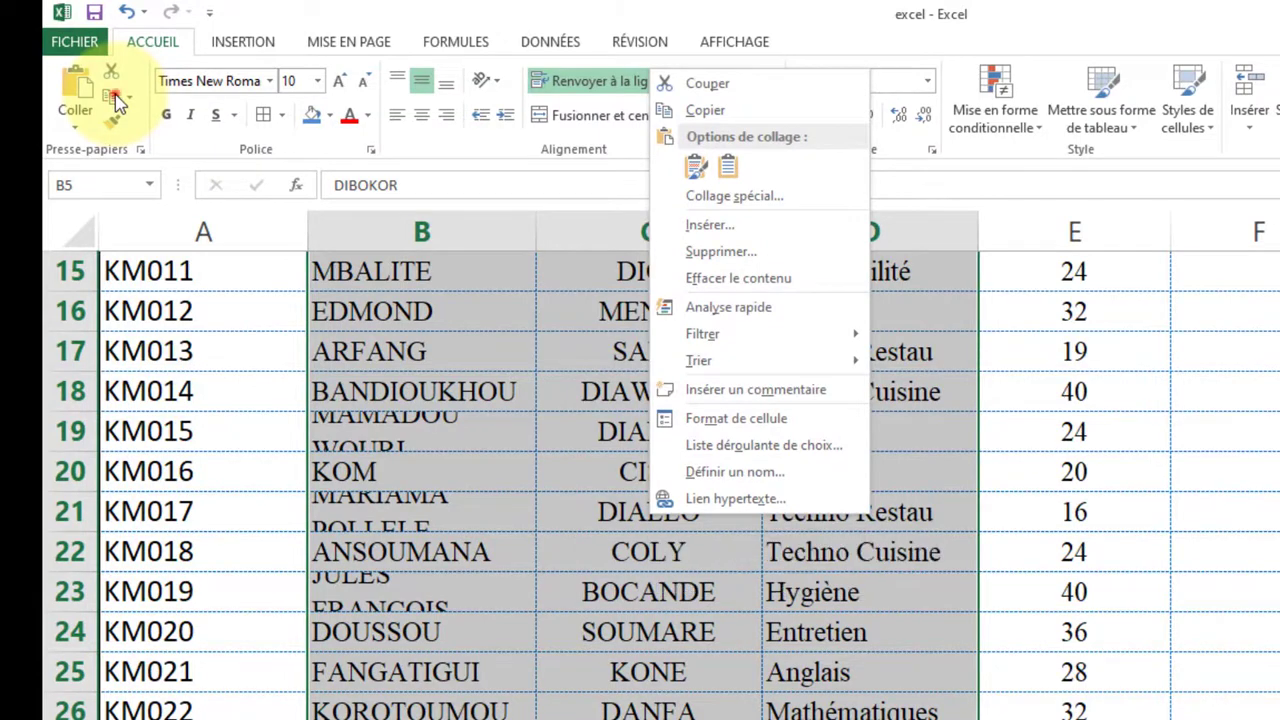
{"action": "left_click", "coordinate": [115, 94]}
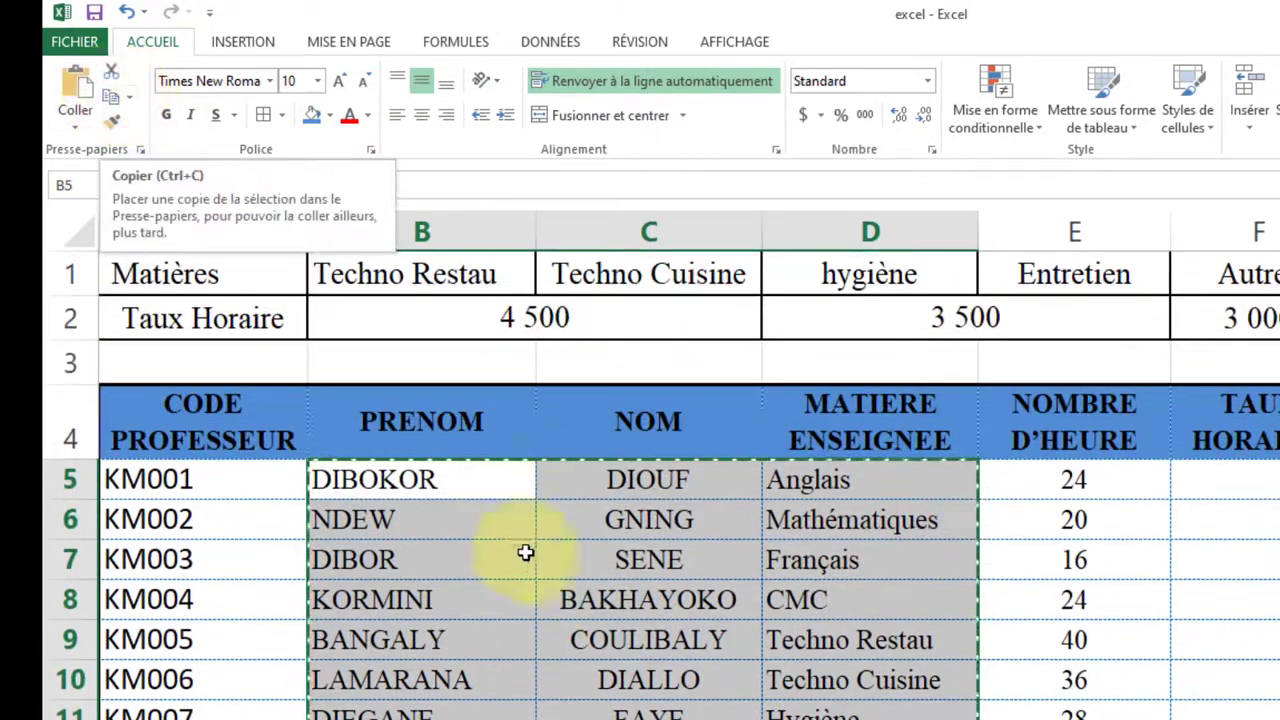
{"action": "left_click", "coordinate": [524, 604]}
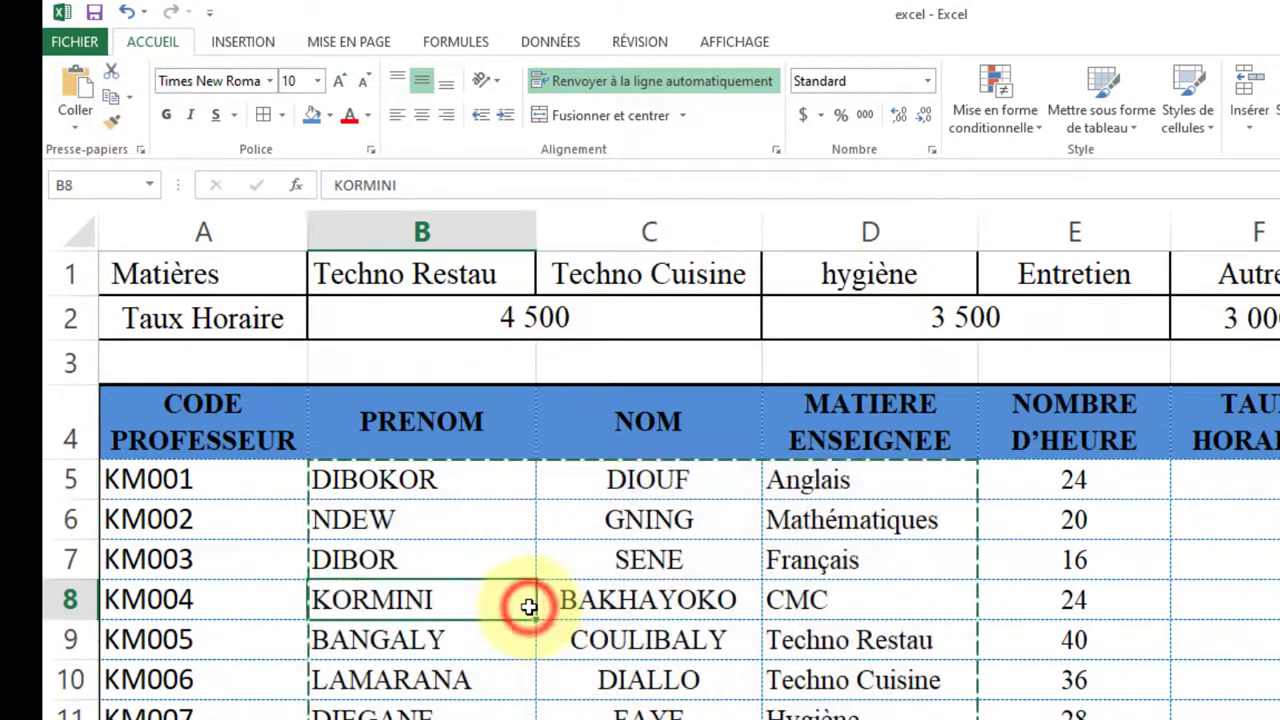
{"action": "left_click", "coordinate": [378, 470]}
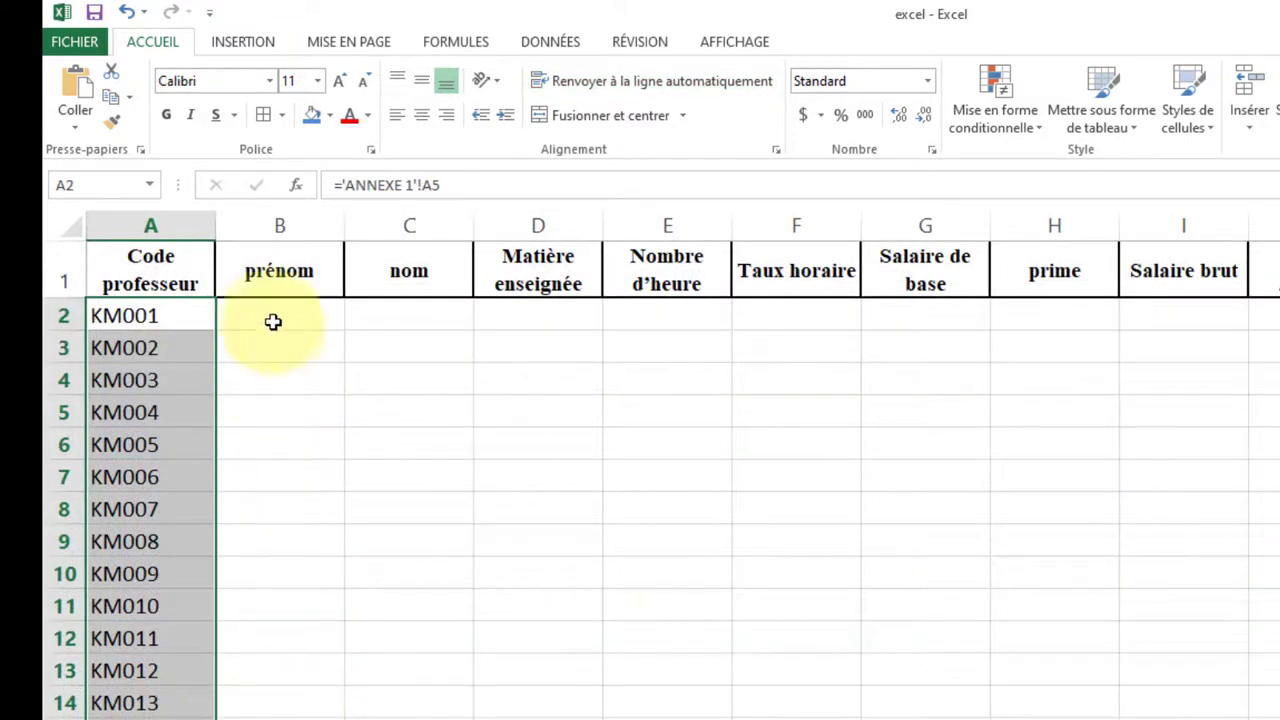
{"action": "left_click", "coordinate": [269, 319]}
{"action": "right_click", "coordinate": [269, 319]}
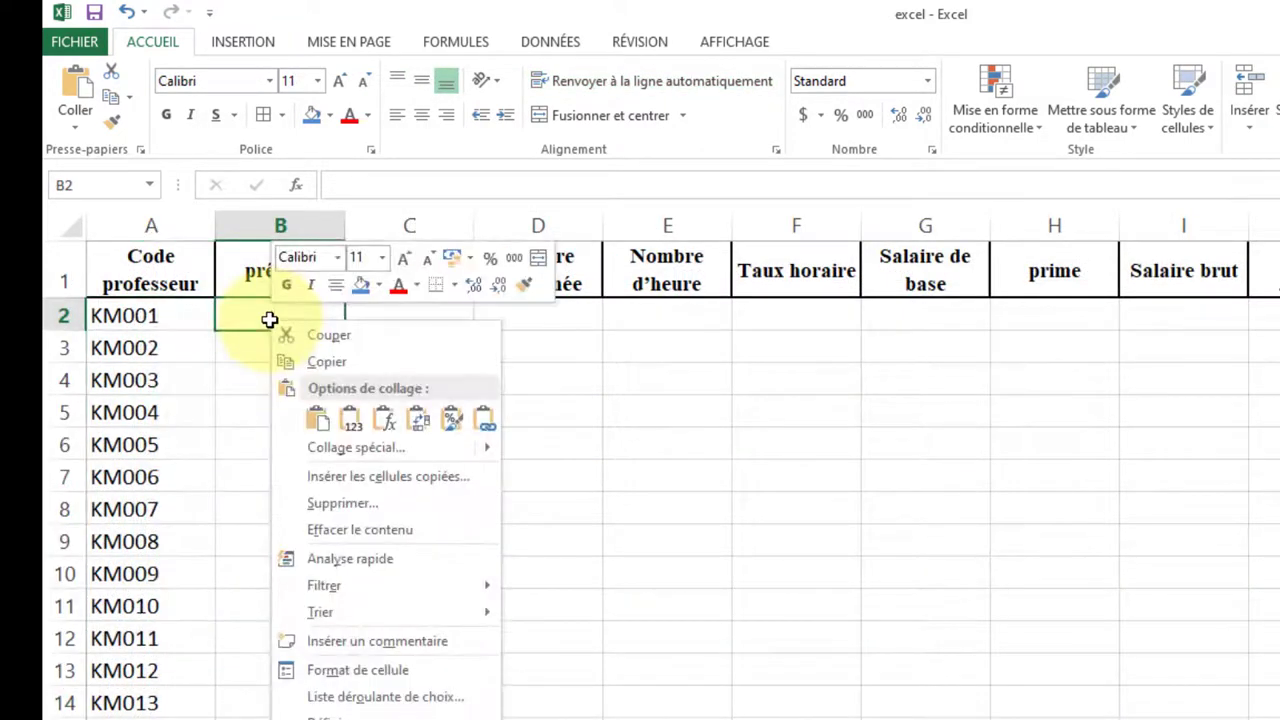
{"action": "mouse_move", "coordinate": [355, 450]}
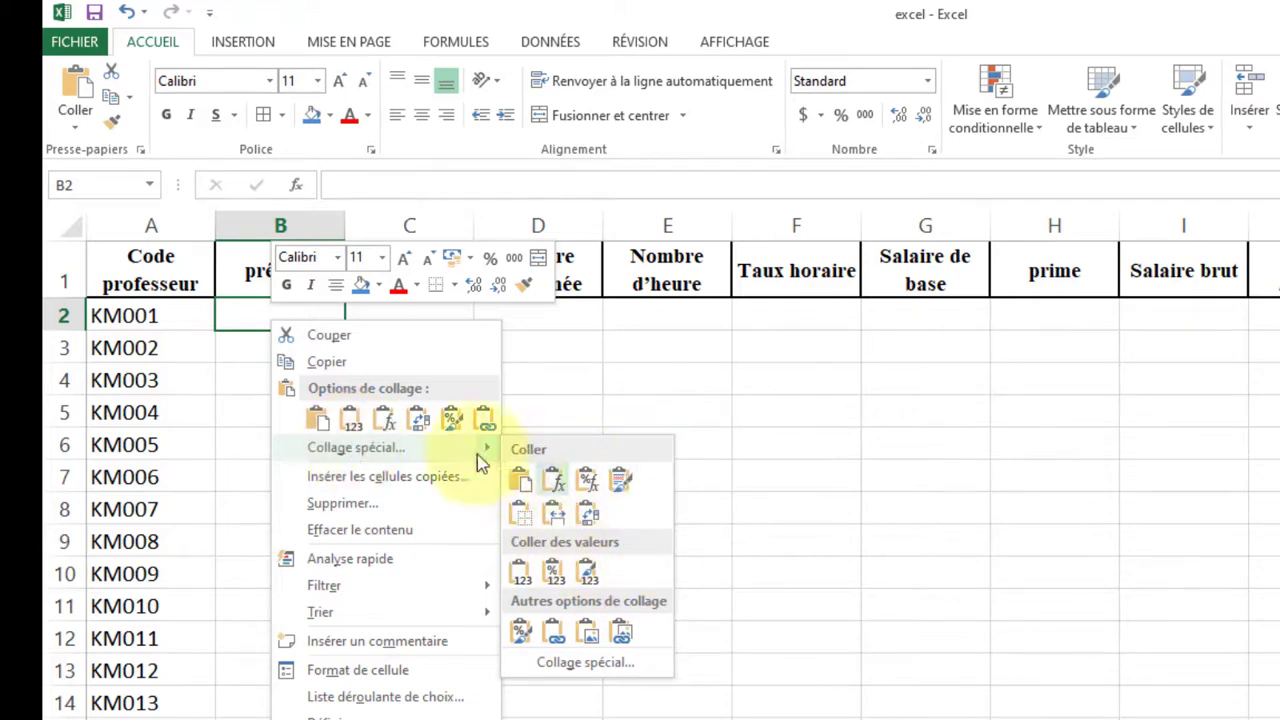
{"action": "left_click", "coordinate": [346, 450]}
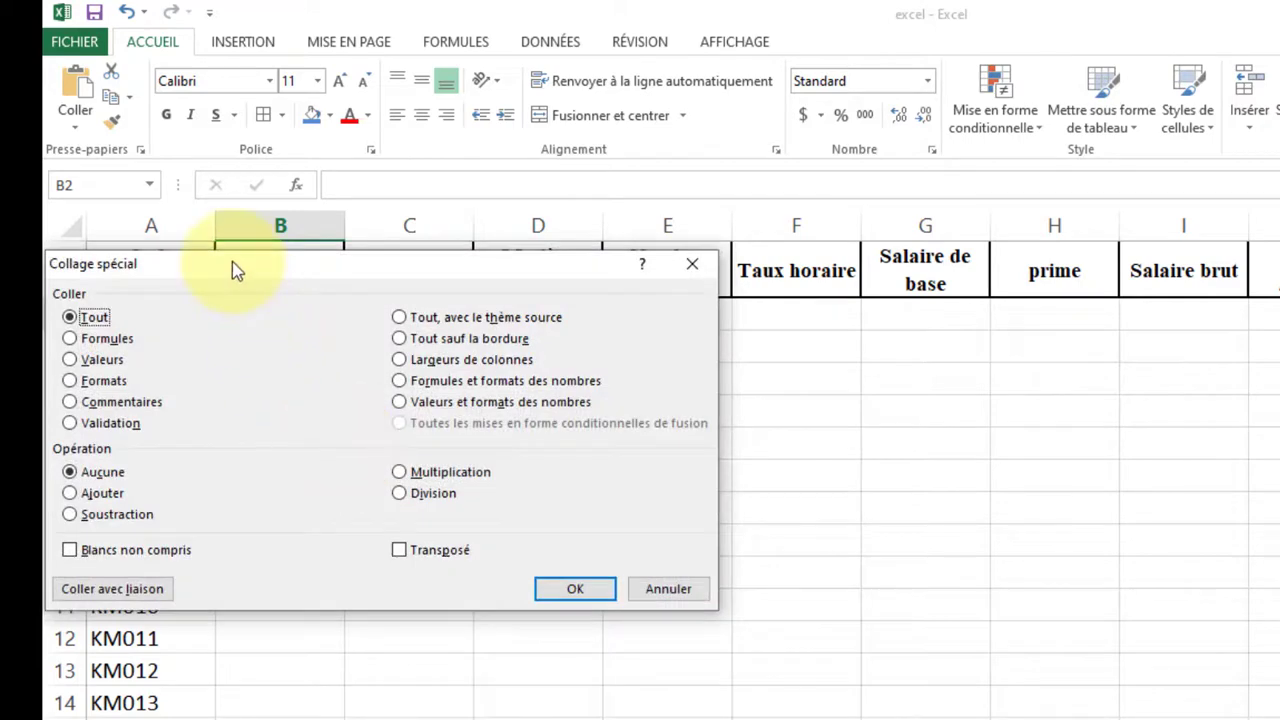
{"action": "left_click_drag", "start_coordinate": [232, 268], "coordinate": [435, 244]}
{"action": "left_click", "coordinate": [866, 575]}
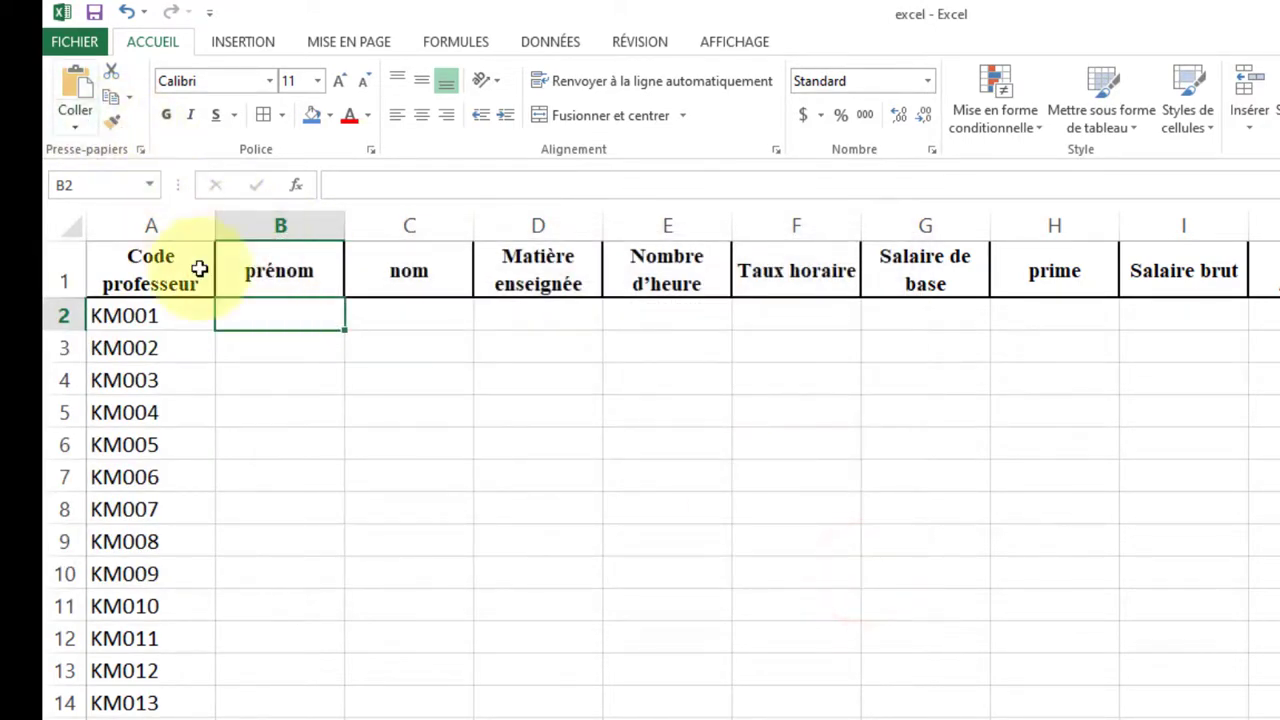
Paste the copied first names, surnames and subjects into ANNEXE 2 from cell B2 as links to ANNEXE 1
{"action": "right_click", "coordinate": [247, 309]}
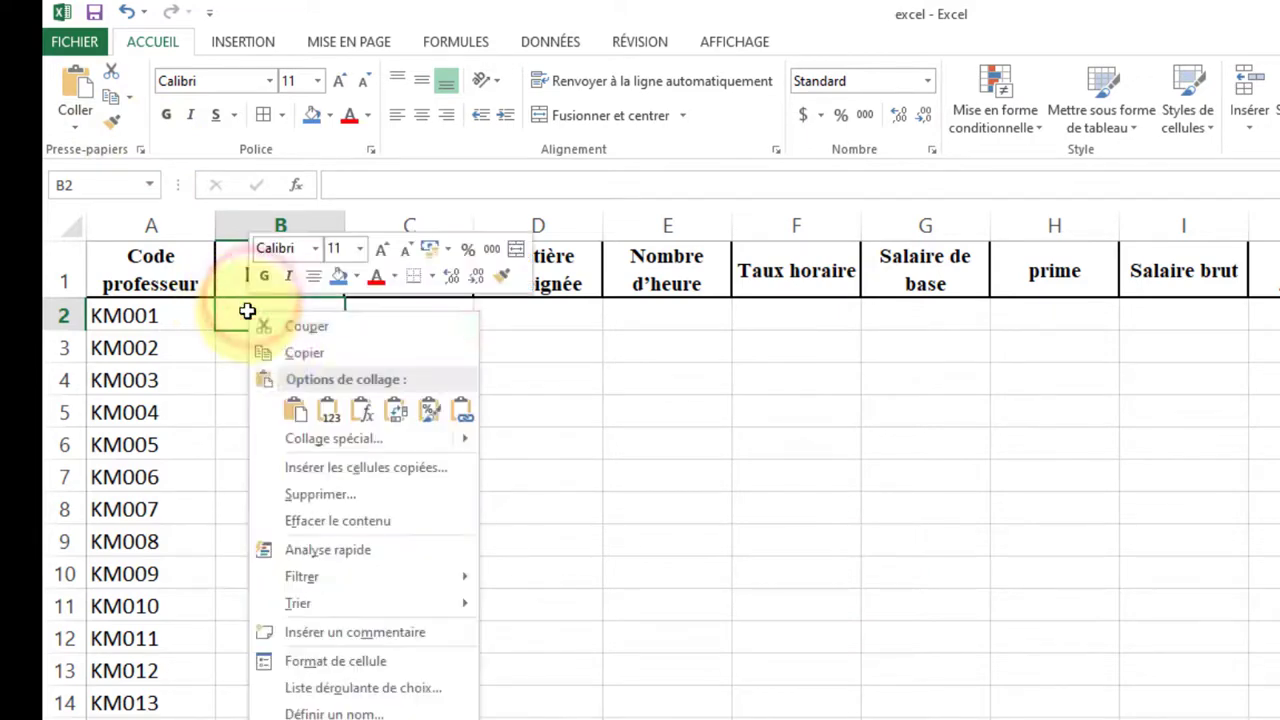
{"action": "mouse_move", "coordinate": [333, 448]}
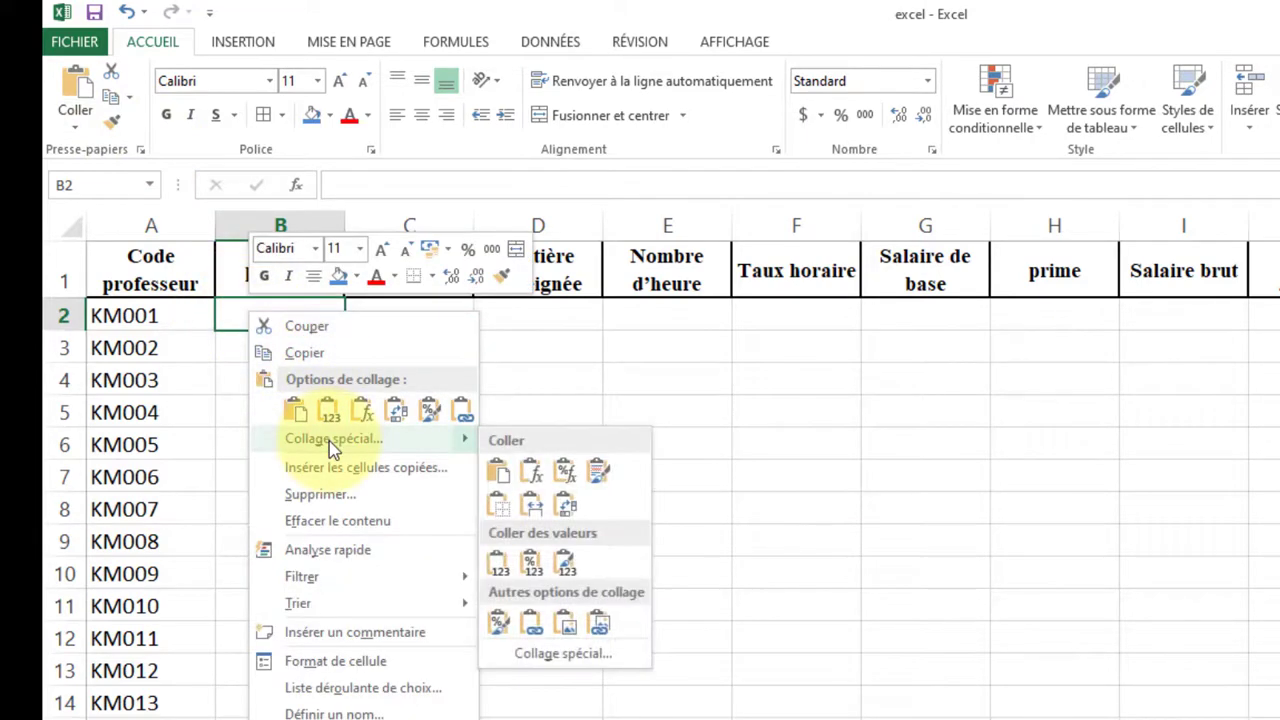
{"action": "left_click", "coordinate": [333, 440]}
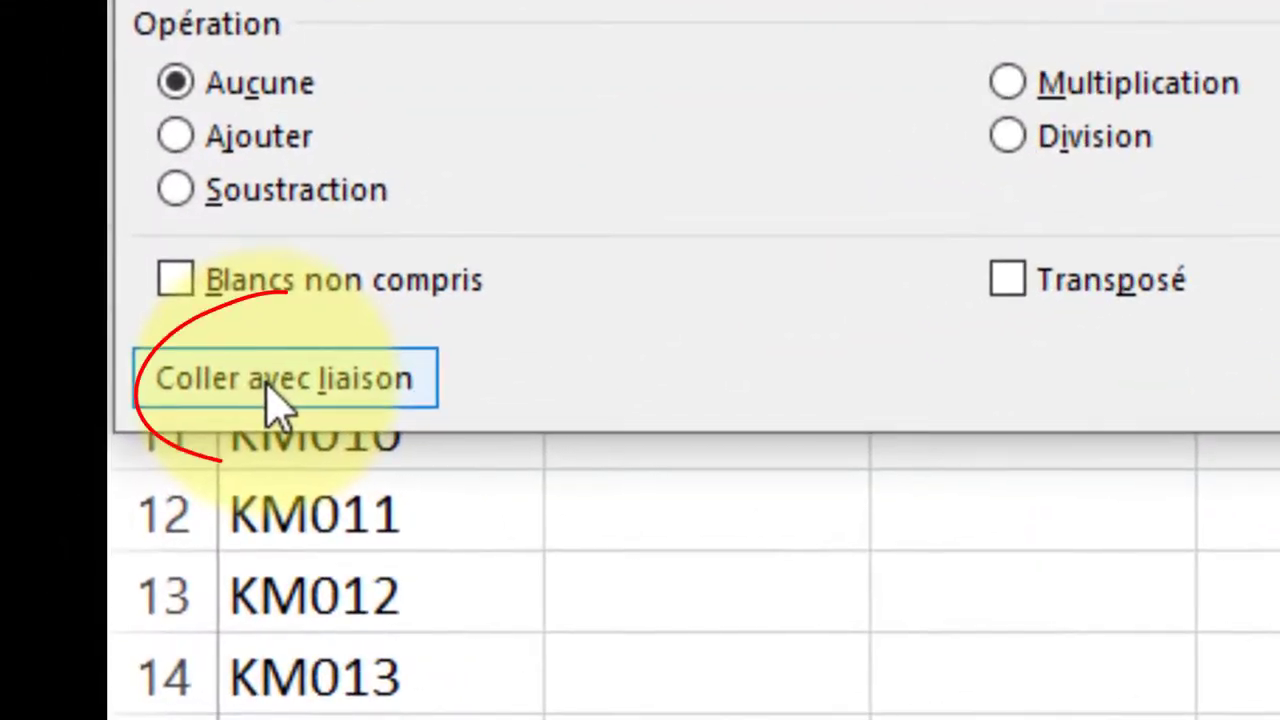
{"action": "left_click", "coordinate": [275, 385]}
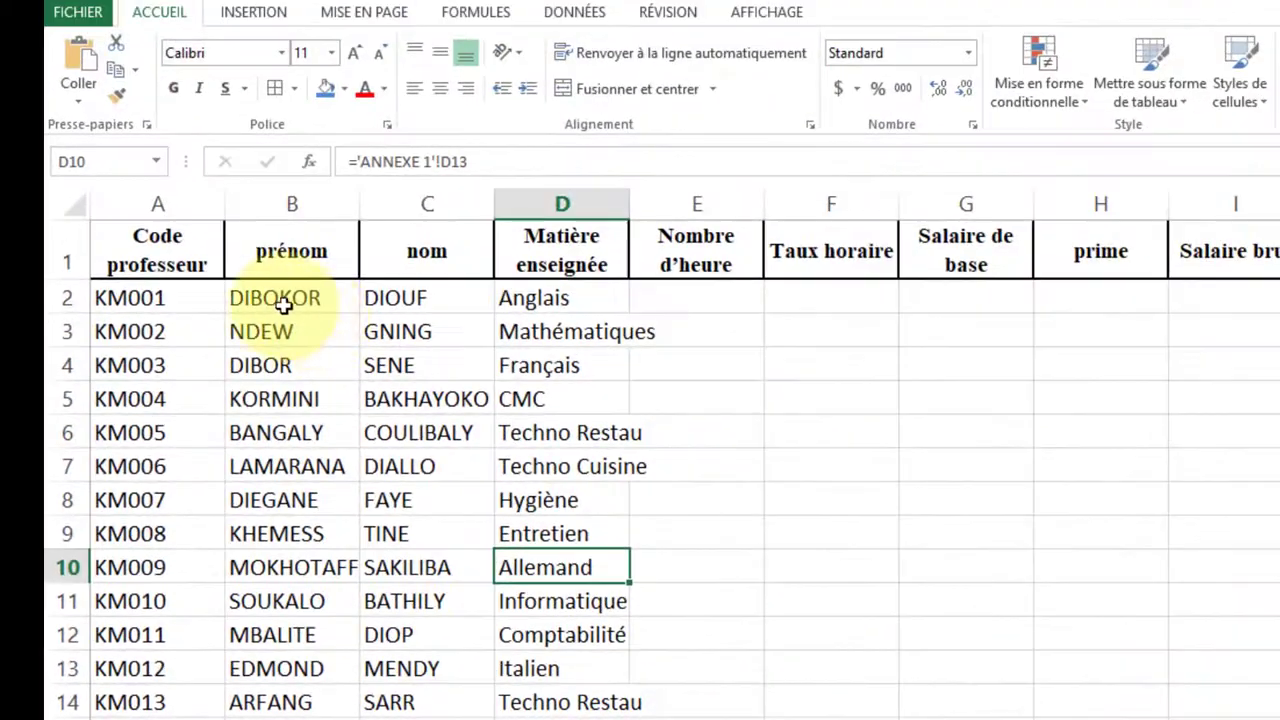
Replace the surname in cell C5 of ANNEXE 1 with a different surname to test the link
{"action": "left_click", "coordinate": [417, 297]}
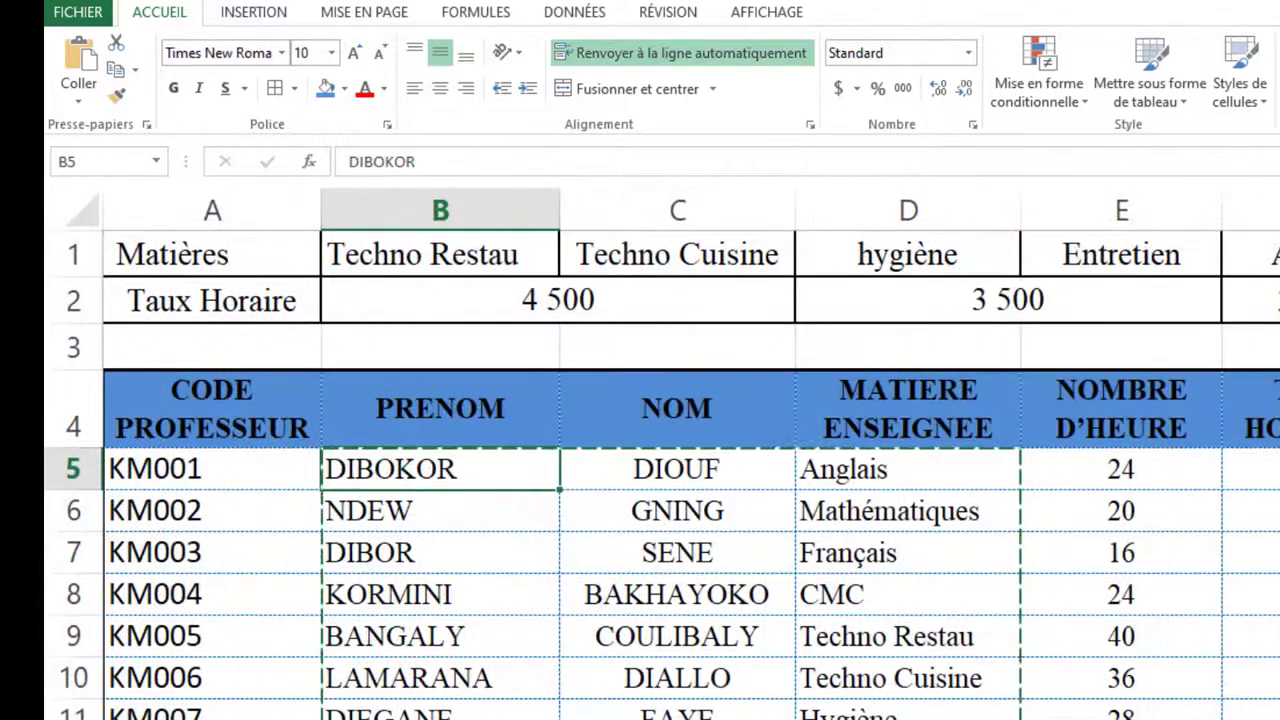
{"action": "left_click", "coordinate": [682, 480]}
{"action": "double_click", "coordinate": [683, 478]}
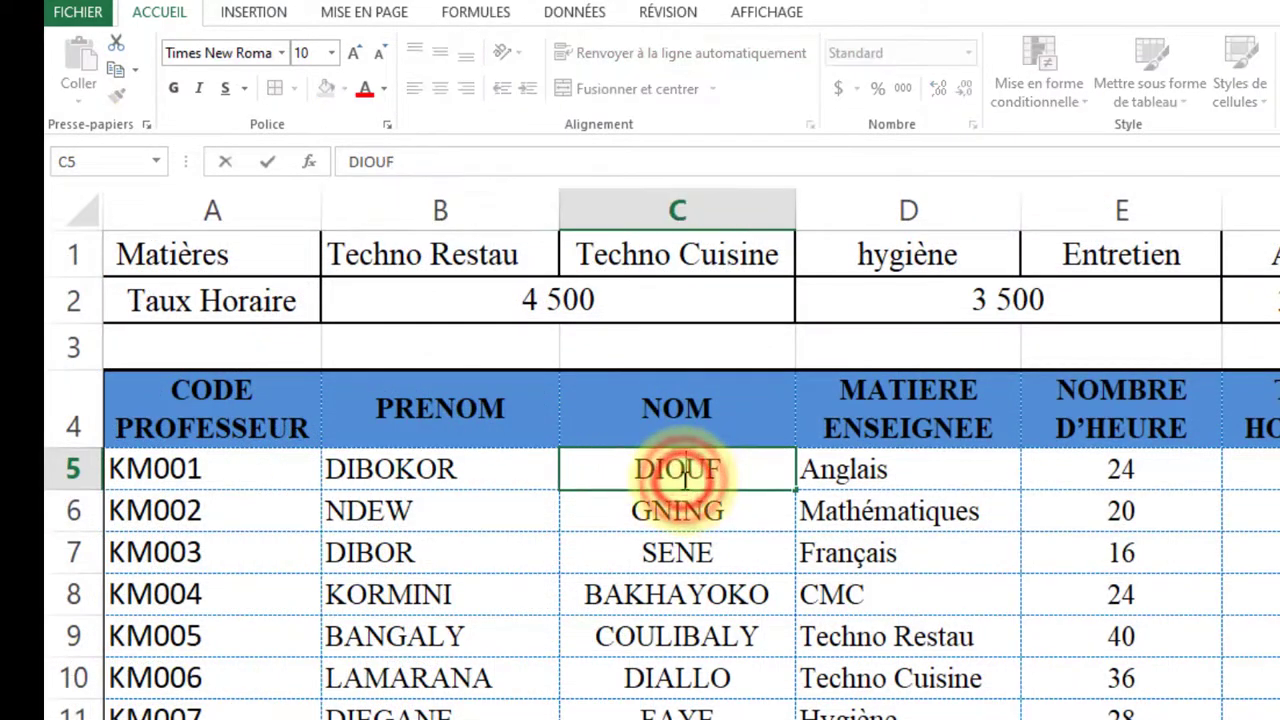
{"action": "left_click_drag", "start_coordinate": [743, 476], "coordinate": [641, 461]}
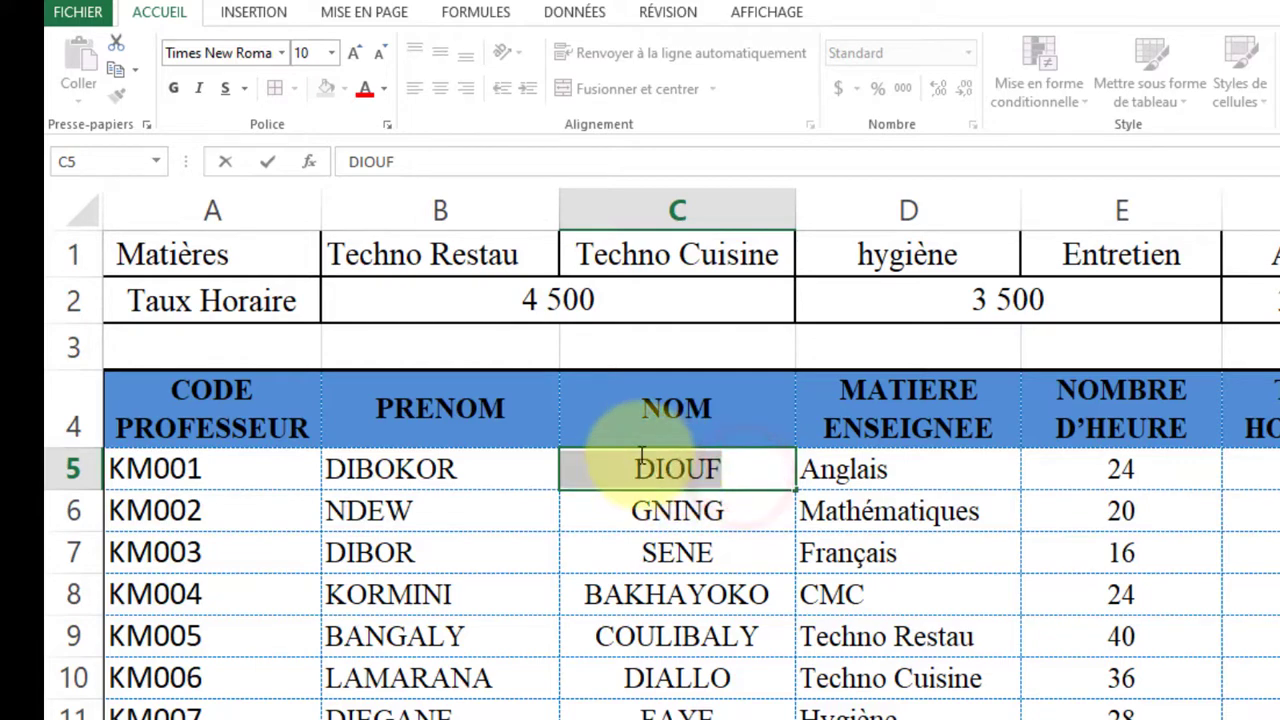
{"action": "type", "text": "MENDY"}
{"action": "key", "text": "BackSpace"}
{"action": "key", "text": "BackSpace"}
{"action": "key", "text": "BackSpace"}
{"action": "key", "text": "BackSpace"}
{"action": "type", "text": "BOW"}
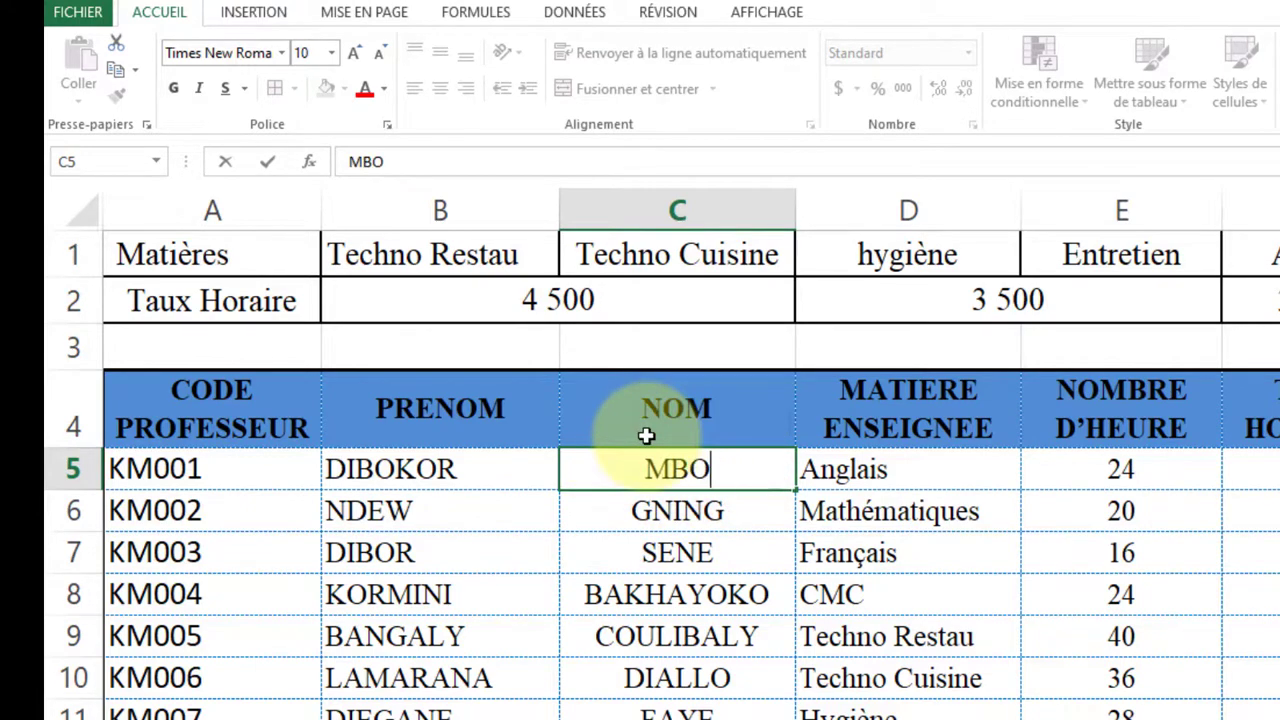
{"action": "left_click", "coordinate": [605, 635]}
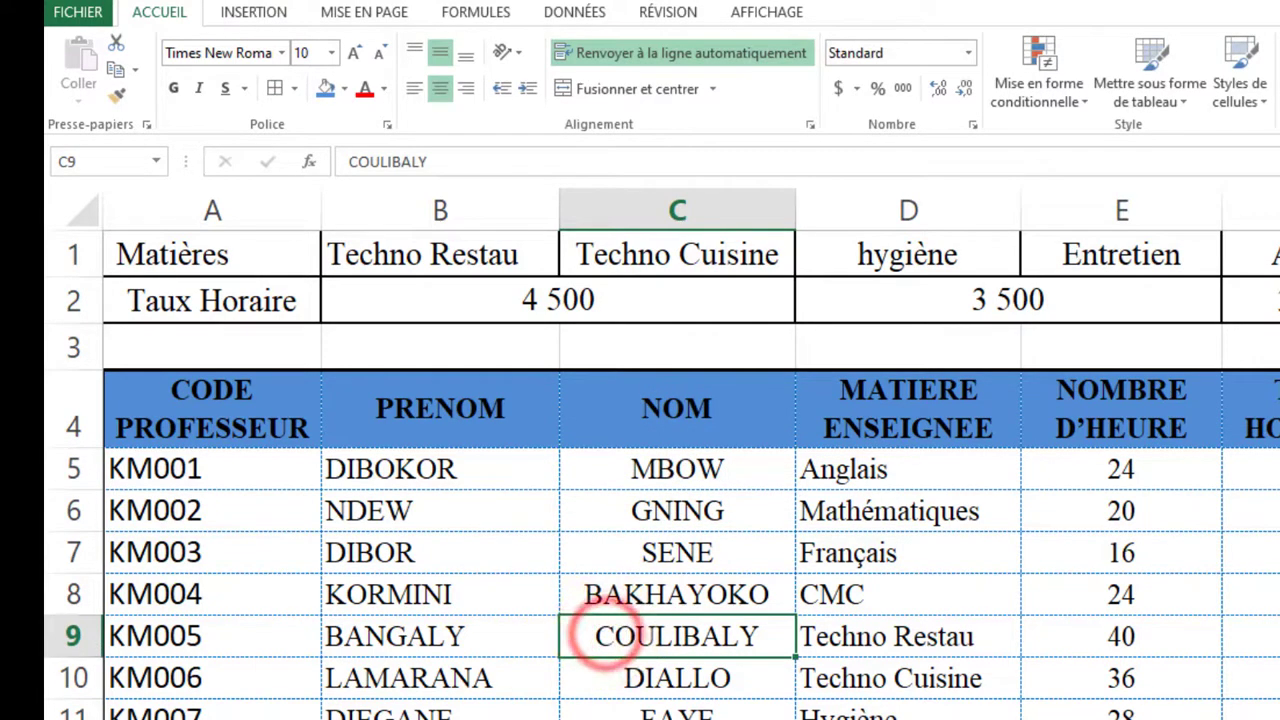
Check the linked surname in ANNEXE 2, undo the surname change in ANNEXE 1 and return to ANNEXE 2
{"action": "left_click", "coordinate": [260, 718]}
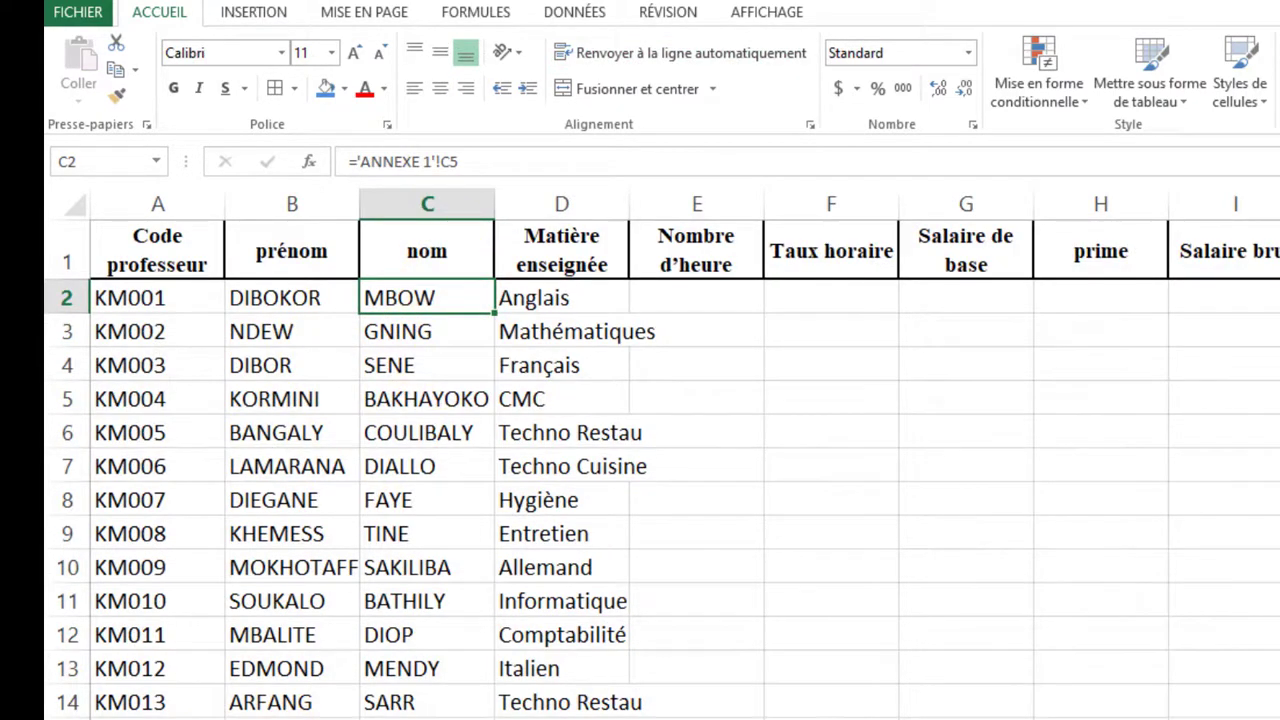
{"action": "left_click", "coordinate": [300, 718]}
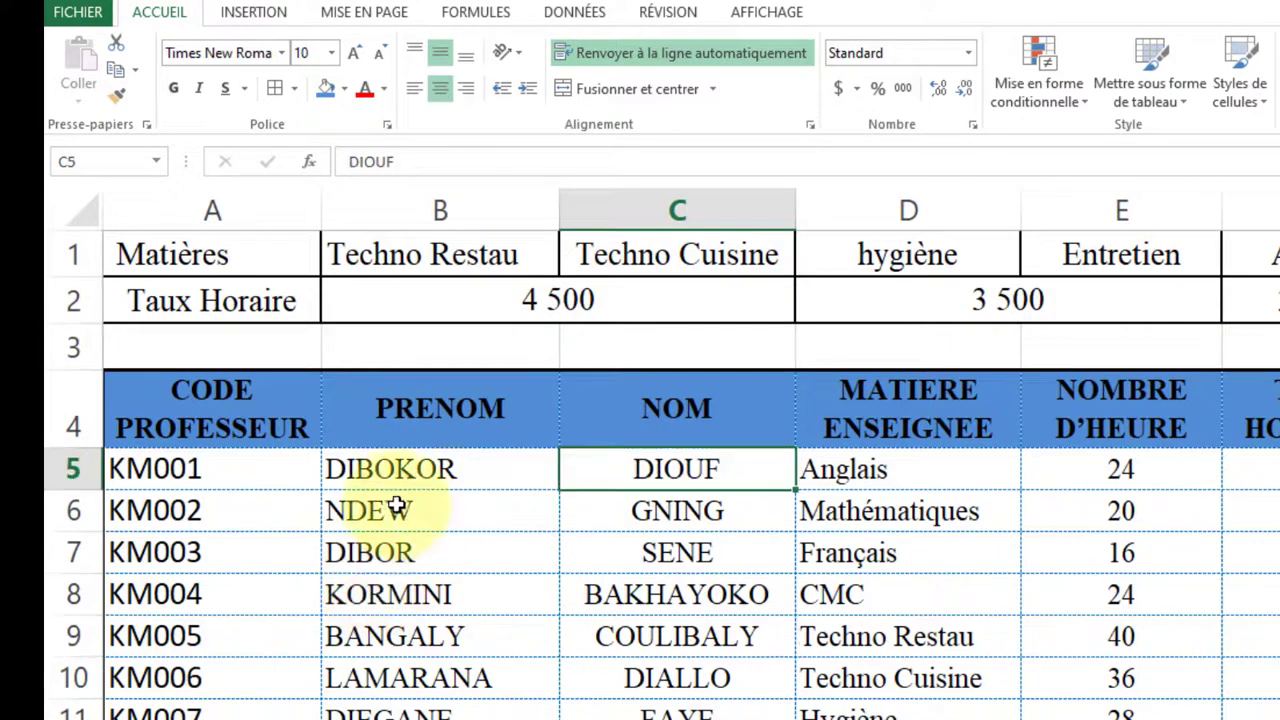
{"action": "left_click", "coordinate": [797, 508]}
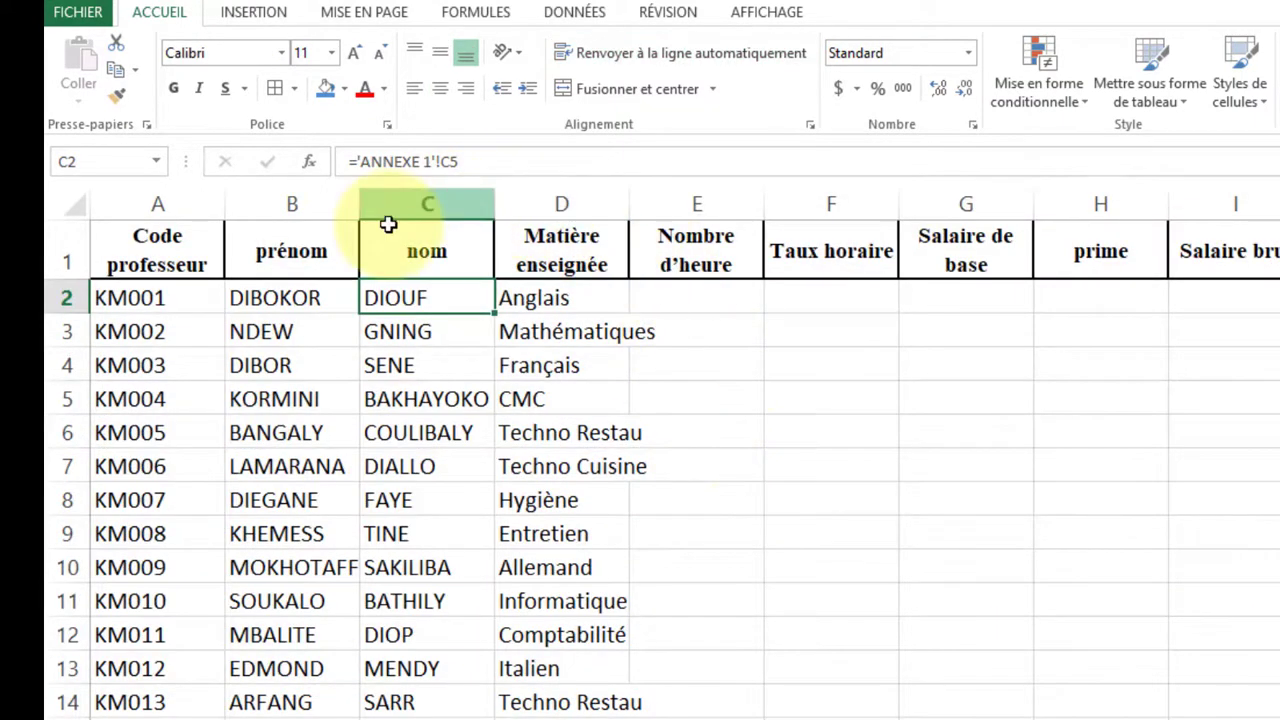
Fit the widths of columns B, C and D in ANNEXE 2 to their contents
{"action": "left_click_drag", "start_coordinate": [359, 203], "coordinate": [366, 203]}
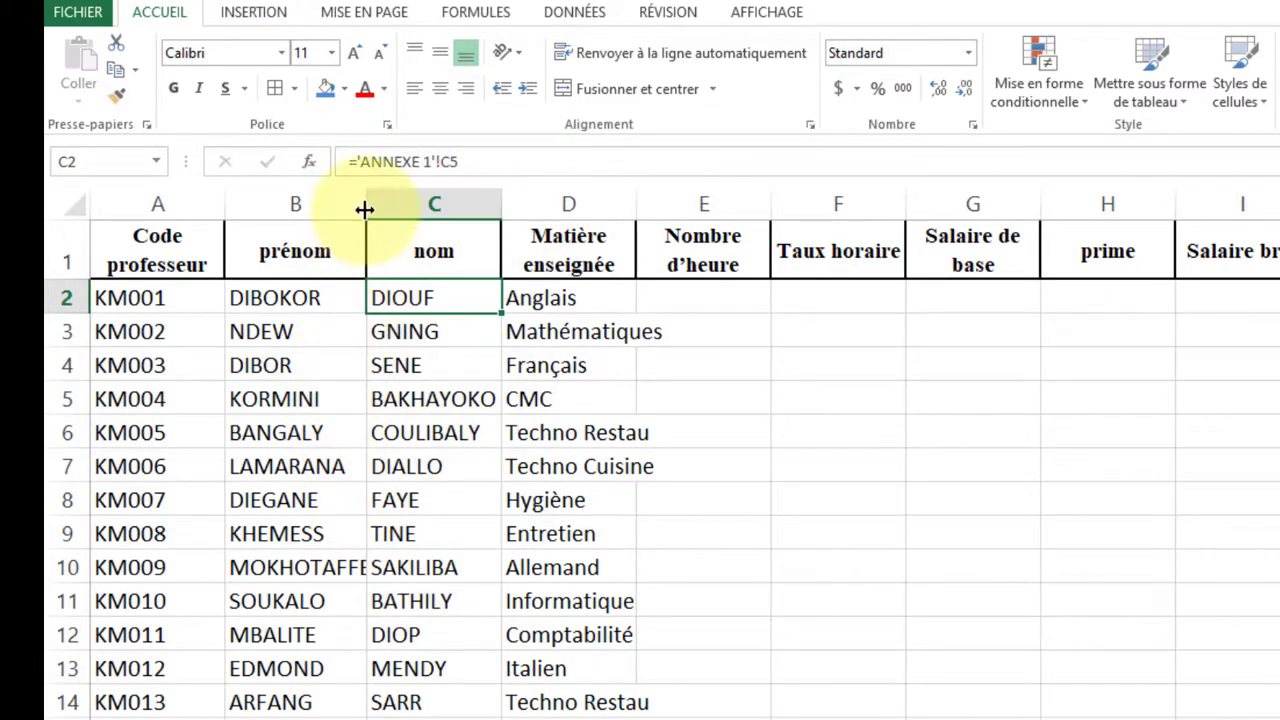
{"action": "left_click_drag", "start_coordinate": [363, 206], "coordinate": [334, 212]}
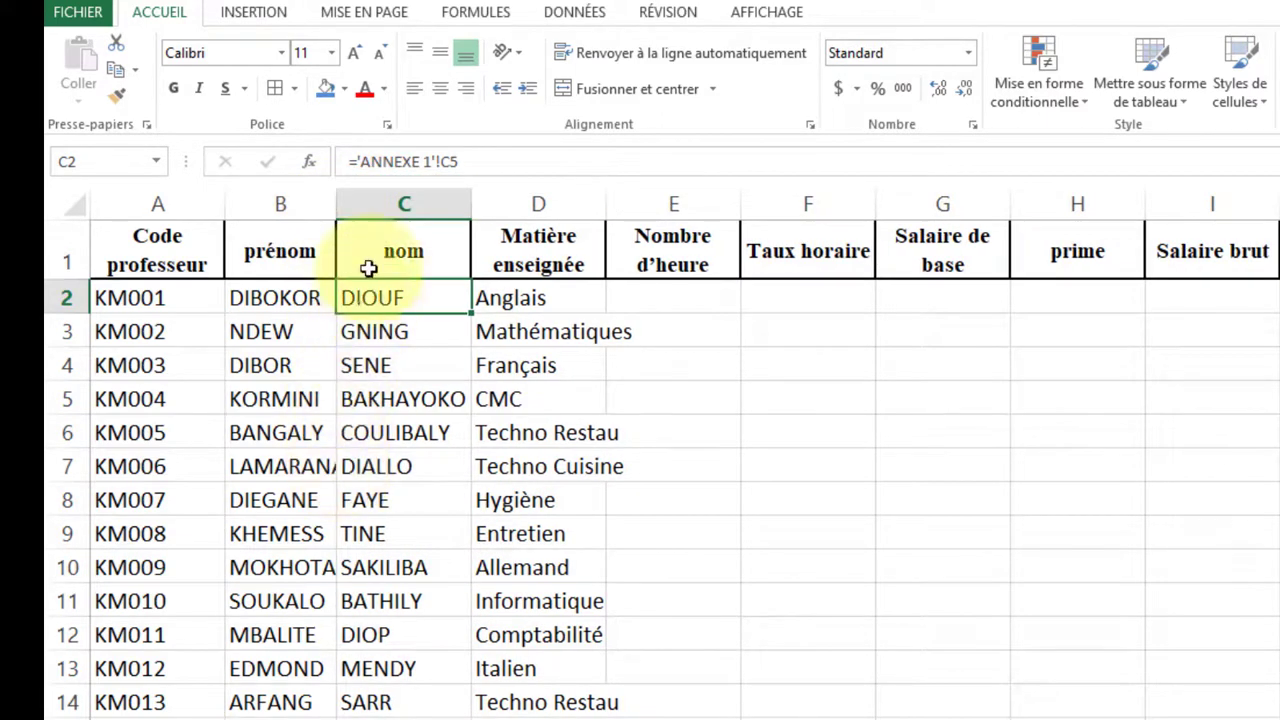
{"action": "double_click", "coordinate": [335, 204]}
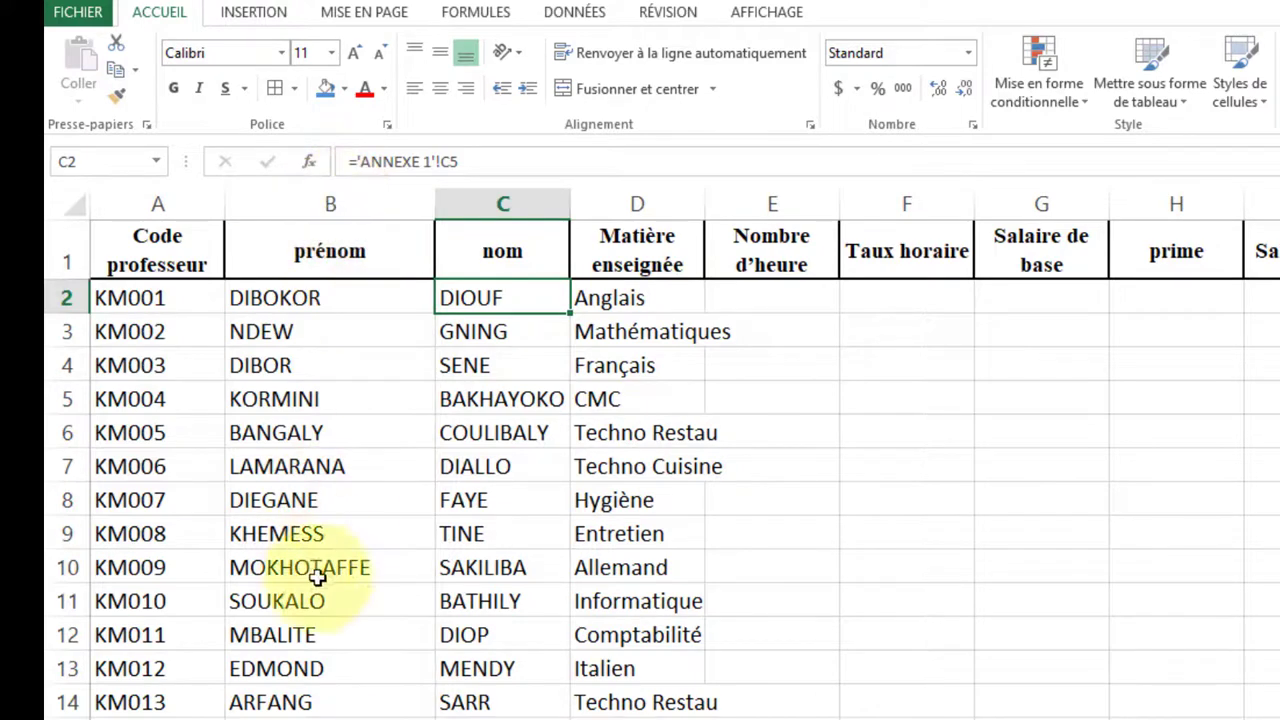
{"action": "double_click", "coordinate": [570, 192]}
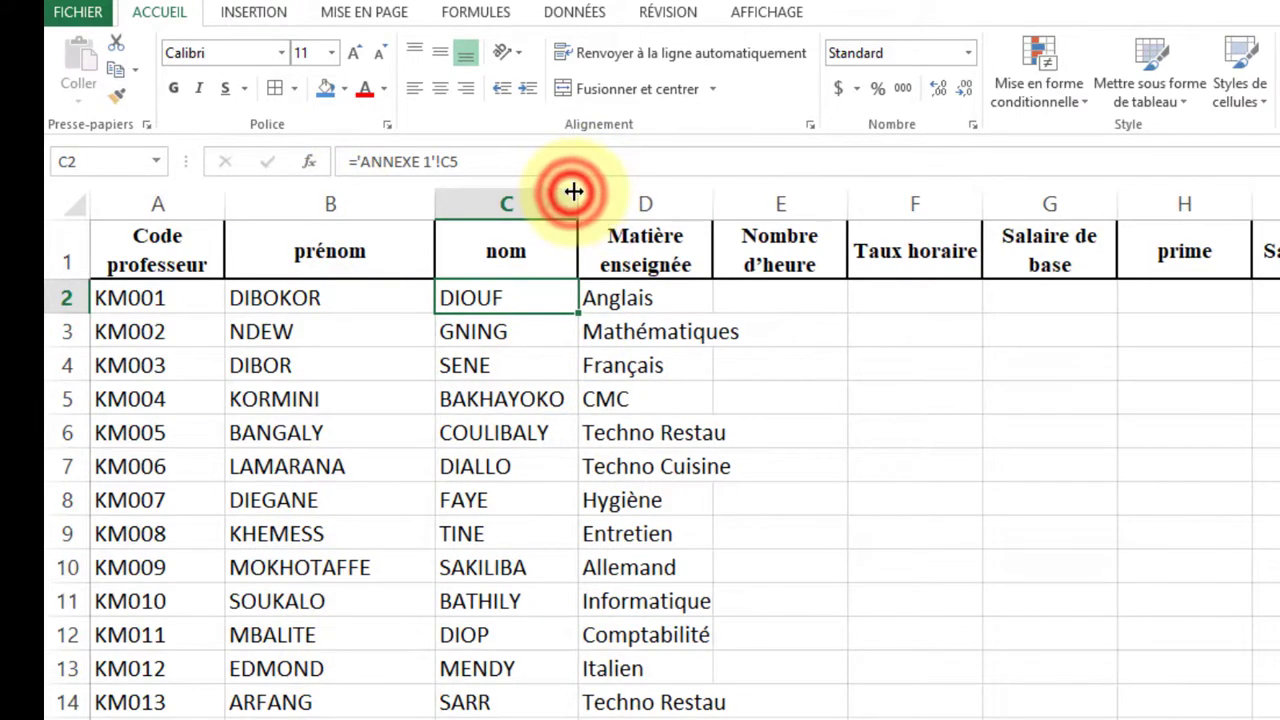
{"action": "double_click", "coordinate": [709, 196]}
{"action": "left_click", "coordinate": [709, 196]}
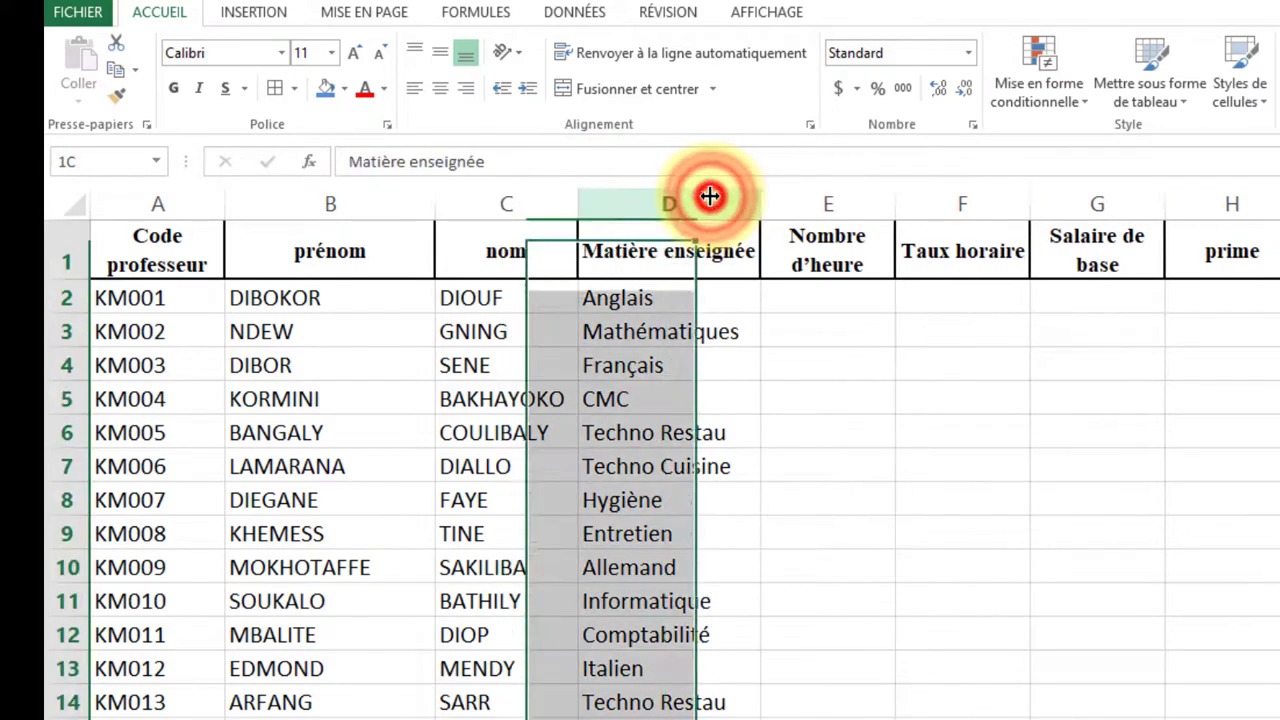
{"action": "left_click_drag", "start_coordinate": [744, 466], "coordinate": [343, 700]}
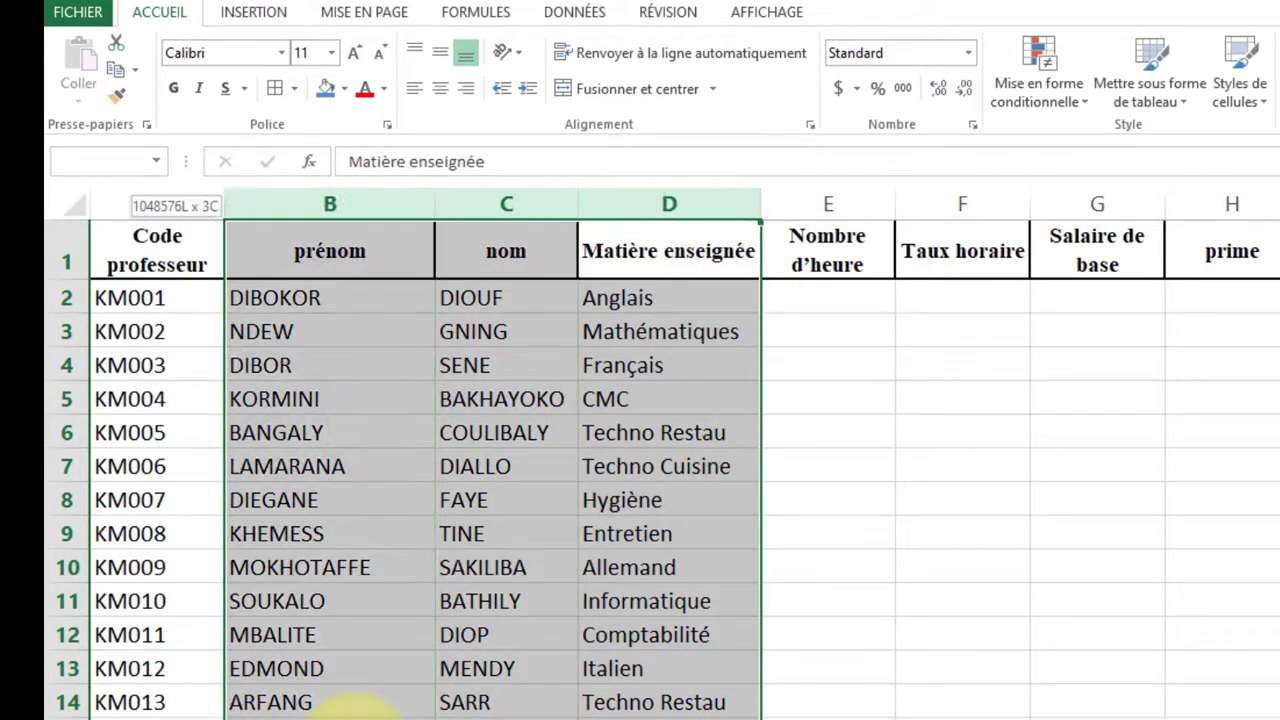
{"action": "left_click", "coordinate": [552, 537]}
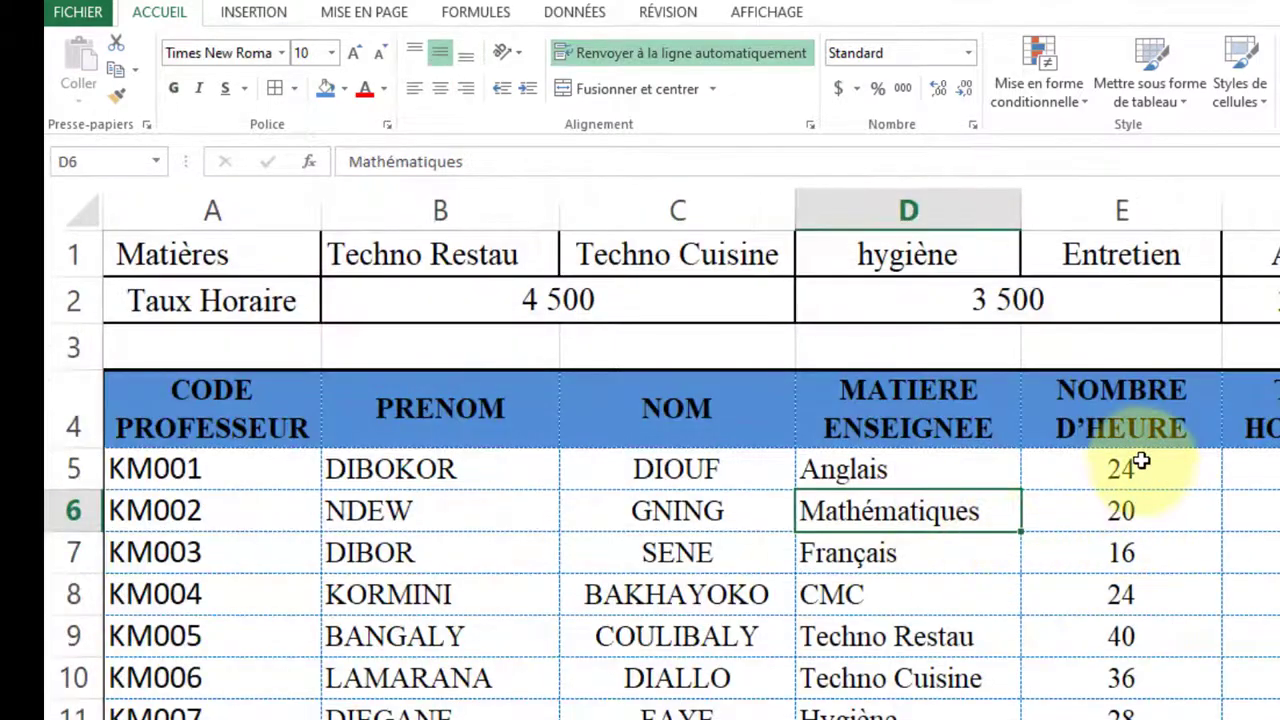
Copy the hours and hourly rates in E5:F29 of ANNEXE 1 and return to the ANNEXE 2 sheet
{"action": "left_click_drag", "start_coordinate": [1135, 462], "coordinate": [1279, 719]}
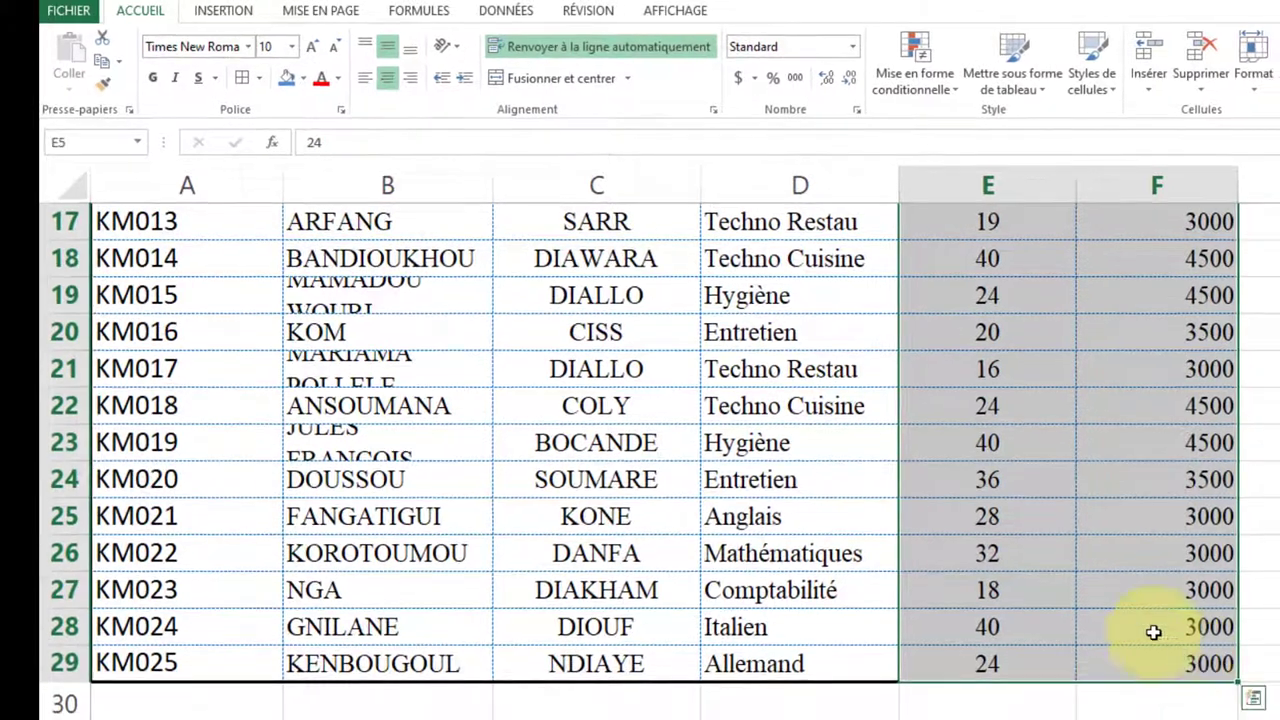
{"action": "key", "text": "ctrl+c"}
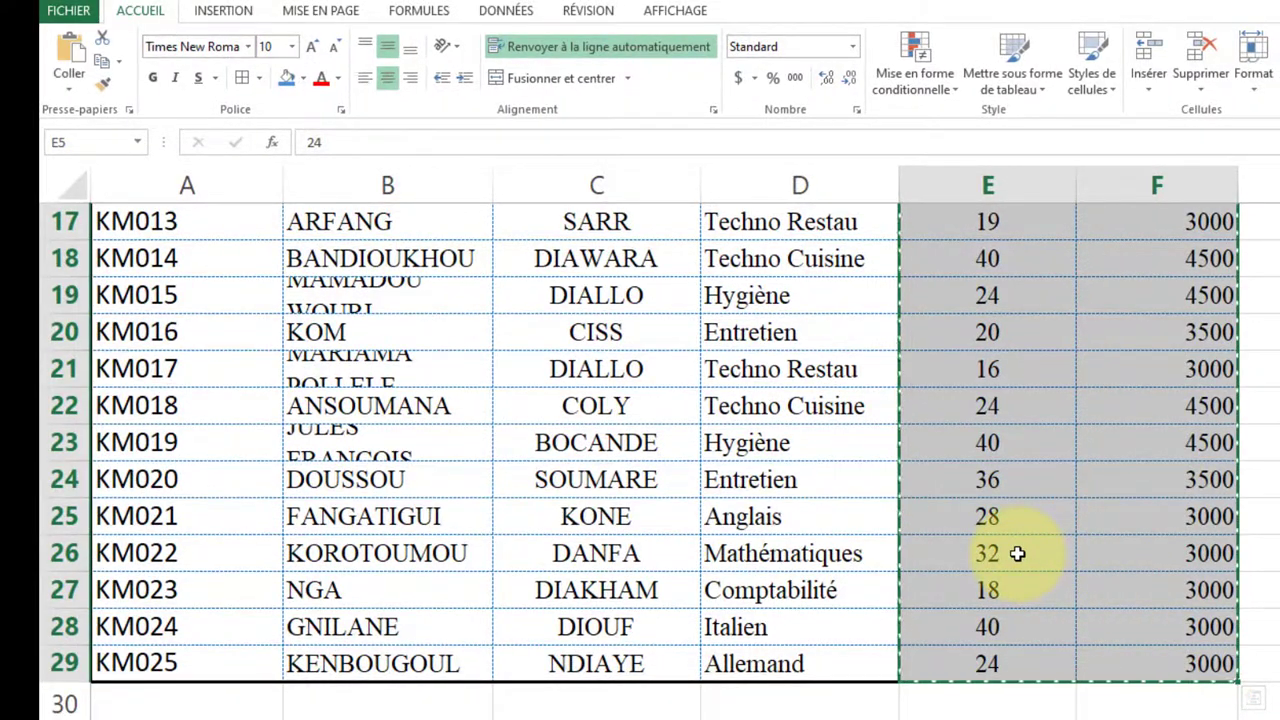
{"action": "key", "text": "ctrl+Page_Down"}
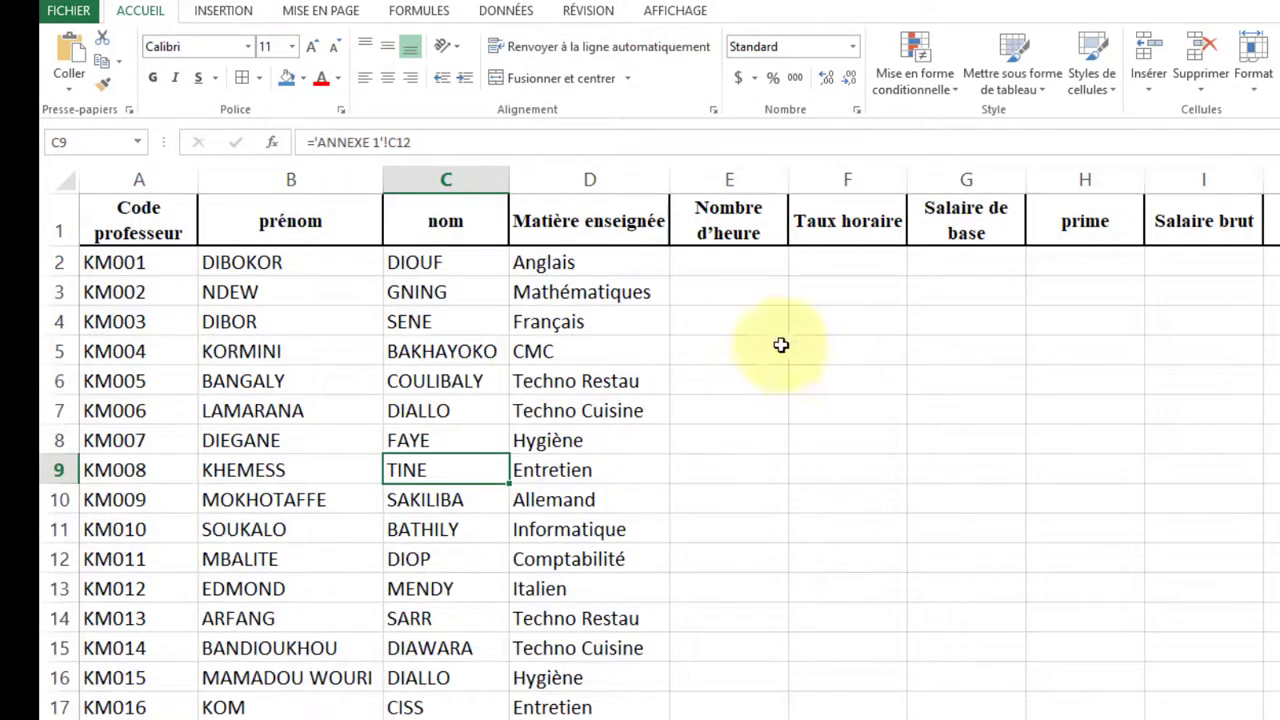
Paste the copied hours and hourly rates into ANNEXE 2 from cell E2 as links to ANNEXE 1
{"action": "left_click", "coordinate": [734, 266]}
{"action": "right_click", "coordinate": [735, 266]}
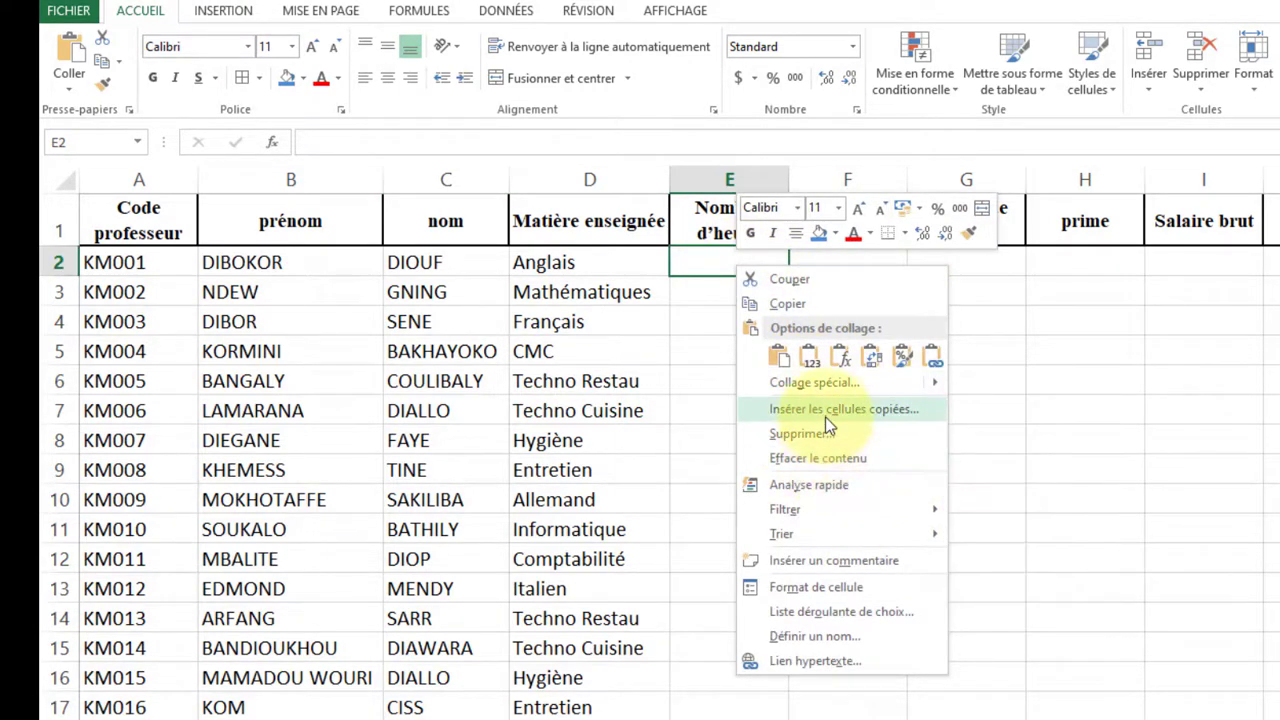
{"action": "left_click", "coordinate": [811, 360]}
{"action": "right_click", "coordinate": [740, 263]}
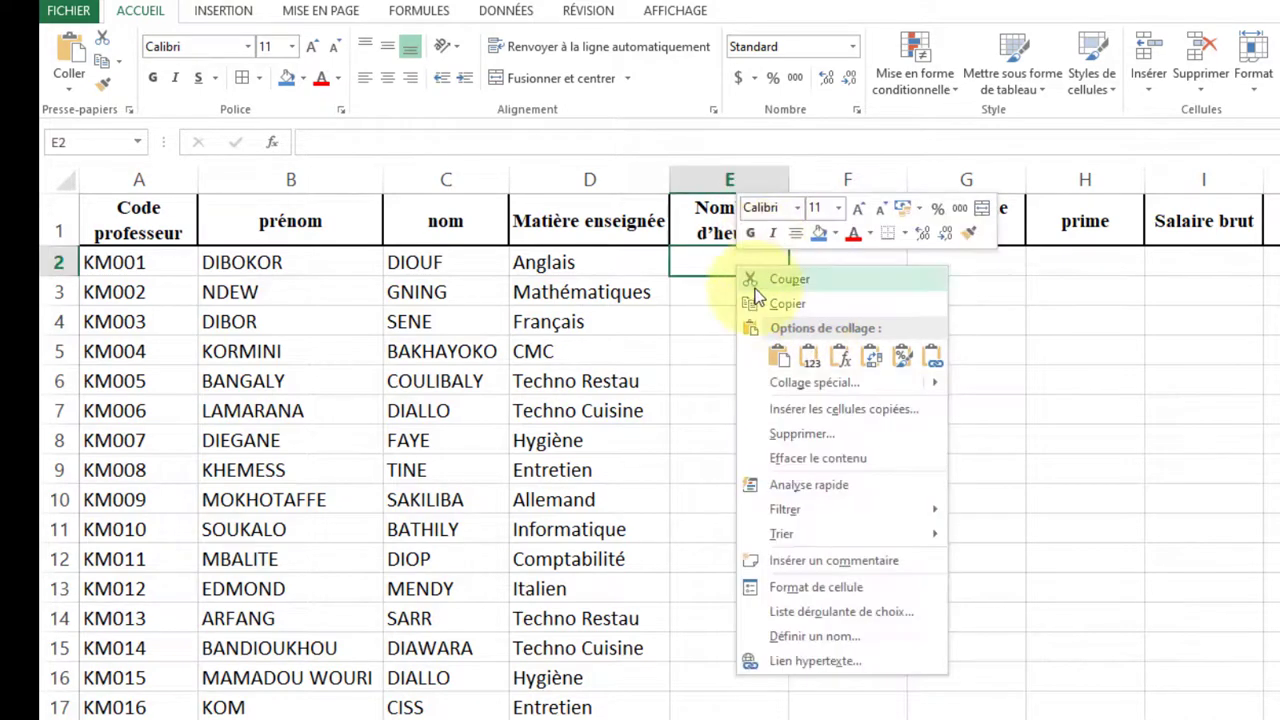
{"action": "left_click", "coordinate": [811, 385]}
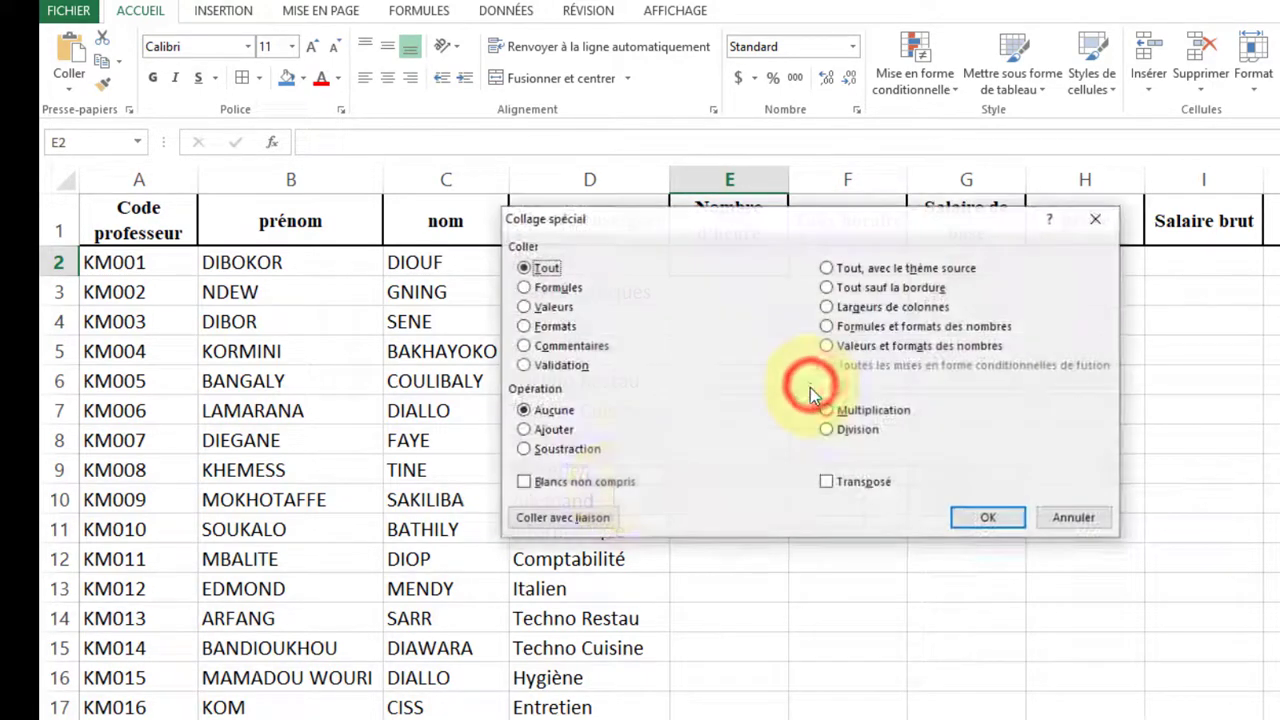
{"action": "left_click", "coordinate": [548, 517]}
{"action": "left_click", "coordinate": [934, 381]}
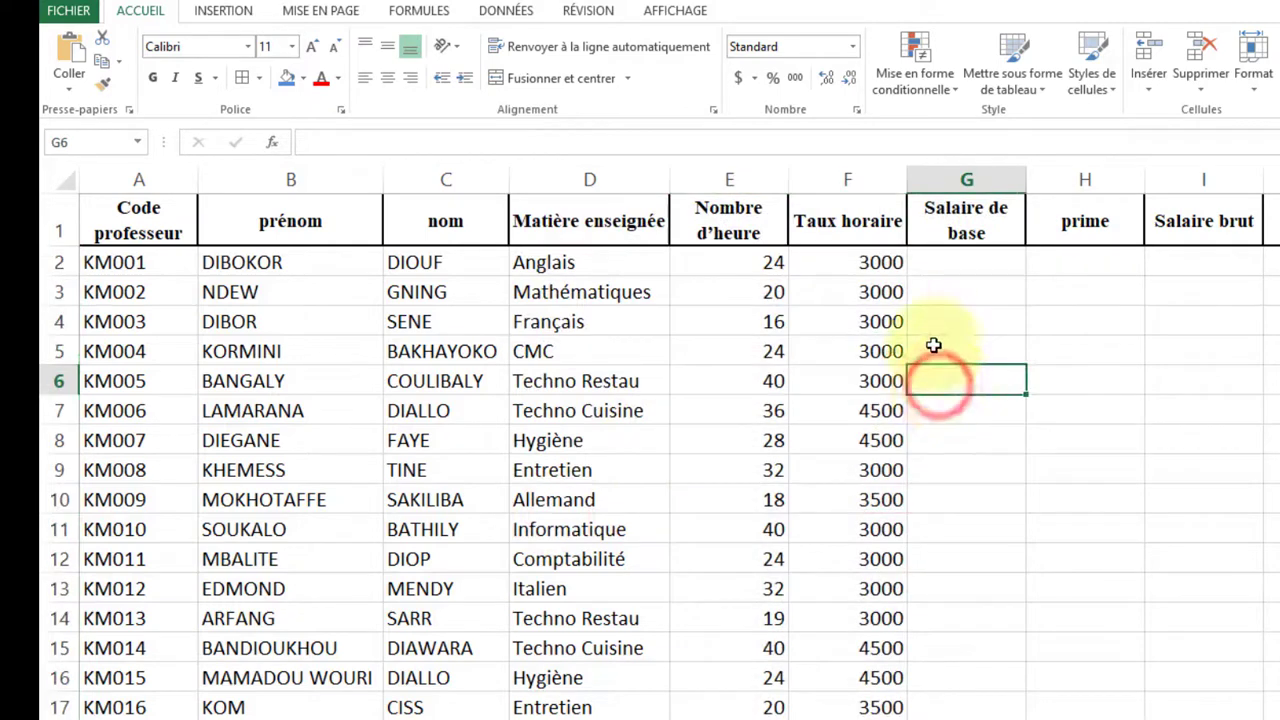
Calculate the first professor's base salary in cell G2 of ANNEXE 2 with the formula =E2*F2
{"action": "left_click", "coordinate": [971, 259]}
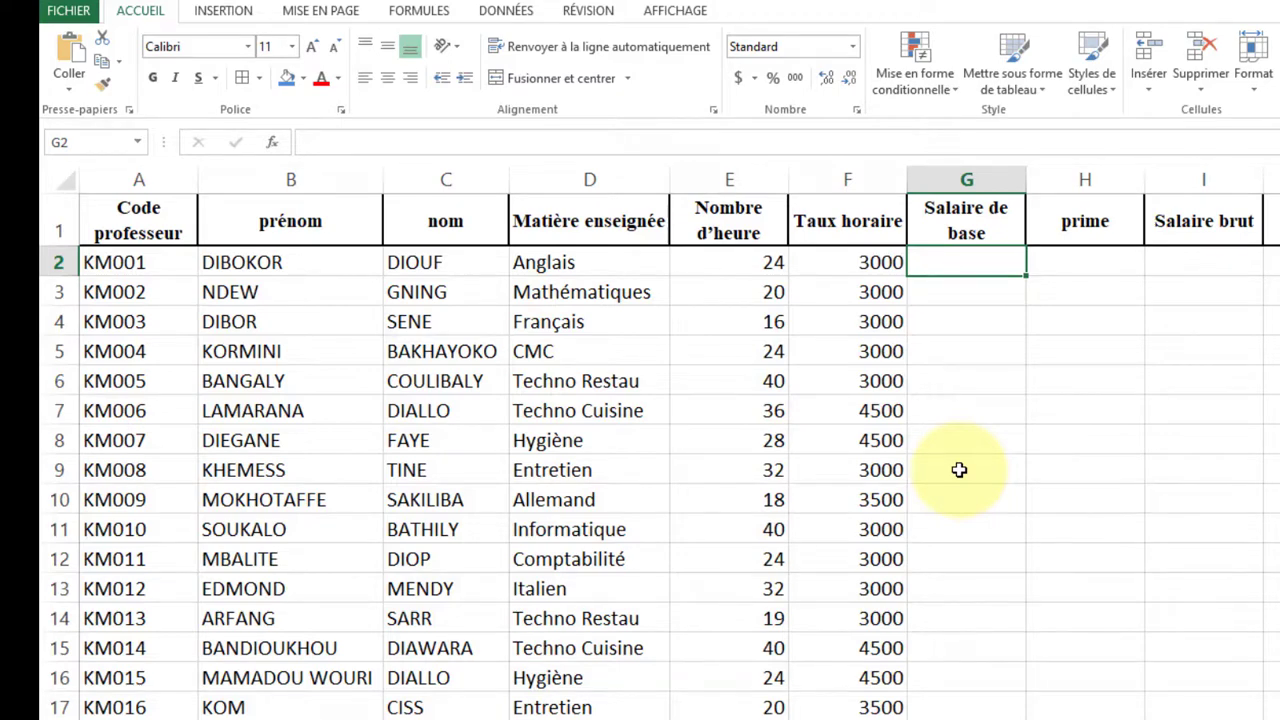
{"action": "left_click", "coordinate": [763, 259]}
{"action": "left_click", "coordinate": [843, 257]}
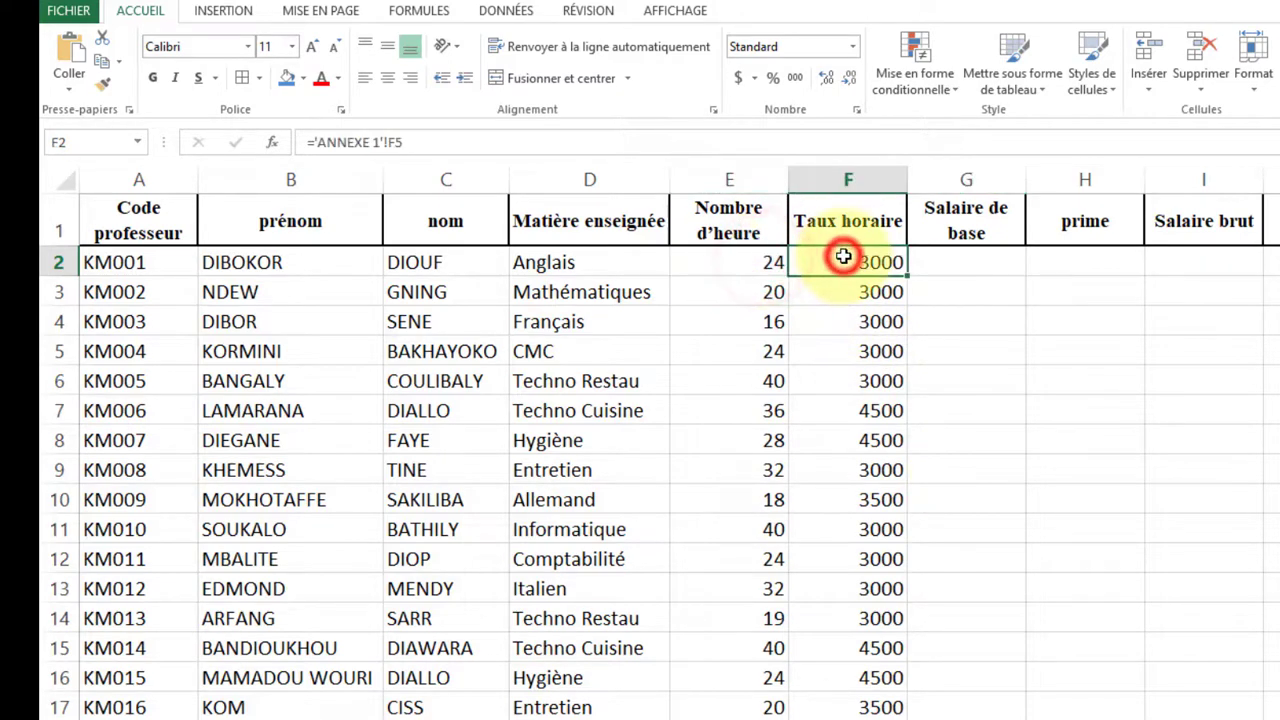
{"action": "left_click", "coordinate": [991, 265]}
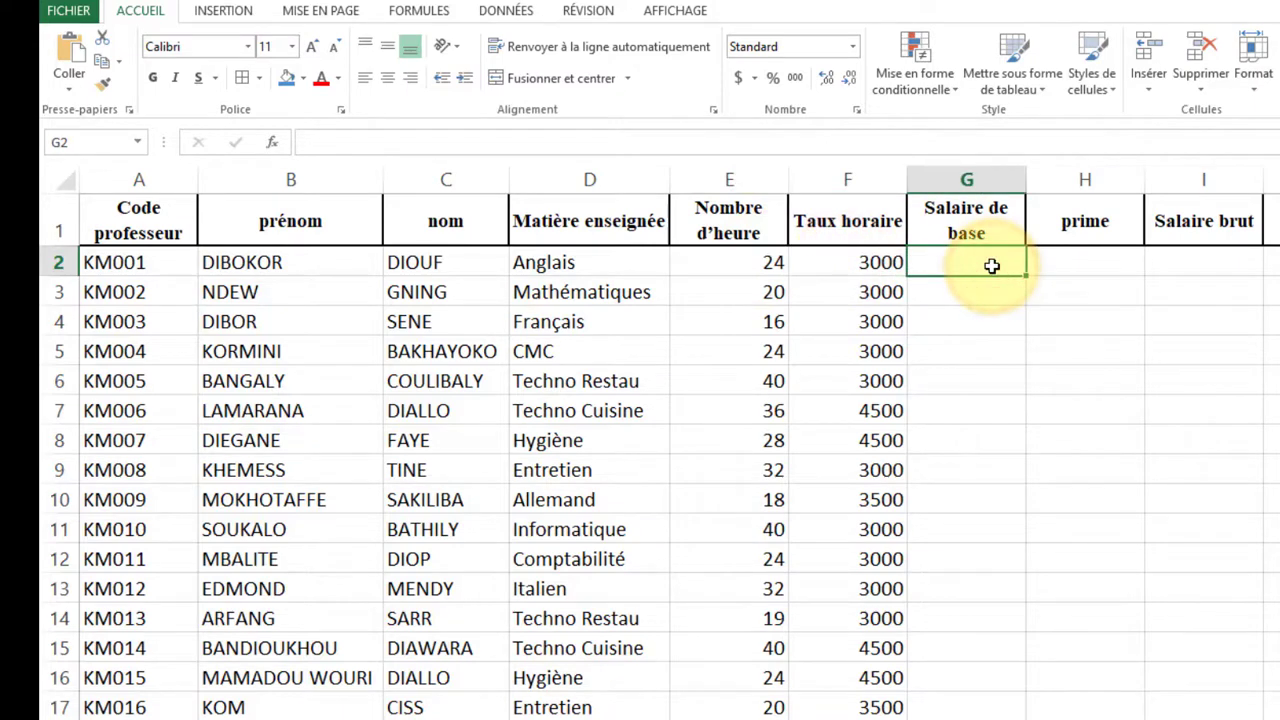
{"action": "type", "text": "+"}
{"action": "key", "text": "Escape"}
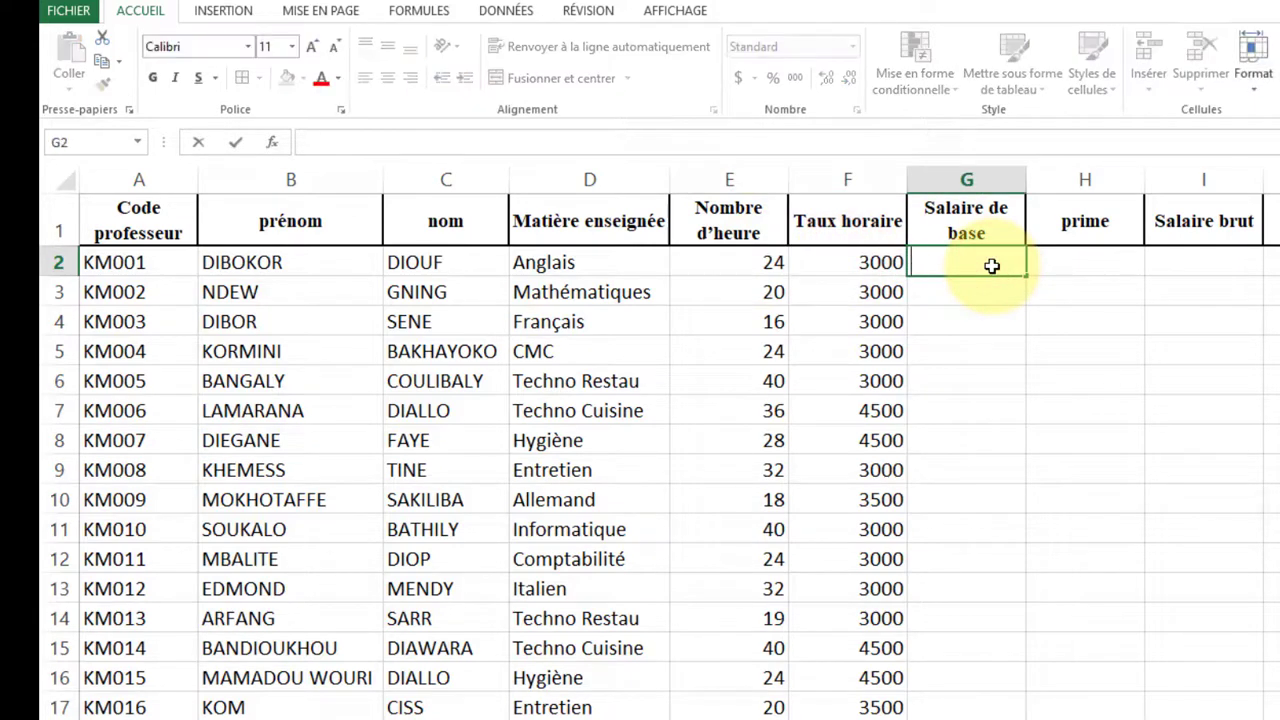
{"action": "type", "text": "="}
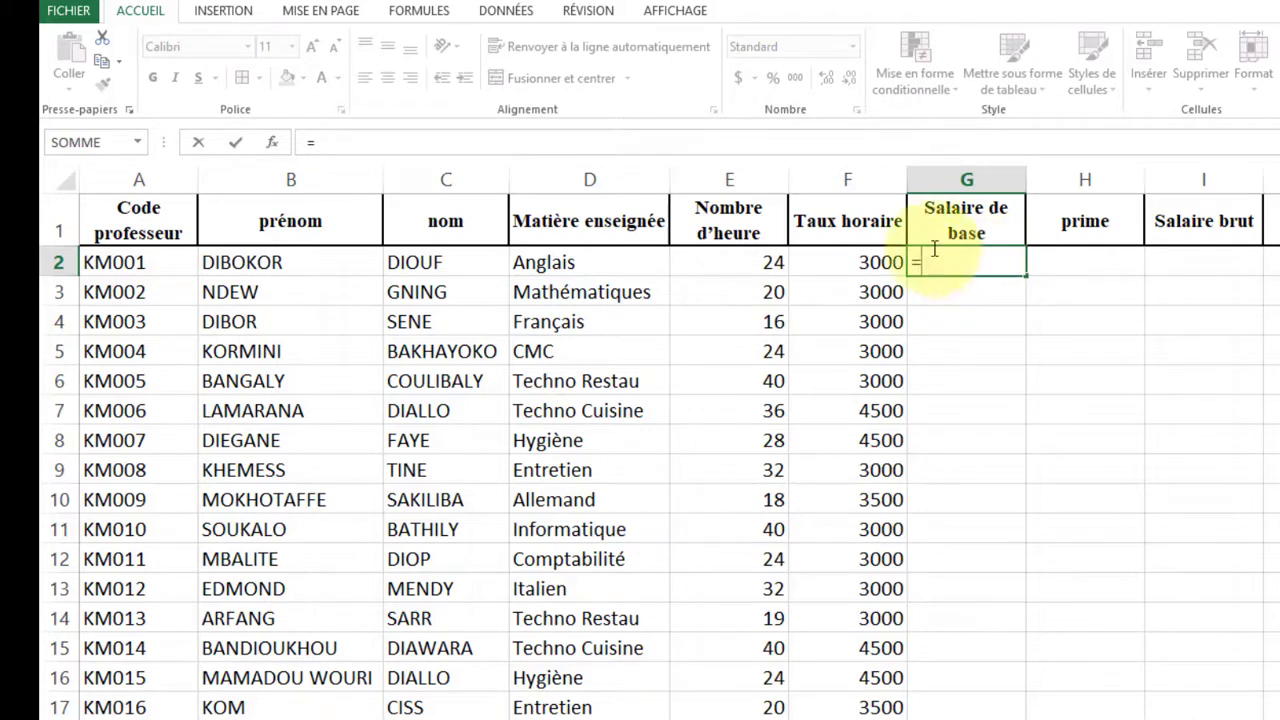
{"action": "left_click", "coordinate": [736, 263]}
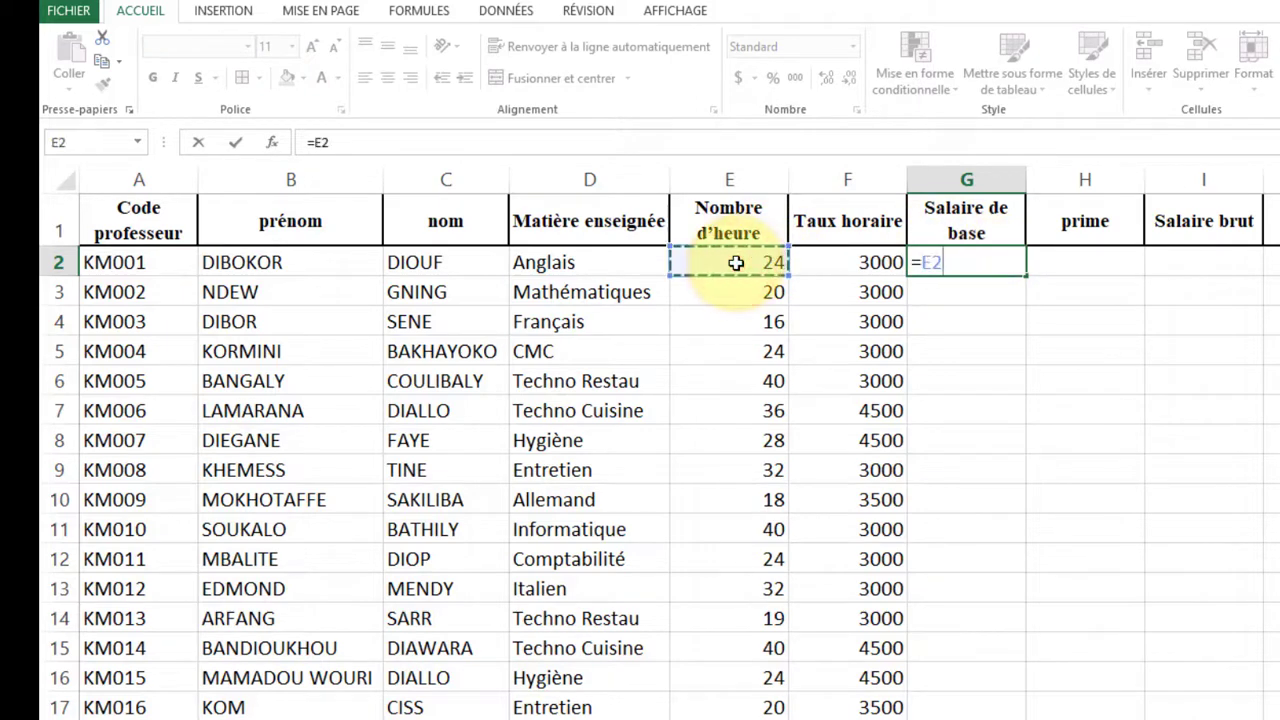
{"action": "type", "text": "*"}
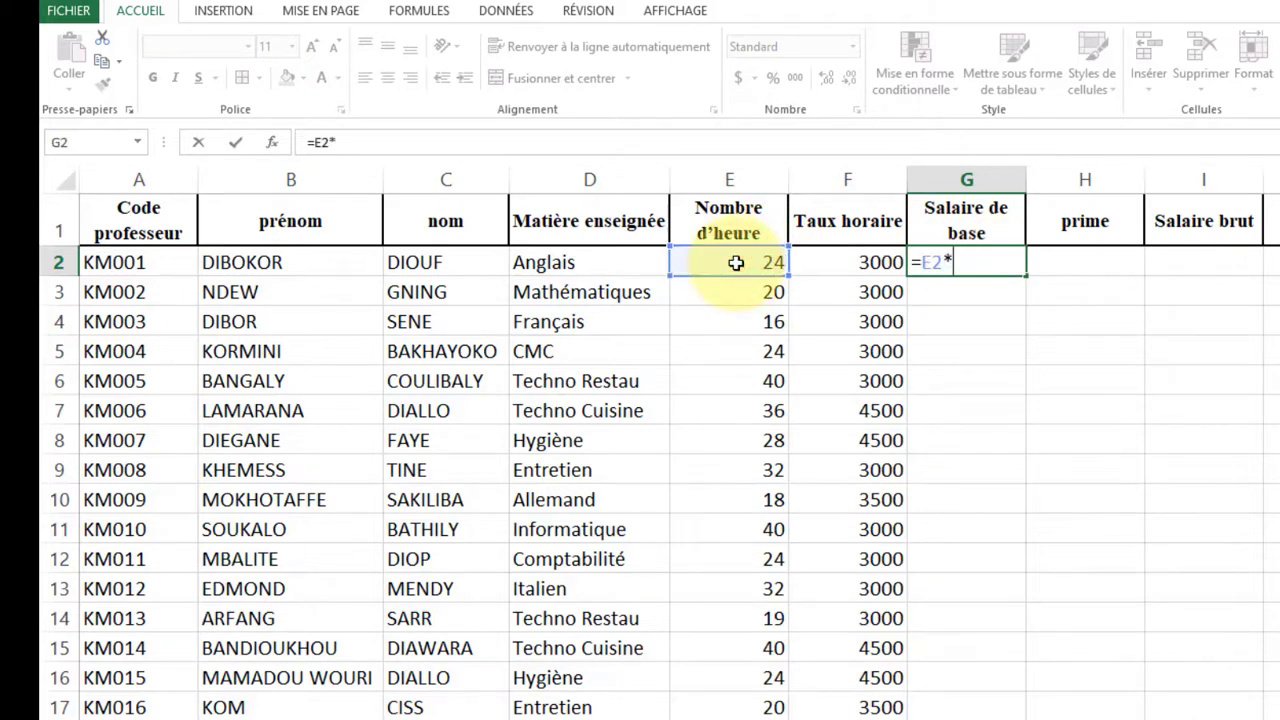
{"action": "left_click", "coordinate": [823, 268]}
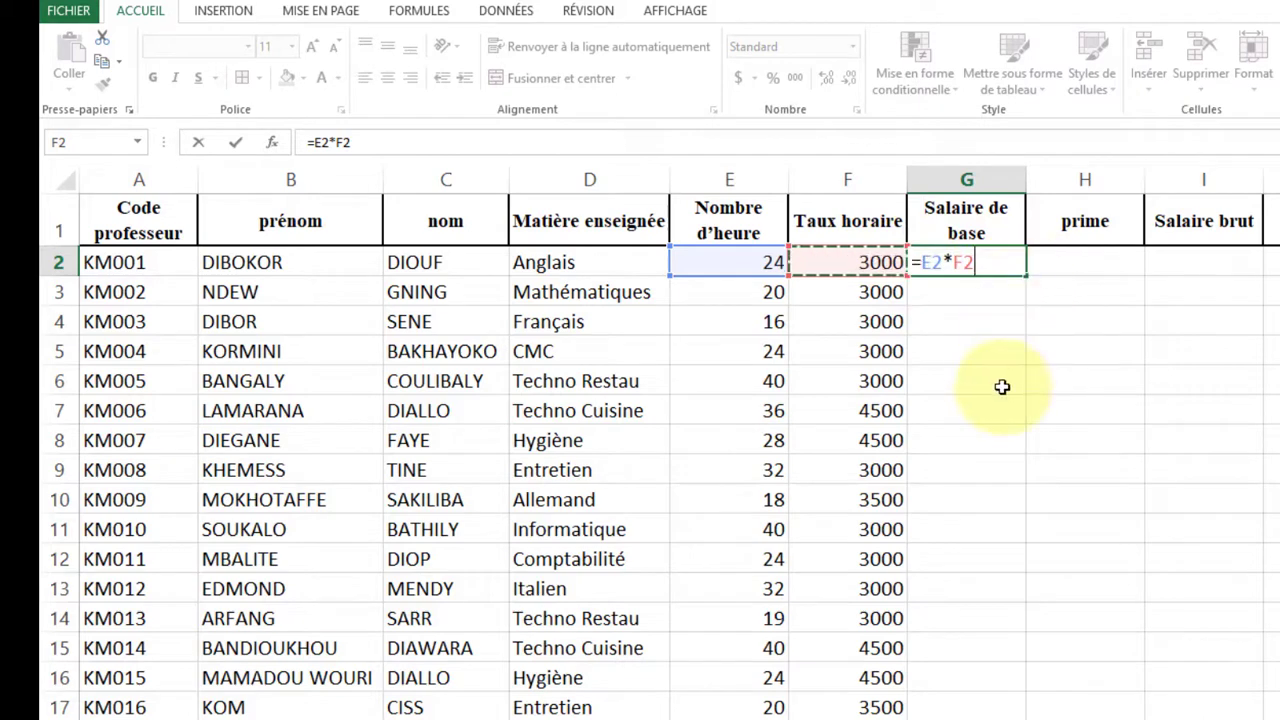
{"action": "key", "text": "Return"}
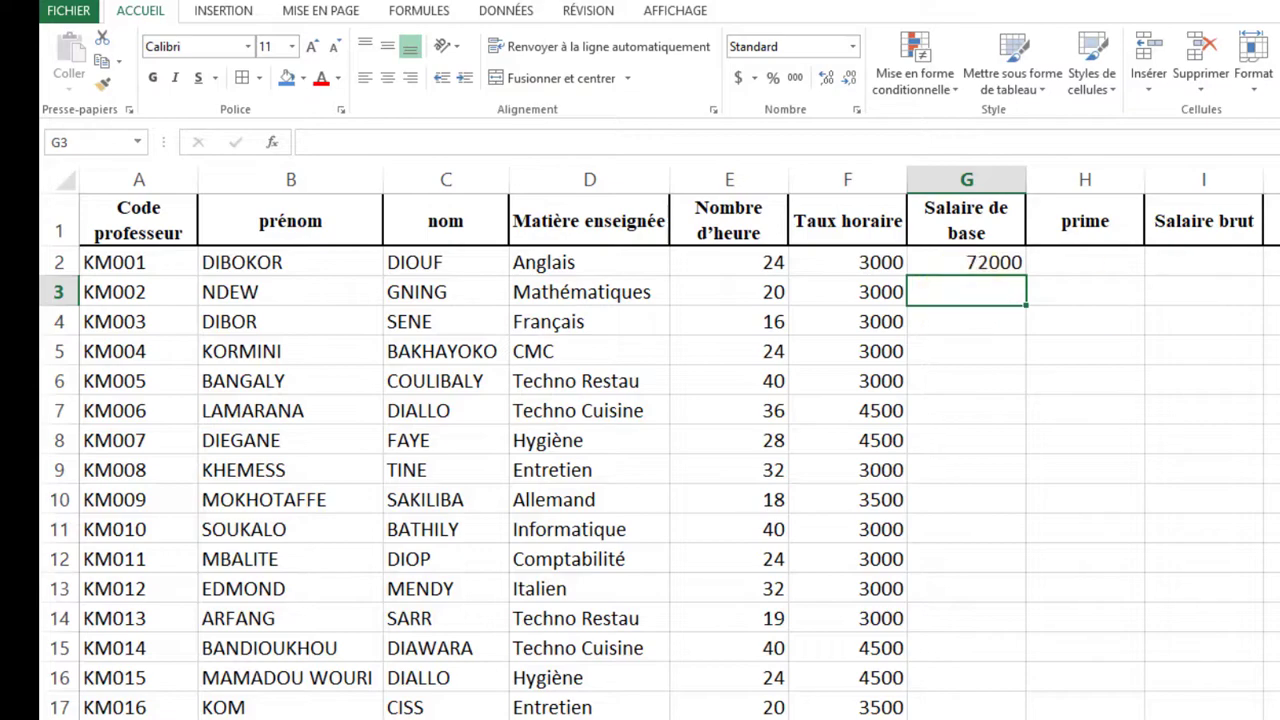
{"action": "scroll", "coordinate": [660, 450], "scroll_direction": "down", "scroll_amount": 2}
{"action": "scroll", "coordinate": [660, 450], "scroll_direction": "up", "scroll_amount": 2}
{"action": "scroll", "coordinate": [660, 450], "scroll_direction": "down", "scroll_amount": 3}
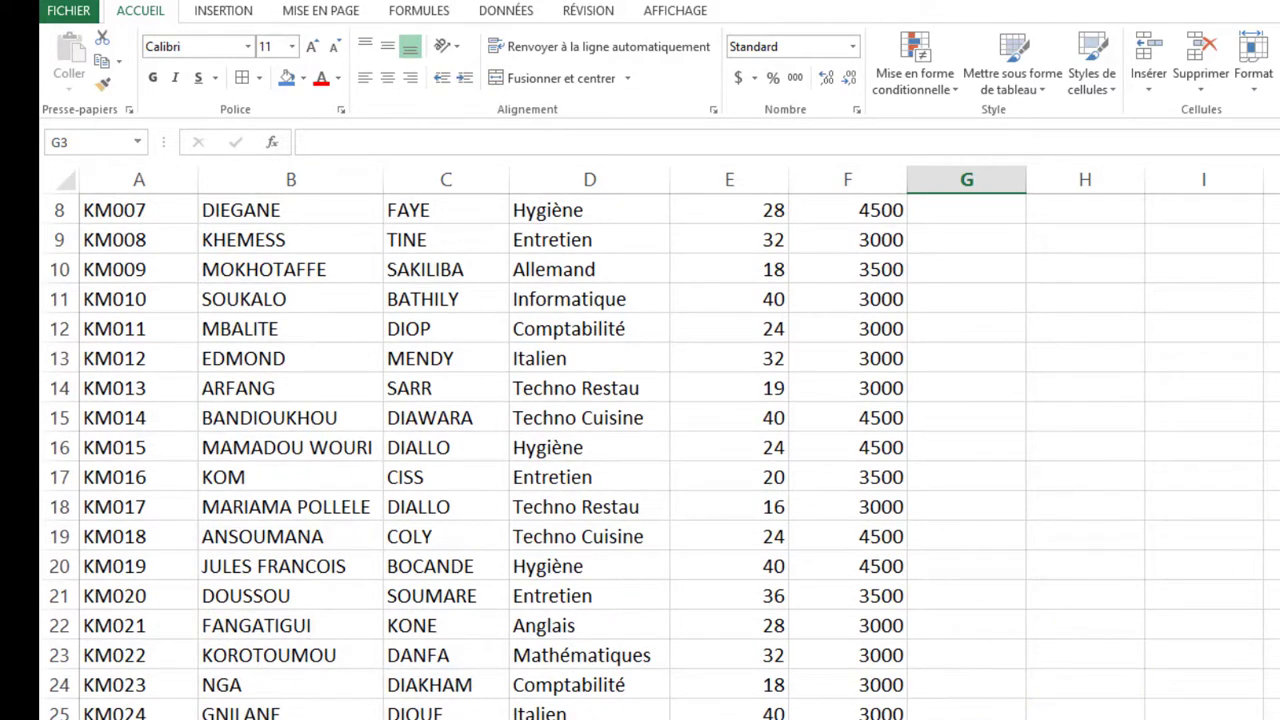
{"action": "scroll", "coordinate": [660, 450], "scroll_direction": "up", "scroll_amount": 3}
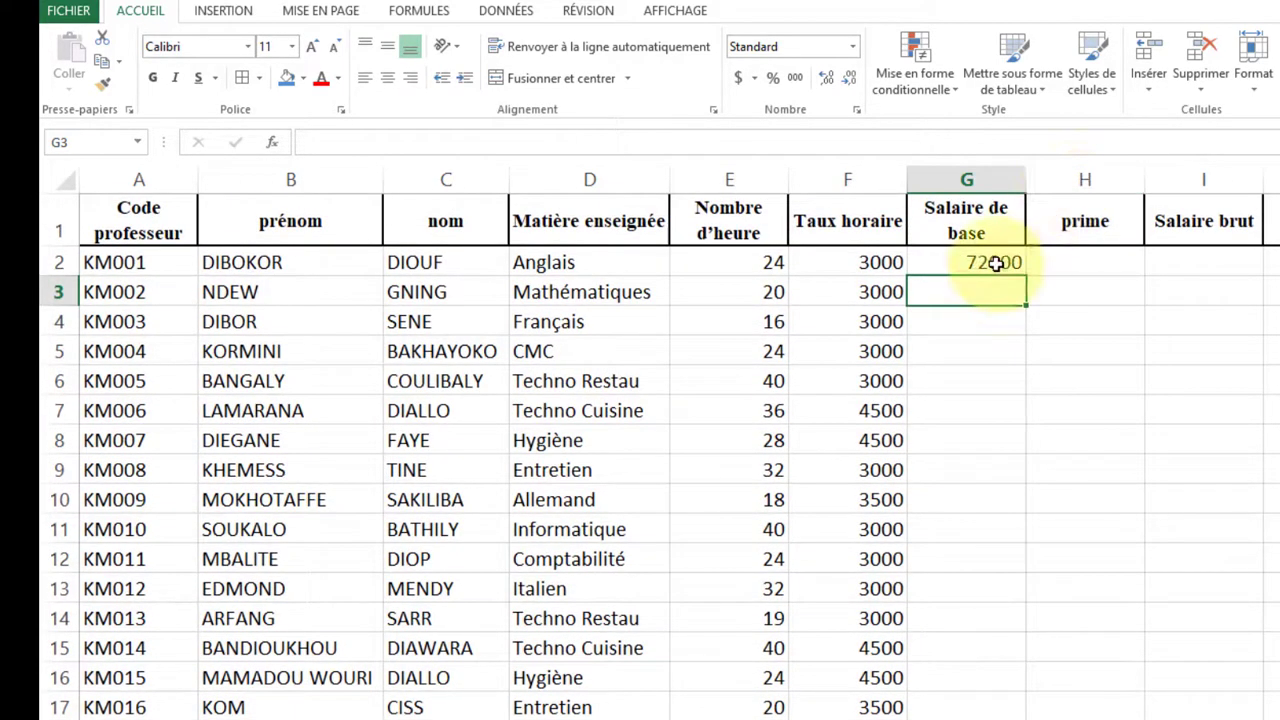
Clear the base salary formula from cell G2 of ANNEXE 2
{"action": "left_click", "coordinate": [995, 263]}
{"action": "double_click", "coordinate": [995, 263]}
{"action": "key", "text": "BackSpace"}
{"action": "key", "text": "BackSpace"}
{"action": "key", "text": "BackSpace"}
{"action": "key", "text": "BackSpace"}
{"action": "key", "text": "BackSpace"}
{"action": "key", "text": "BackSpace"}
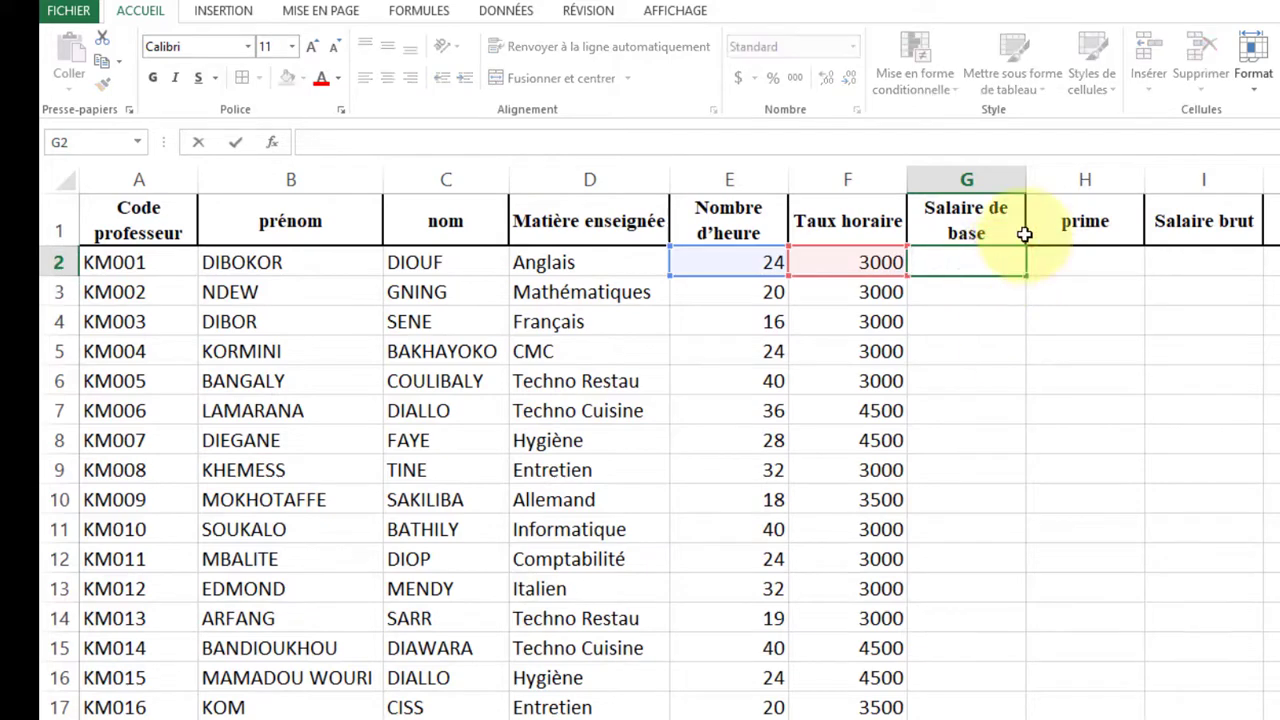
{"action": "key", "text": "Escape"}
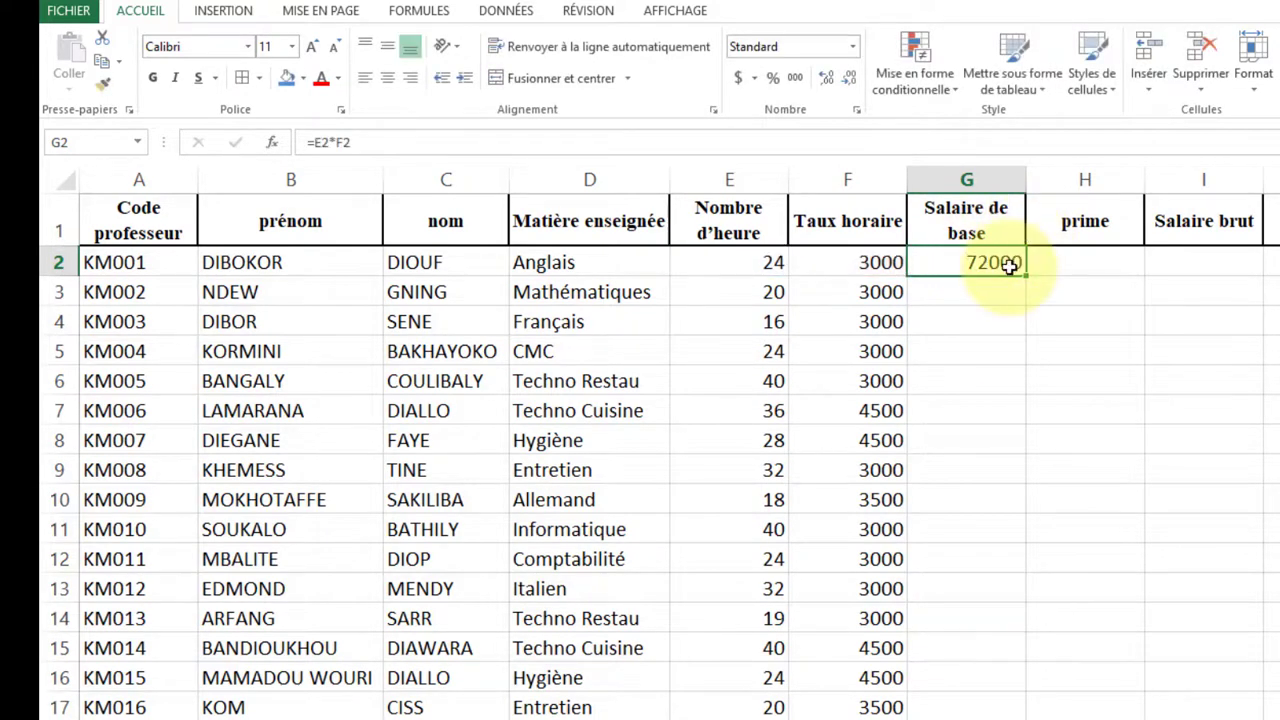
{"action": "key", "text": "BackSpace"}
{"action": "key", "text": "Return"}
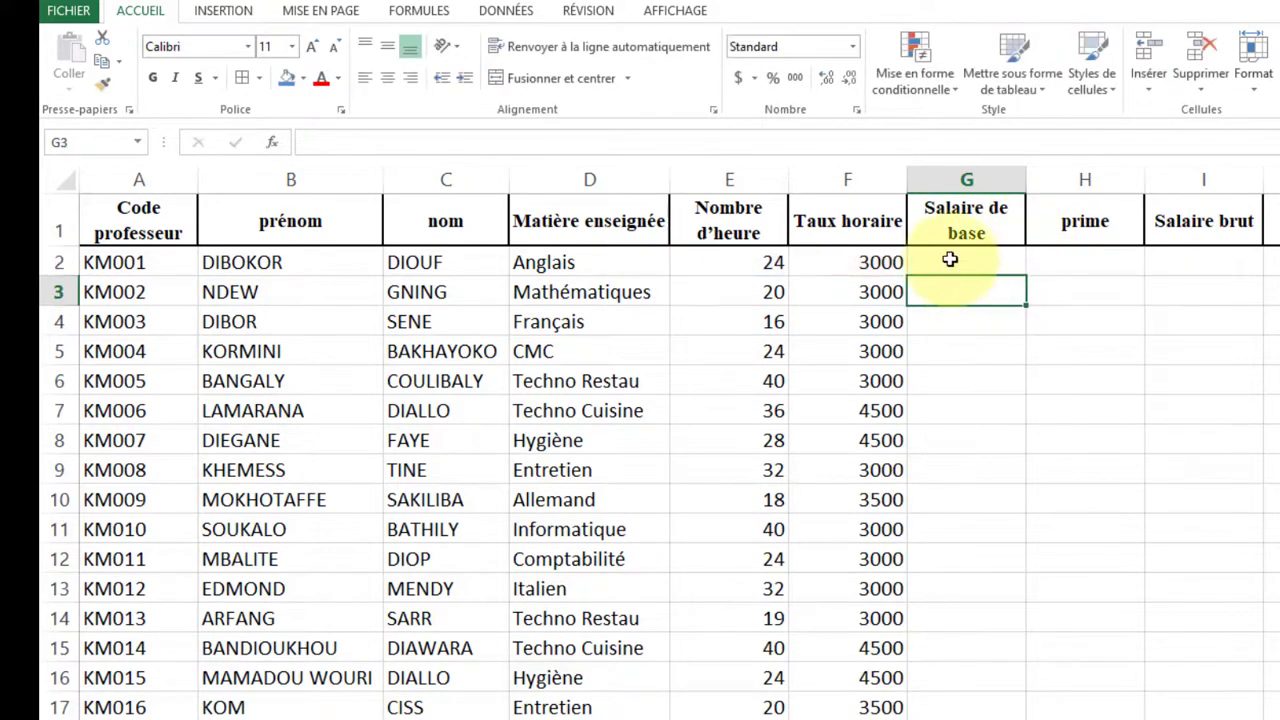
Fill the base salary cells G2:G26 of ANNEXE 2 in one entry with the formula =E2*F2
{"action": "left_click_drag", "start_coordinate": [950, 260], "coordinate": [935, 710]}
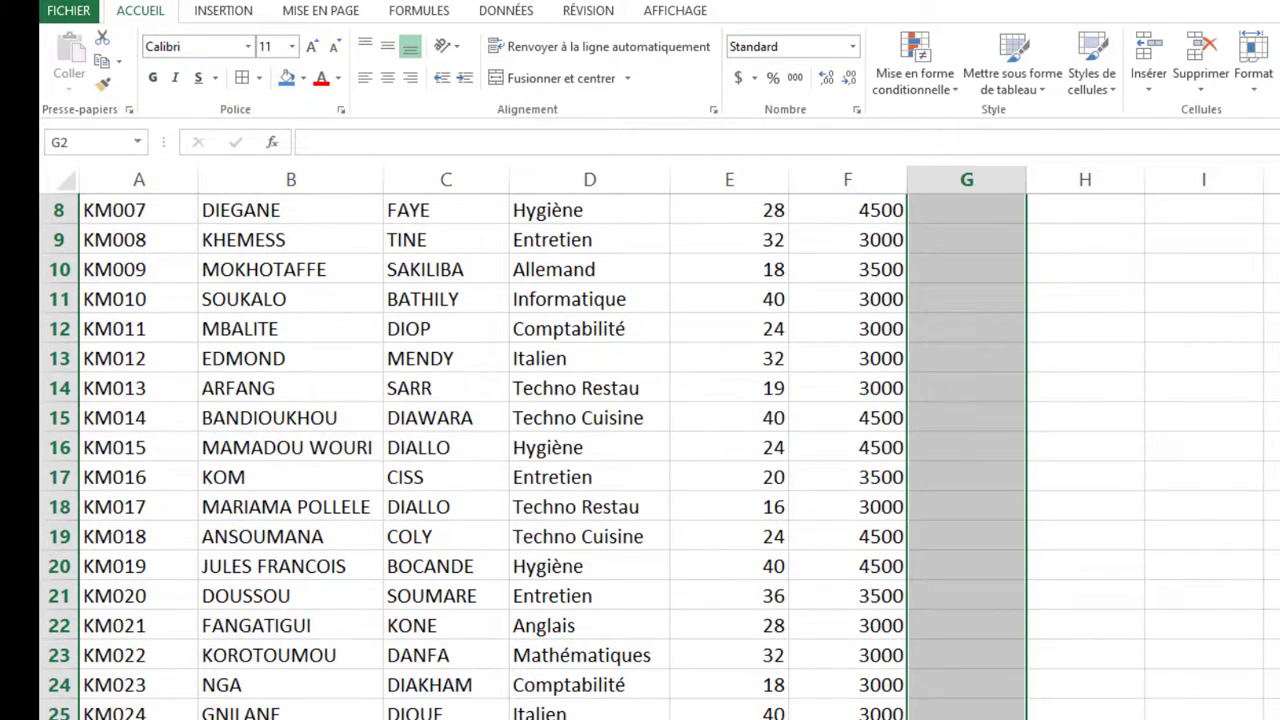
{"action": "scroll", "coordinate": [640, 450], "scroll_direction": "up", "scroll_amount": 3}
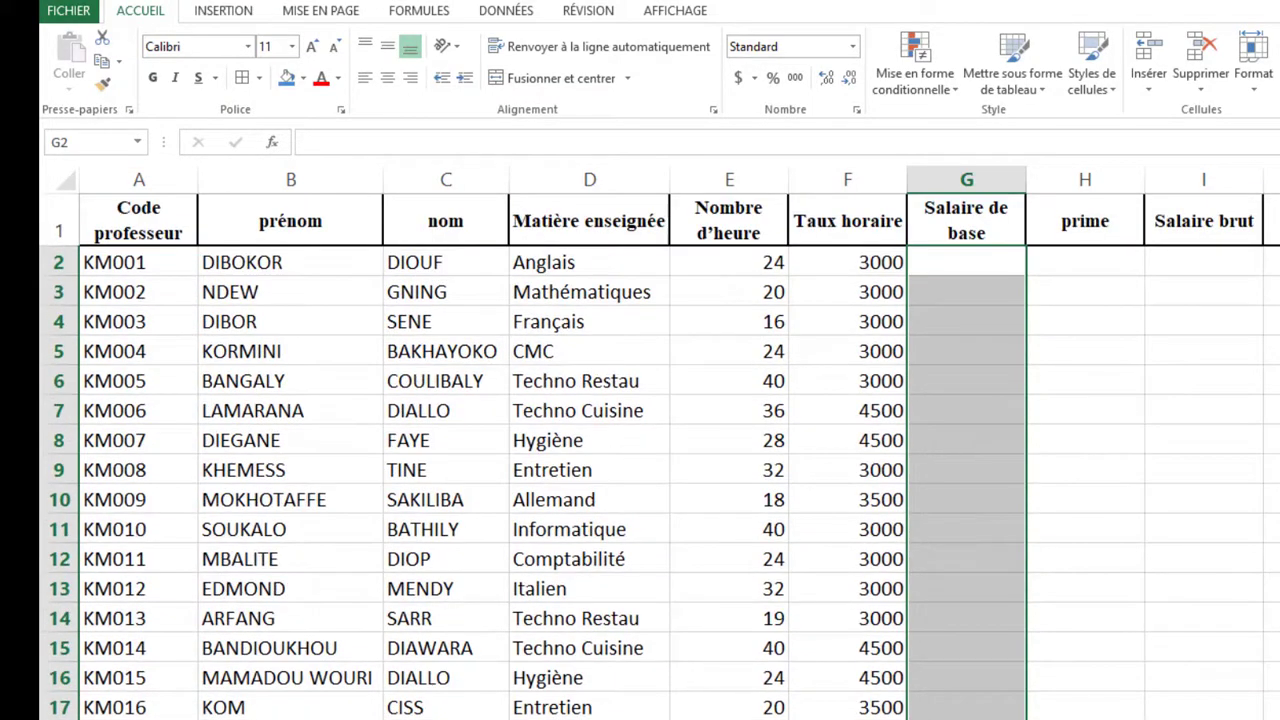
{"action": "type", "text": "="}
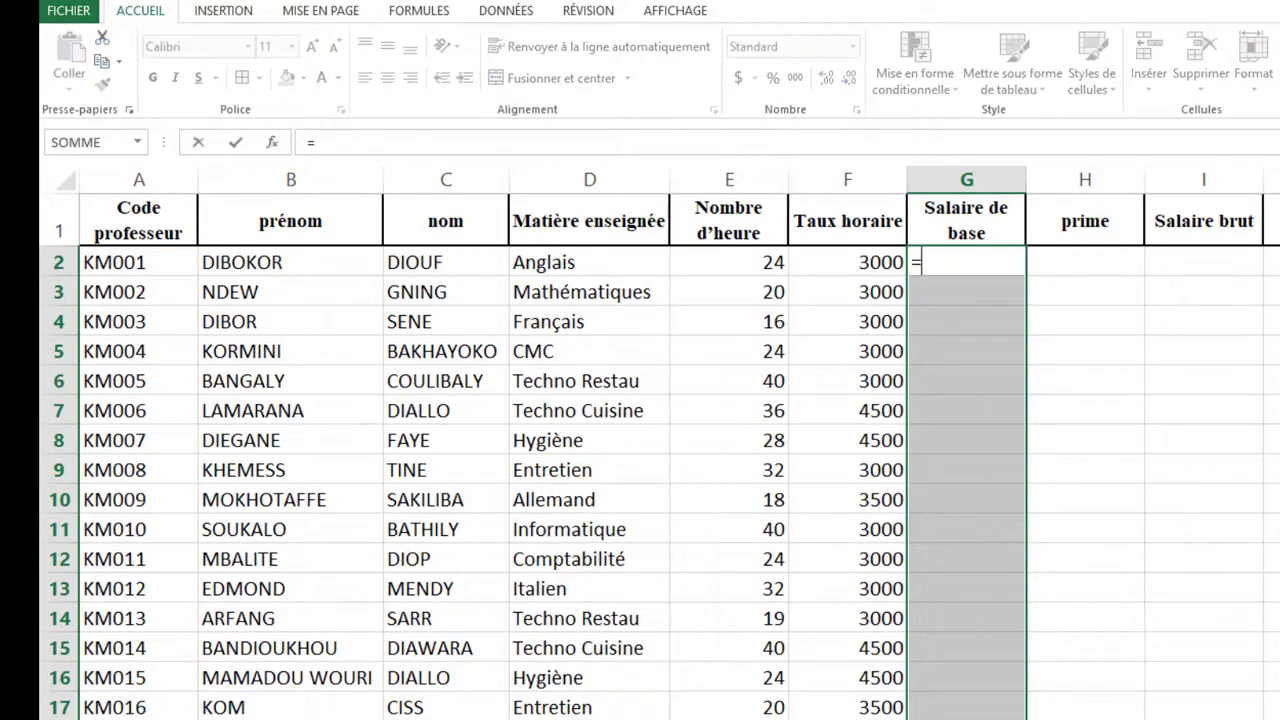
{"action": "left_click", "coordinate": [736, 263]}
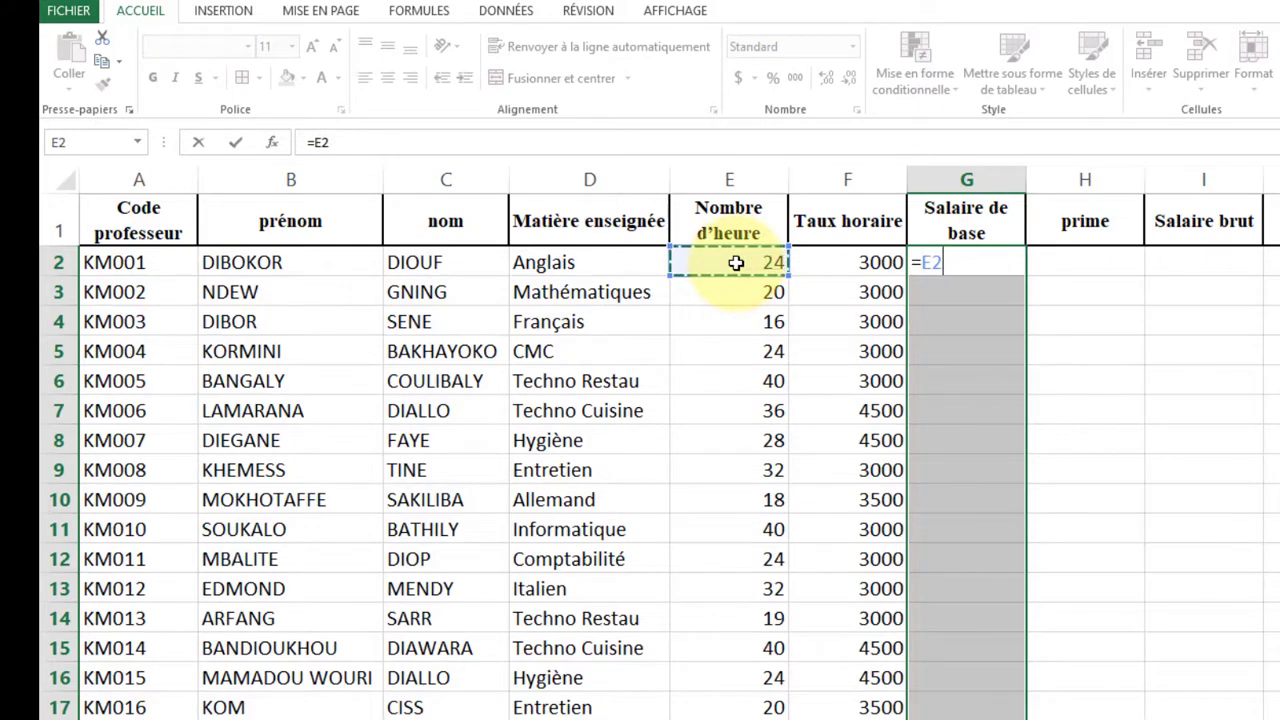
{"action": "type", "text": "*"}
{"action": "left_click", "coordinate": [823, 263]}
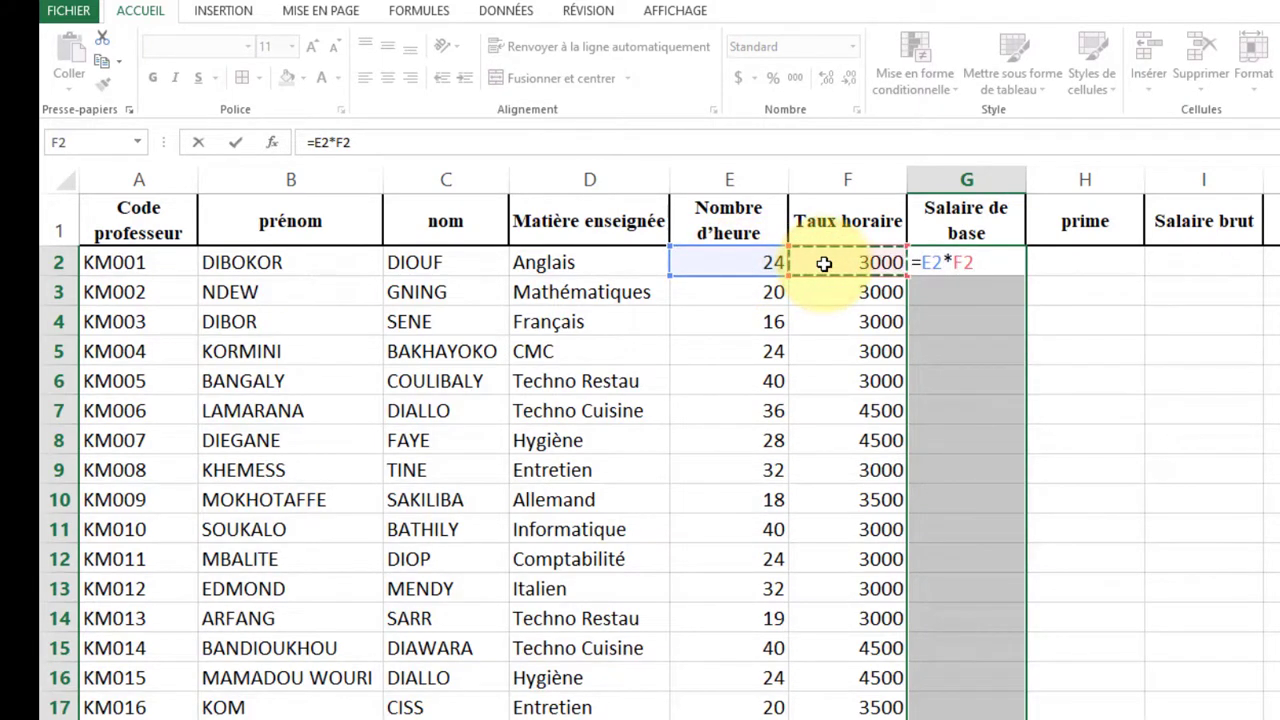
{"action": "key", "text": "ctrl+Return"}
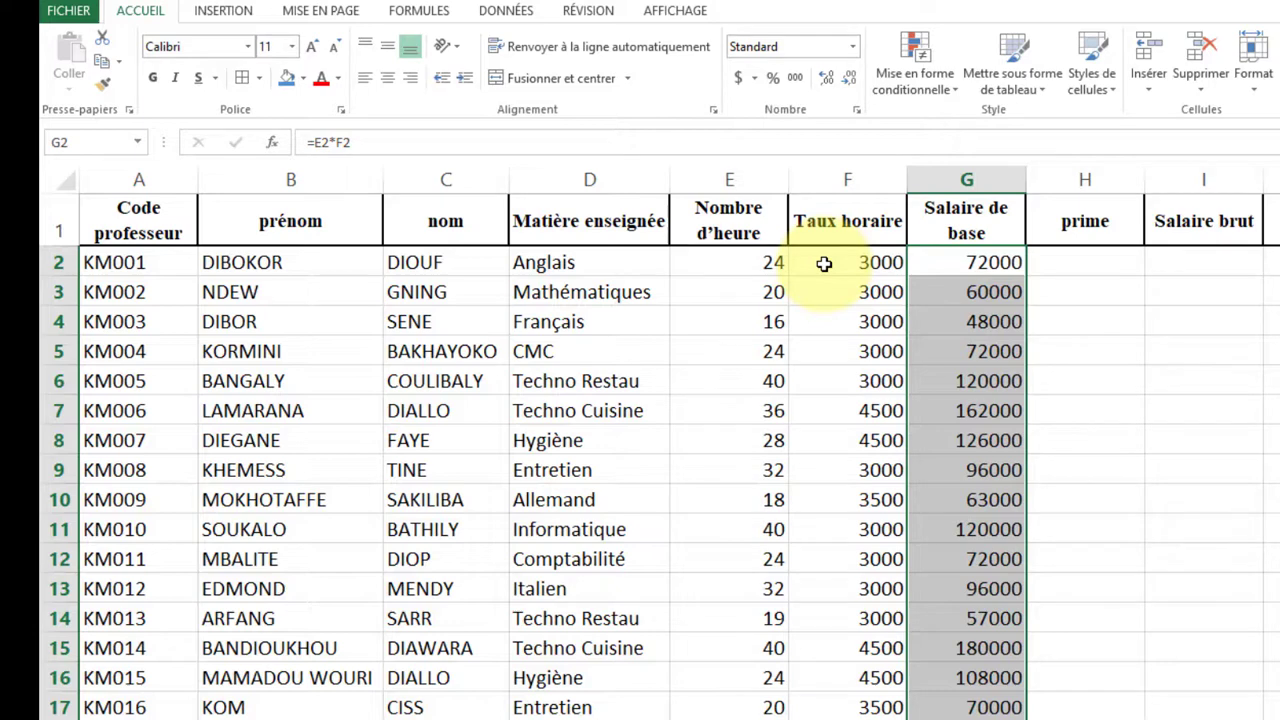
Switch to the Word document, read the conditions for the professors' prime above ANNEXE 1, and return to the Excel sheet ANNEXE 2
{"action": "left_click", "coordinate": [1061, 253]}
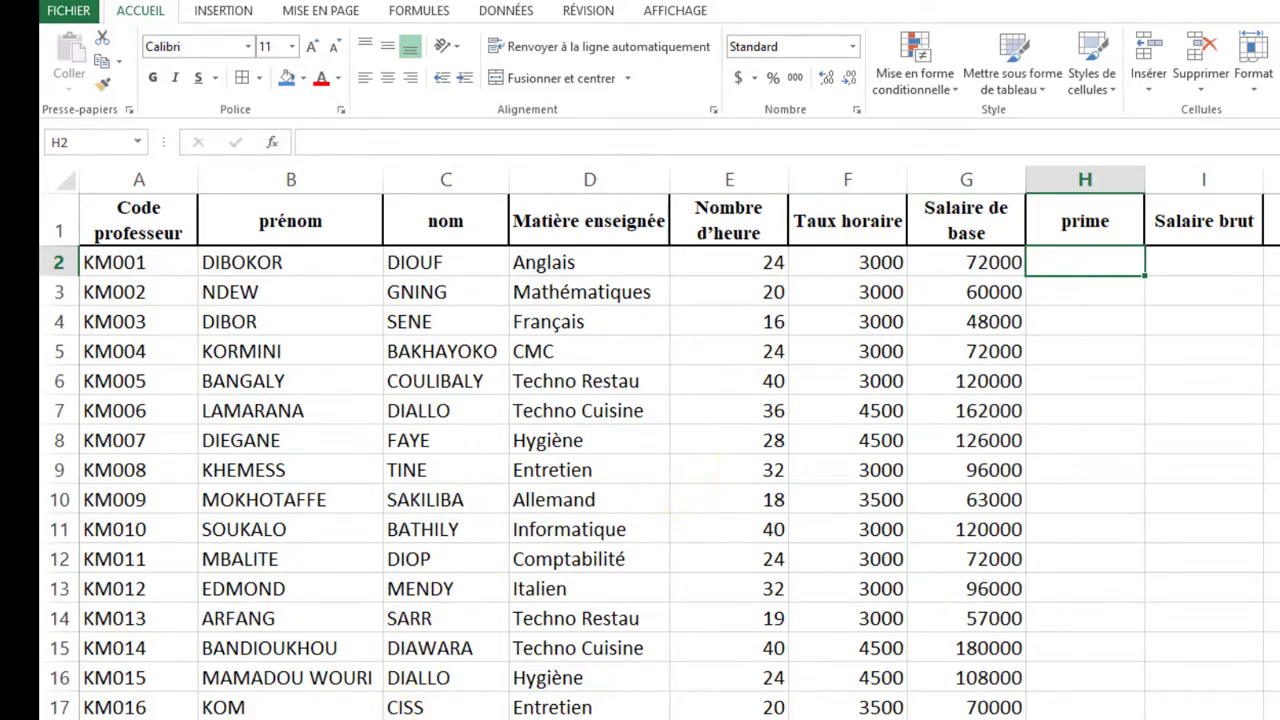
{"action": "key", "text": "alt+Tab"}
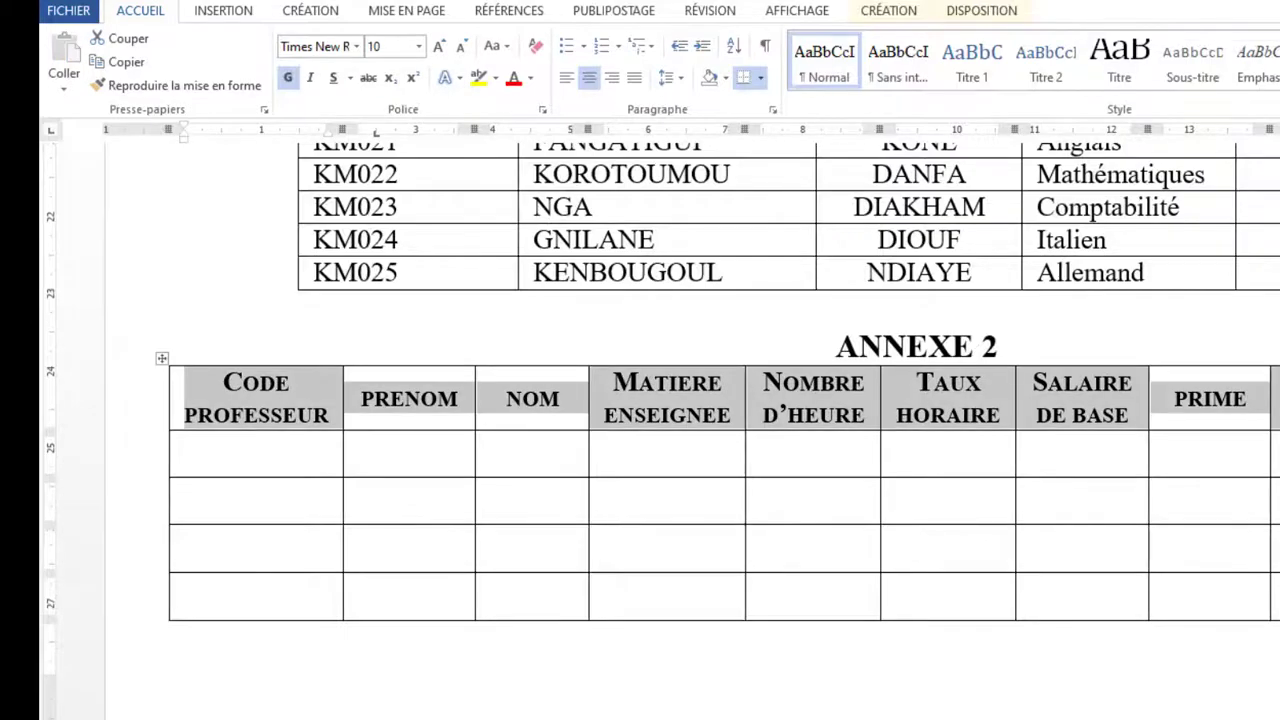
{"action": "scroll", "coordinate": [640, 430], "scroll_direction": "up", "scroll_amount": 10}
{"action": "scroll", "coordinate": [788, 430], "scroll_direction": "up", "scroll_amount": 10}
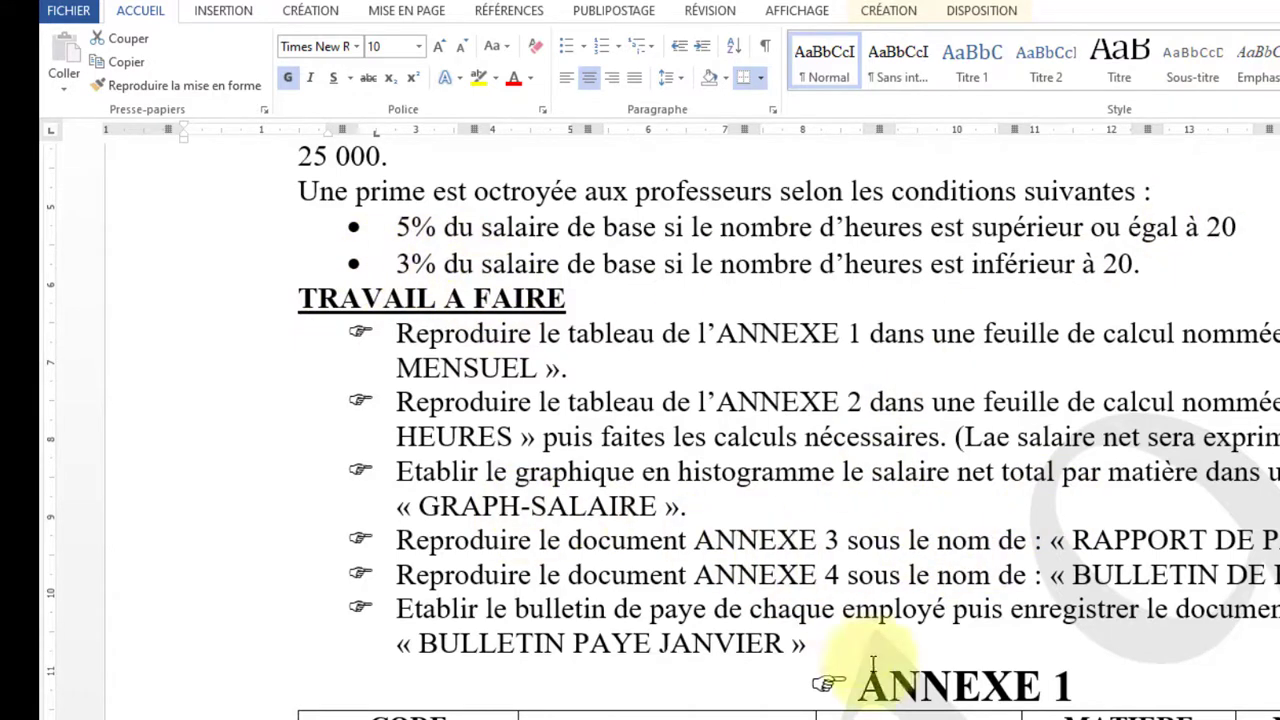
{"action": "left_click", "coordinate": [967, 719]}
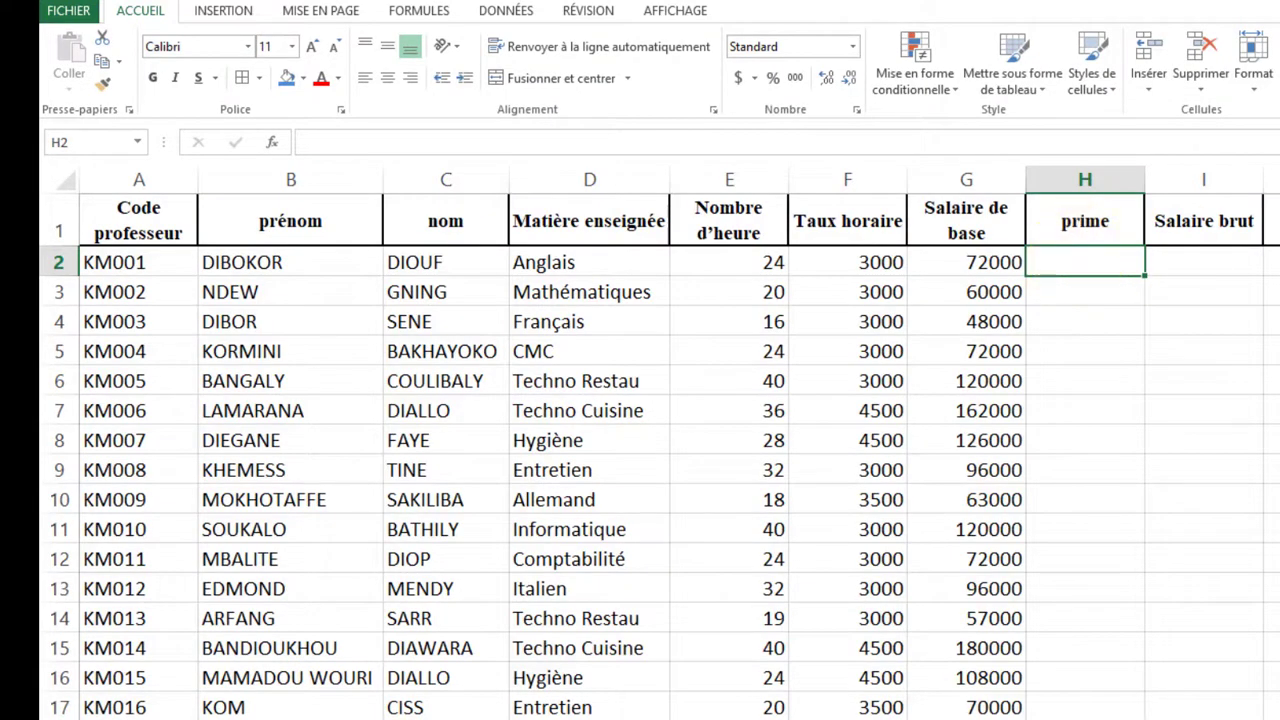
Enter the label prime in C28 below the table, with the rates 5% in D28 and 3% in E28
{"action": "scroll", "coordinate": [660, 456], "scroll_direction": "down", "scroll_amount": 2}
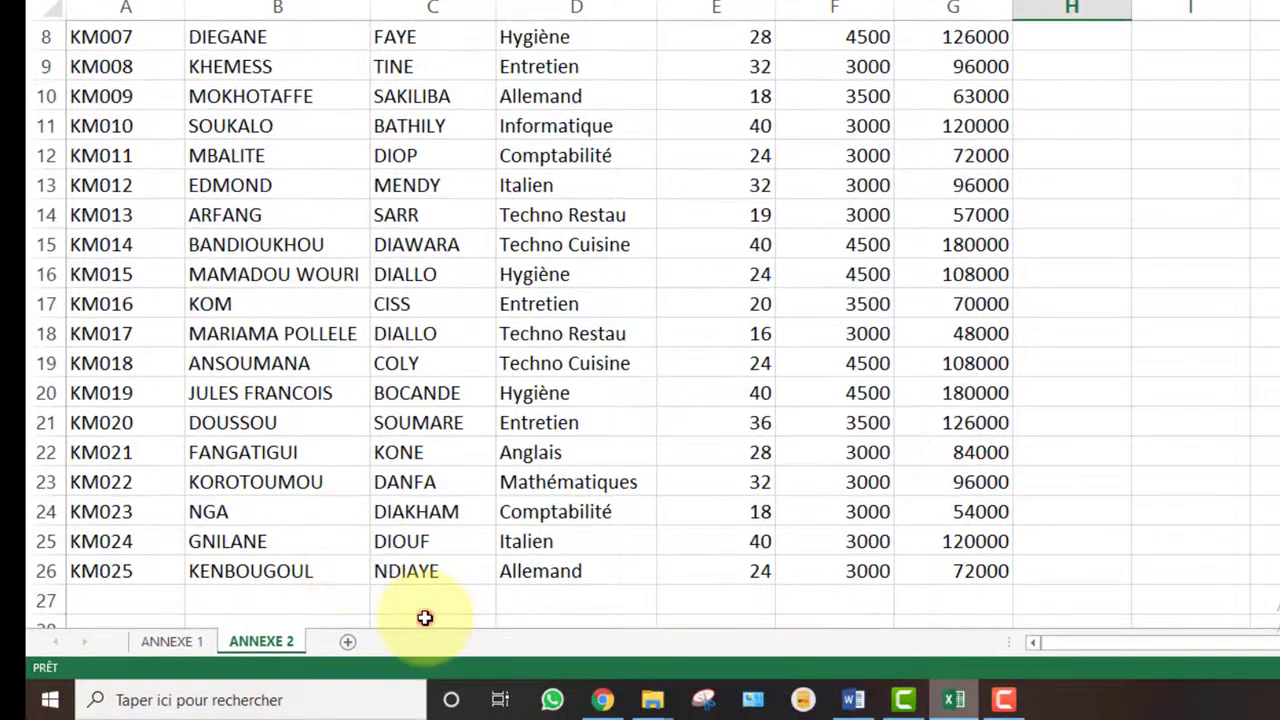
{"action": "left_click", "coordinate": [425, 618]}
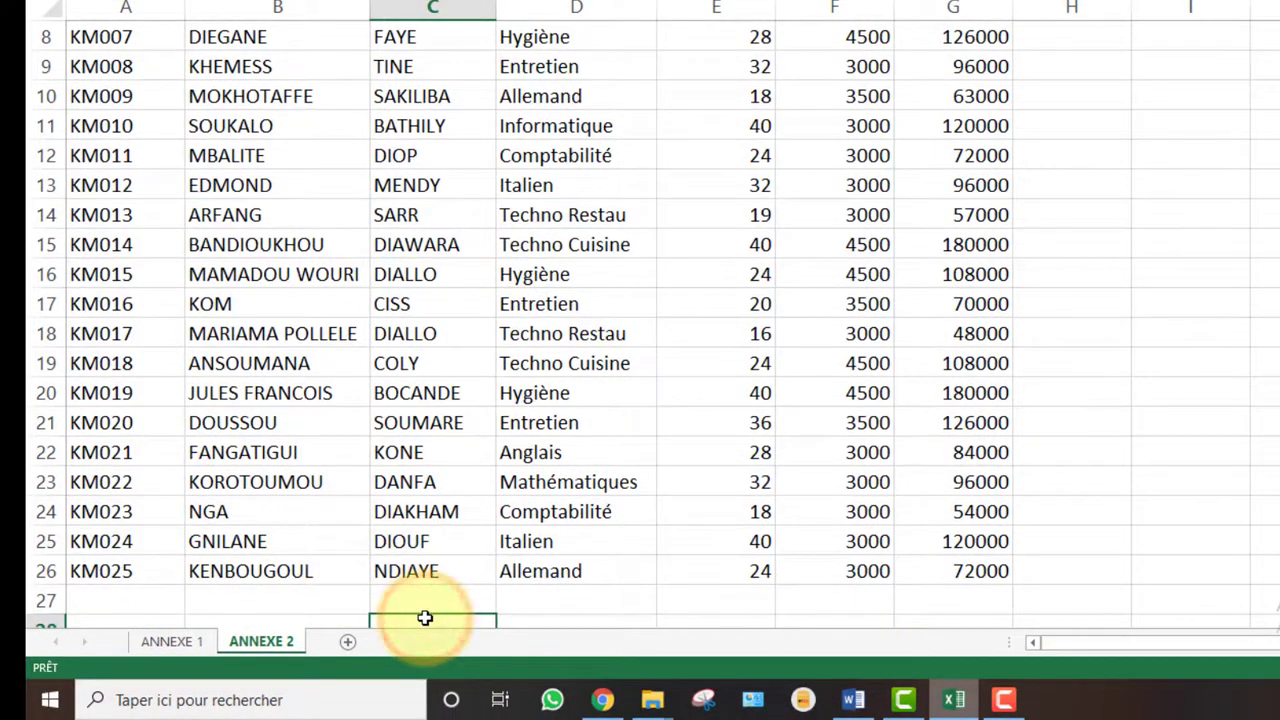
{"action": "type", "text": "prime"}
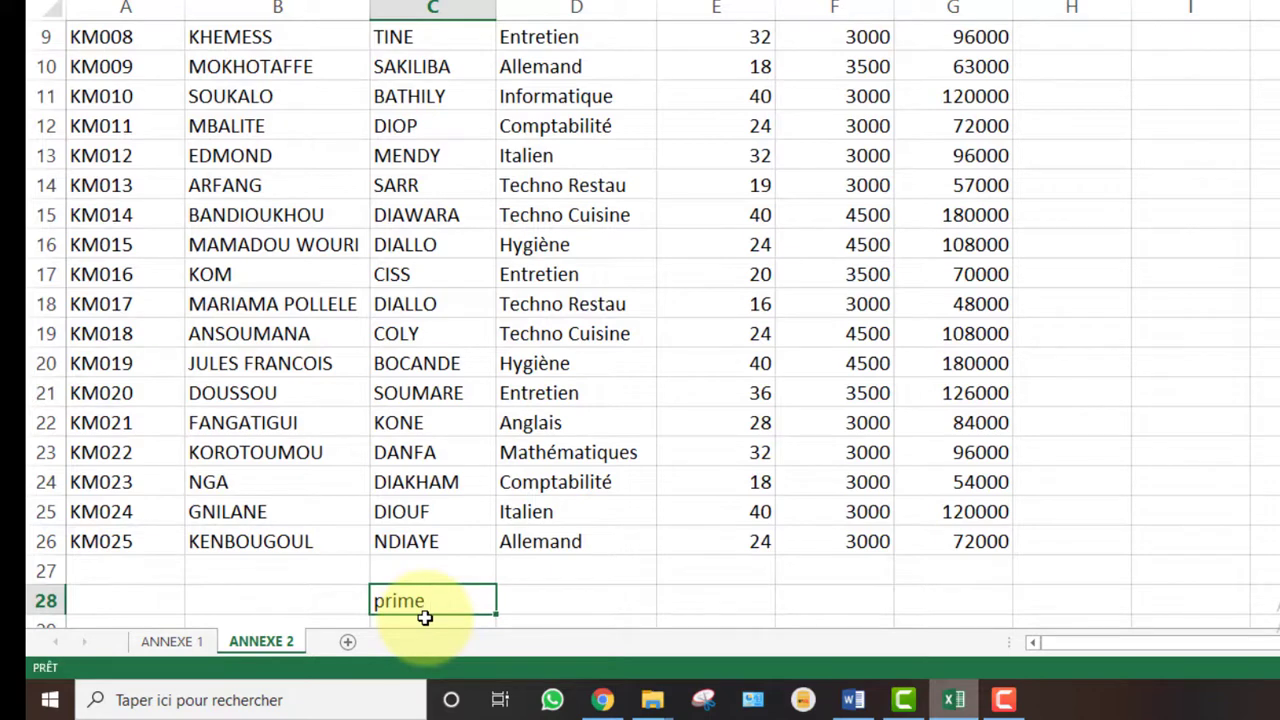
{"action": "key", "text": "Tab"}
{"action": "type", "text": "5"}
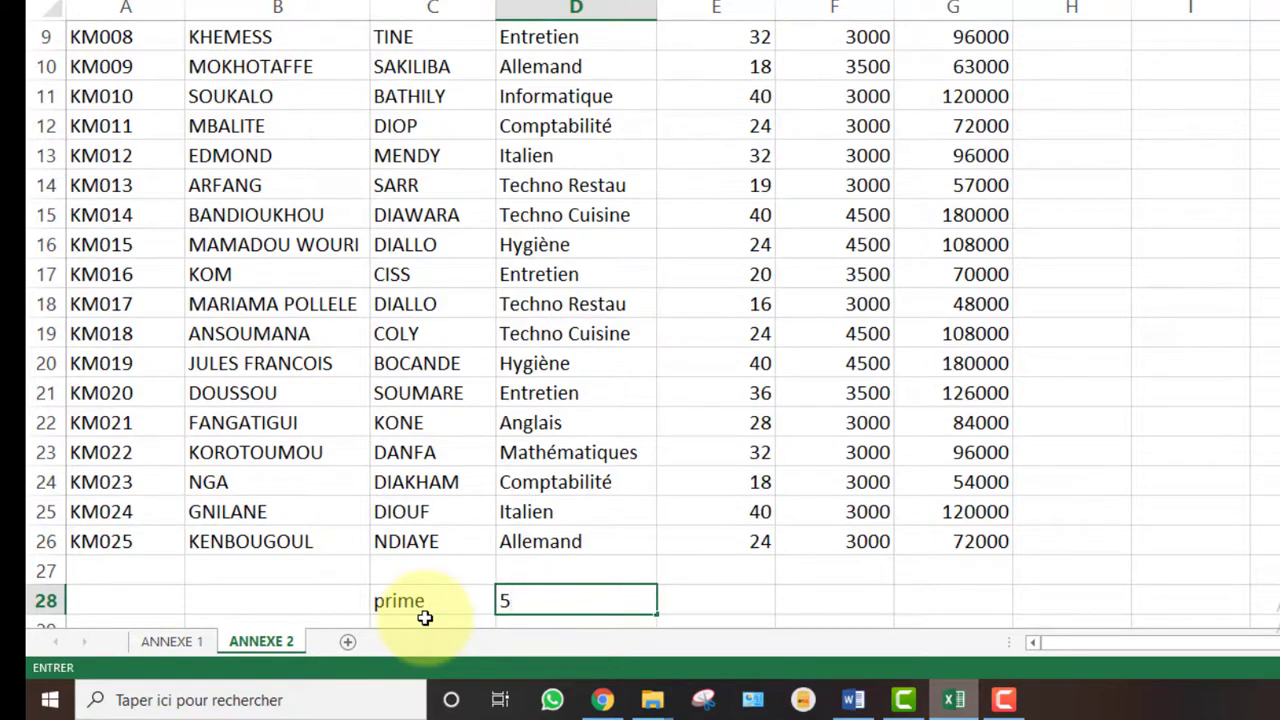
{"action": "key", "text": "Tab"}
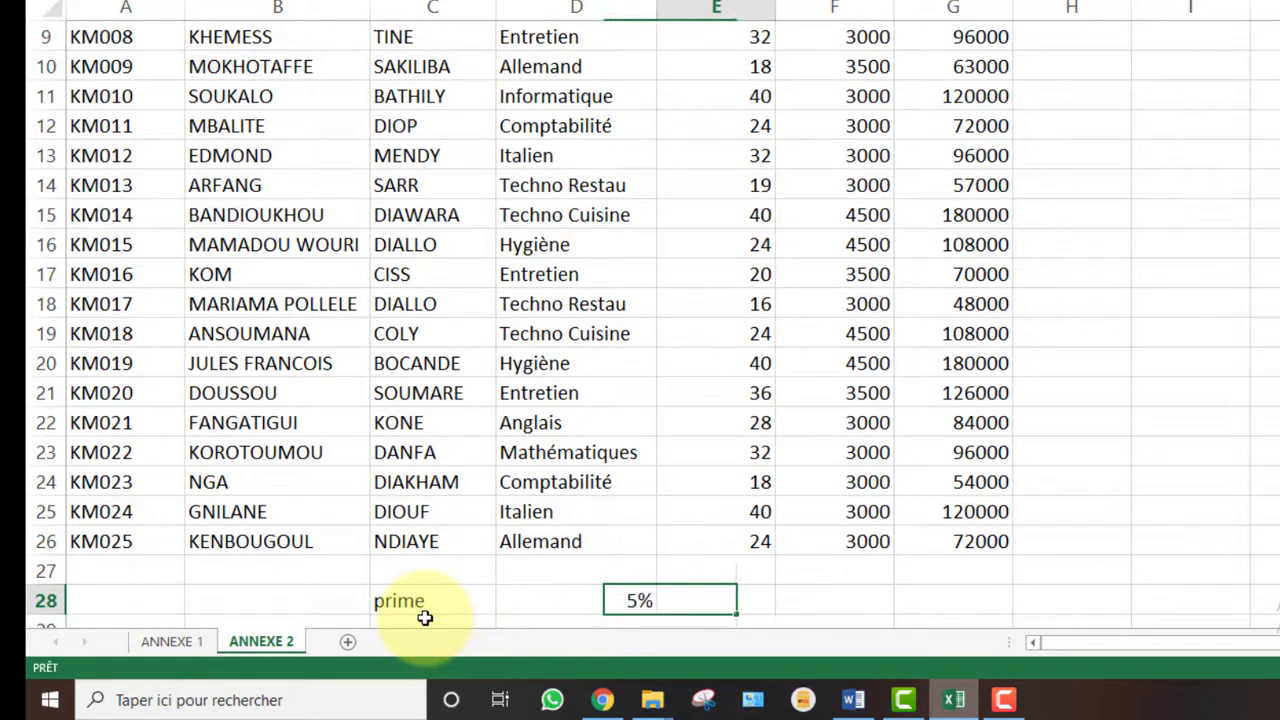
{"action": "type", "text": "3"}
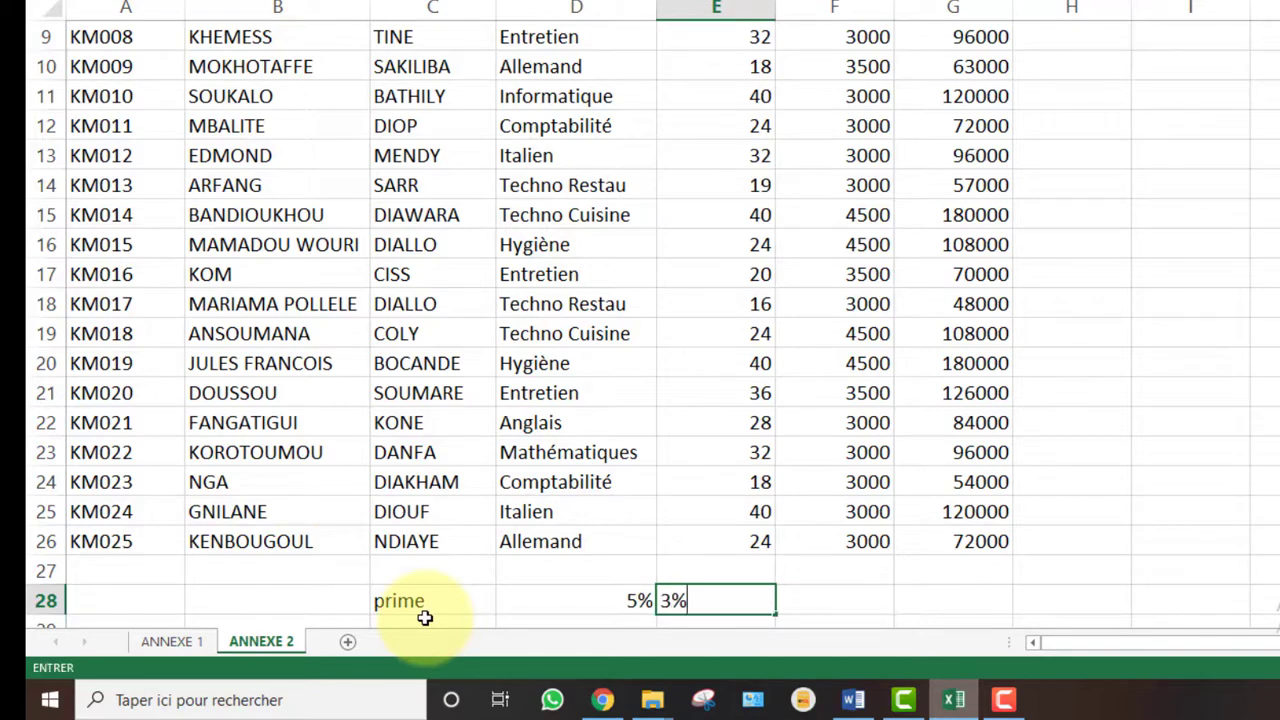
{"action": "type", "text": "%"}
{"action": "left_click", "coordinate": [831, 393]}
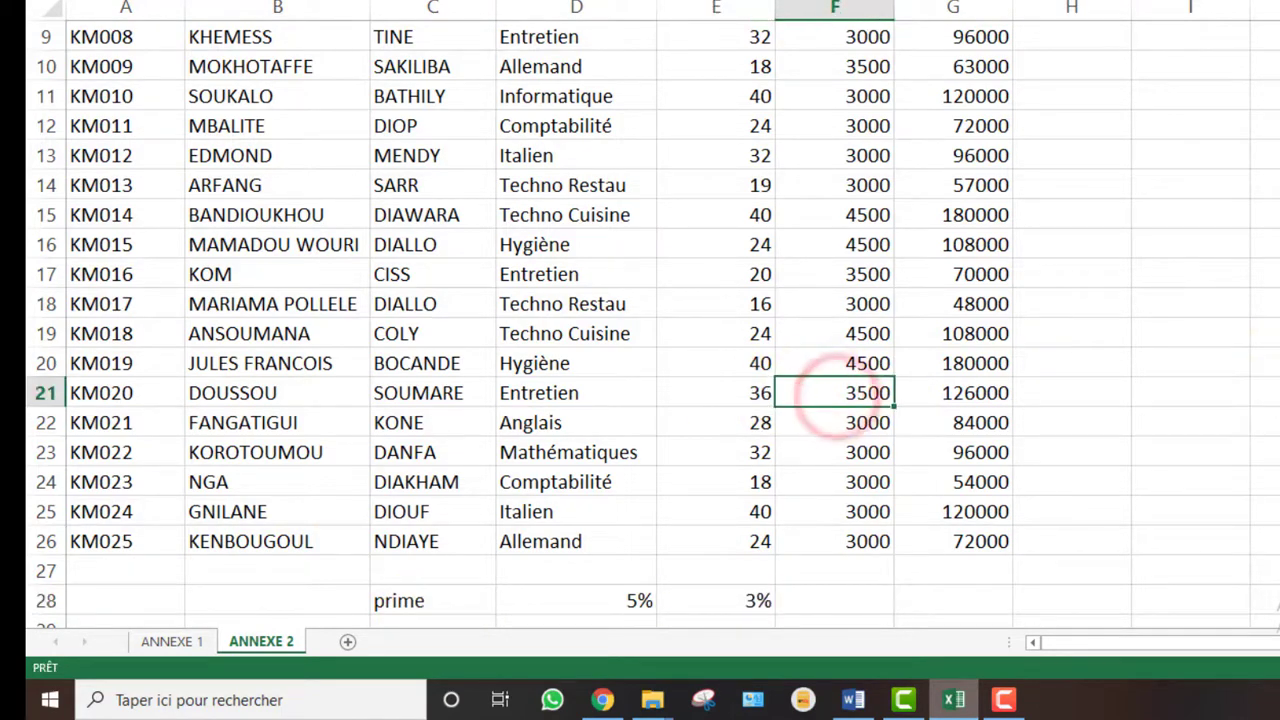
Begin the first professor's prime formula in H2 with the SI function and the logical test E2>=20
{"action": "scroll", "coordinate": [650, 320], "scroll_direction": "up", "scroll_amount": 3}
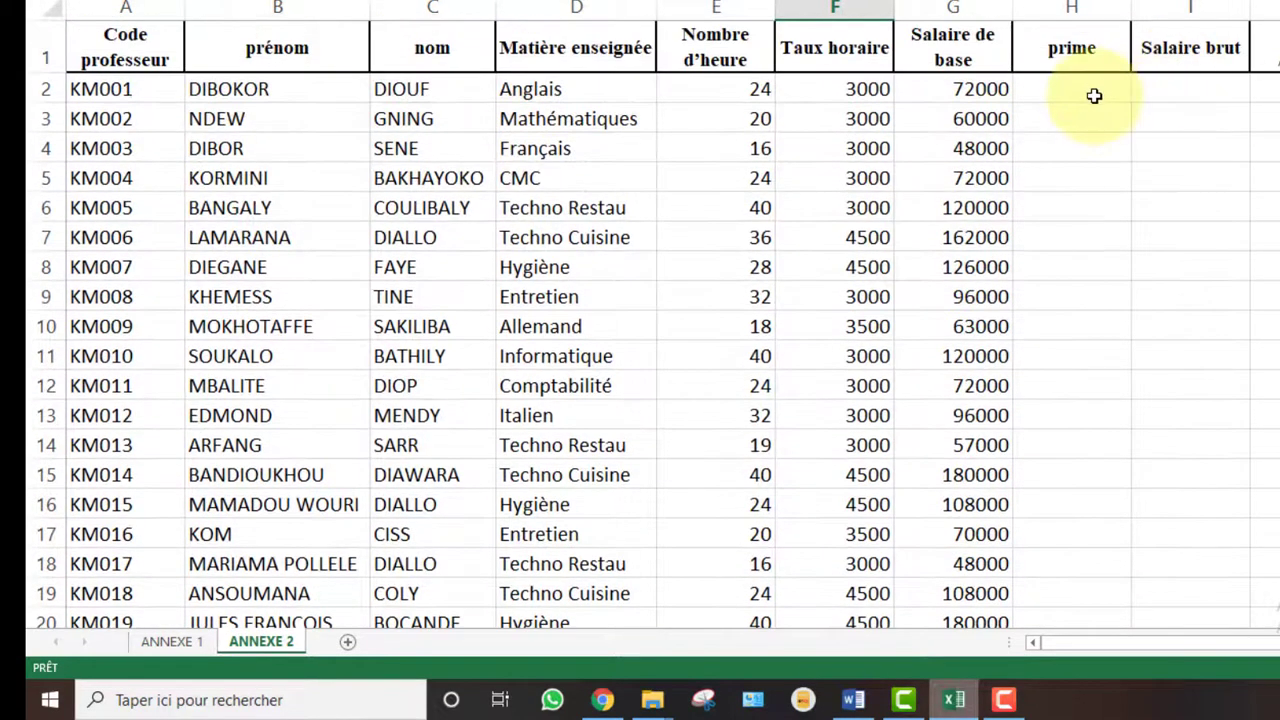
{"action": "left_click", "coordinate": [1094, 95]}
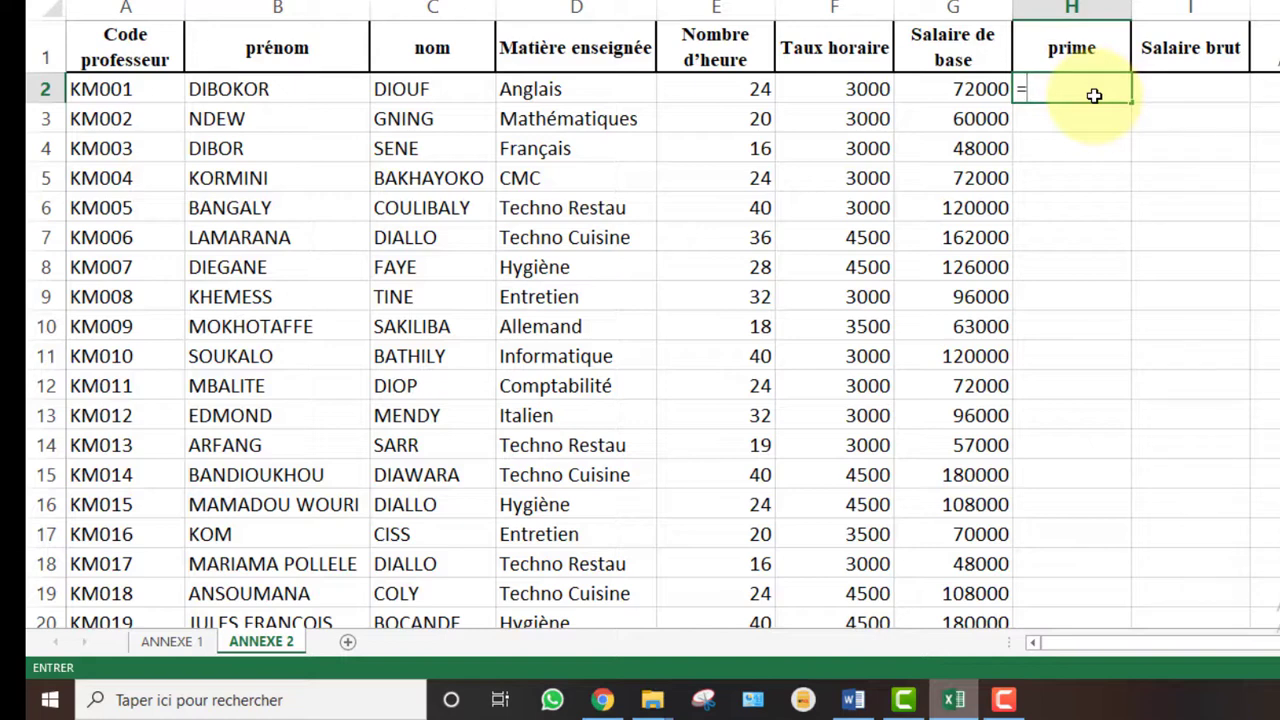
{"action": "type", "text": "si"}
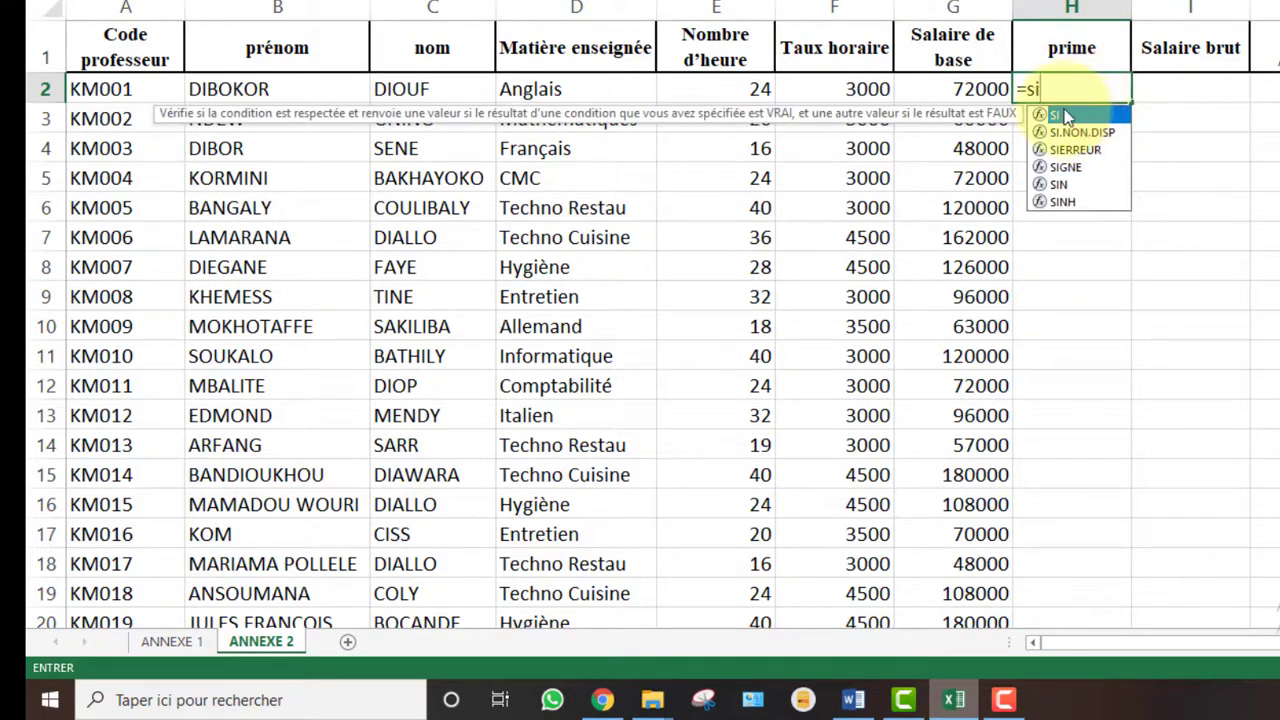
{"action": "double_click", "coordinate": [1058, 114]}
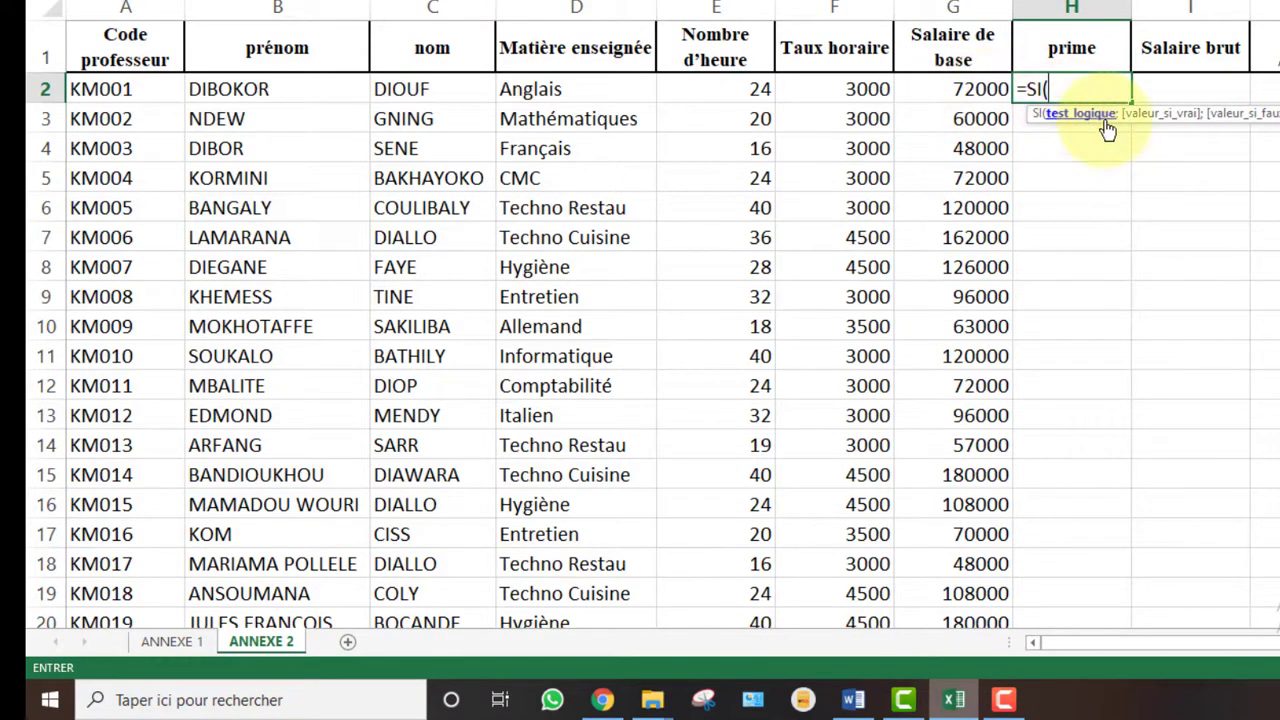
{"action": "left_click", "coordinate": [728, 89]}
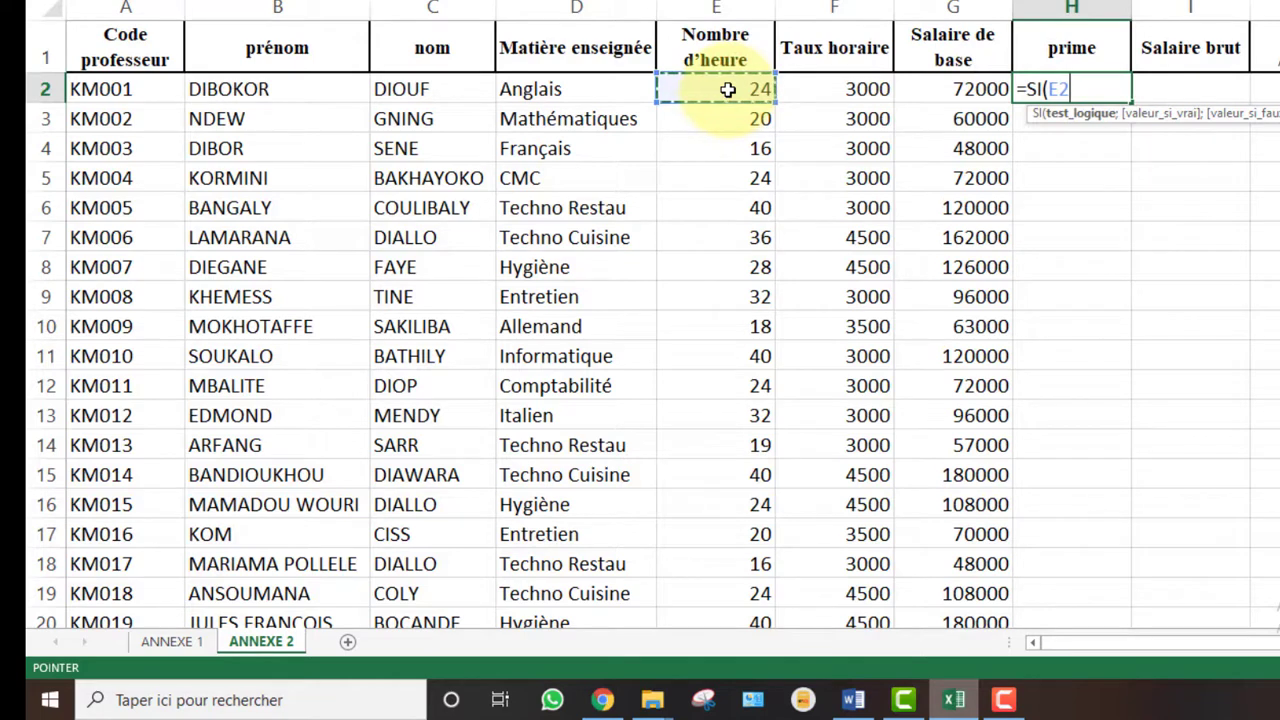
{"action": "type", "text": ">=20"}
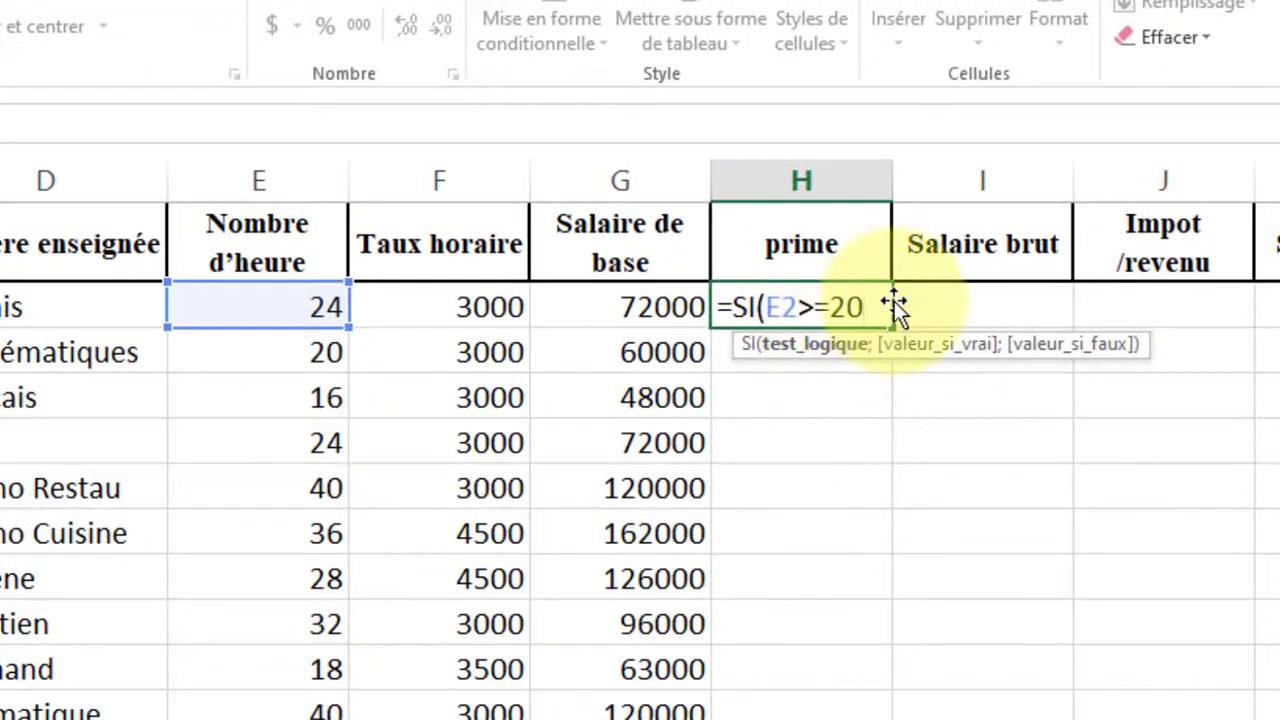
{"action": "type", "text": ";"}
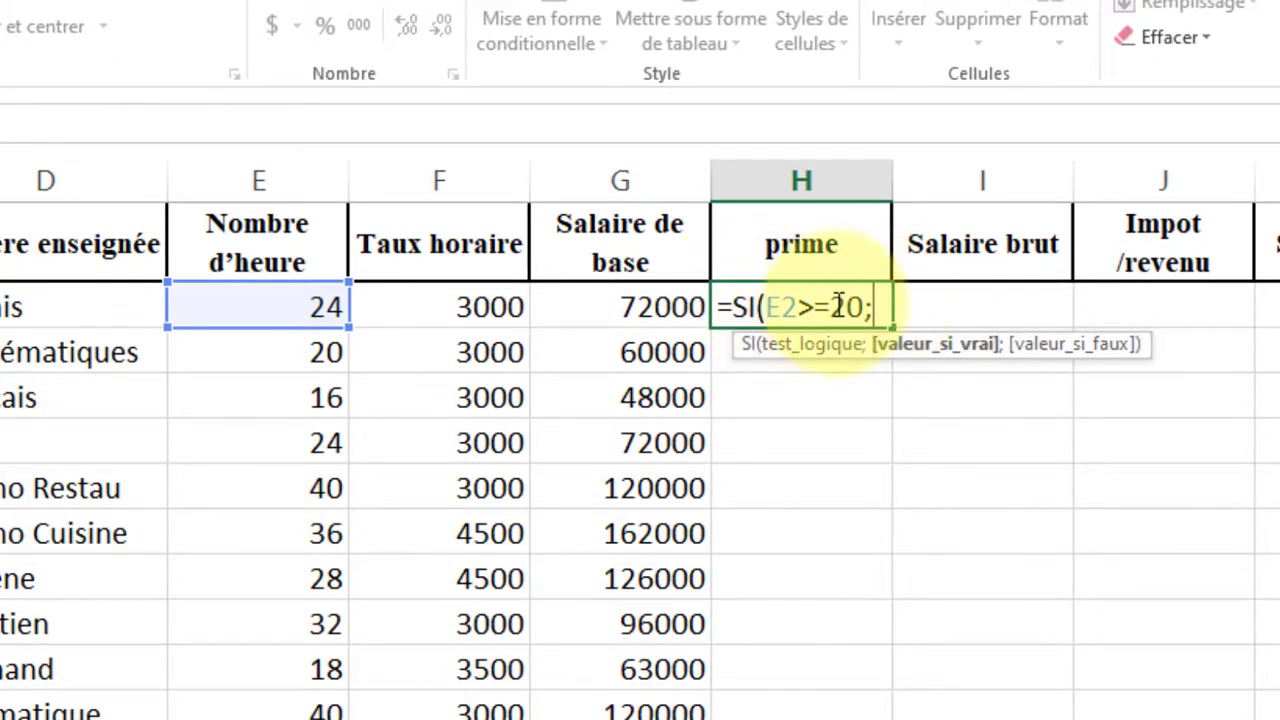
Set the value-if-true of the SI formula in H2 to G2*$D$28, with the 5% rate cell as an absolute reference
{"action": "left_click", "coordinate": [617, 312]}
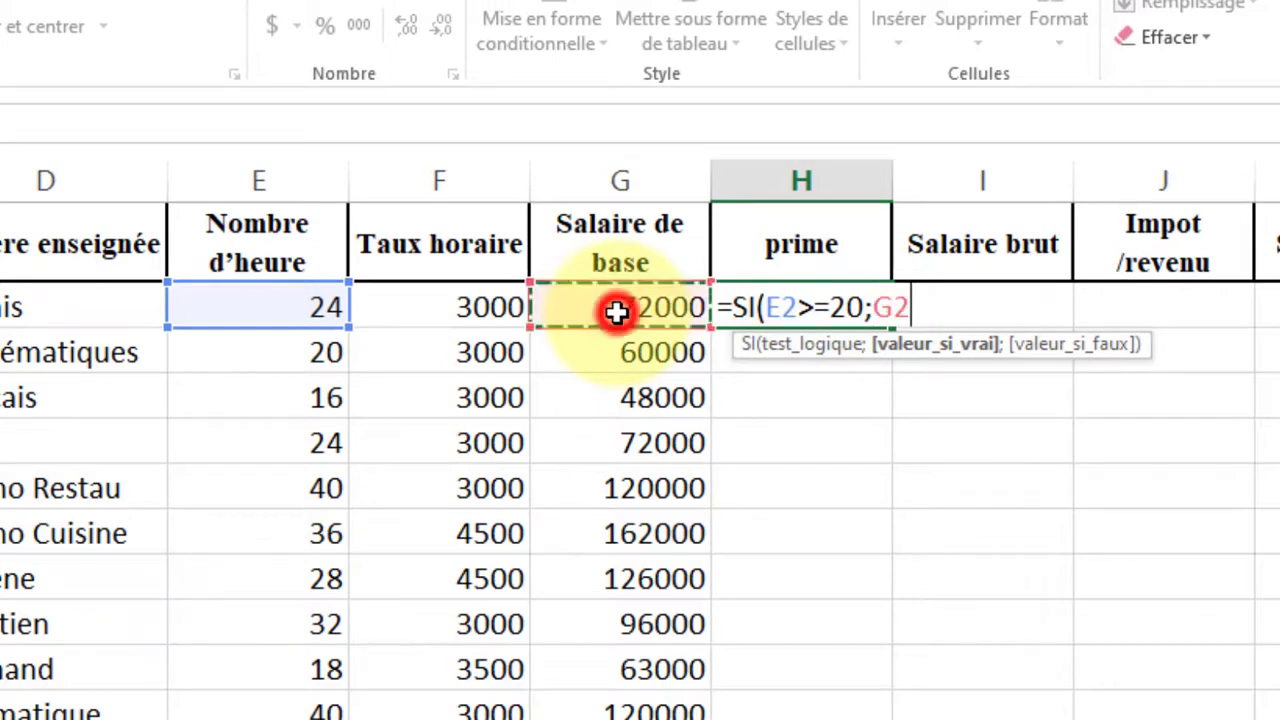
{"action": "type", "text": "*"}
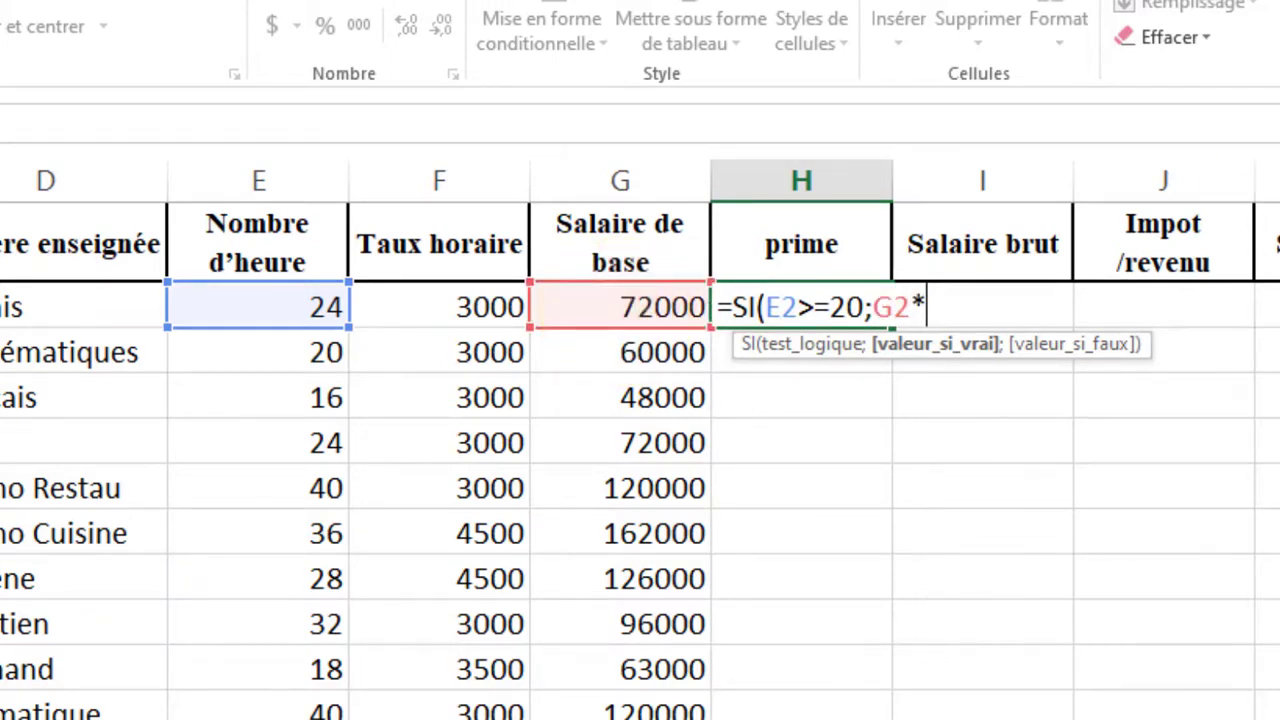
{"action": "scroll", "coordinate": [640, 460], "scroll_direction": "down", "scroll_amount": 3}
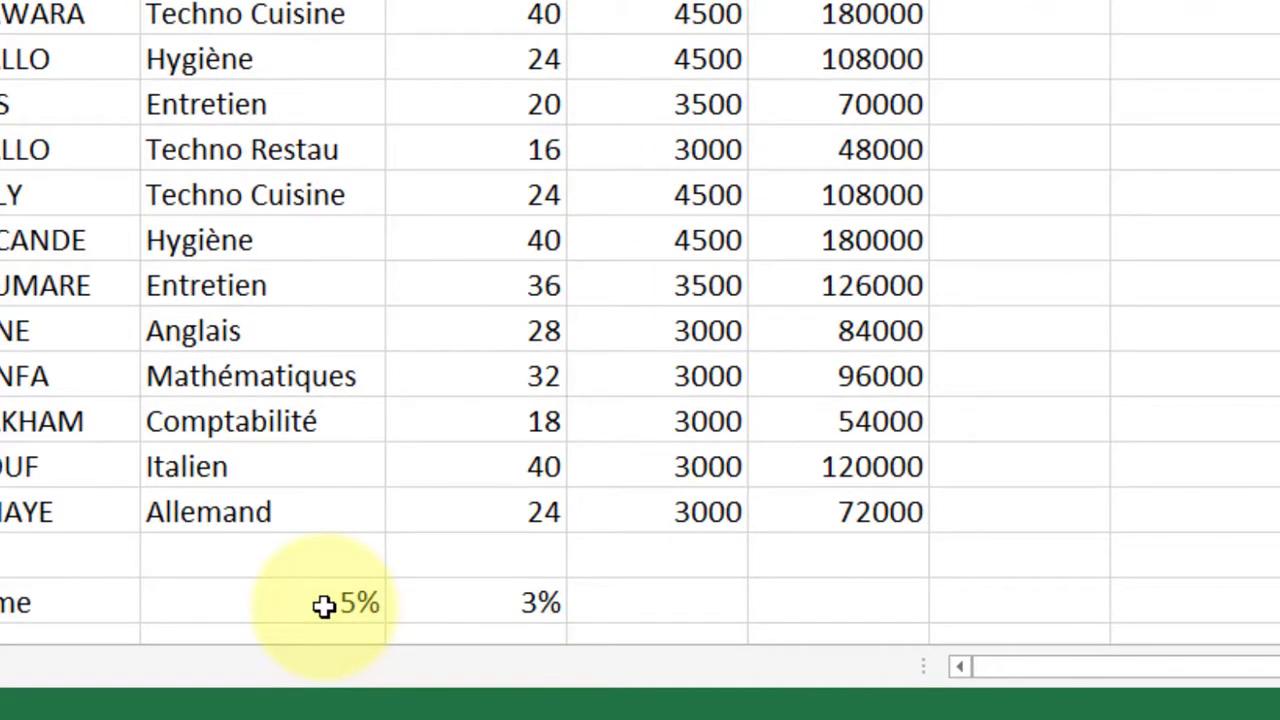
{"action": "left_click", "coordinate": [324, 606]}
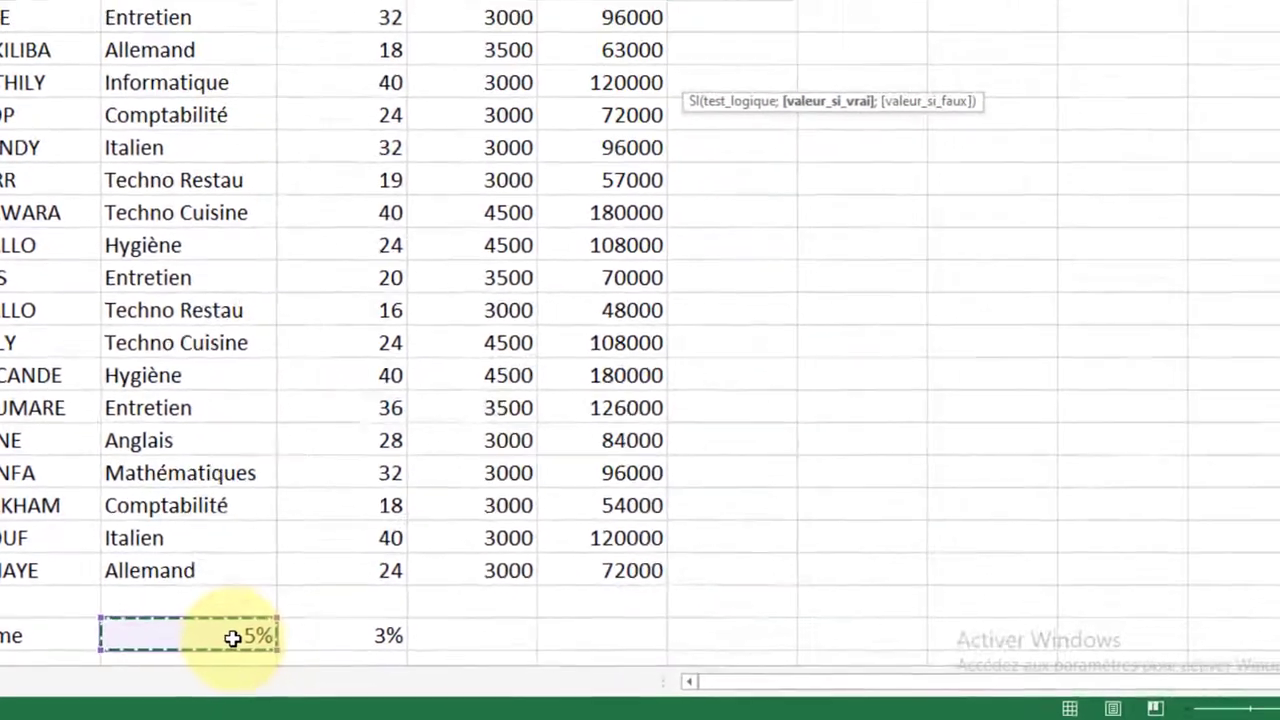
{"action": "key", "text": "F4"}
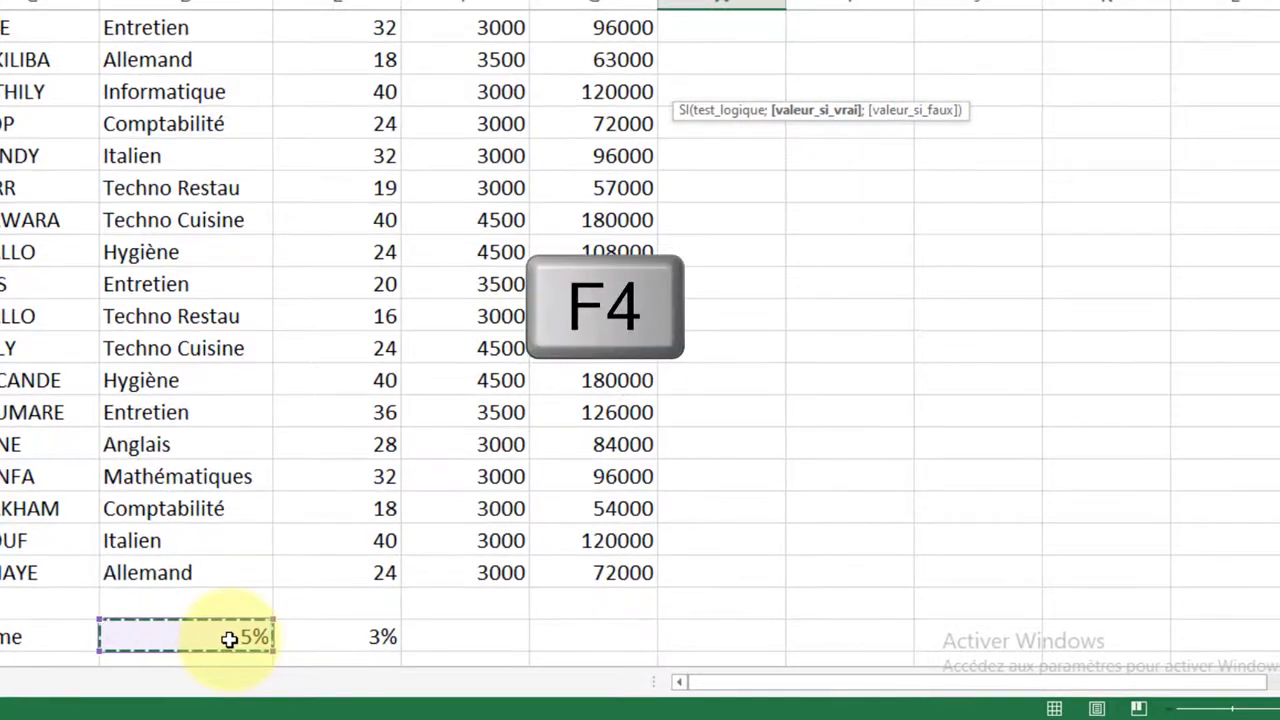
{"action": "scroll", "coordinate": [229, 640], "scroll_direction": "up", "scroll_amount": 3}
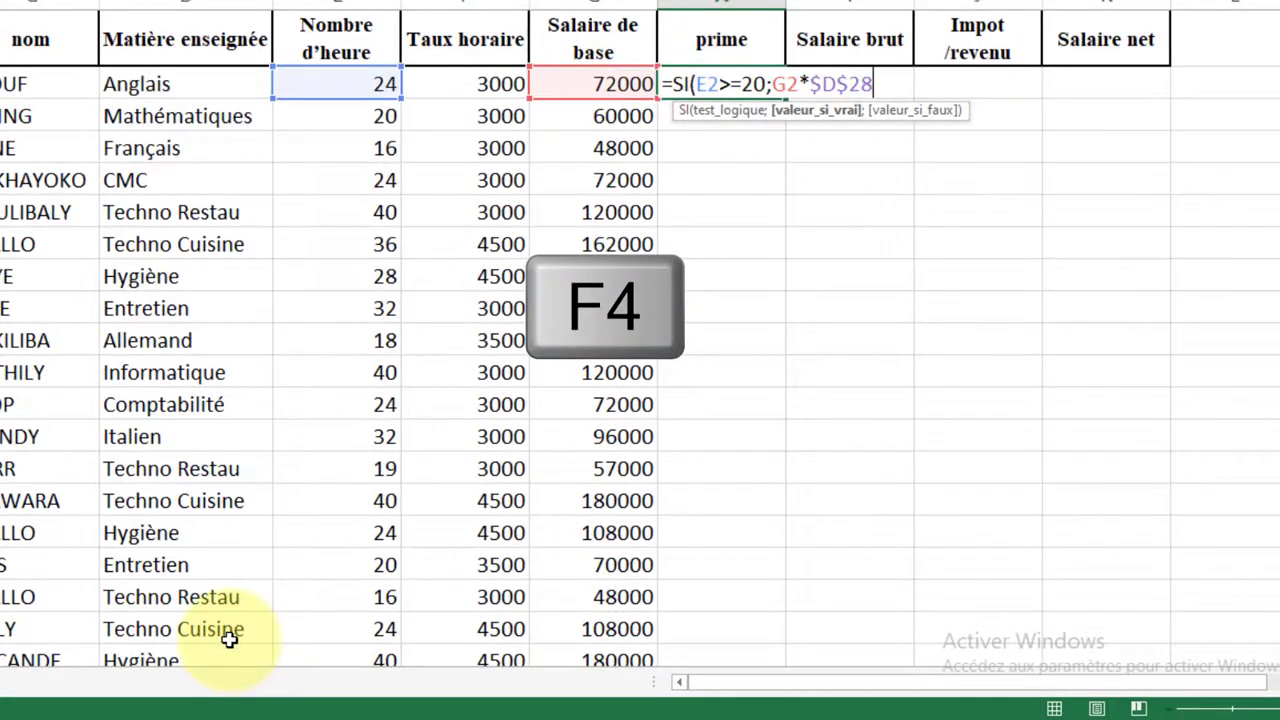
Complete the SI formula in H2 with G2*$E$28 as the value-if-false, using the 3% rate cell as an absolute reference
{"action": "type", "text": ";"}
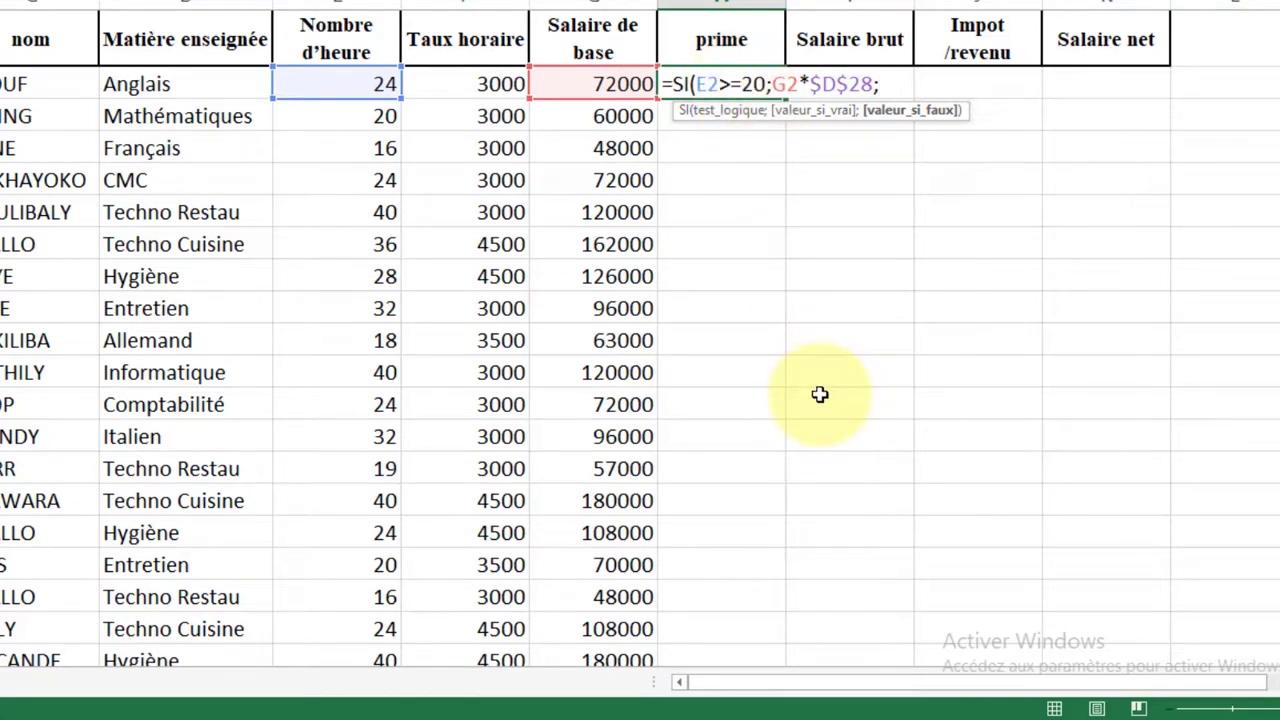
{"action": "type", "text": "si"}
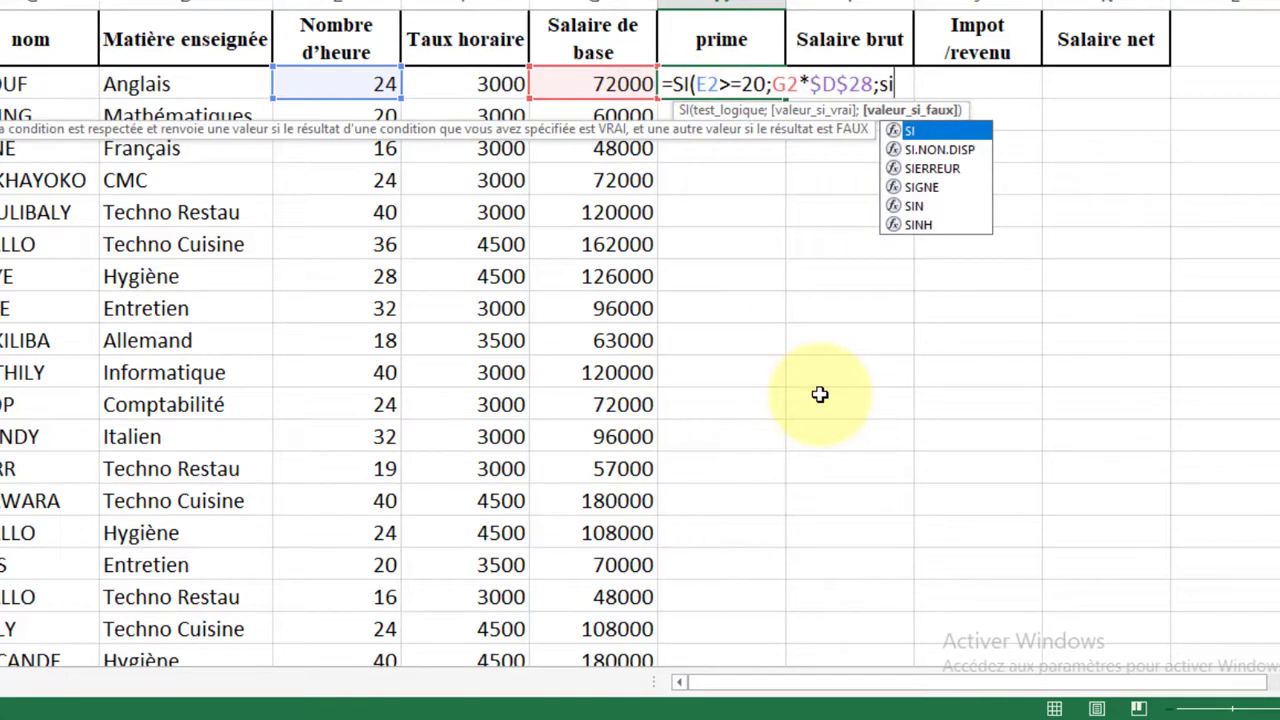
{"action": "key", "text": "BackSpace"}
{"action": "key", "text": "BackSpace"}
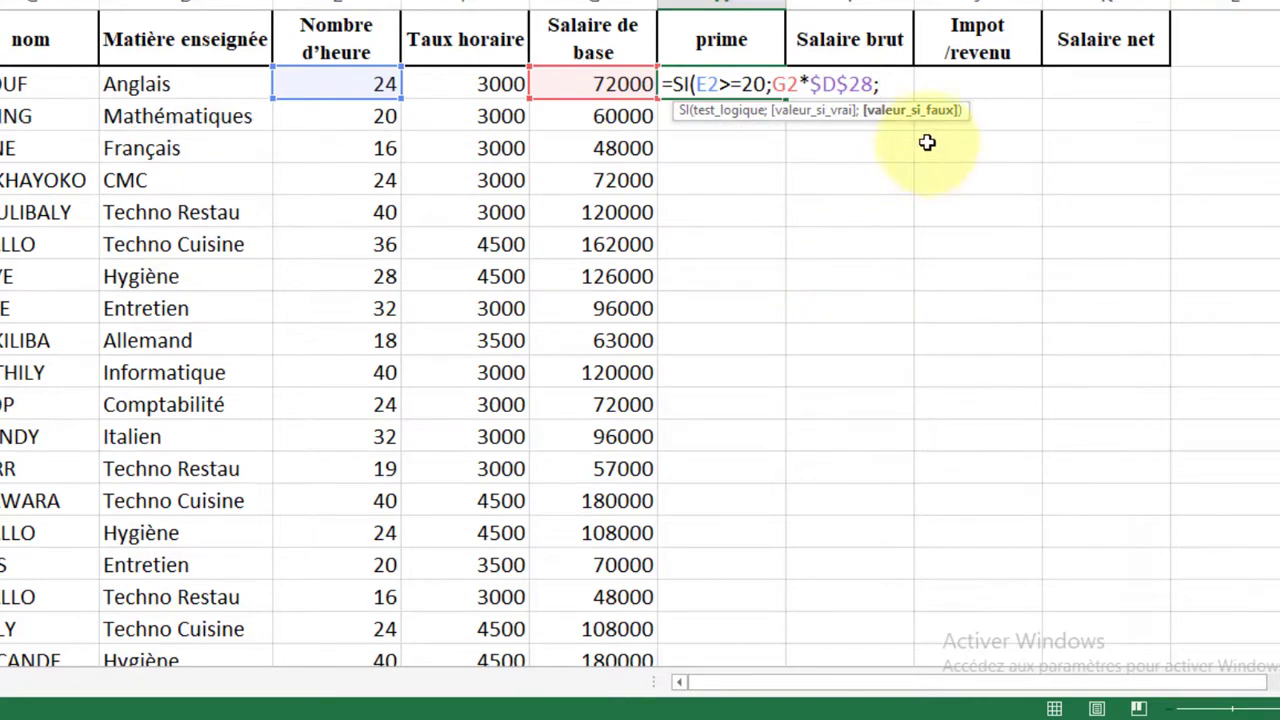
{"action": "left_click", "coordinate": [600, 80]}
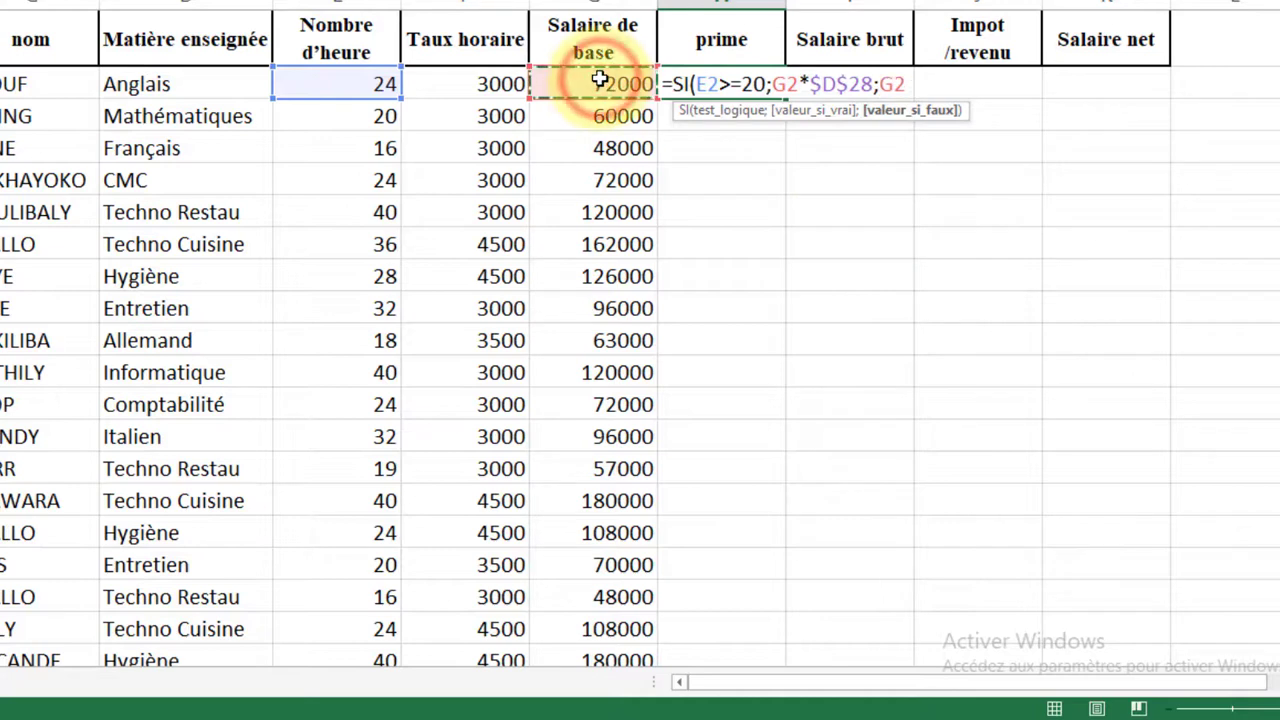
{"action": "type", "text": "*"}
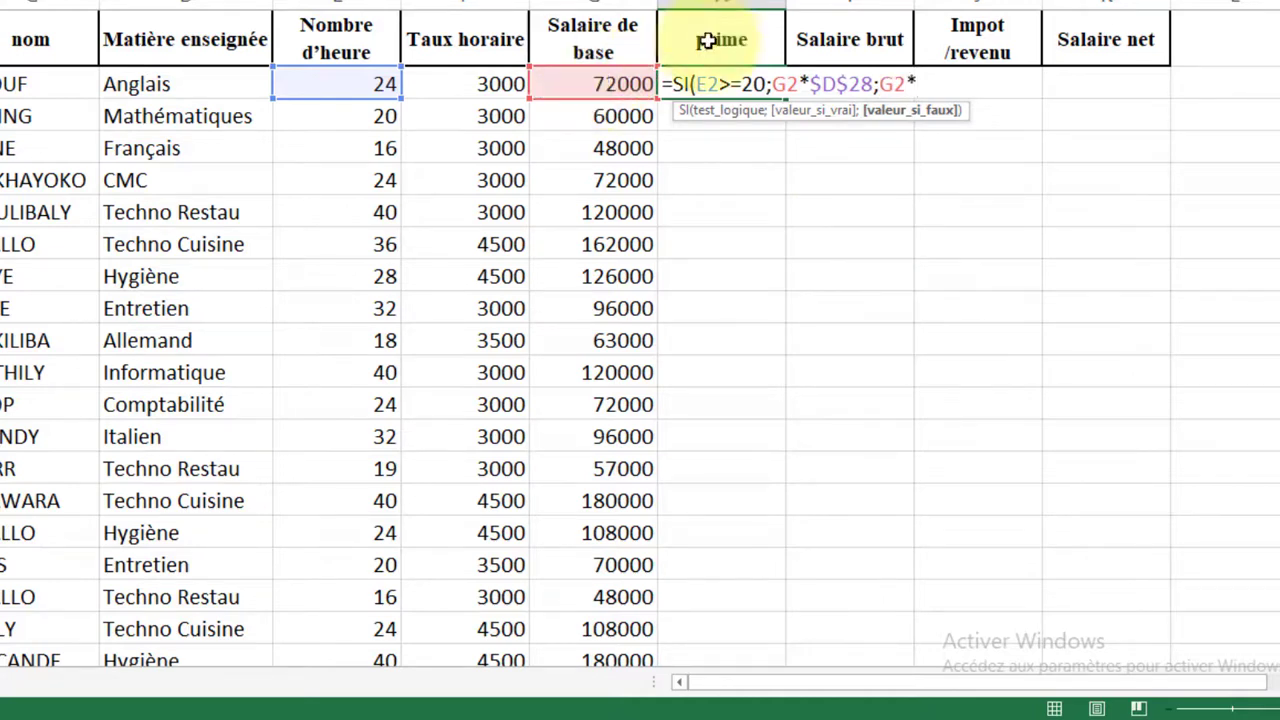
{"action": "scroll", "coordinate": [1186, 400], "scroll_direction": "down", "scroll_amount": 3}
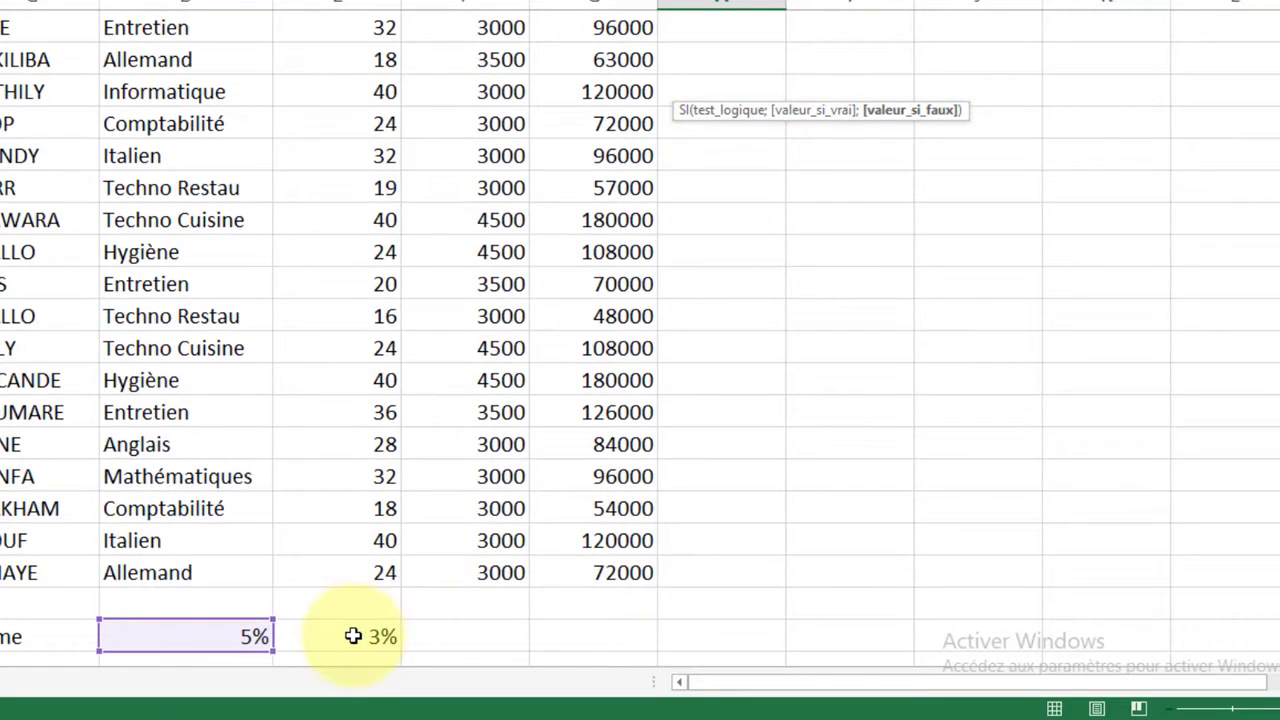
{"action": "left_click", "coordinate": [352, 635]}
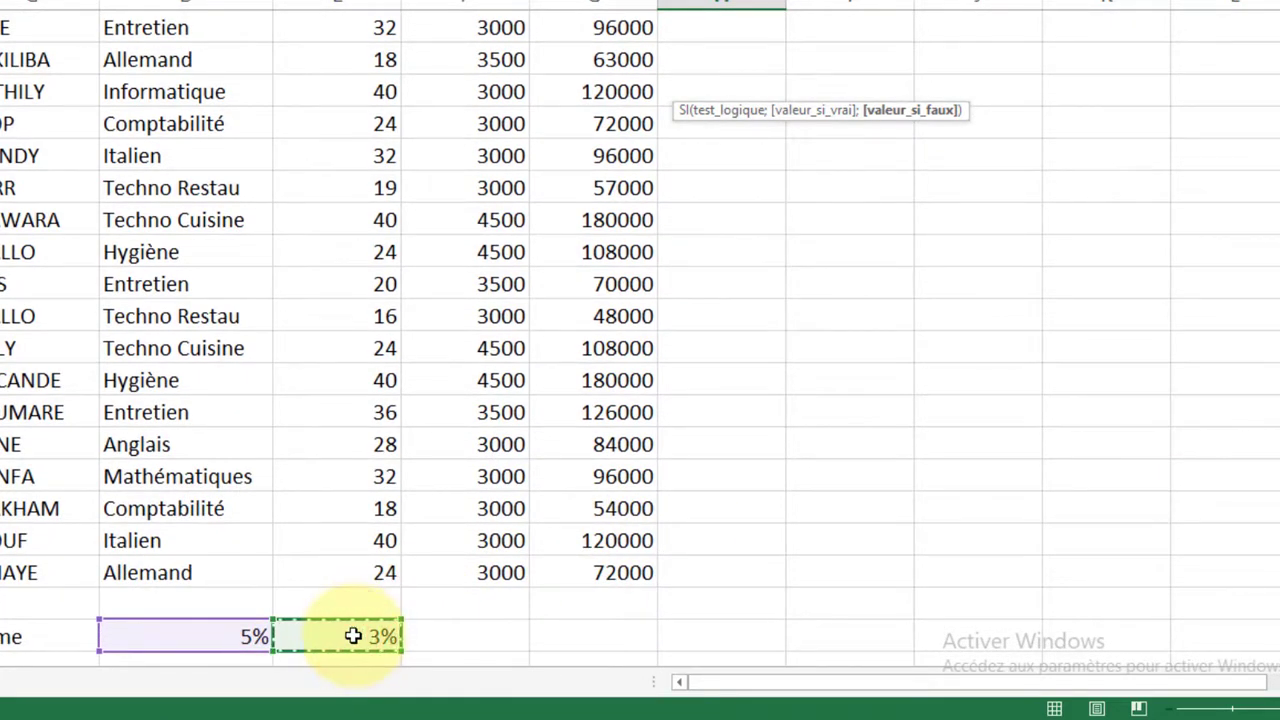
{"action": "scroll", "coordinate": [352, 635], "scroll_direction": "up", "scroll_amount": 3}
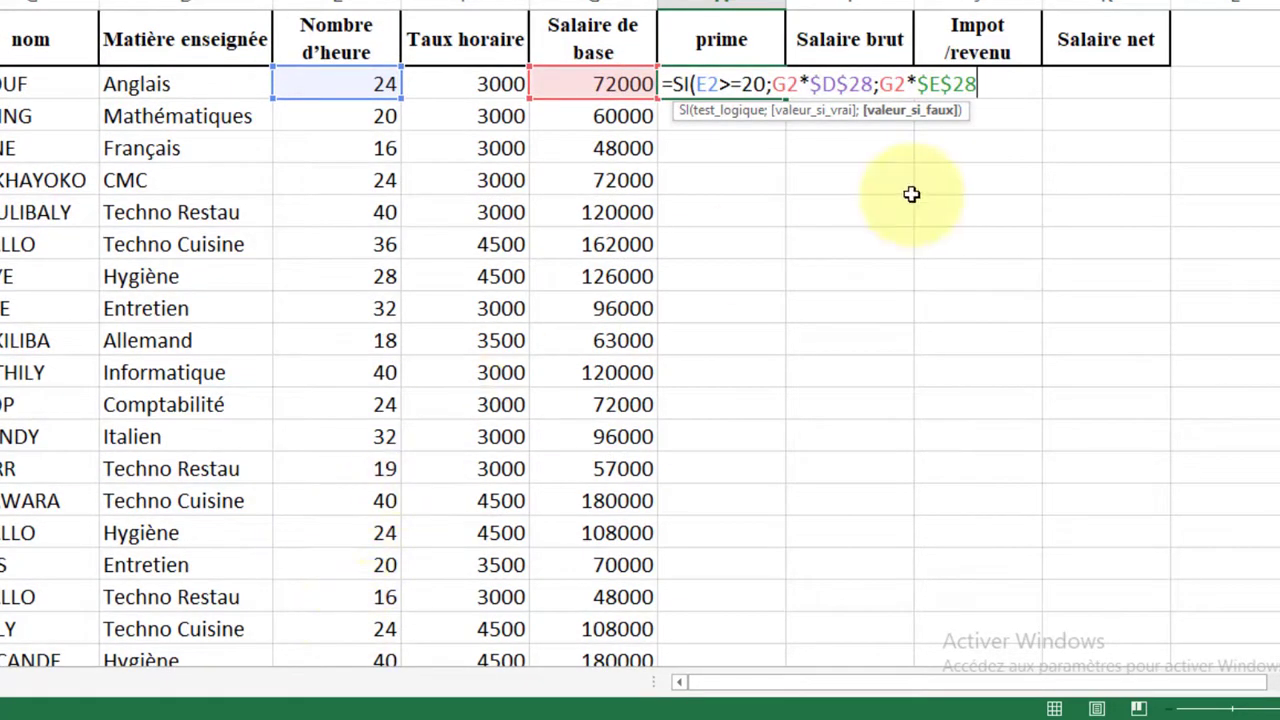
{"action": "type", "text": ")"}
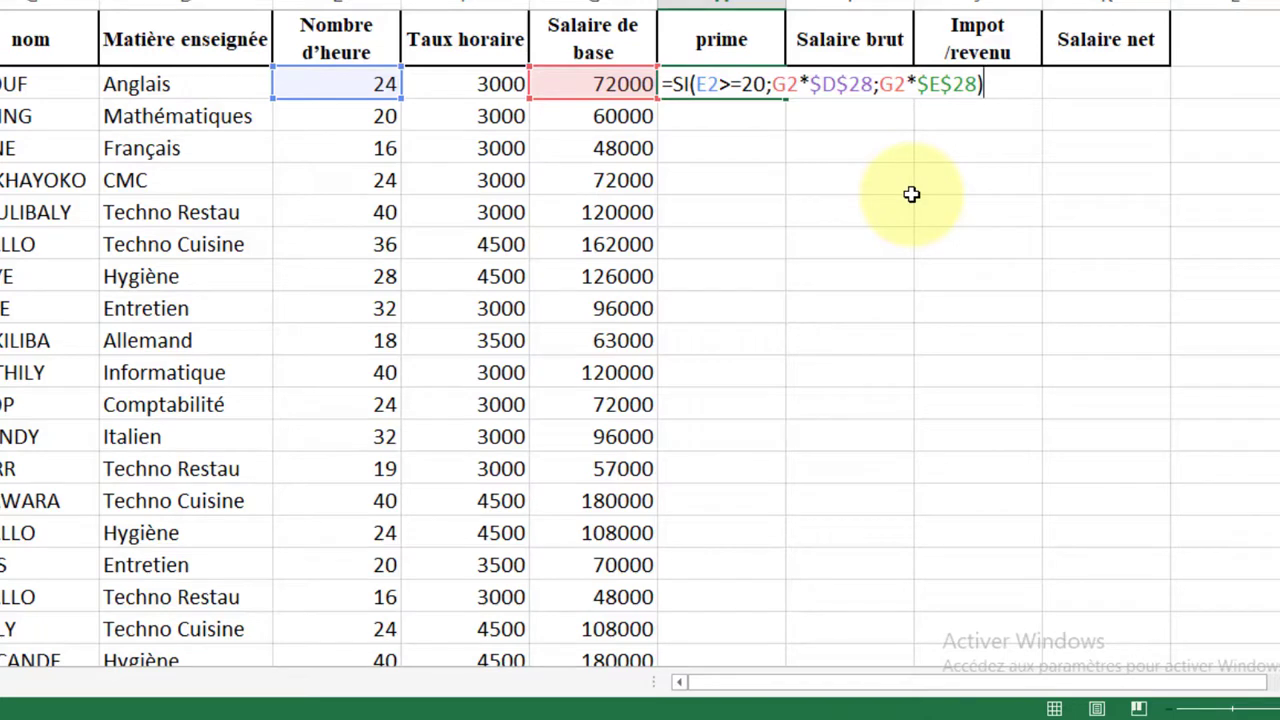
{"action": "key", "text": "Return"}
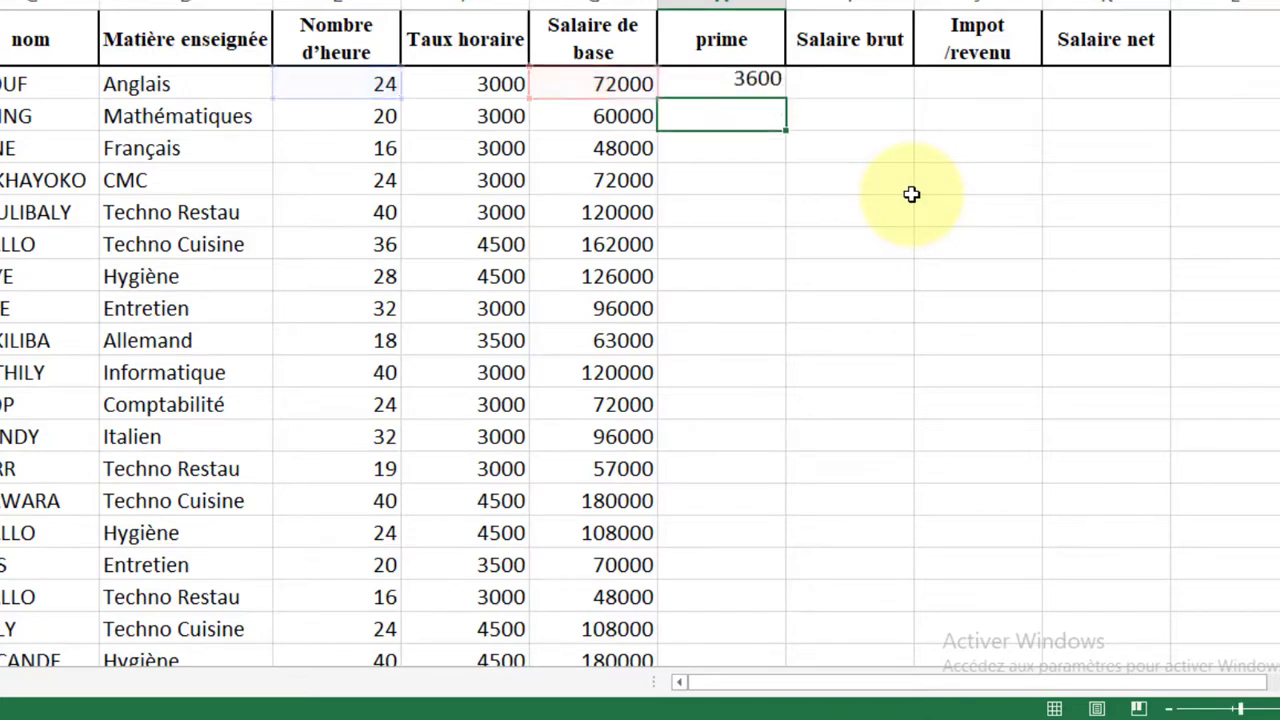
Copy the prime formula from H2 down the column to the last professor's row
{"action": "left_click", "coordinate": [753, 86]}
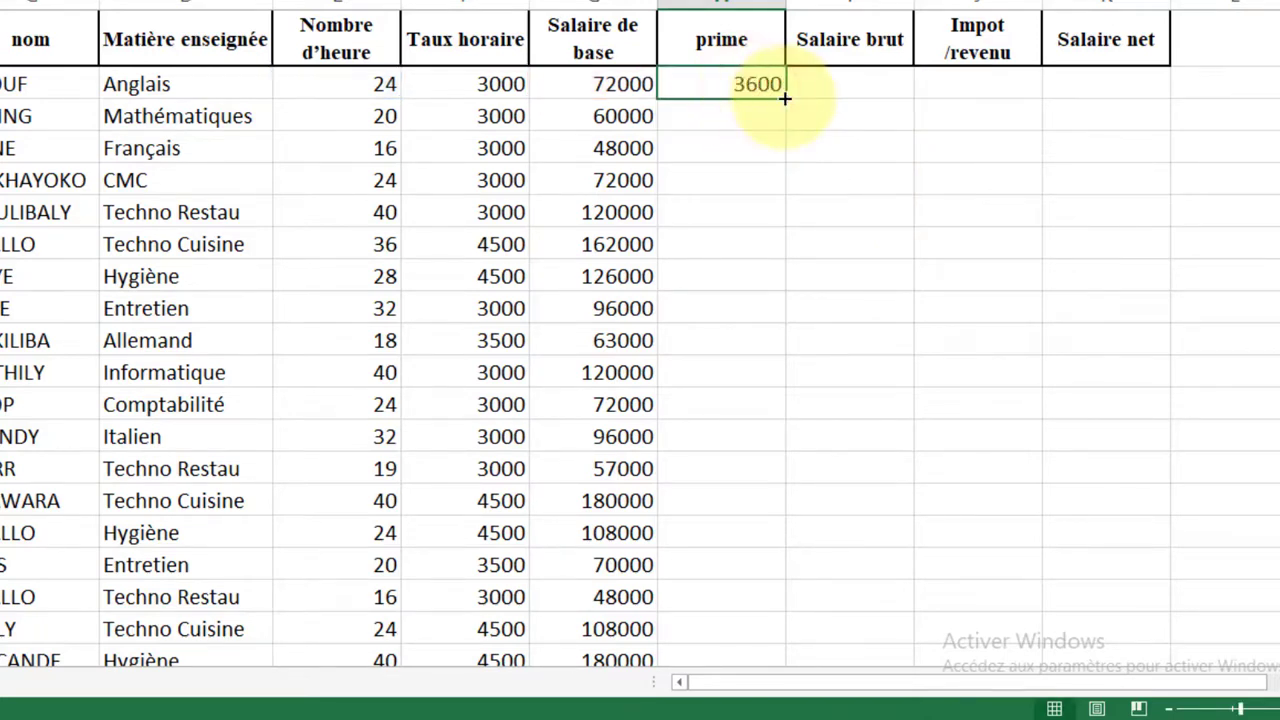
{"action": "left_click_drag", "start_coordinate": [785, 98], "coordinate": [724, 607]}
{"action": "scroll", "coordinate": [640, 340], "scroll_direction": "up", "scroll_amount": 3}
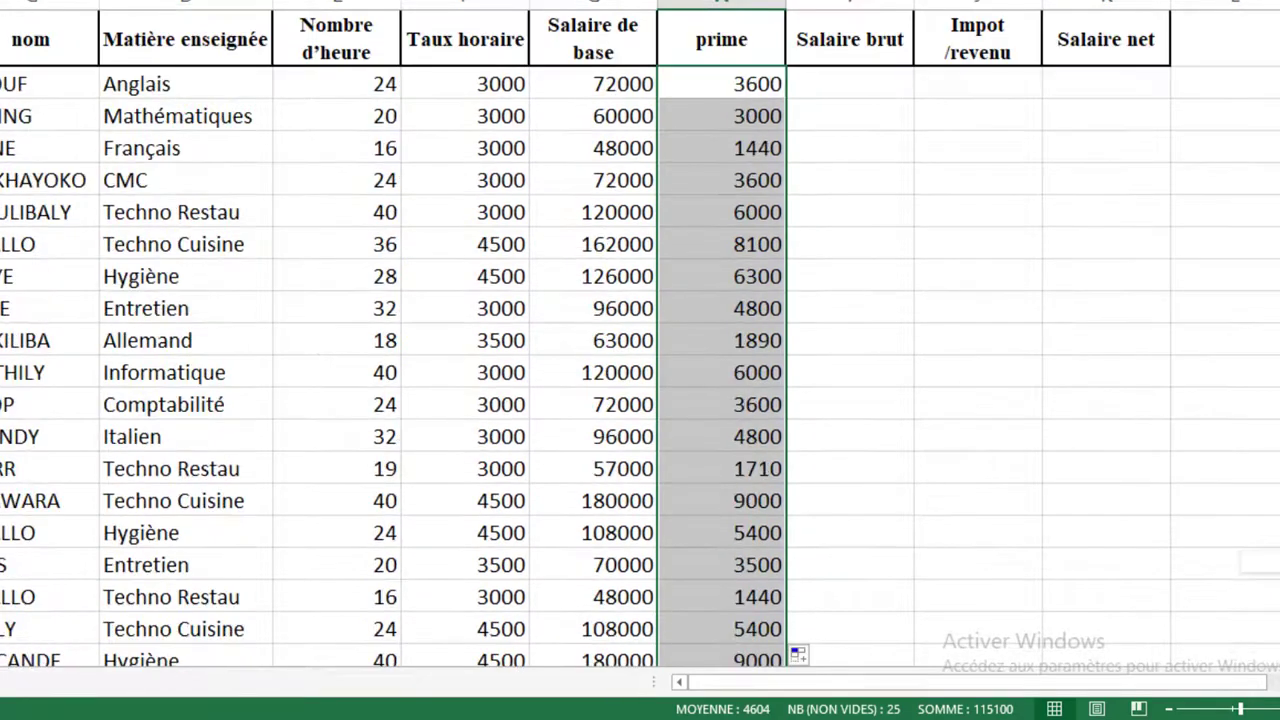
Enter the Salaire brut formula =G2+H2 in I2 and fill it down to the last professor's row
{"action": "left_click", "coordinate": [852, 86]}
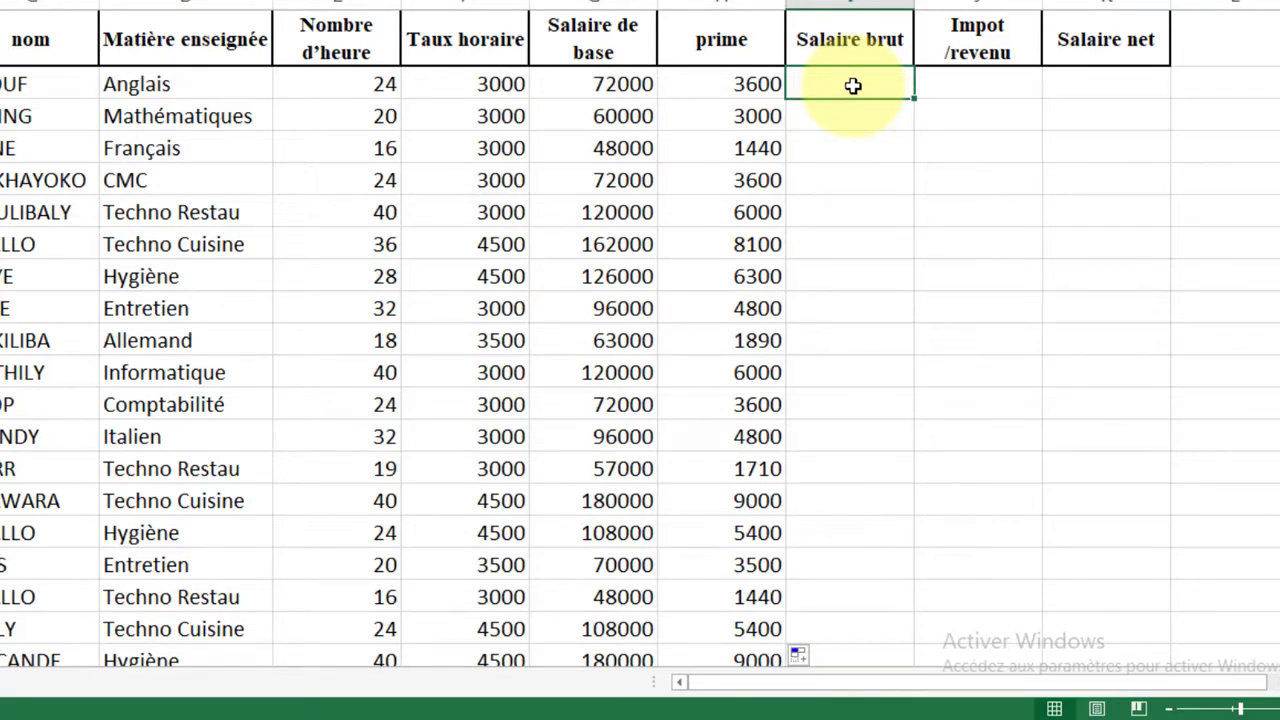
{"action": "type", "text": "="}
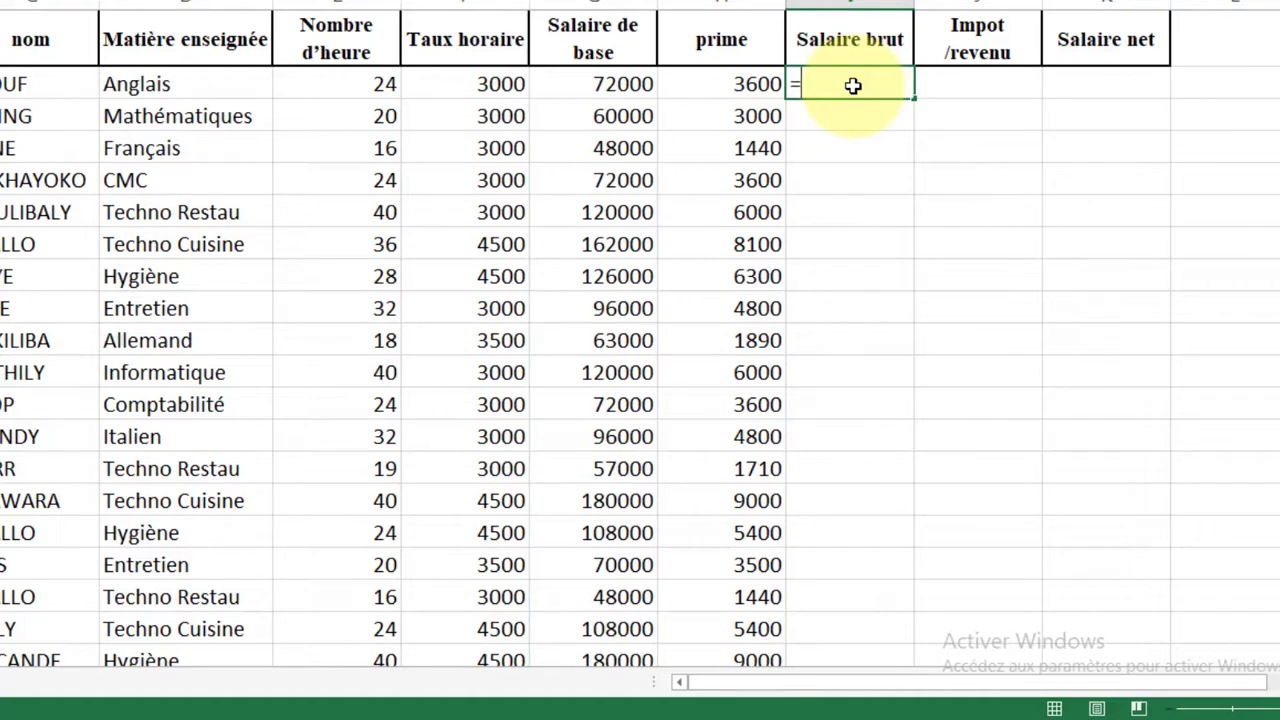
{"action": "left_click", "coordinate": [626, 84]}
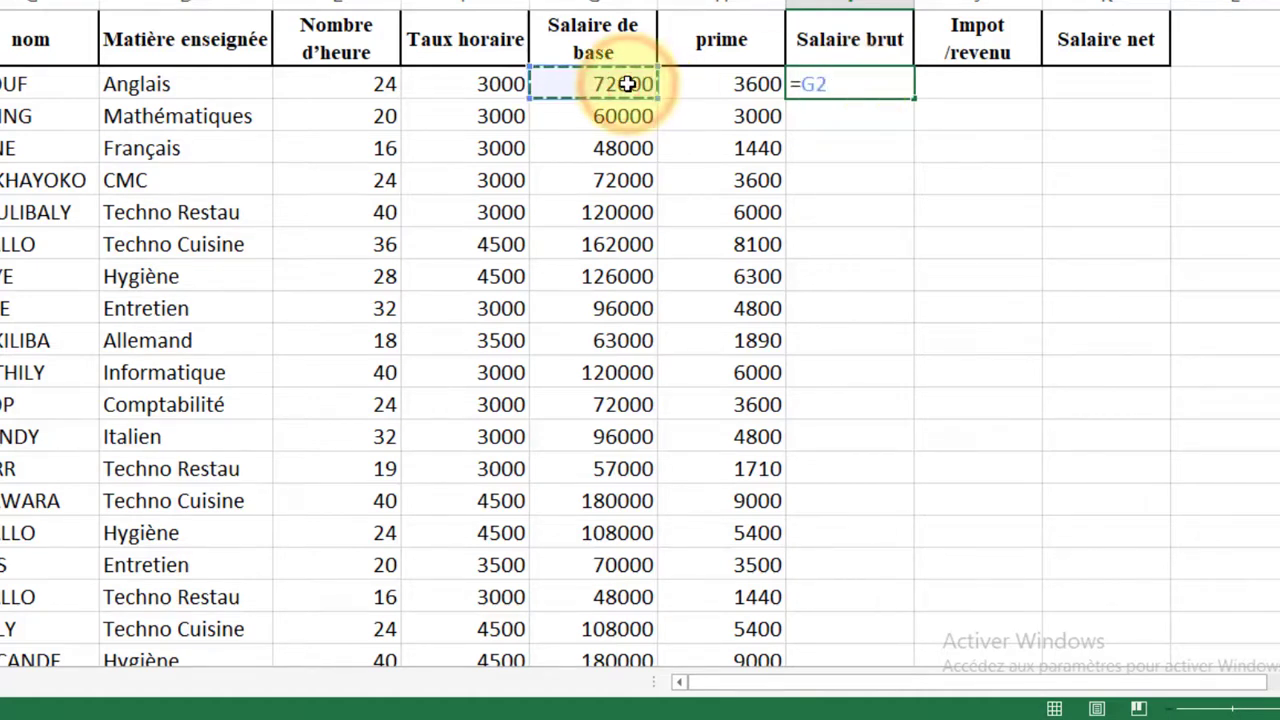
{"action": "type", "text": "+"}
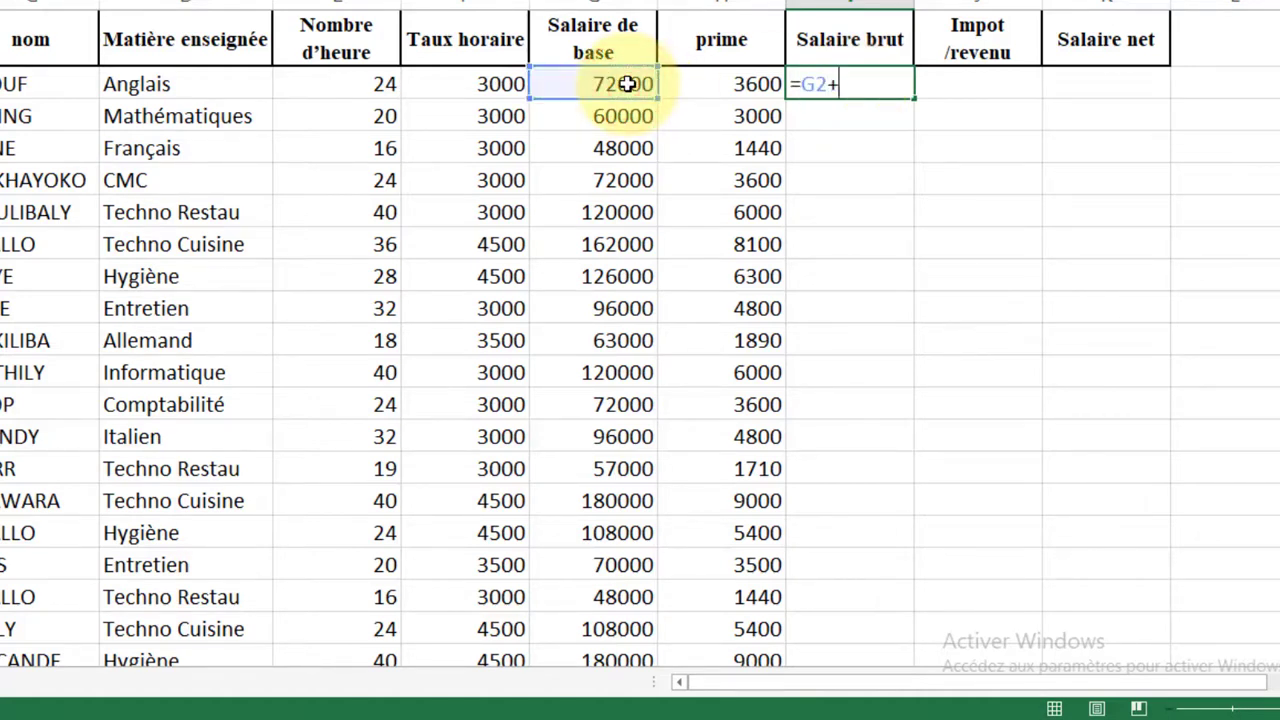
{"action": "left_click", "coordinate": [735, 84]}
{"action": "key", "text": "Return"}
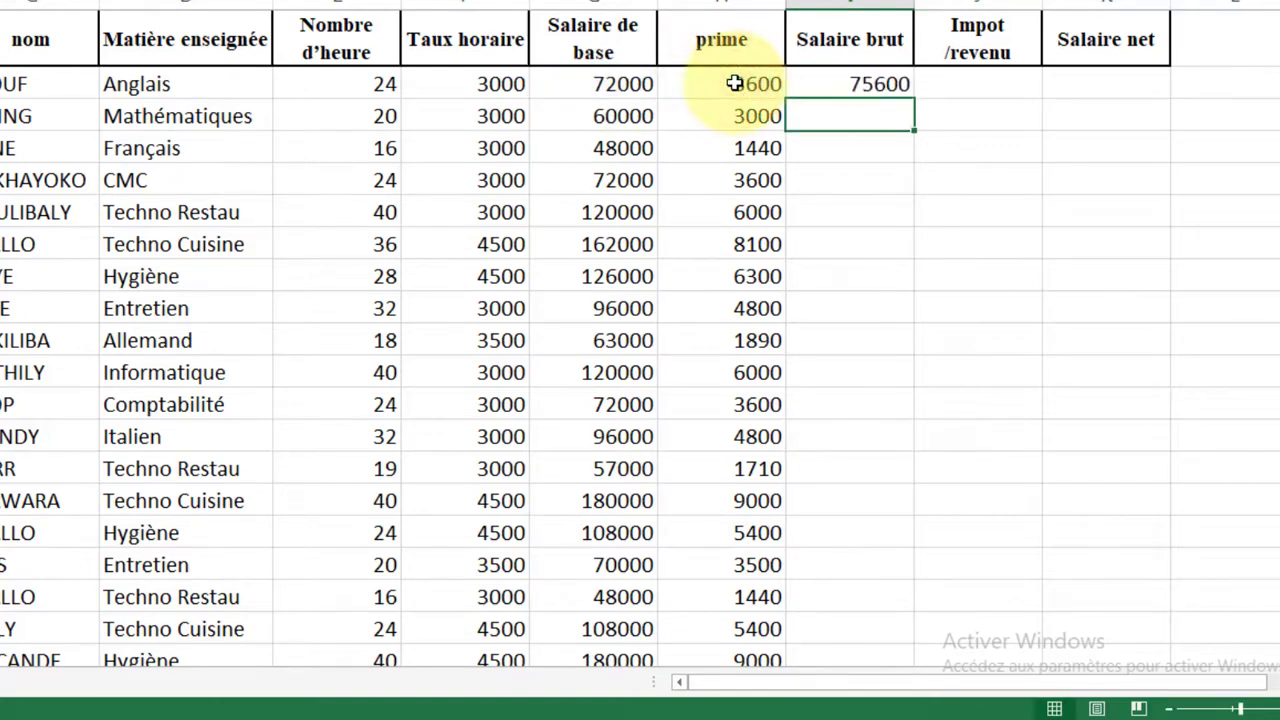
{"action": "left_click", "coordinate": [857, 82]}
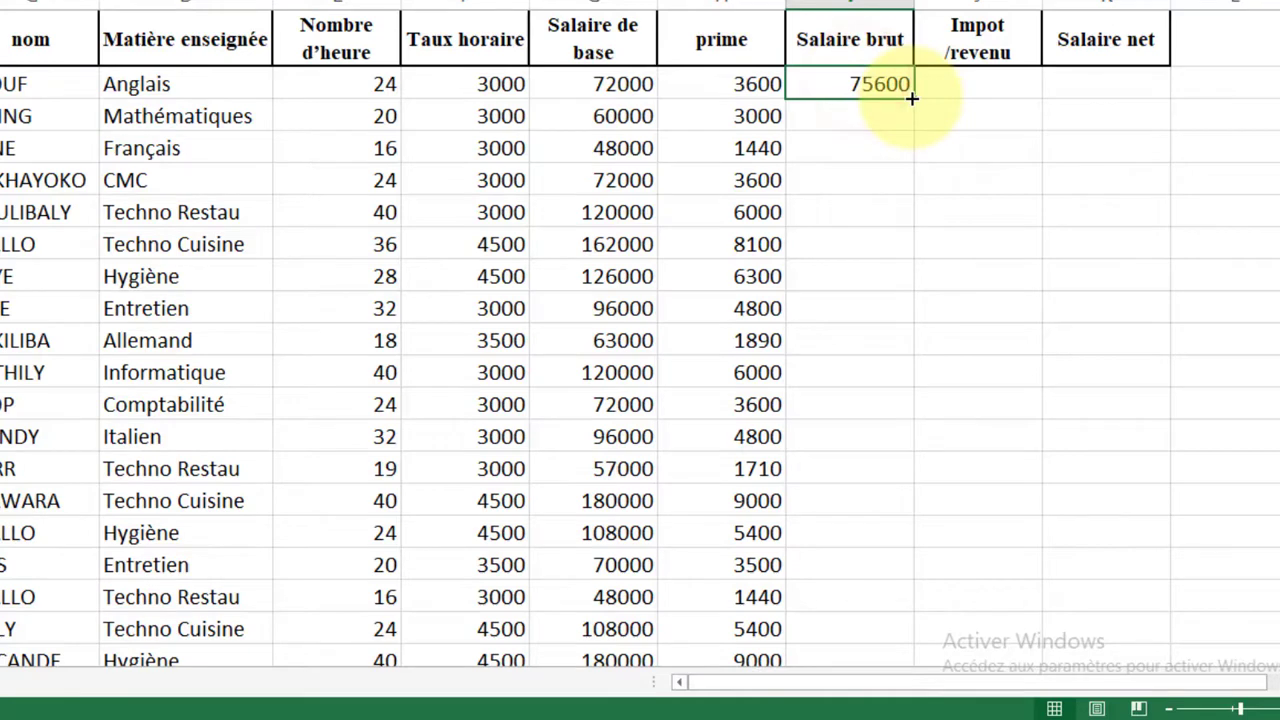
{"action": "double_click", "coordinate": [912, 98]}
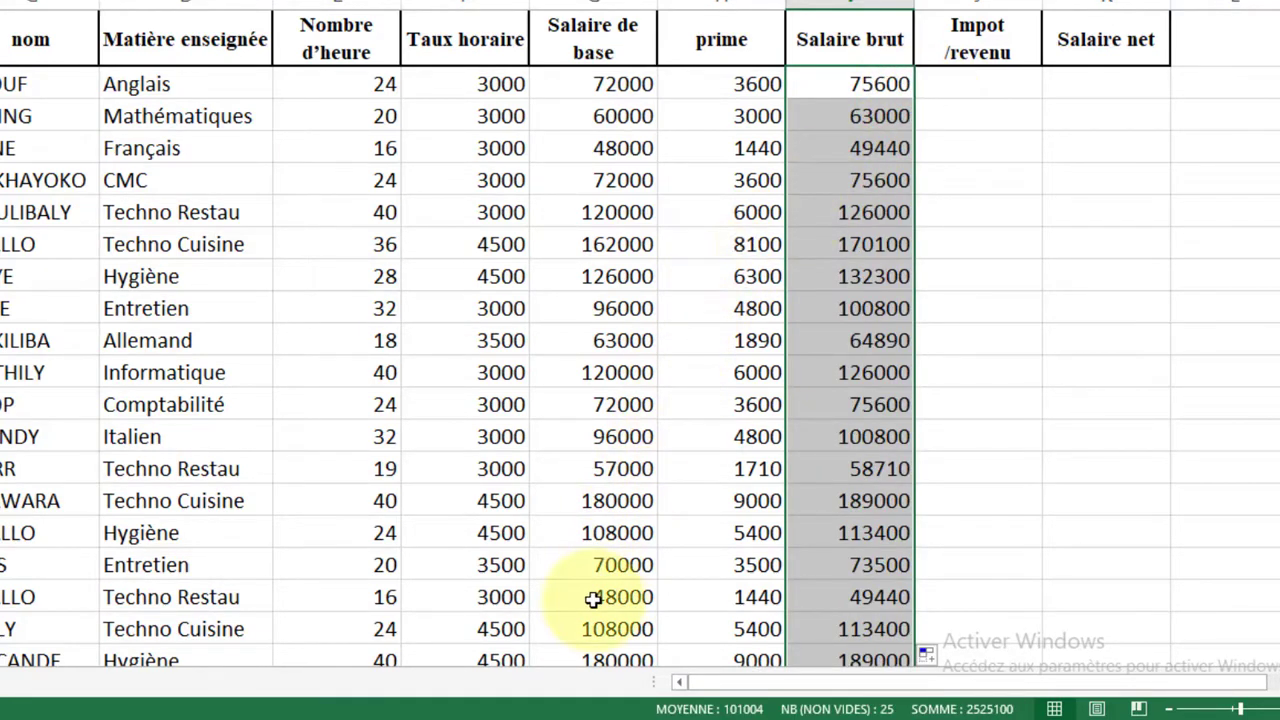
Switch to the Word document, read the income tax condition under the hourly rate table, and return to the Excel payroll sheet
{"action": "left_click", "coordinate": [505, 706]}
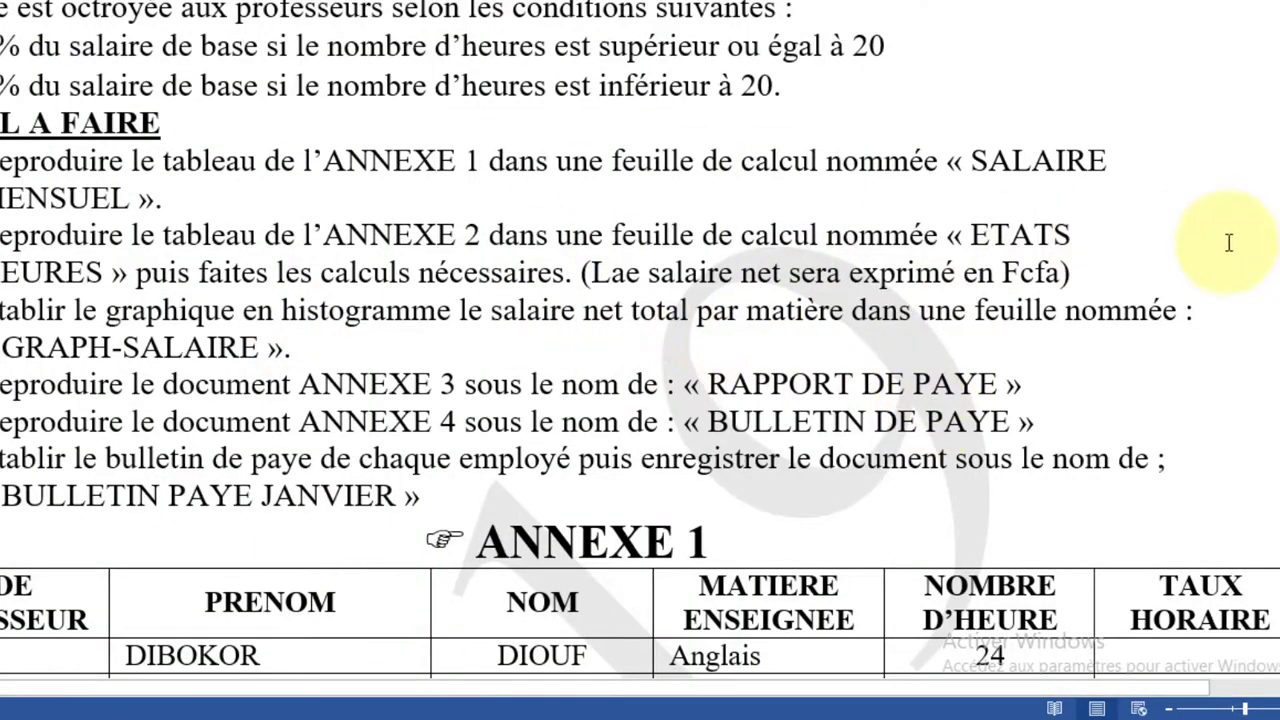
{"action": "scroll", "coordinate": [640, 340], "scroll_direction": "up", "scroll_amount": 4}
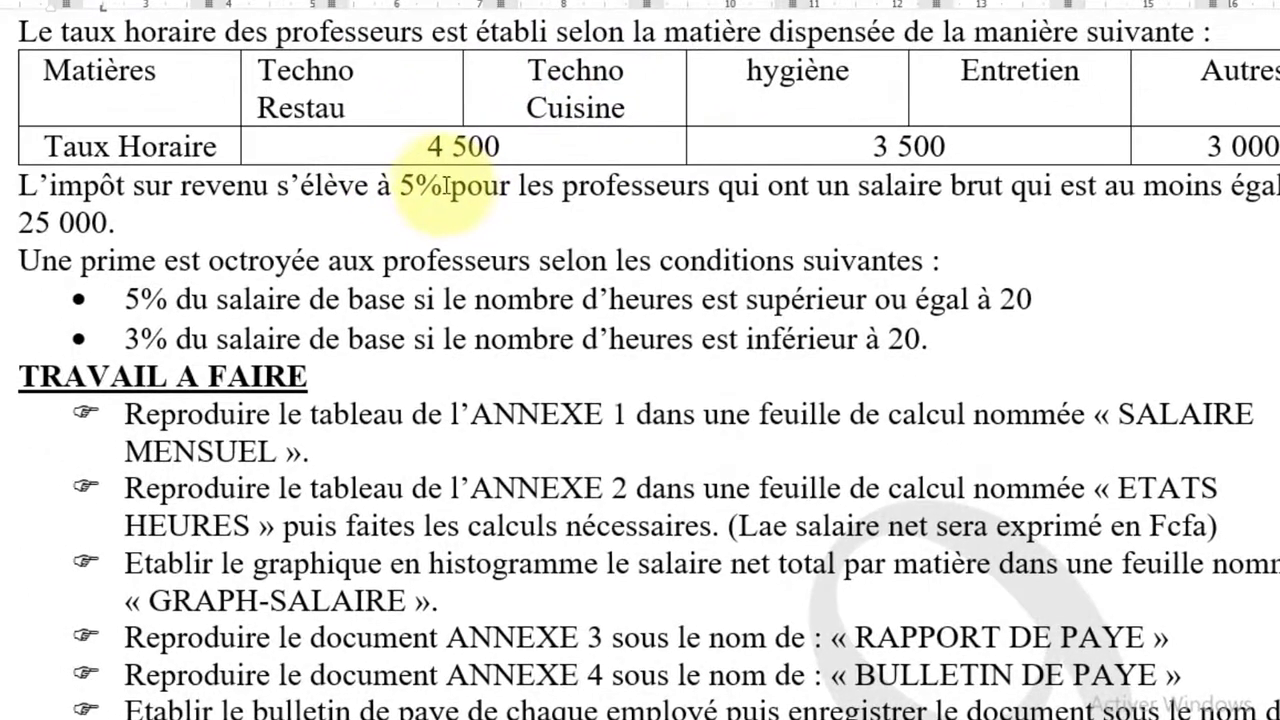
{"action": "left_click", "coordinate": [291, 122]}
{"action": "left_click_drag", "start_coordinate": [437, 186], "coordinate": [405, 186]}
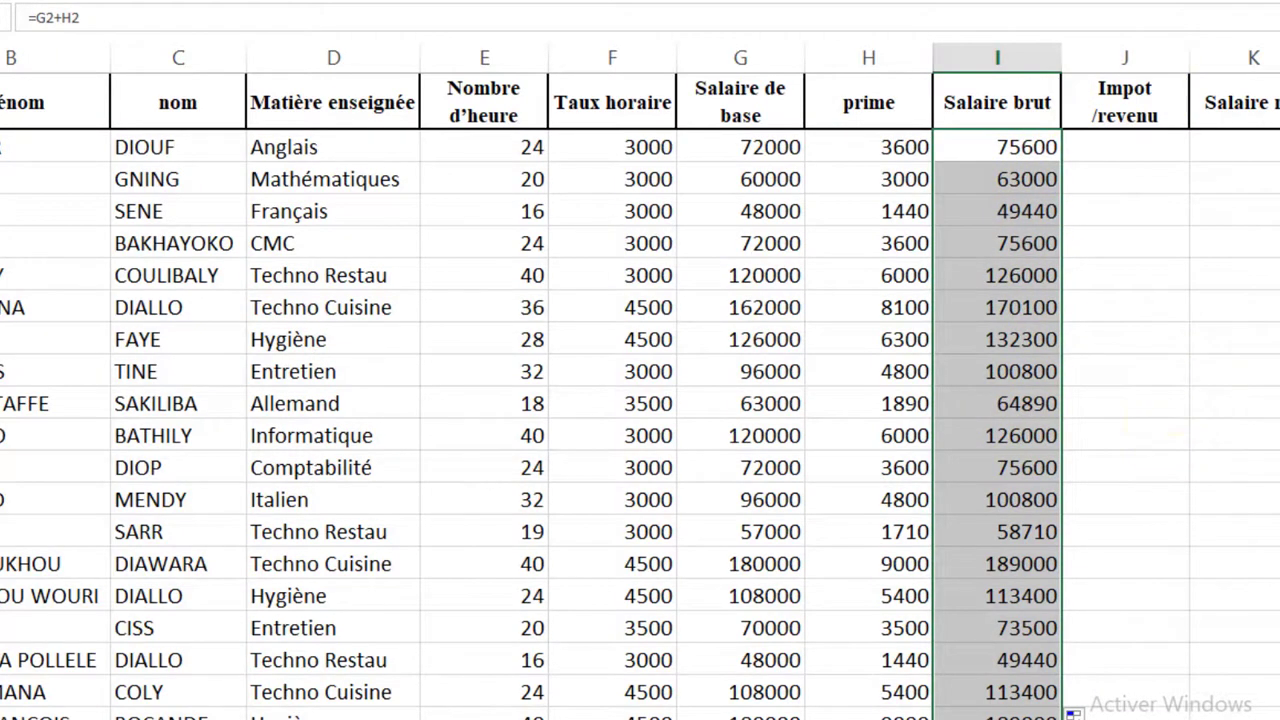
{"action": "scroll", "coordinate": [640, 400], "scroll_direction": "down", "scroll_amount": 3}
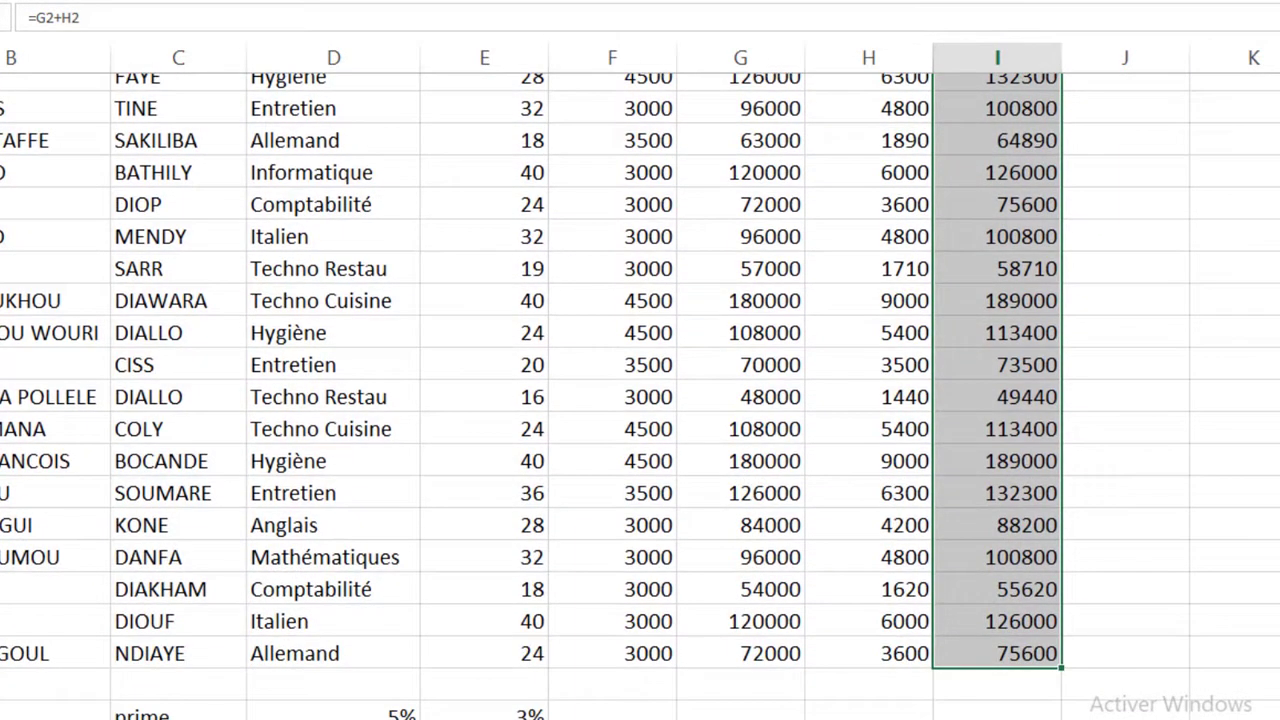
{"action": "scroll", "coordinate": [640, 400], "scroll_direction": "up", "scroll_amount": 6}
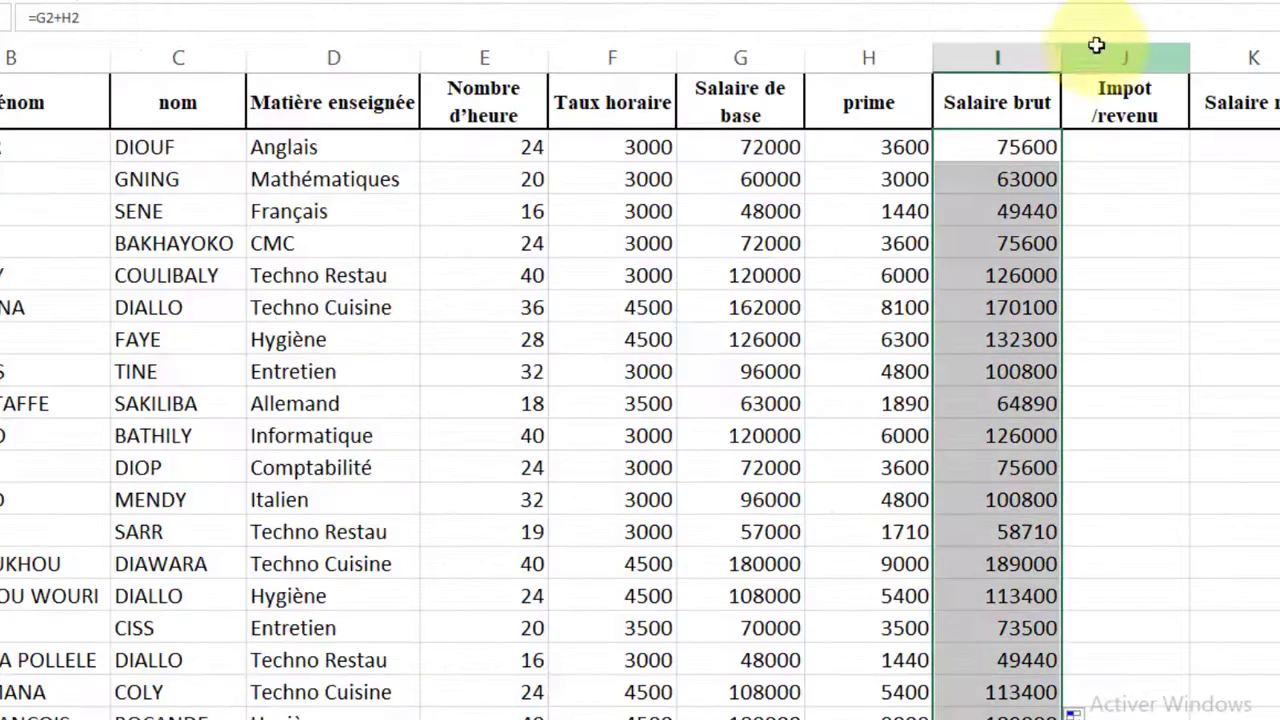
Begin the first professor's Impot/revenu formula in J2 with the SI function and the logical test I2>=25000
{"action": "left_click", "coordinate": [1107, 141]}
{"action": "type", "text": "="}
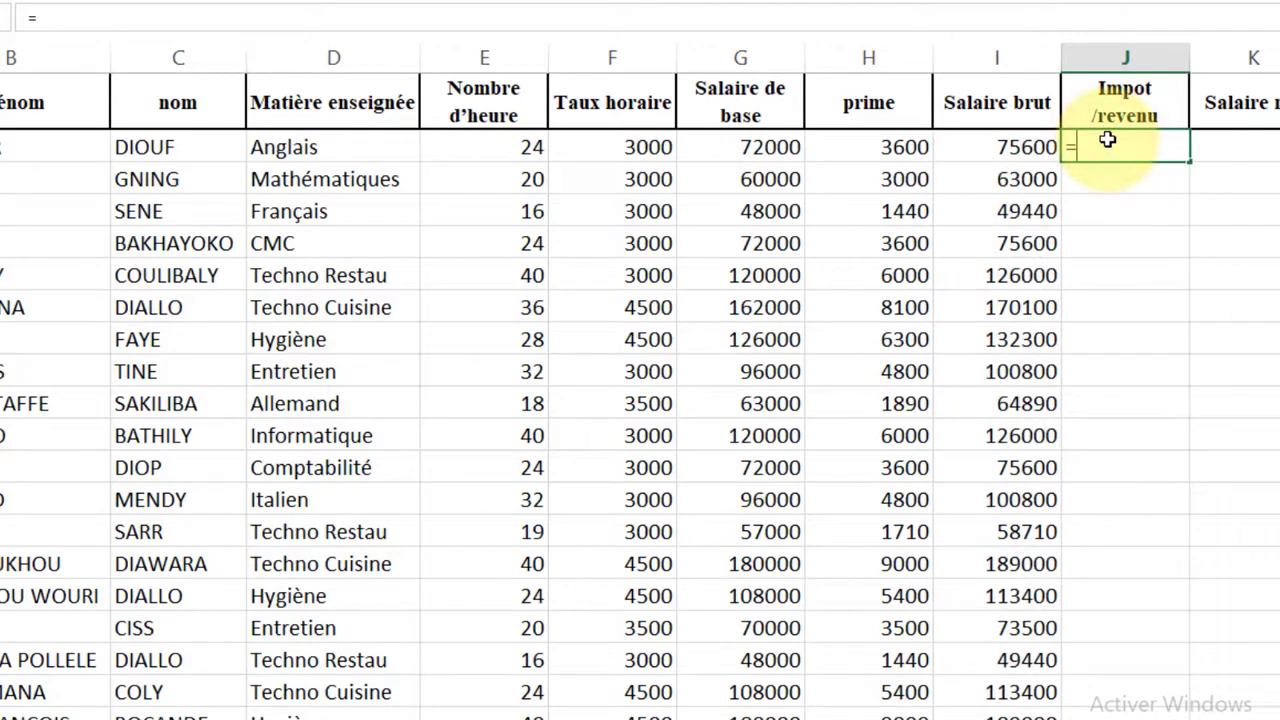
{"action": "type", "text": "si"}
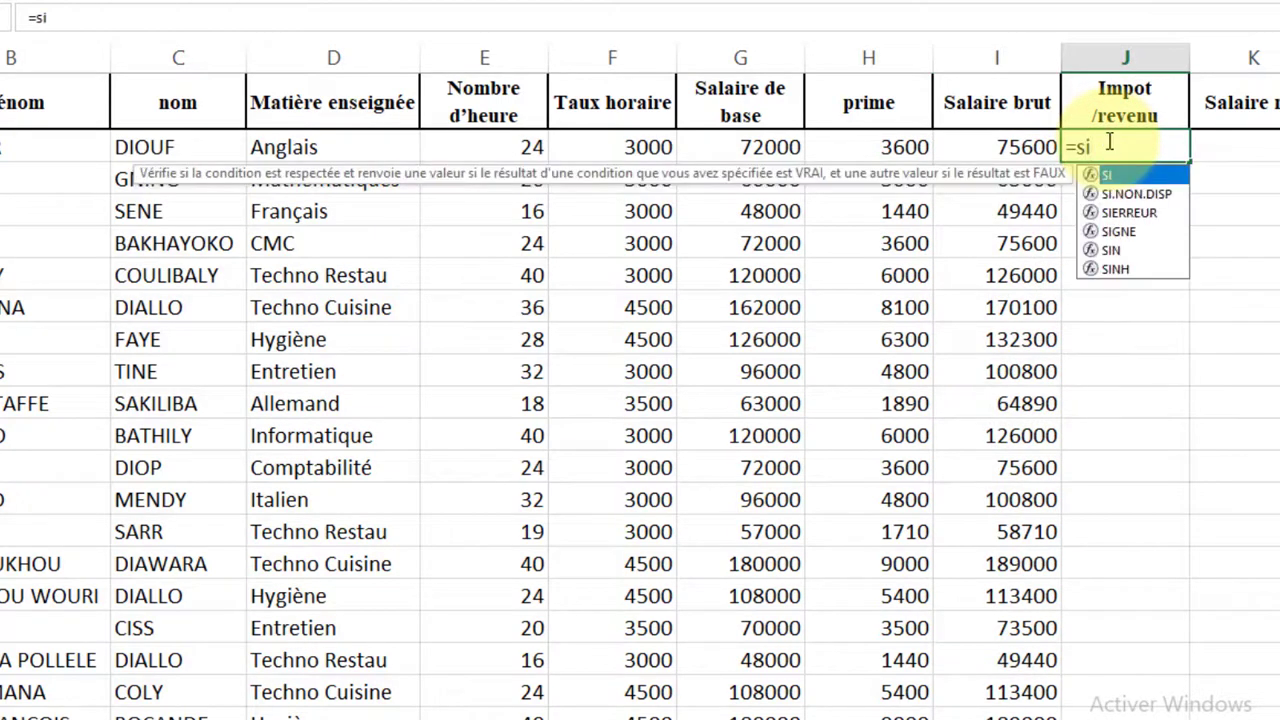
{"action": "double_click", "coordinate": [1112, 177]}
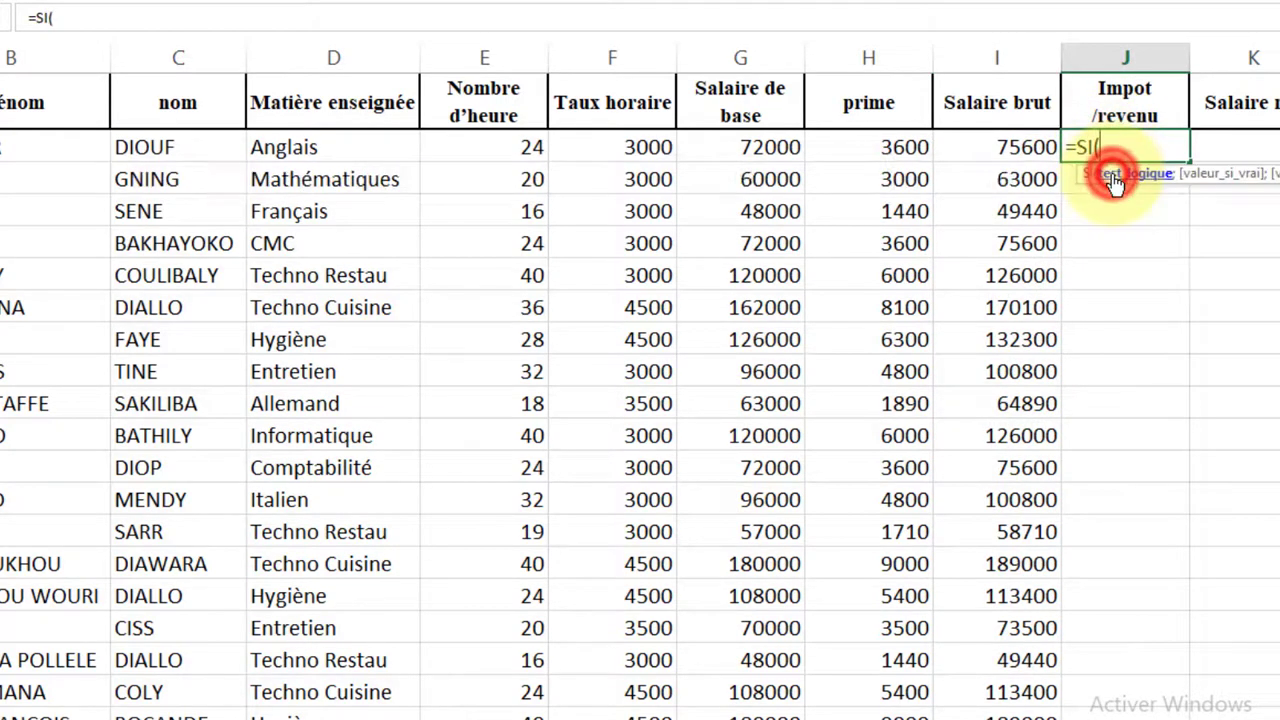
{"action": "left_click", "coordinate": [1005, 142]}
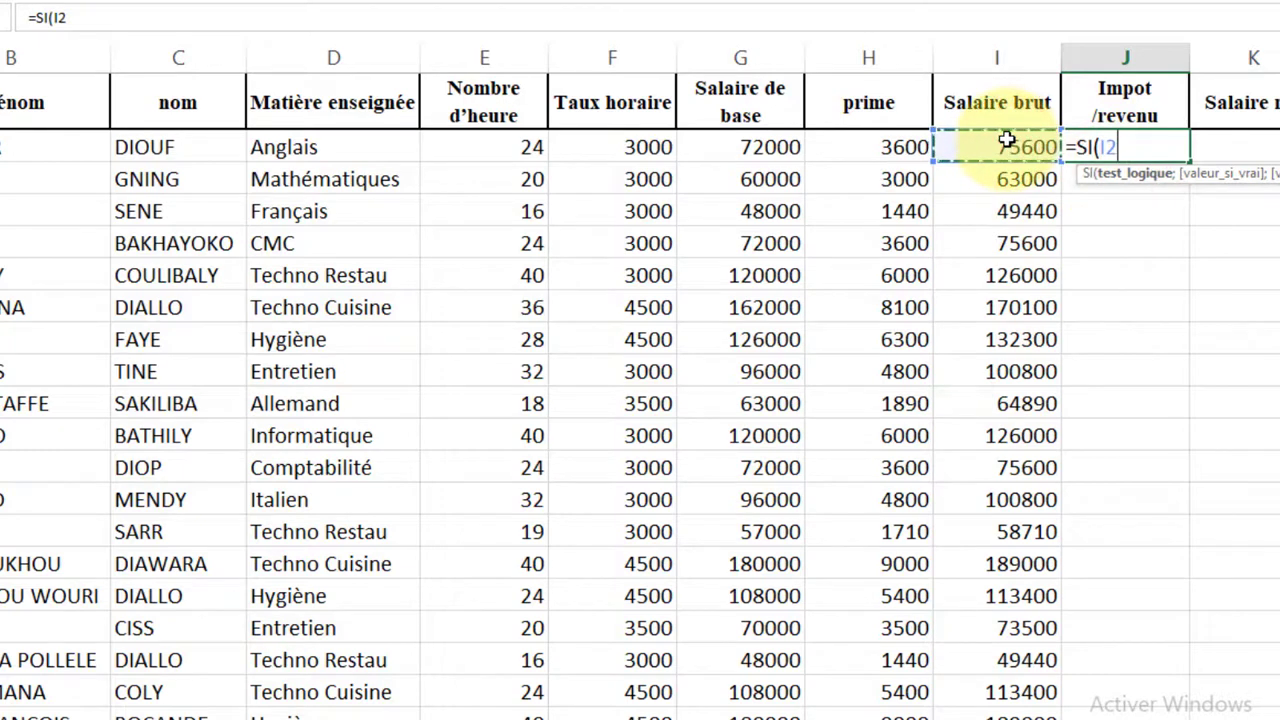
{"action": "type", "text": ">="}
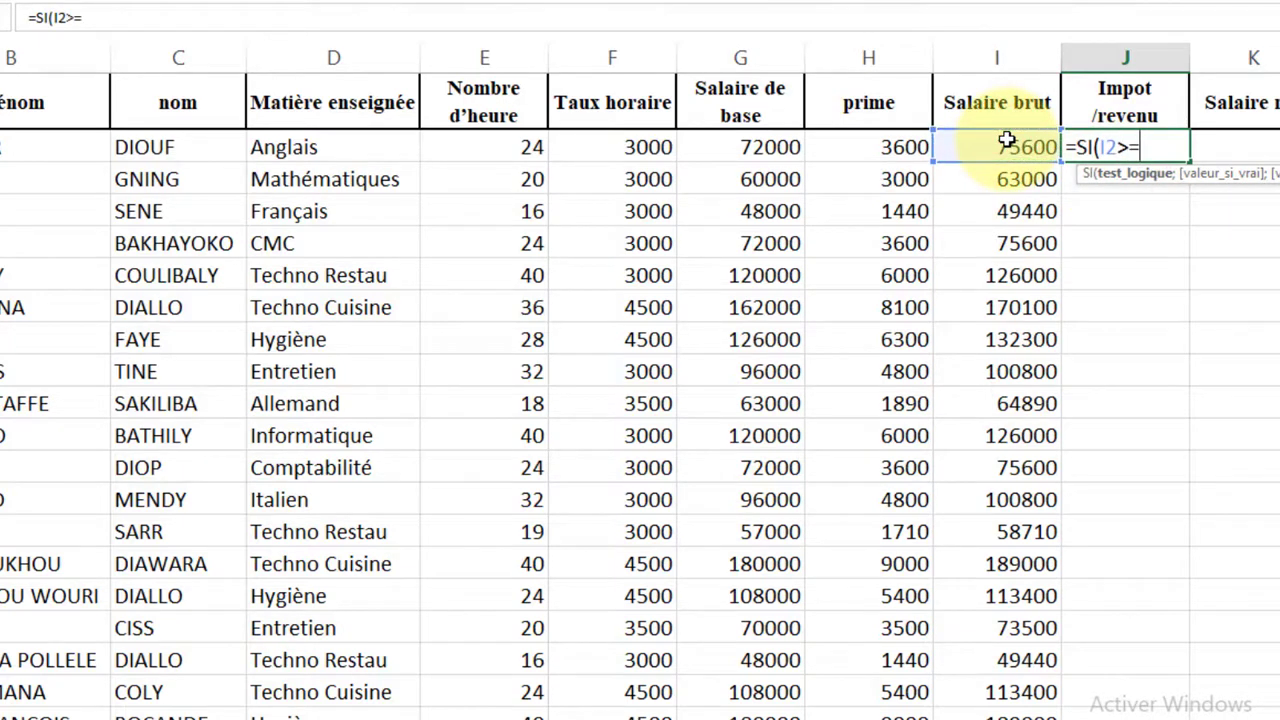
{"action": "type", "text": "25000"}
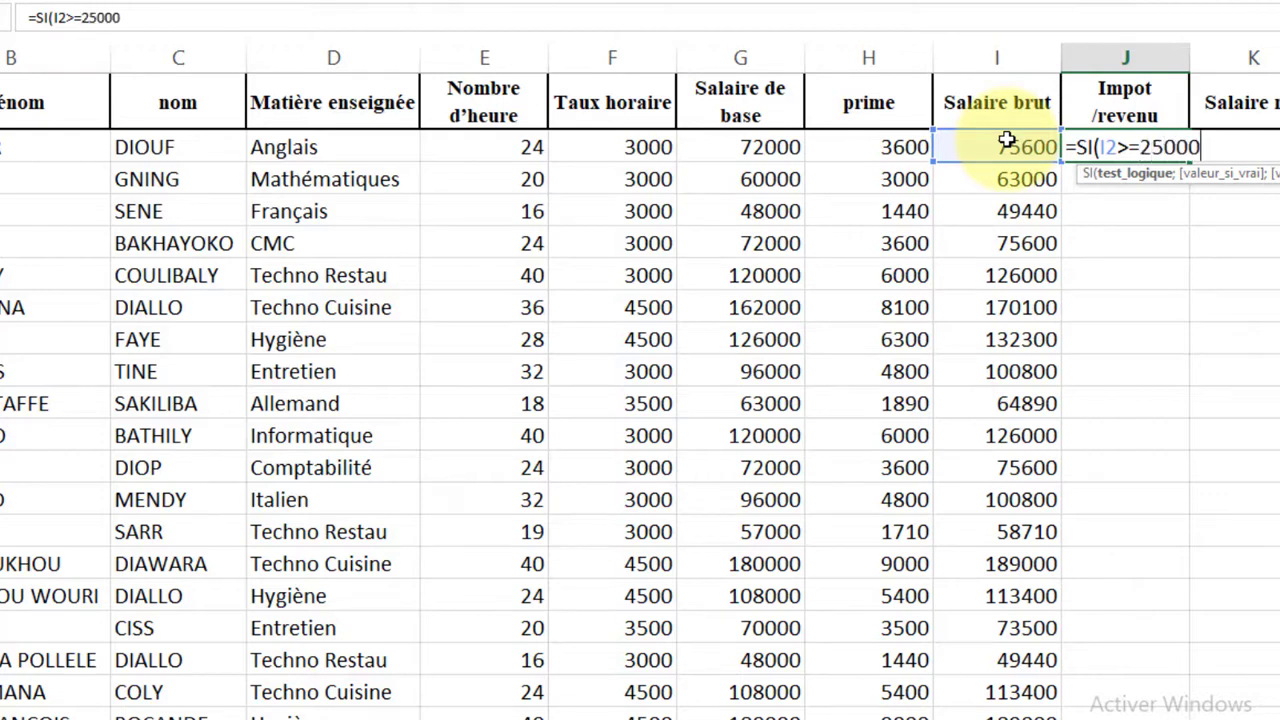
Complete the SI formula in J2 with I2*5% as the value-if-true and 0 as the value-if-false
{"action": "type", "text": ";"}
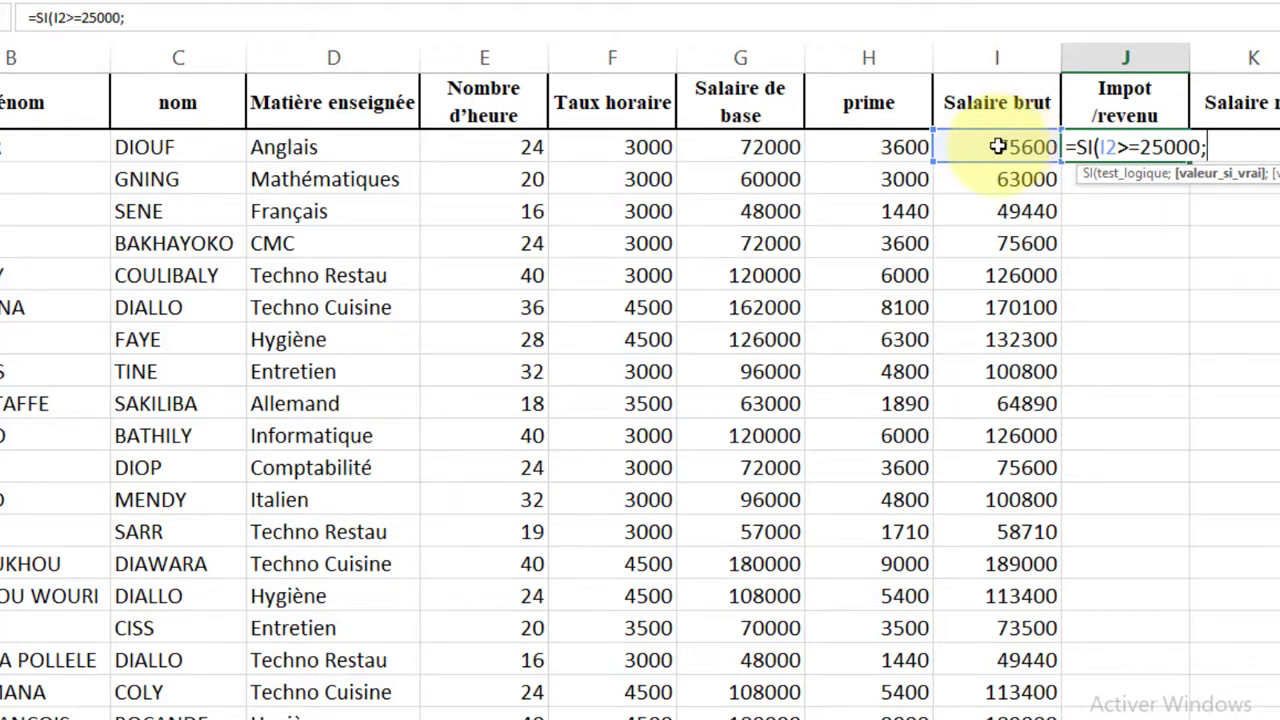
{"action": "left_click", "coordinate": [998, 147]}
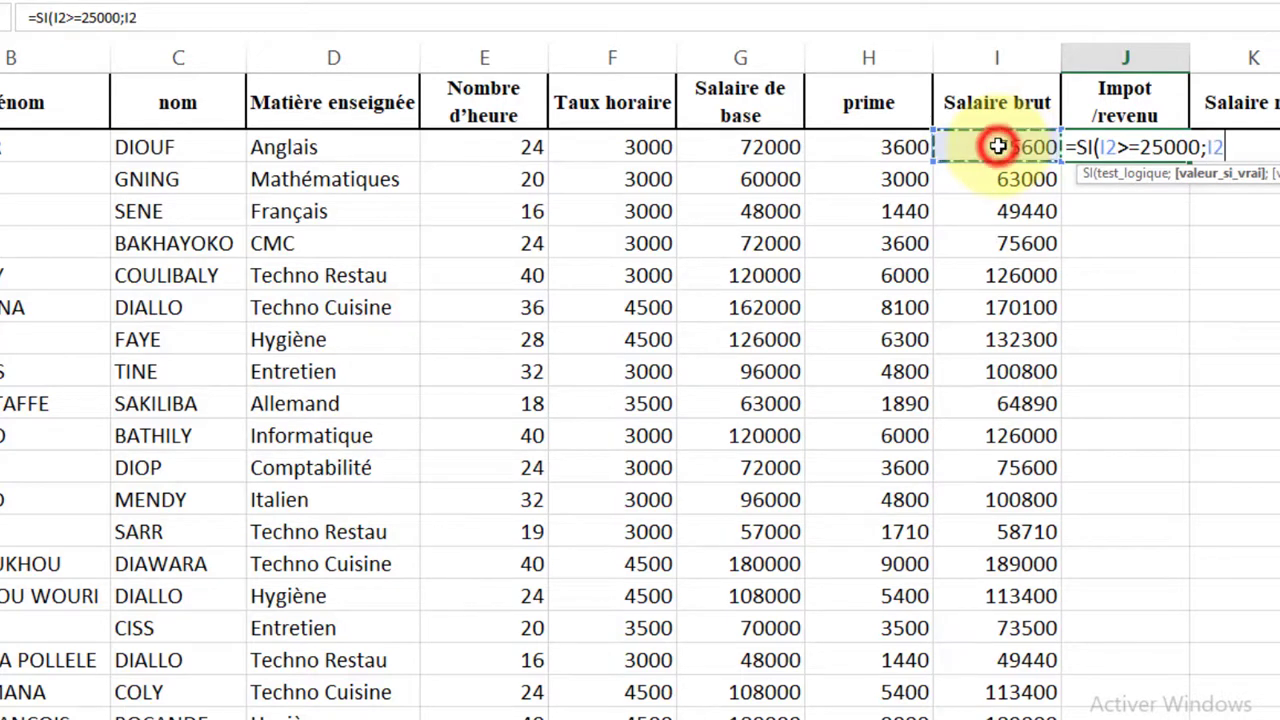
{"action": "type", "text": "*"}
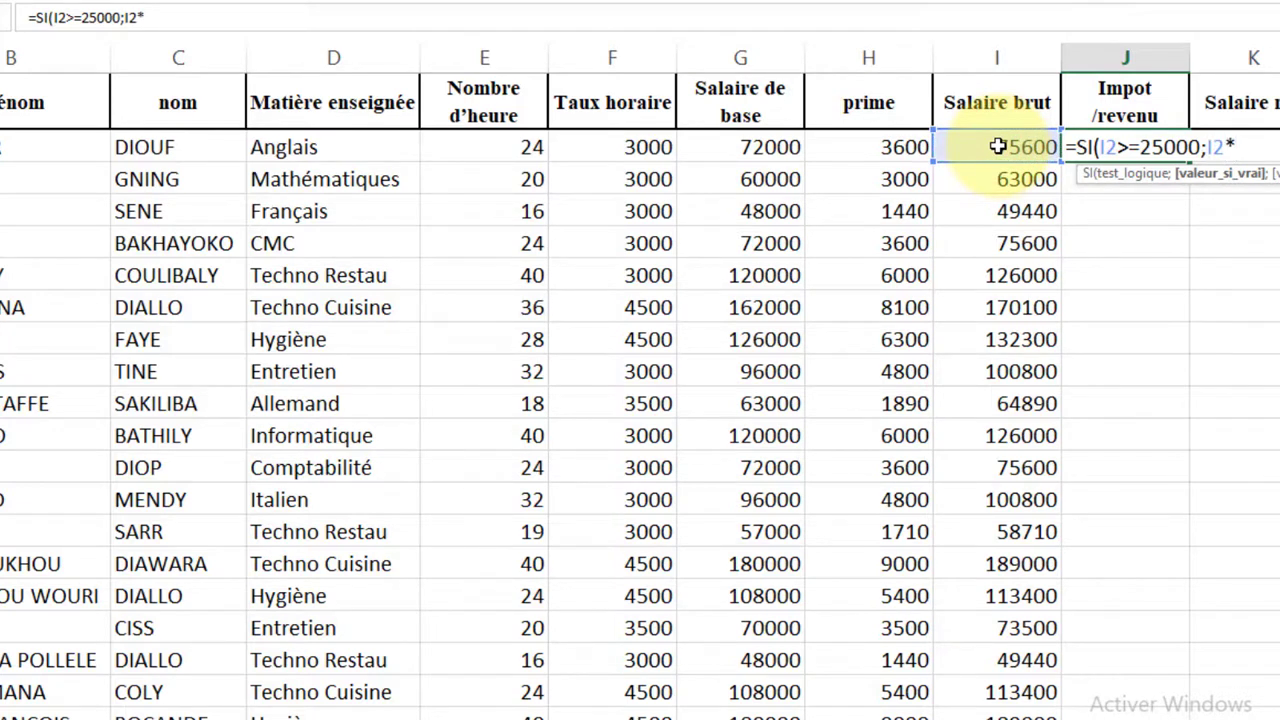
{"action": "type", "text": "5%"}
{"action": "type", "text": ";"}
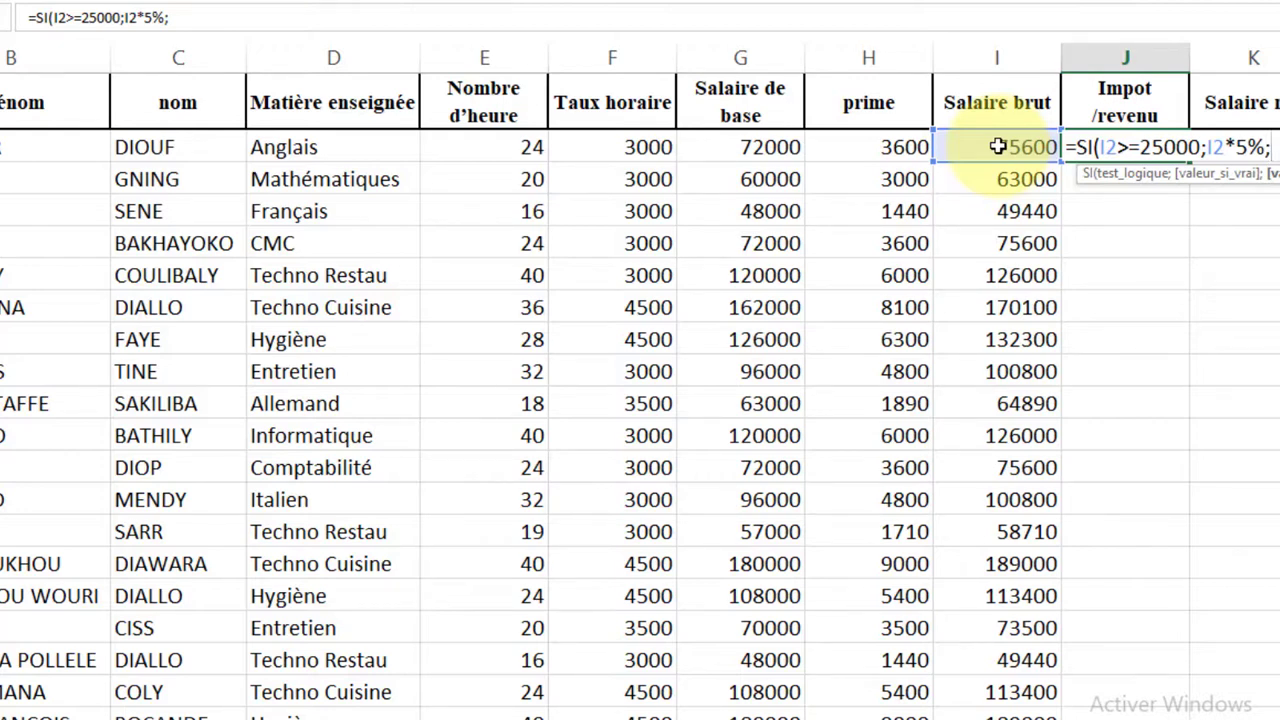
{"action": "type", "text": "0"}
{"action": "key", "text": "Return"}
{"action": "right_click", "coordinate": [1152, 138]}
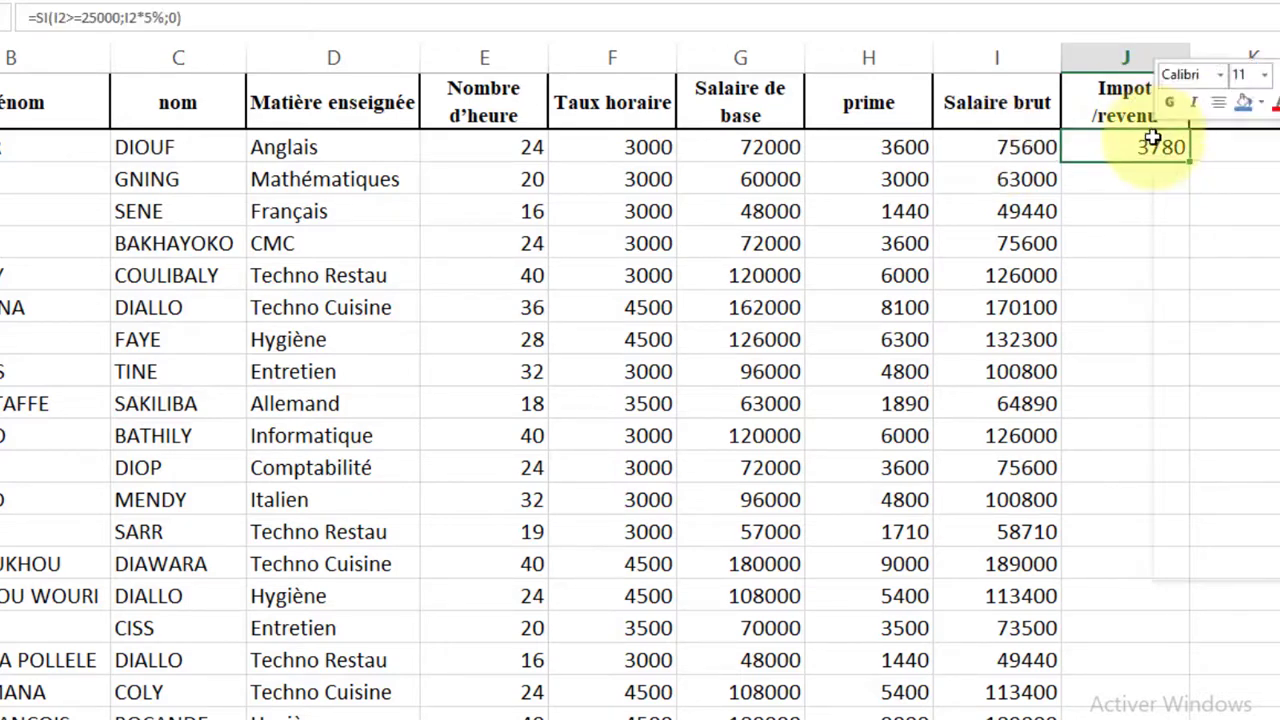
Add an impot label in C29 under prime with the rate 5% in D29, and check the tax rate in the Word document
{"action": "left_click", "coordinate": [1071, 143]}
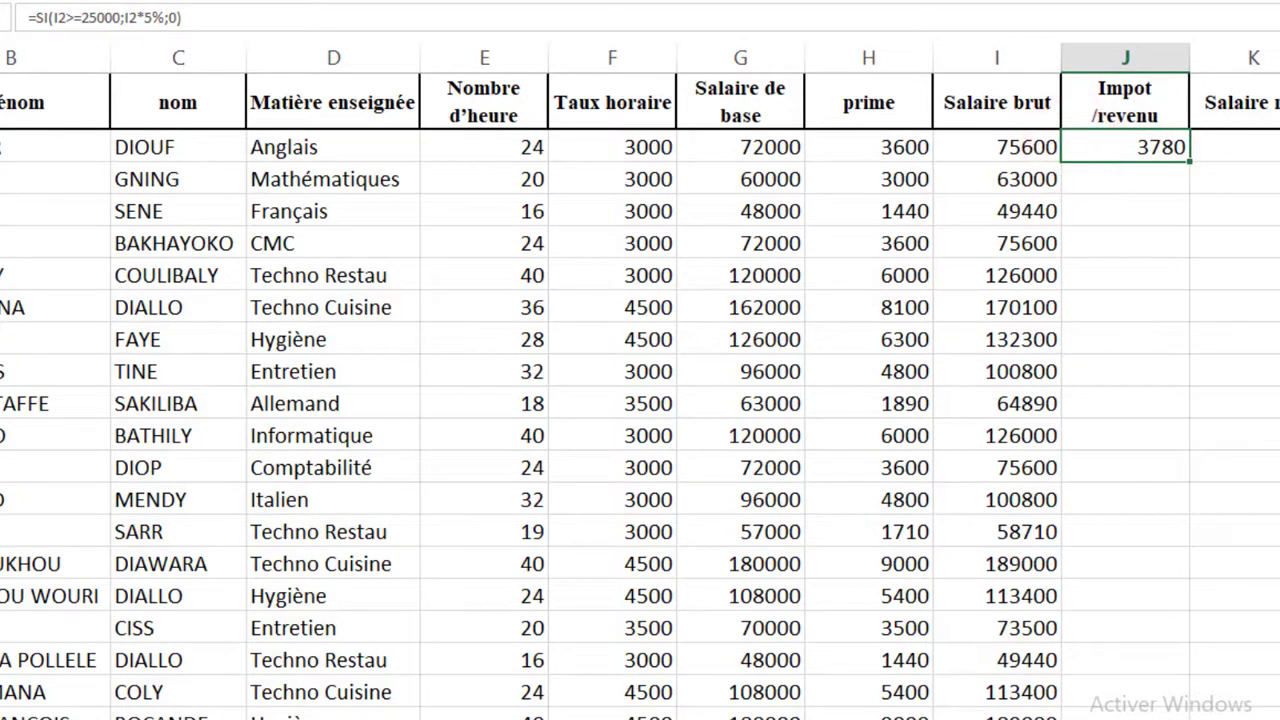
{"action": "scroll", "coordinate": [640, 400], "scroll_direction": "down", "scroll_amount": 3}
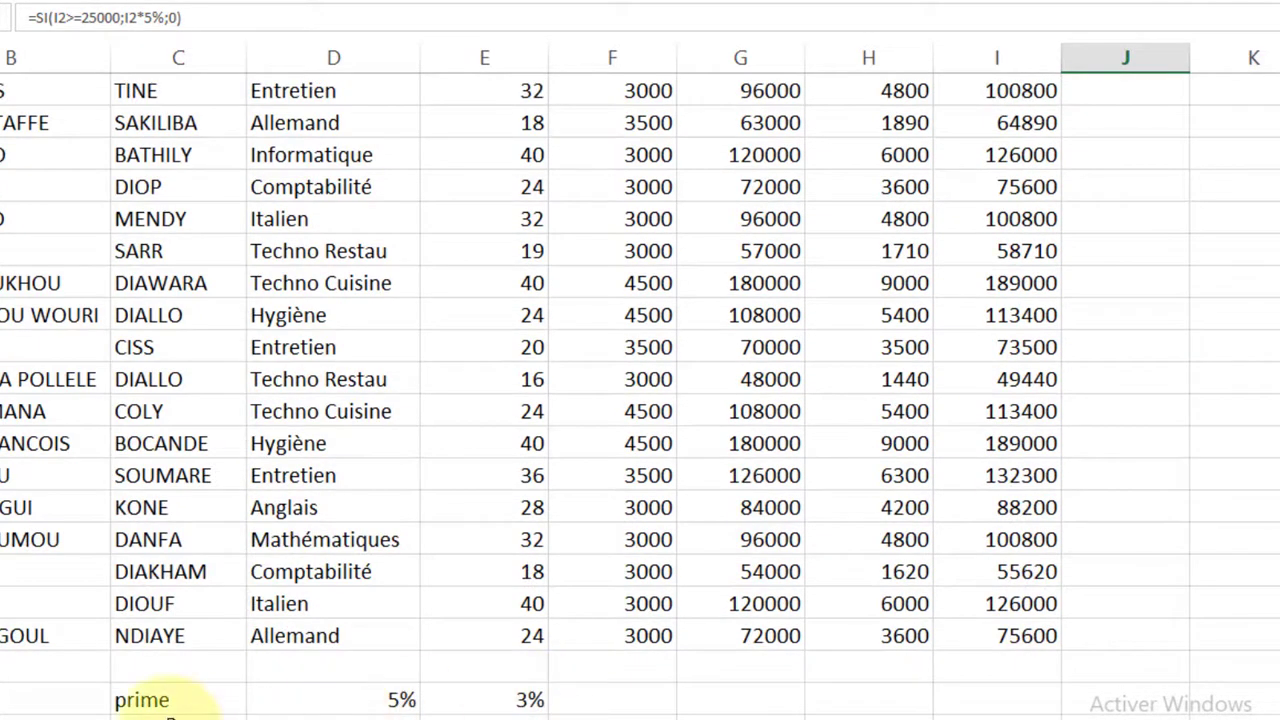
{"action": "left_click", "coordinate": [165, 716]}
{"action": "type", "text": "imp"}
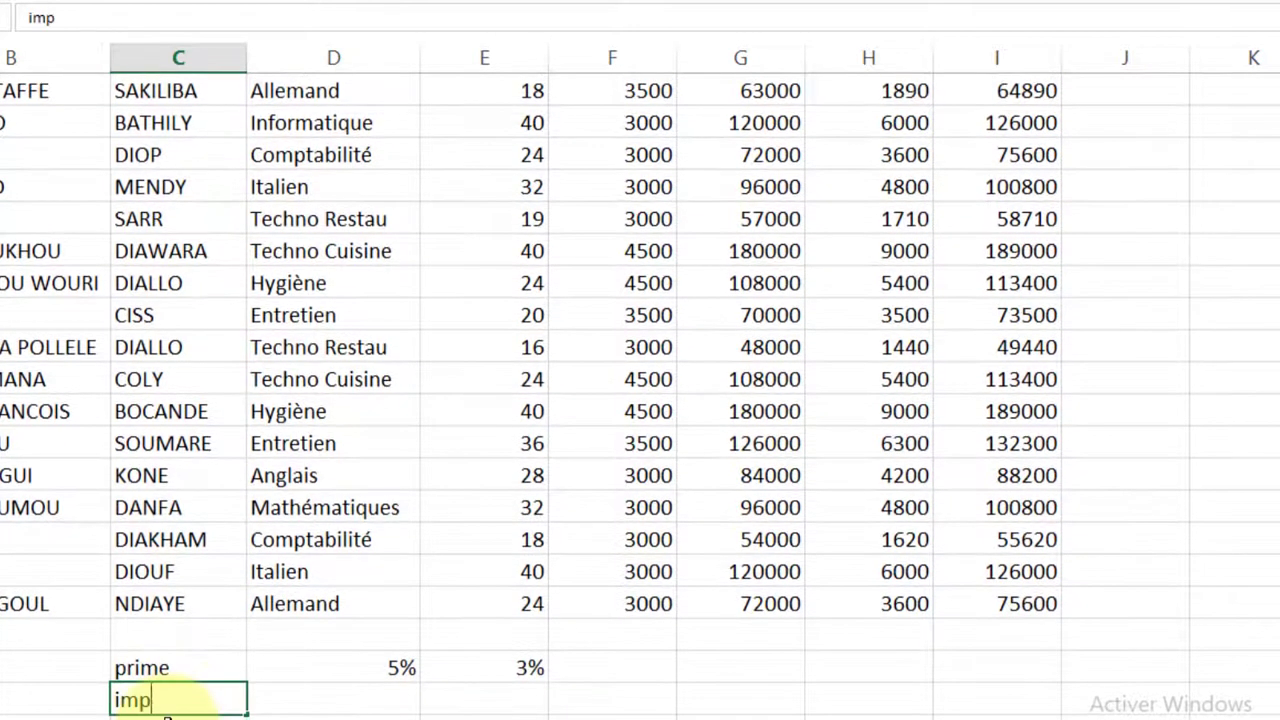
{"action": "type", "text": "ot"}
{"action": "key", "text": "Tab"}
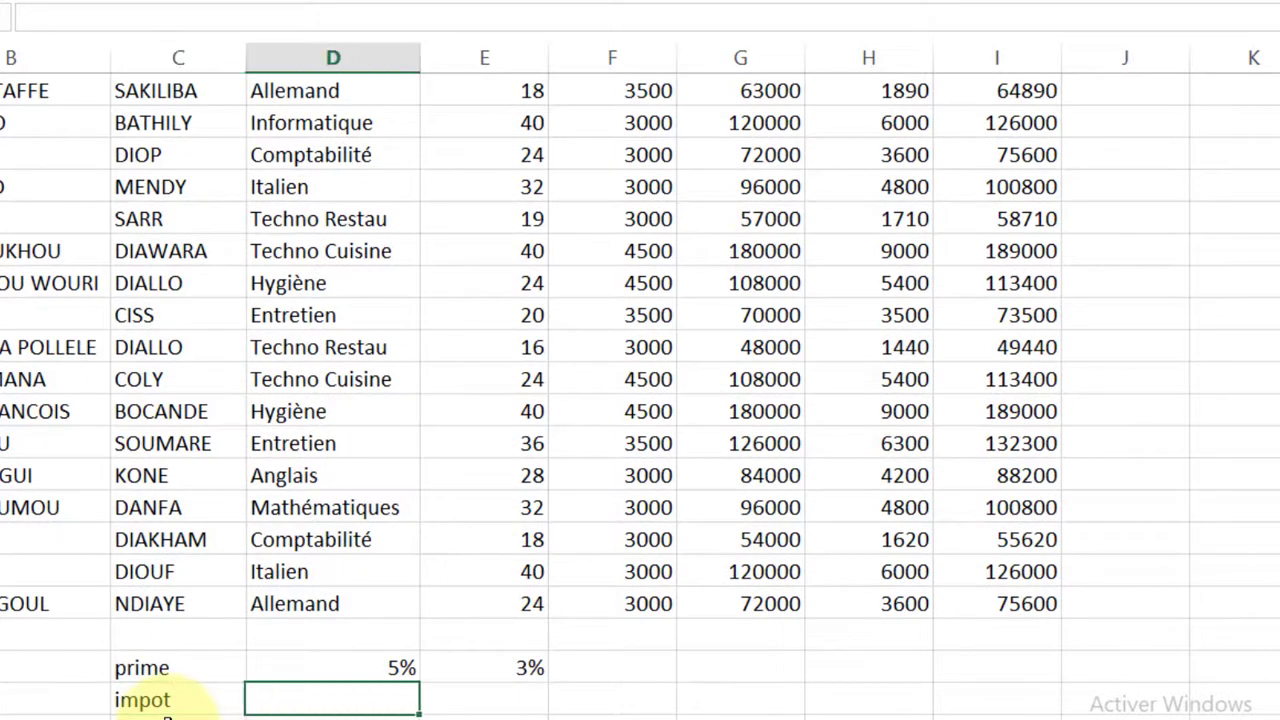
{"action": "type", "text": "5%"}
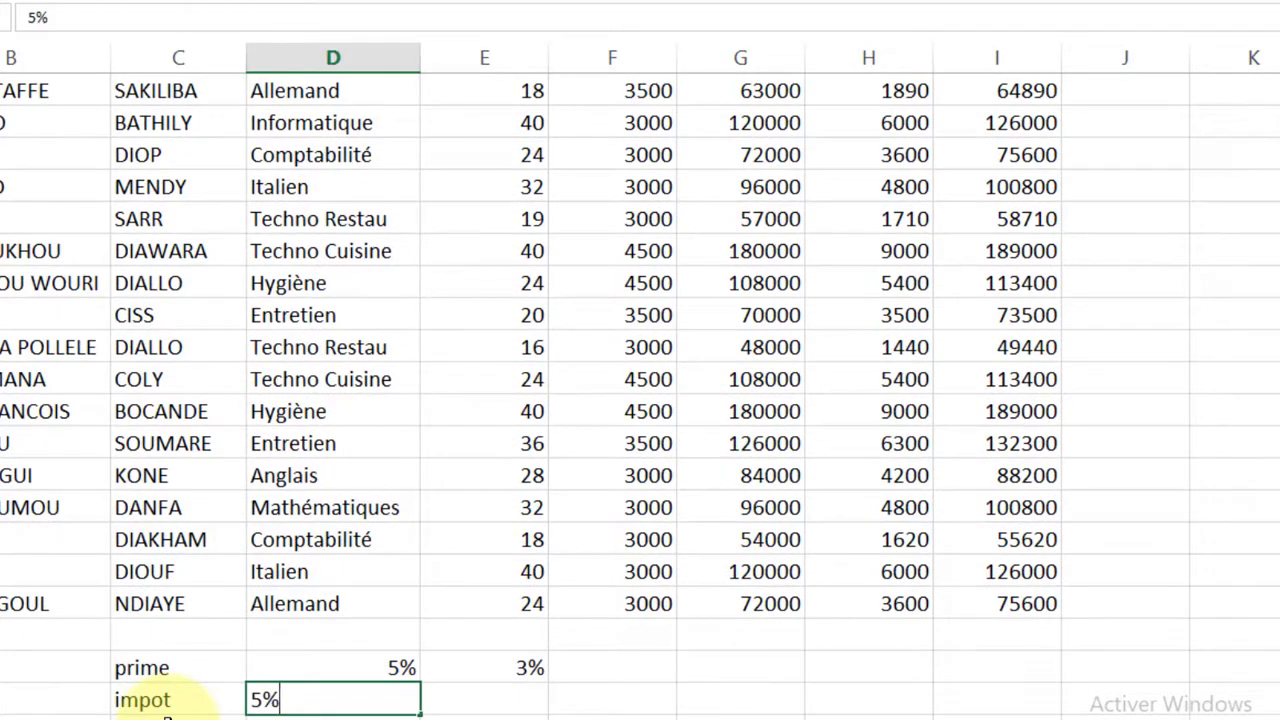
{"action": "left_click", "coordinate": [1088, 414]}
{"action": "left_click", "coordinate": [565, 719]}
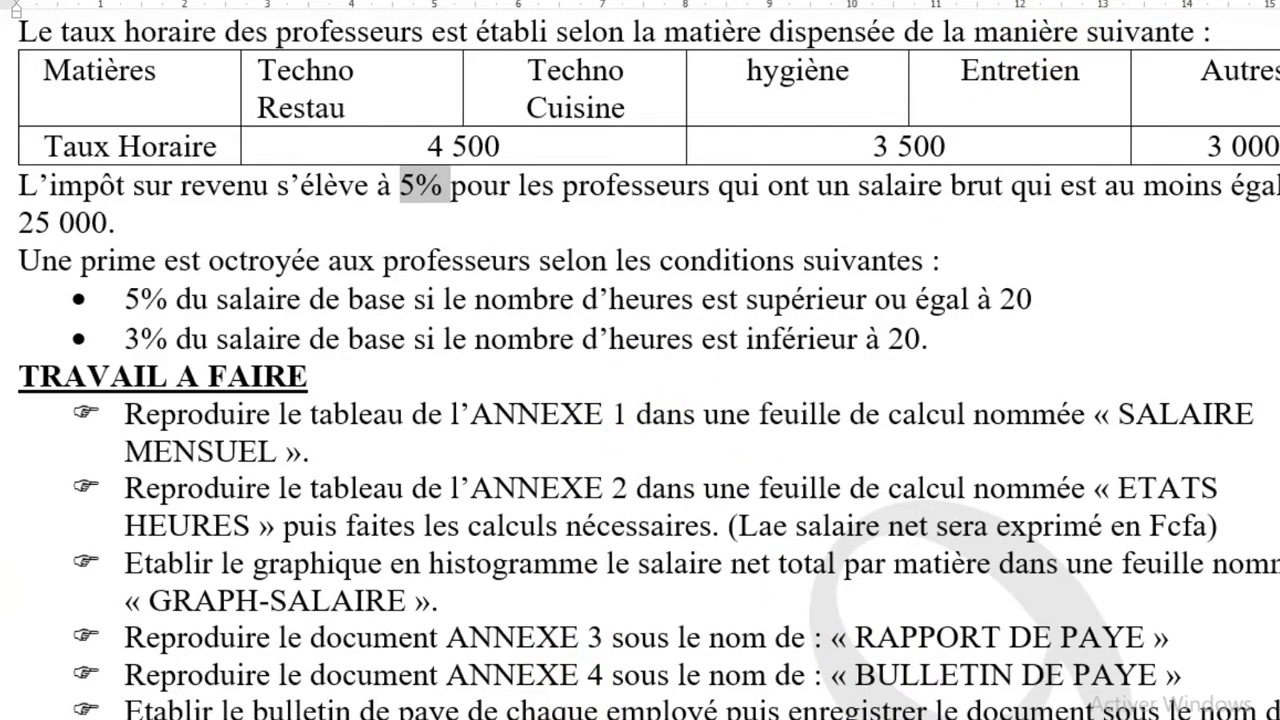
{"action": "left_click", "coordinate": [1214, 1]}
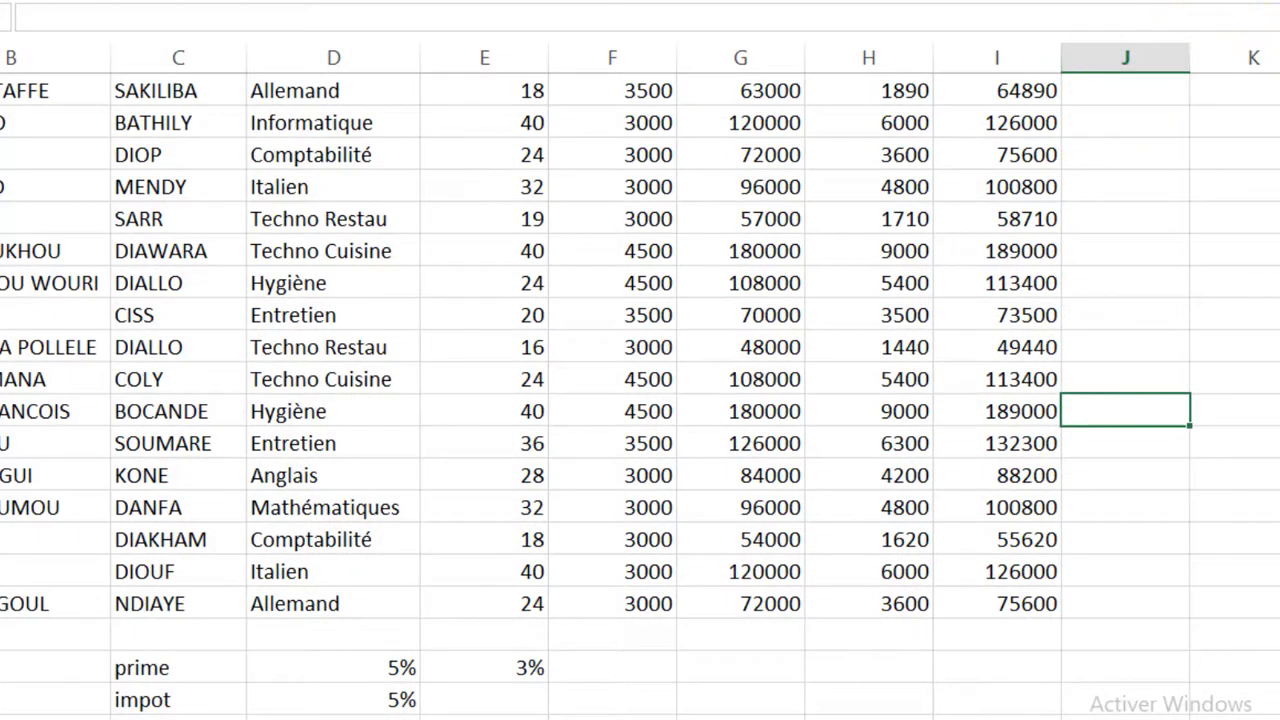
Clear the formula in J2 and restart it with the SI function and the logical test I2>=25000
{"action": "scroll", "coordinate": [1145, 300], "scroll_direction": "up", "scroll_amount": 3}
{"action": "left_click", "coordinate": [1148, 155]}
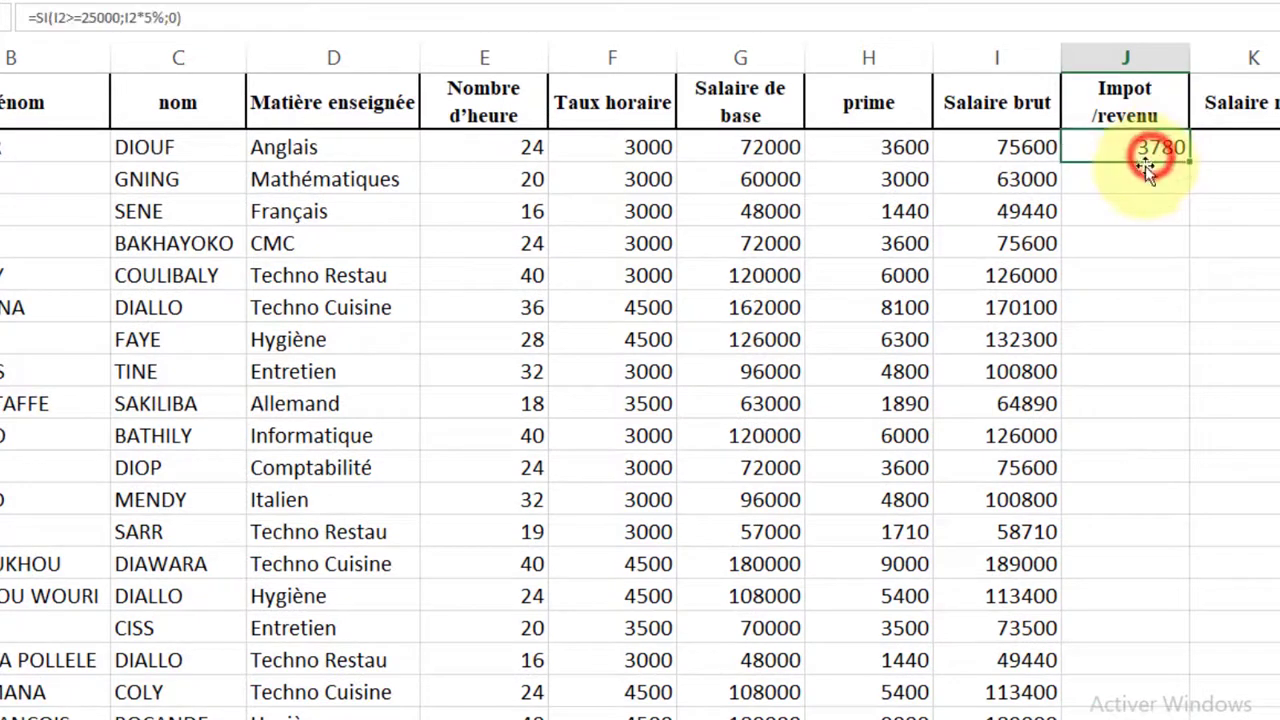
{"action": "key", "text": "F2"}
{"action": "key", "text": "BackSpace"}
{"action": "key", "text": "BackSpace"}
{"action": "key", "text": "BackSpace"}
{"action": "key", "text": "BackSpace"}
{"action": "key", "text": "BackSpace"}
{"action": "key", "text": "BackSpace"}
{"action": "key", "text": "BackSpace"}
{"action": "key", "text": "BackSpace"}
{"action": "key", "text": "BackSpace"}
{"action": "key", "text": "BackSpace"}
{"action": "key", "text": "BackSpace"}
{"action": "key", "text": "BackSpace"}
{"action": "key", "text": "BackSpace"}
{"action": "key", "text": "BackSpace"}
{"action": "key", "text": "BackSpace"}
{"action": "key", "text": "BackSpace"}
{"action": "key", "text": "BackSpace"}
{"action": "key", "text": "BackSpace"}
{"action": "key", "text": "BackSpace"}
{"action": "key", "text": "BackSpace"}
{"action": "type", "text": "si"}
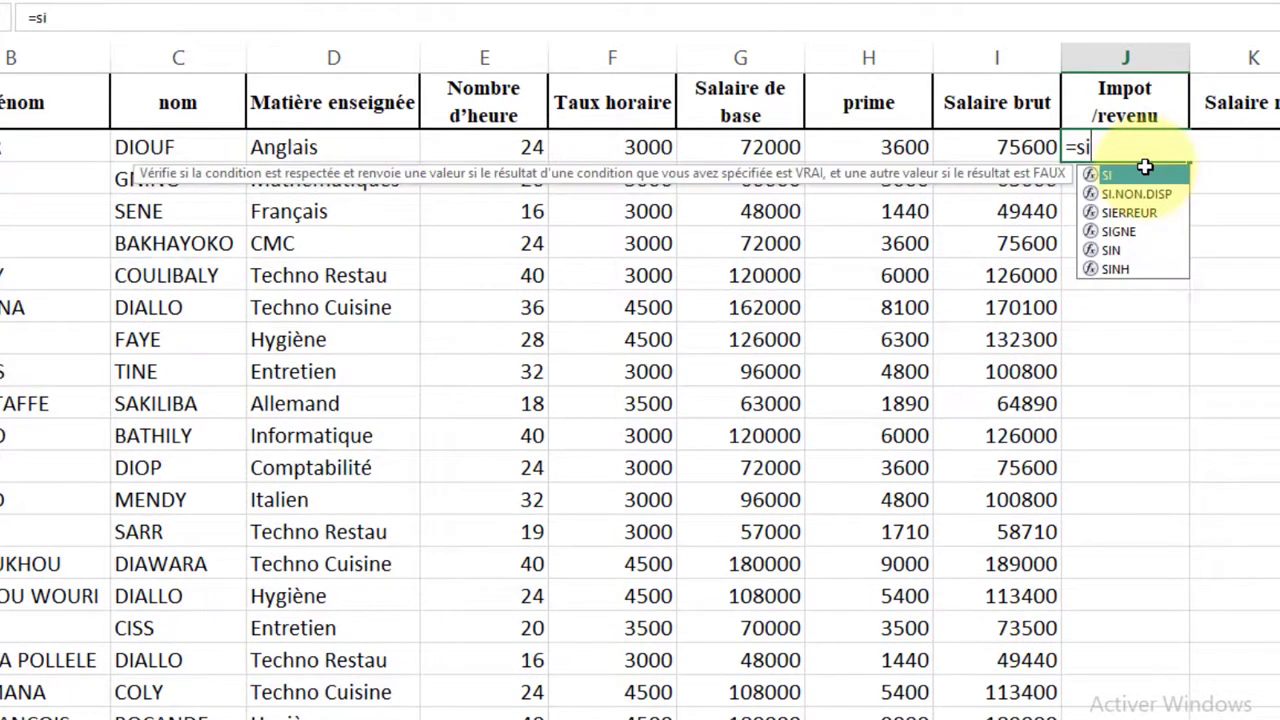
{"action": "double_click", "coordinate": [1145, 175]}
{"action": "left_click", "coordinate": [1018, 142]}
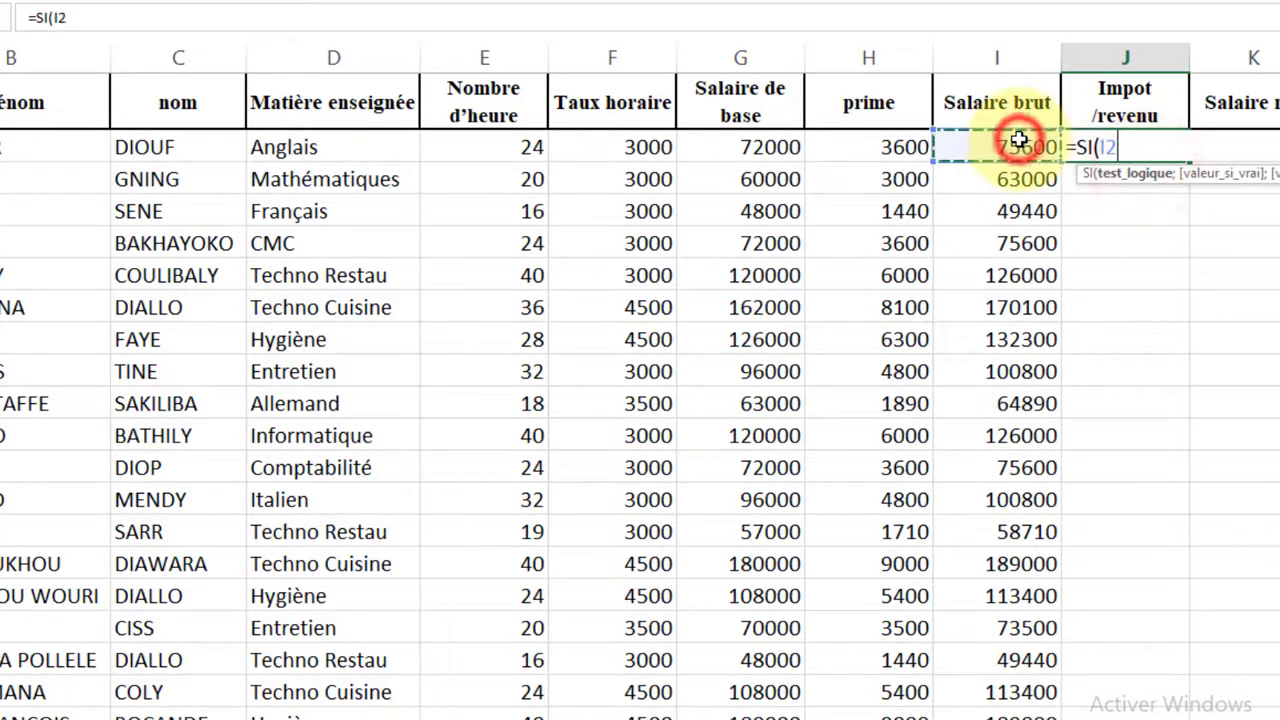
{"action": "type", "text": ">=25000;"}
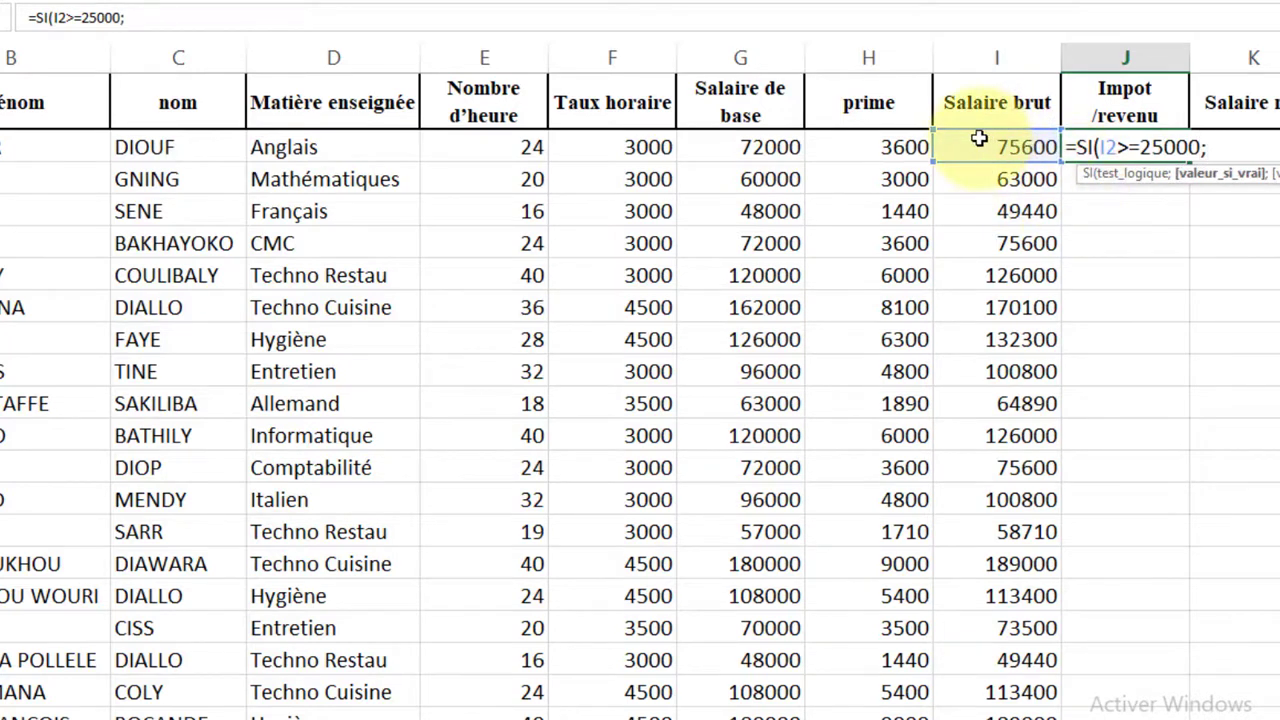
Complete the J2 formula with I2*$D$29 if true and 0 if false, and fill it down the Impot/revenu column
{"action": "left_click", "coordinate": [977, 147]}
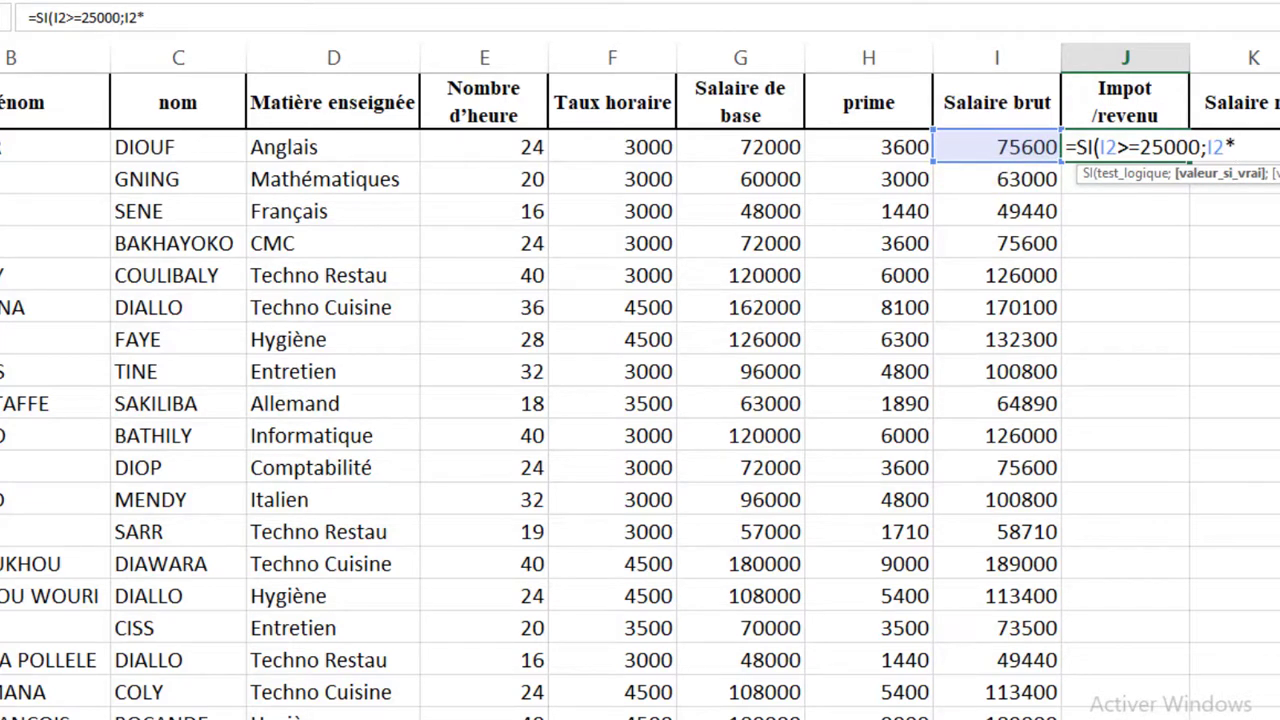
{"action": "scroll", "coordinate": [640, 380], "scroll_direction": "down", "scroll_amount": 3}
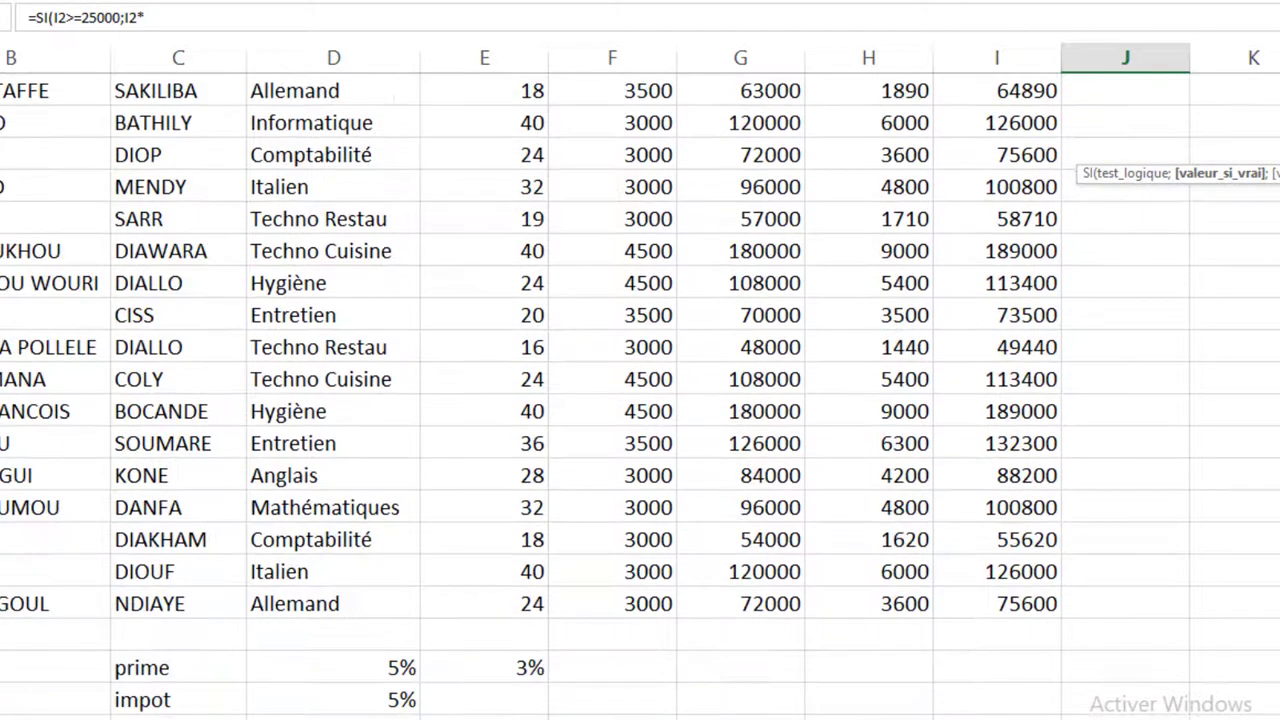
{"action": "left_click", "coordinate": [386, 697]}
{"action": "key", "text": "F4"}
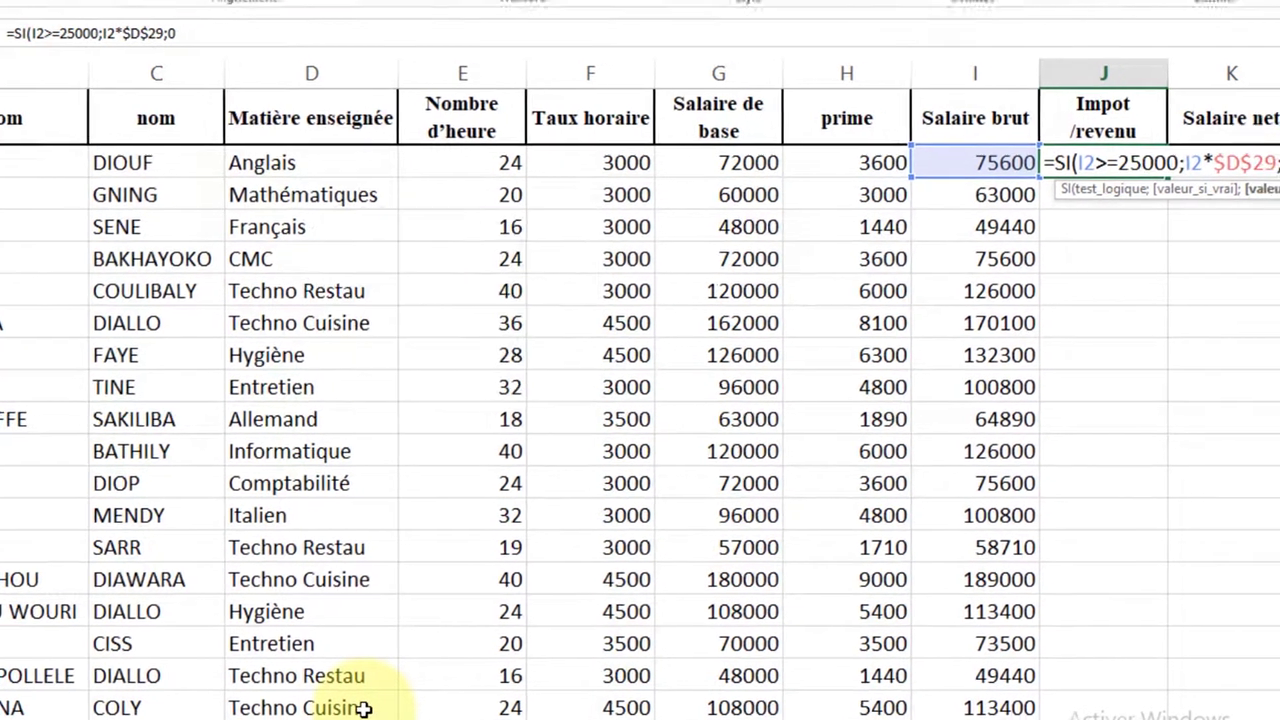
{"action": "key", "text": "Return"}
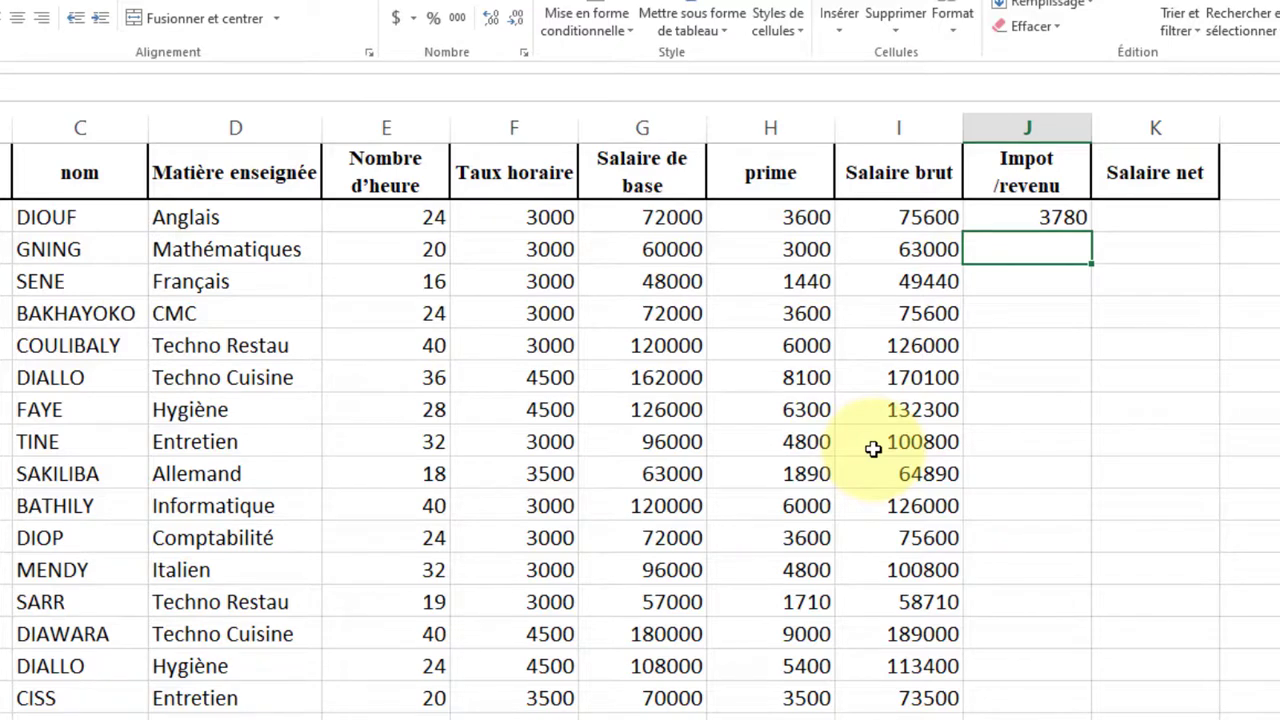
{"action": "left_click", "coordinate": [1060, 215]}
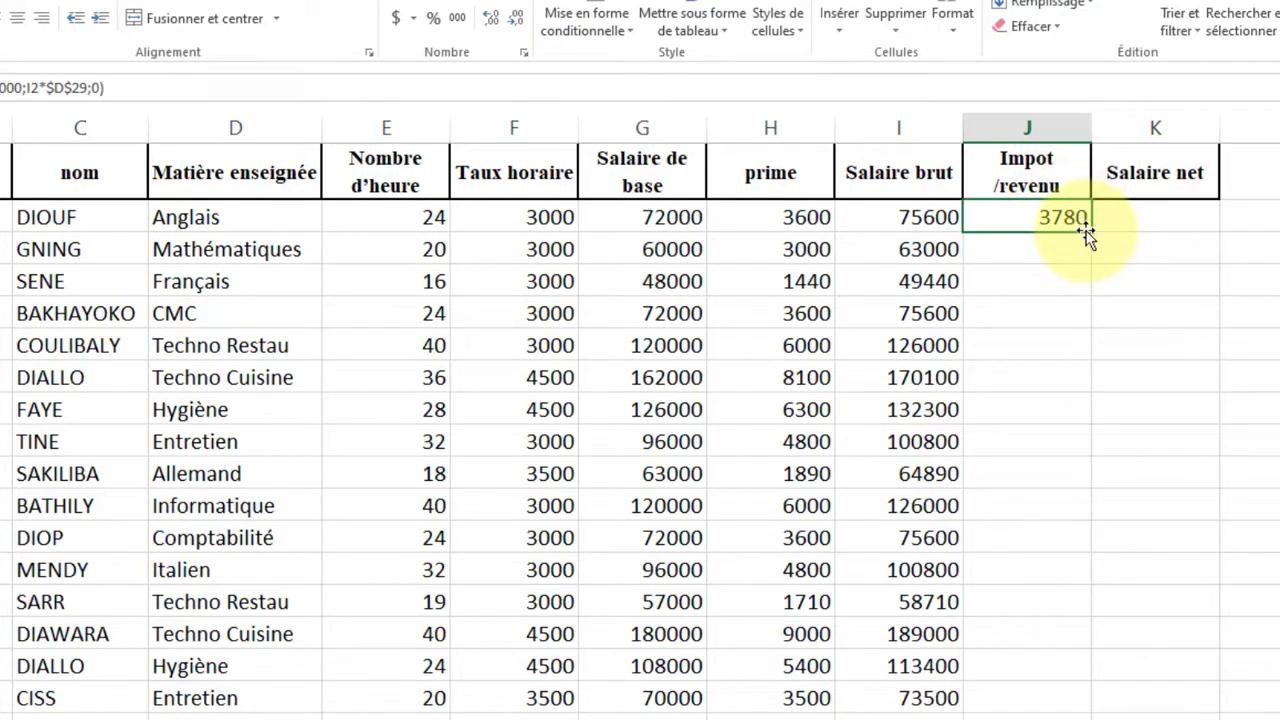
{"action": "double_click", "coordinate": [1093, 231]}
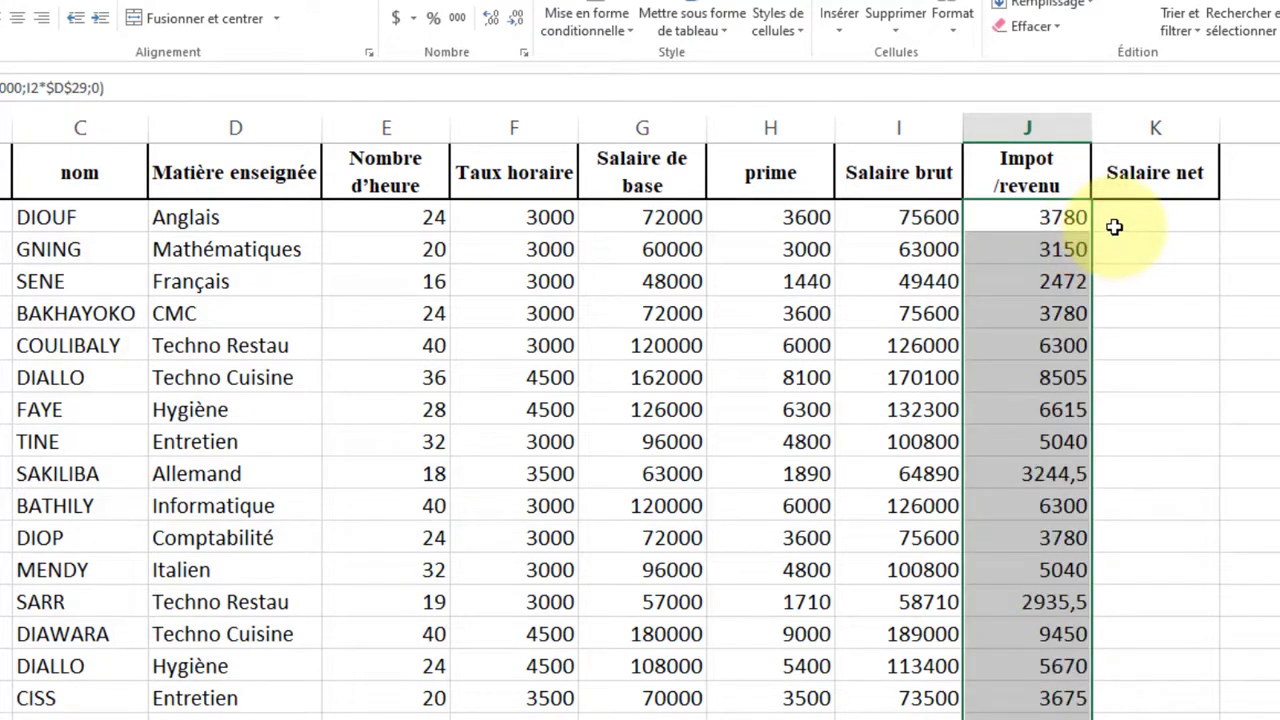
Enter the Salaire net formula =I2-J2 in K2 and fill it down to the last professor's row
{"action": "left_click", "coordinate": [1116, 227]}
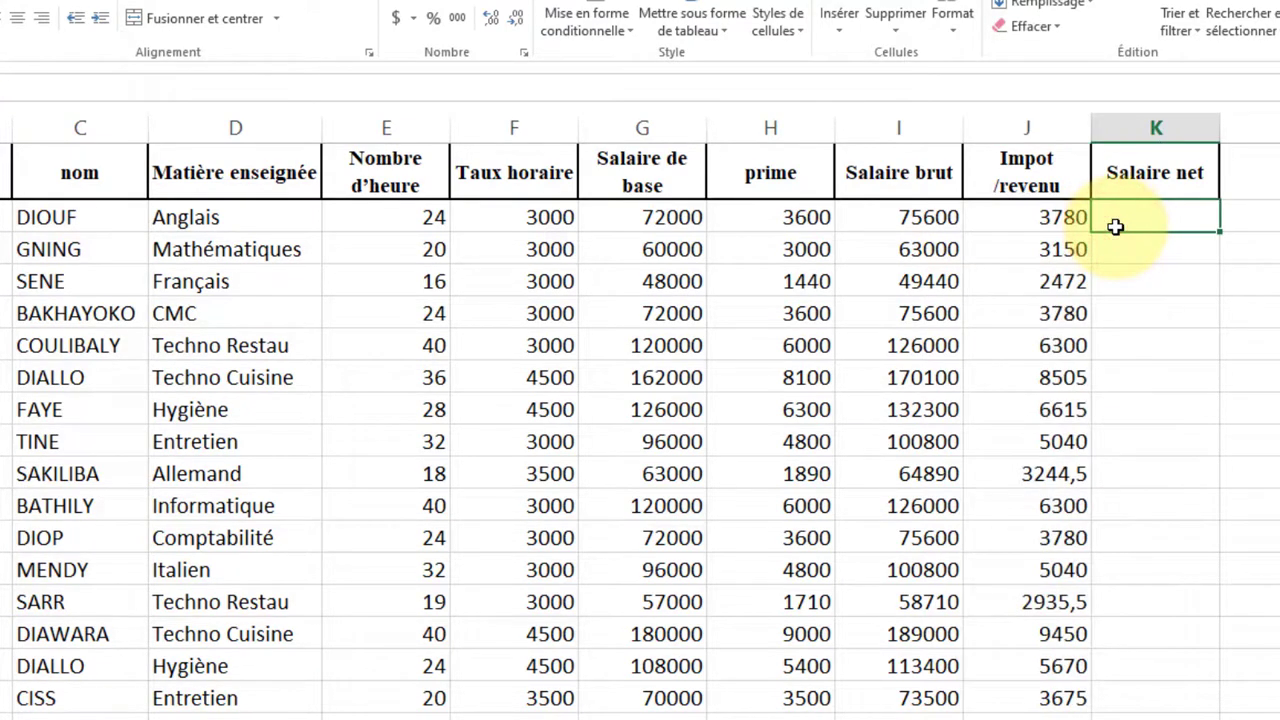
{"action": "type", "text": "="}
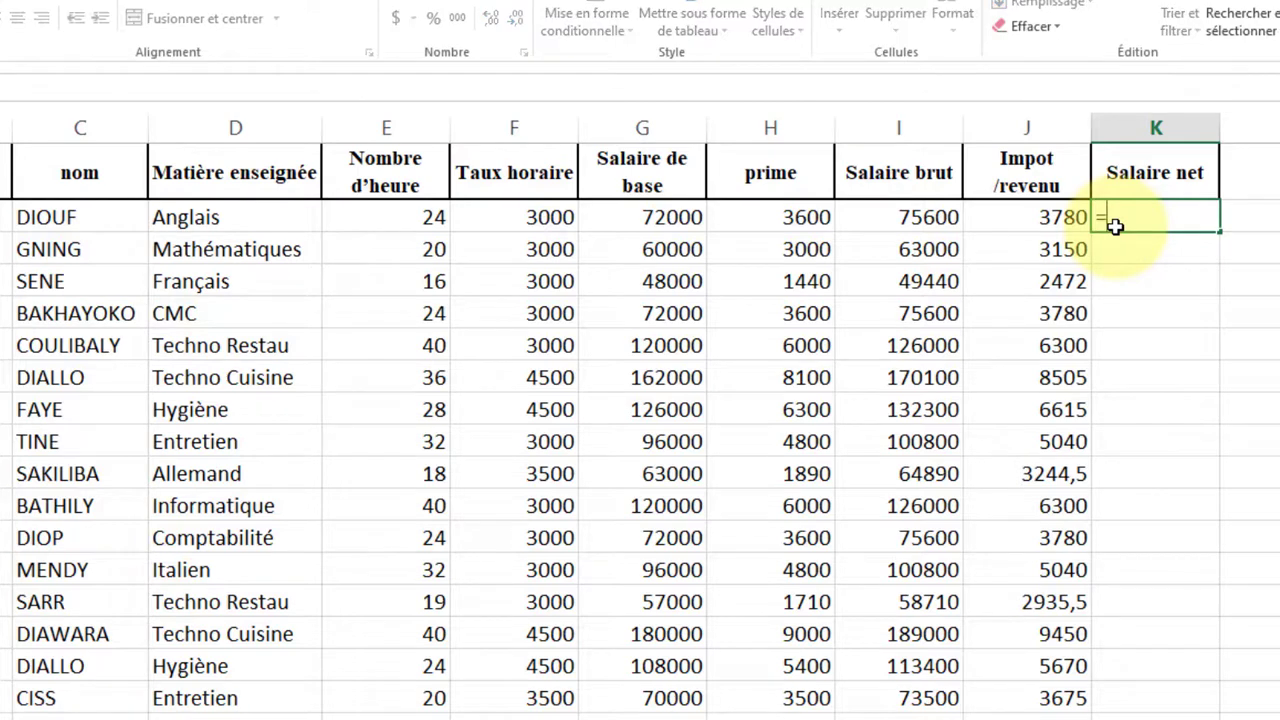
{"action": "left_click", "coordinate": [913, 216]}
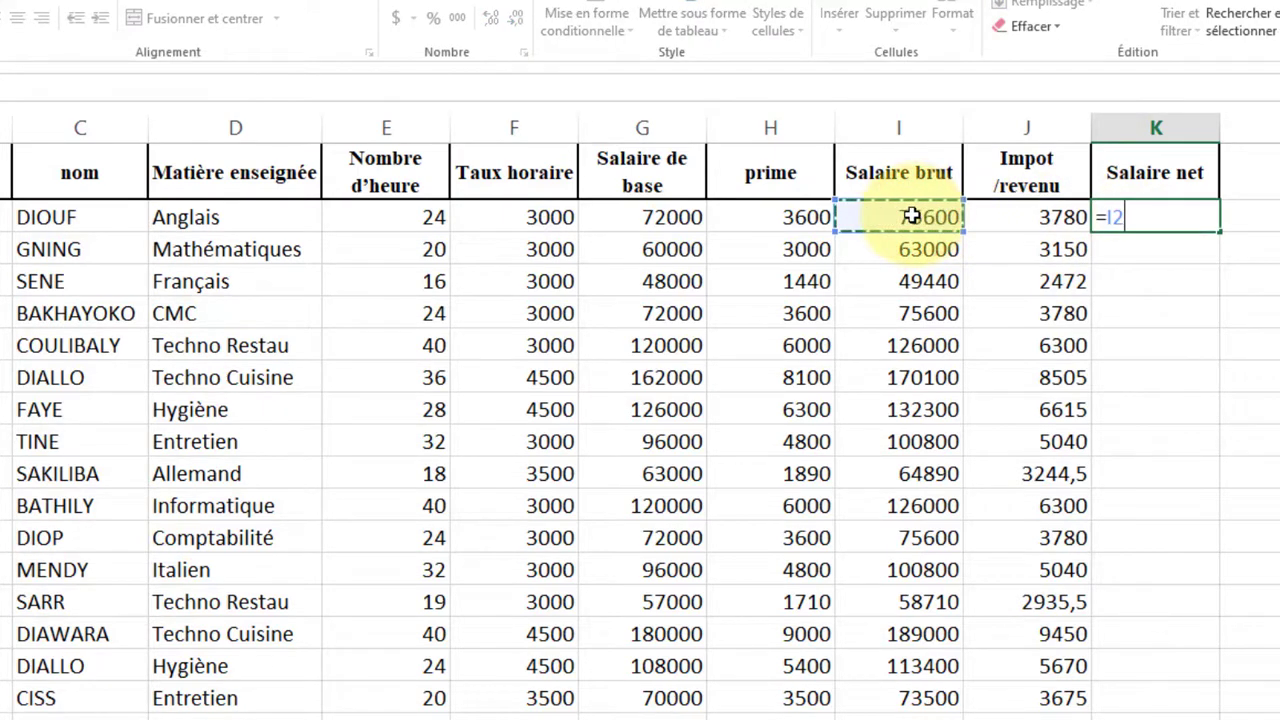
{"action": "type", "text": "-"}
{"action": "left_click", "coordinate": [1024, 217]}
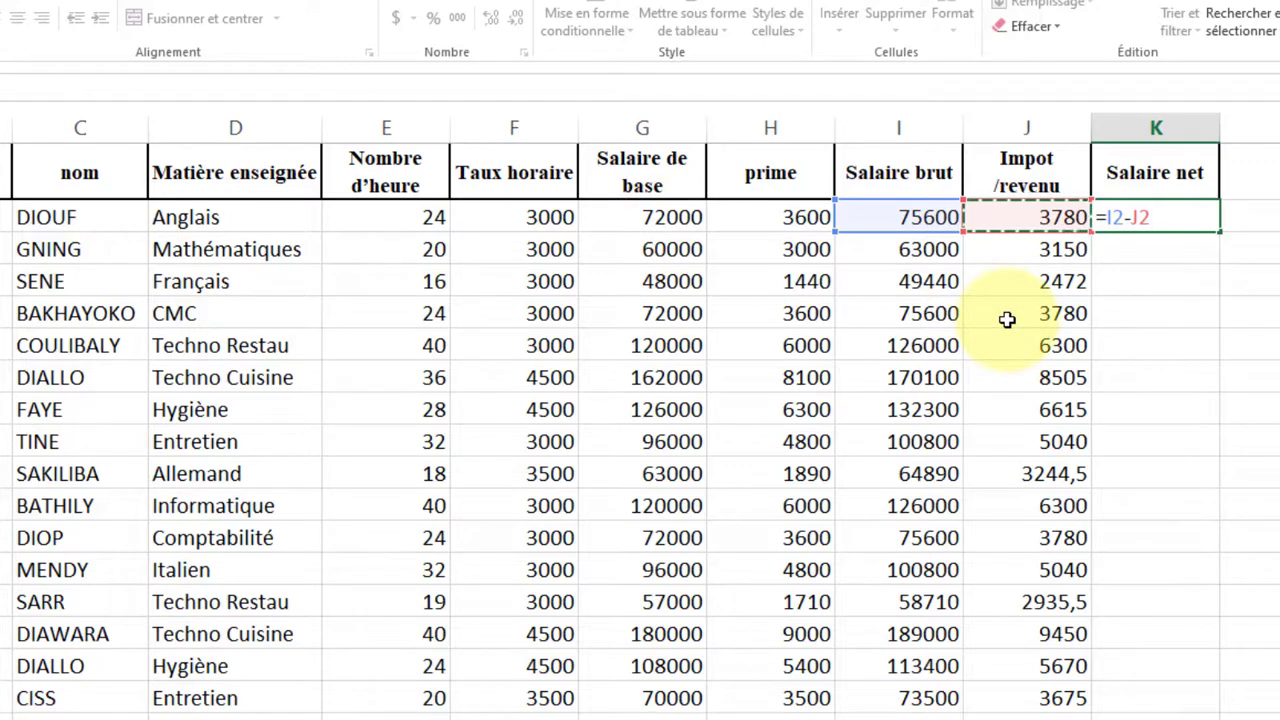
{"action": "key", "text": "Return"}
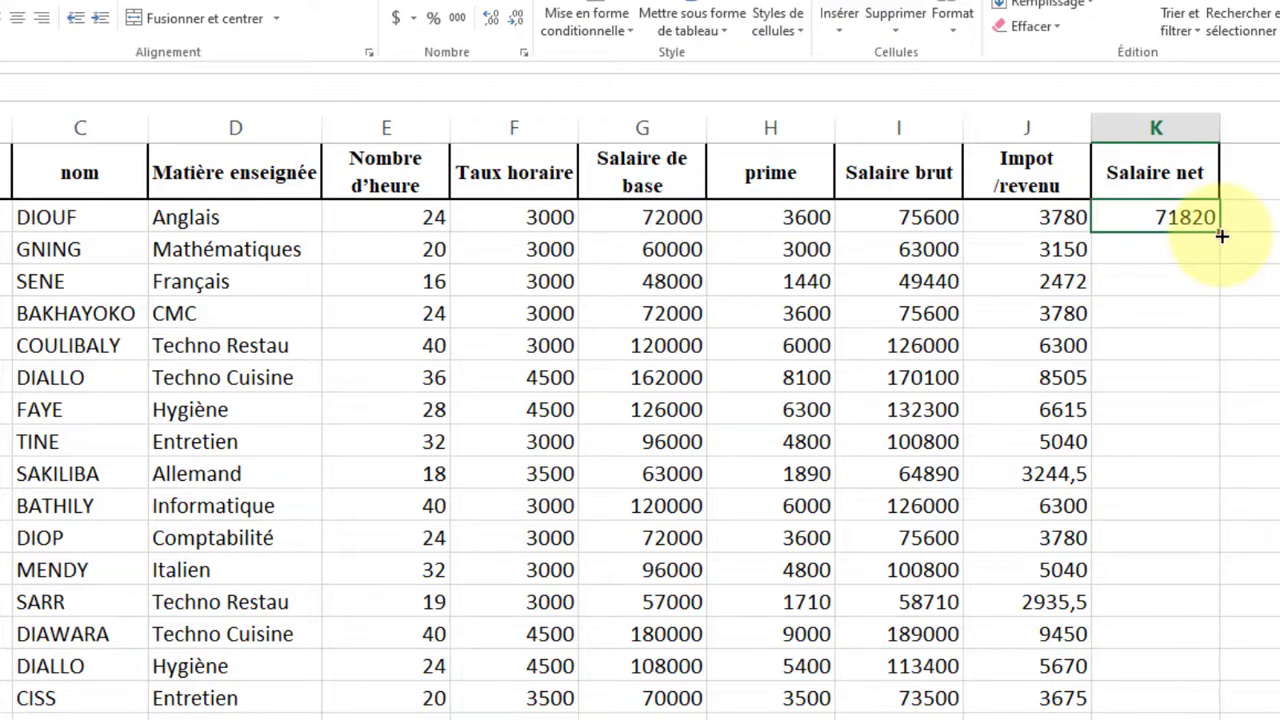
{"action": "mouse_move", "coordinate": [1221, 236]}
{"action": "left_mouse_down"}
{"action": "mouse_move", "coordinate": [1212, 712]}
{"action": "mouse_move", "coordinate": [1158, 702]}
{"action": "left_mouse_up"}
{"action": "scroll", "coordinate": [640, 420], "scroll_direction": "up", "scroll_amount": 3}
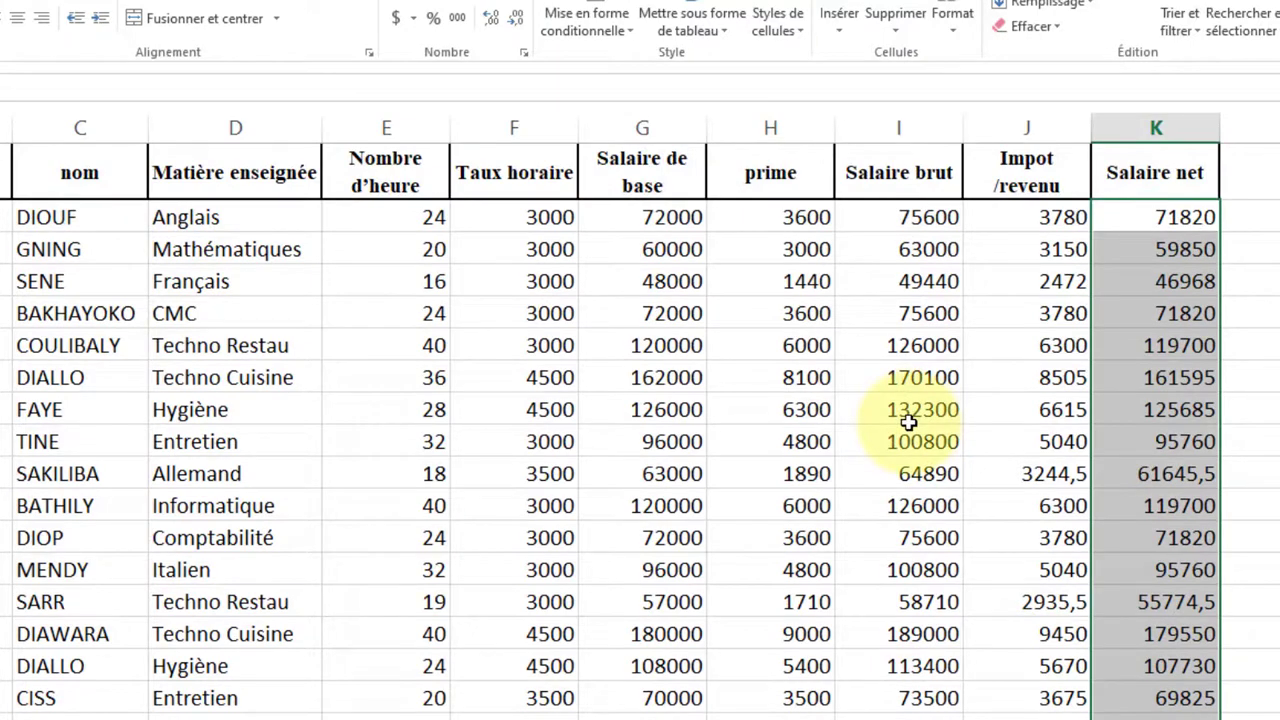
Select the whole payroll table A1:K26 and set a thick blue outline border in the cell format settings
{"action": "left_click_drag", "start_coordinate": [1155, 170], "coordinate": [40, 641]}
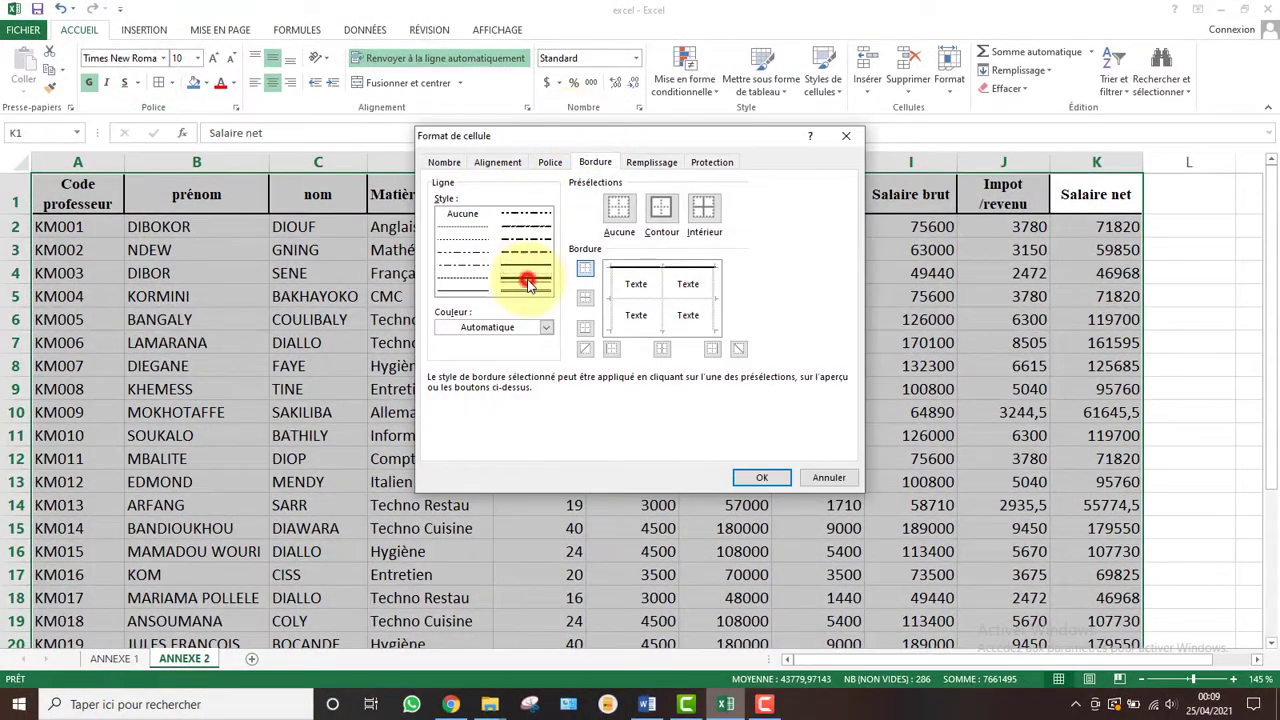
{"action": "left_click", "coordinate": [528, 283]}
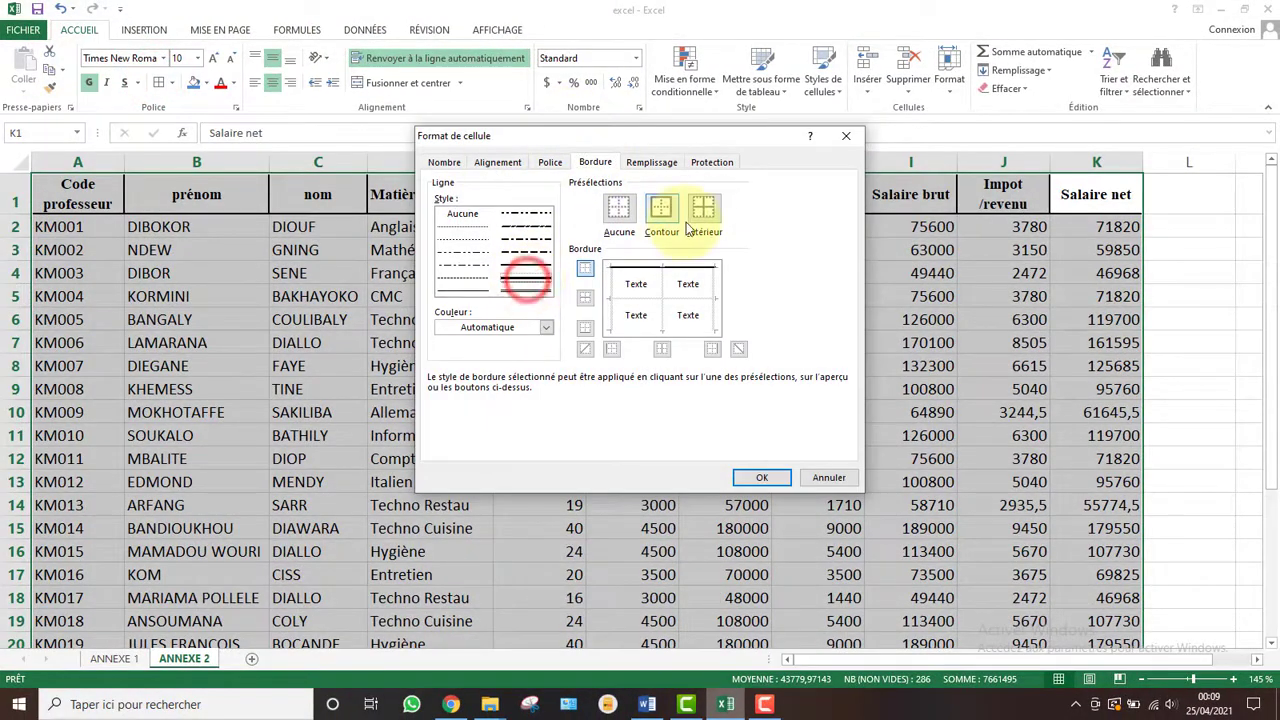
{"action": "left_click", "coordinate": [661, 213]}
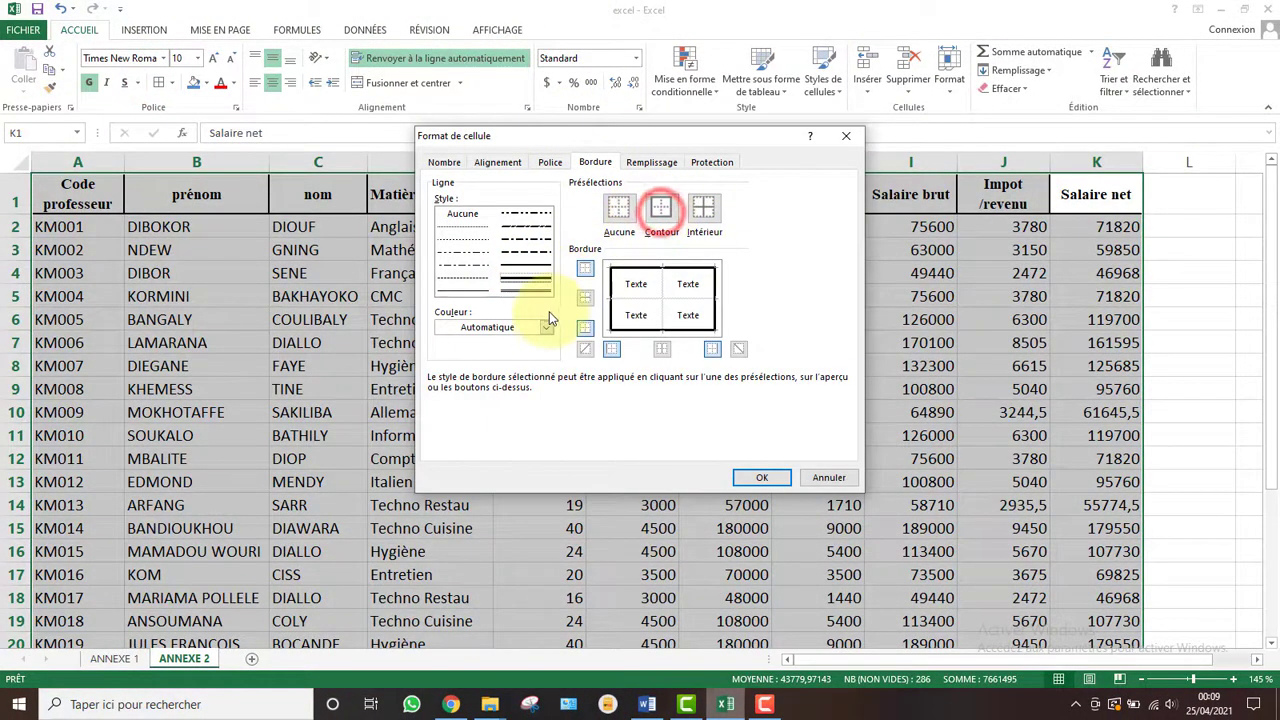
{"action": "left_click", "coordinate": [546, 327]}
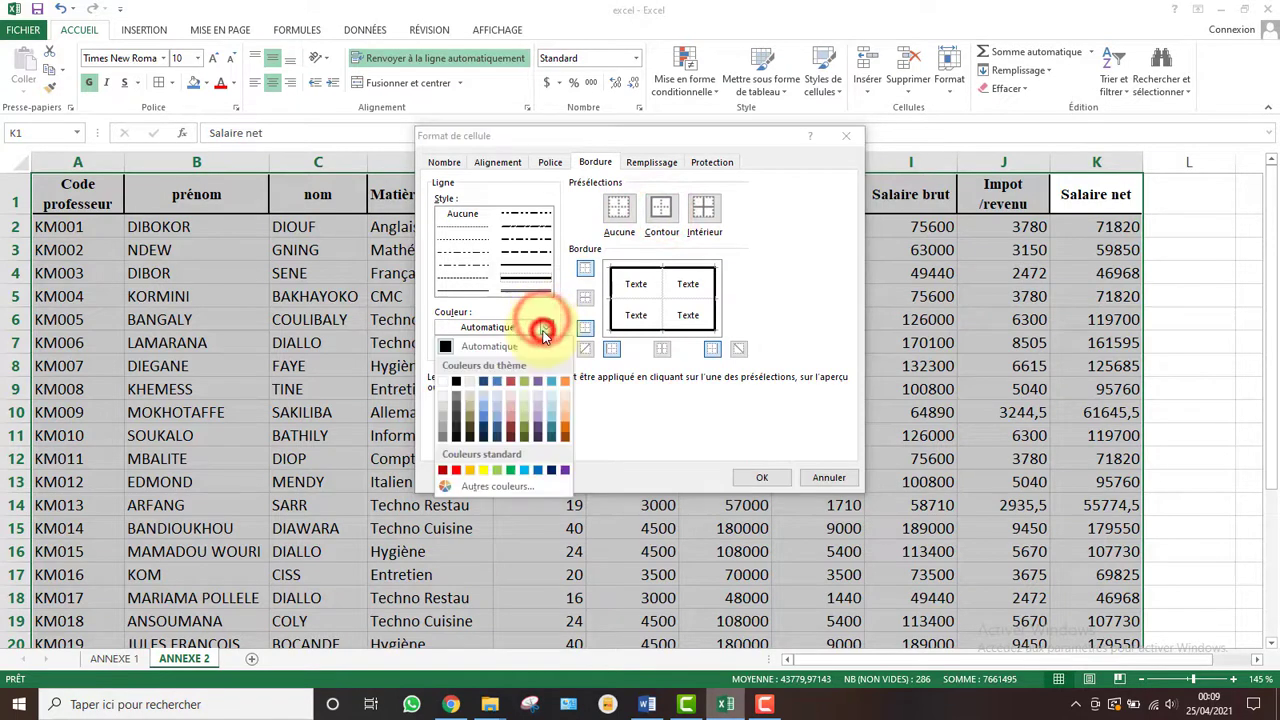
{"action": "left_click", "coordinate": [484, 427]}
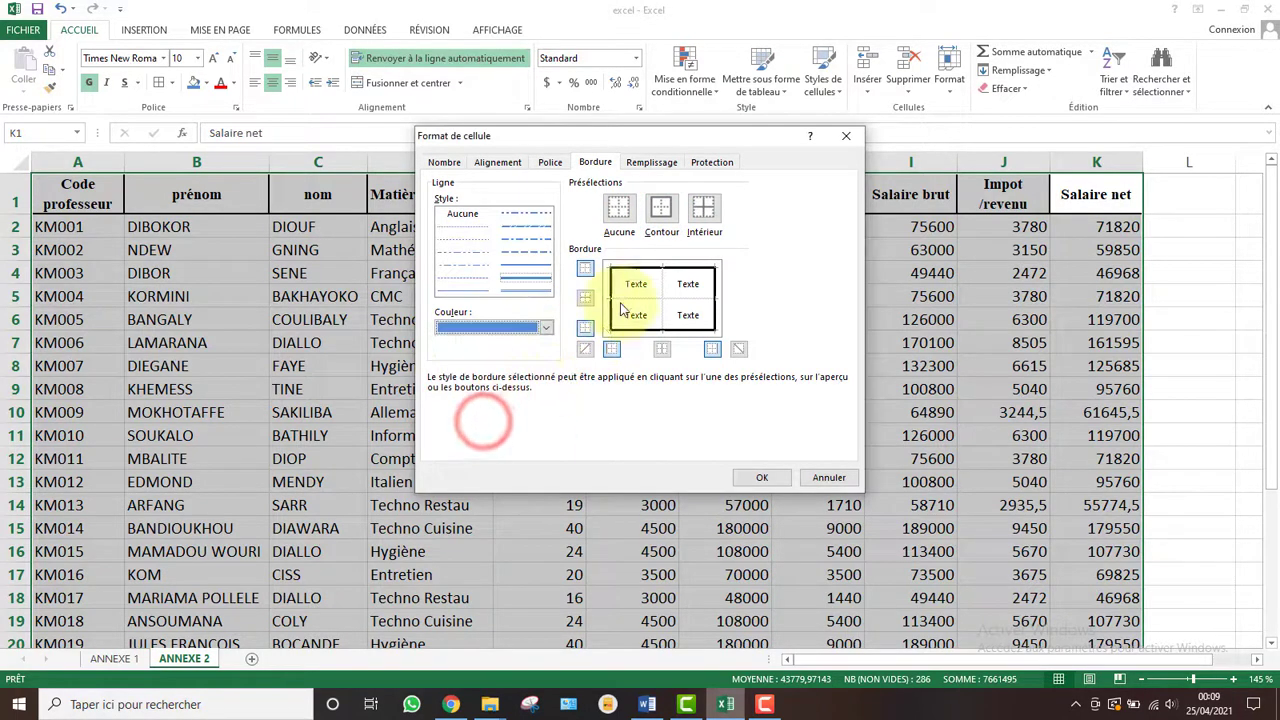
{"action": "left_click", "coordinate": [661, 208]}
Set thin blue dash-dot lines for the table's inside borders and apply the border format
{"action": "left_click", "coordinate": [477, 254]}
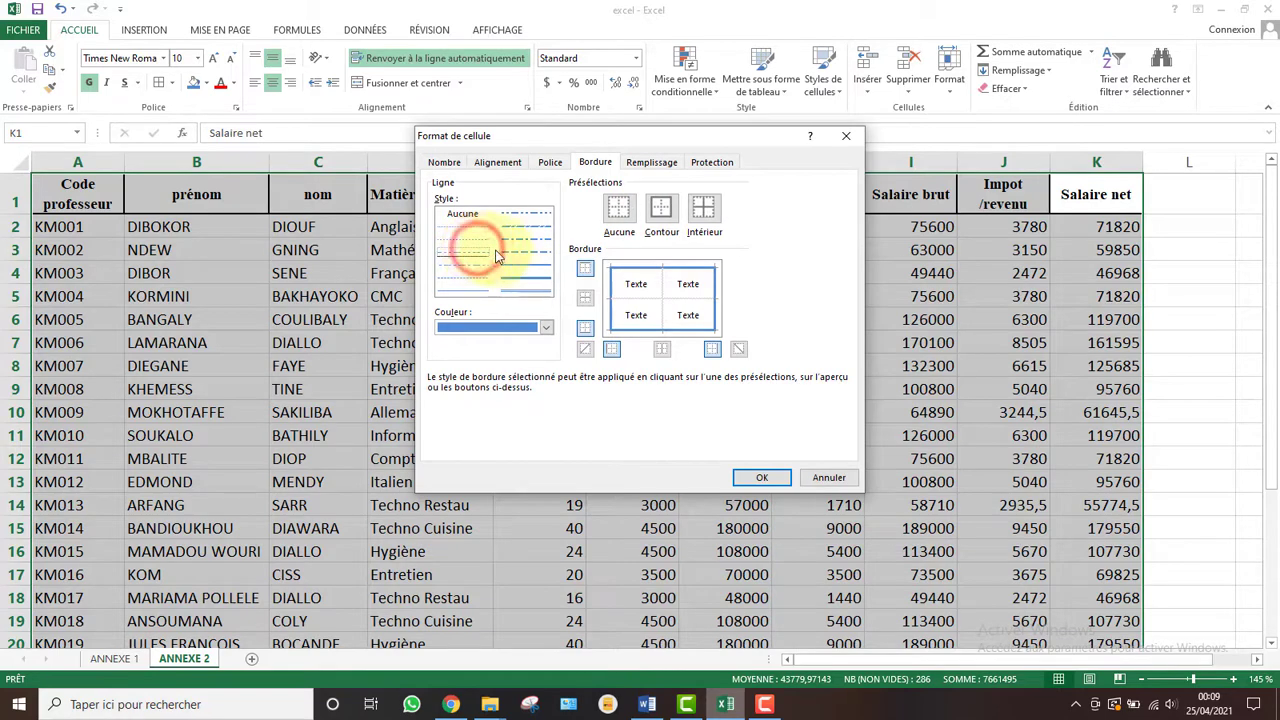
{"action": "left_click", "coordinate": [704, 207]}
{"action": "left_click", "coordinate": [762, 484]}
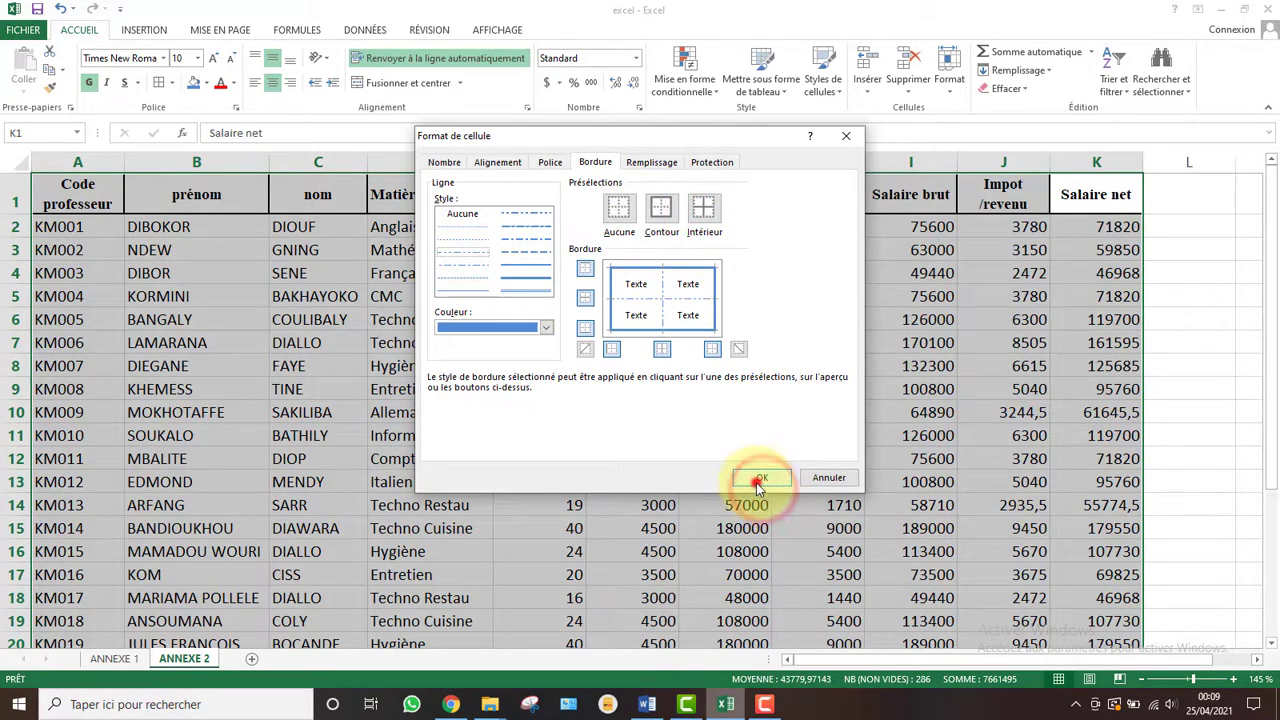
{"action": "left_click", "coordinate": [863, 388]}
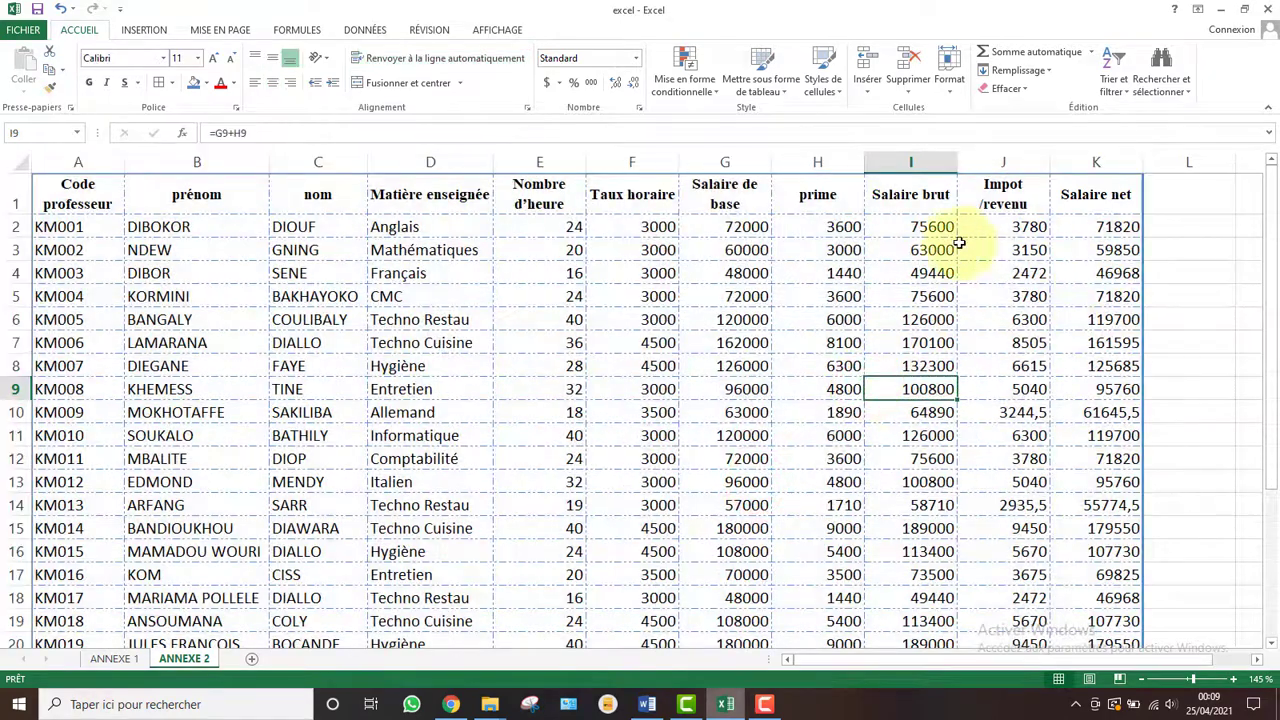
Format the Salaire brut, Impot/revenu and Salaire net values in I2:K26 to show no decimals
{"action": "left_click_drag", "start_coordinate": [892, 227], "coordinate": [1105, 603]}
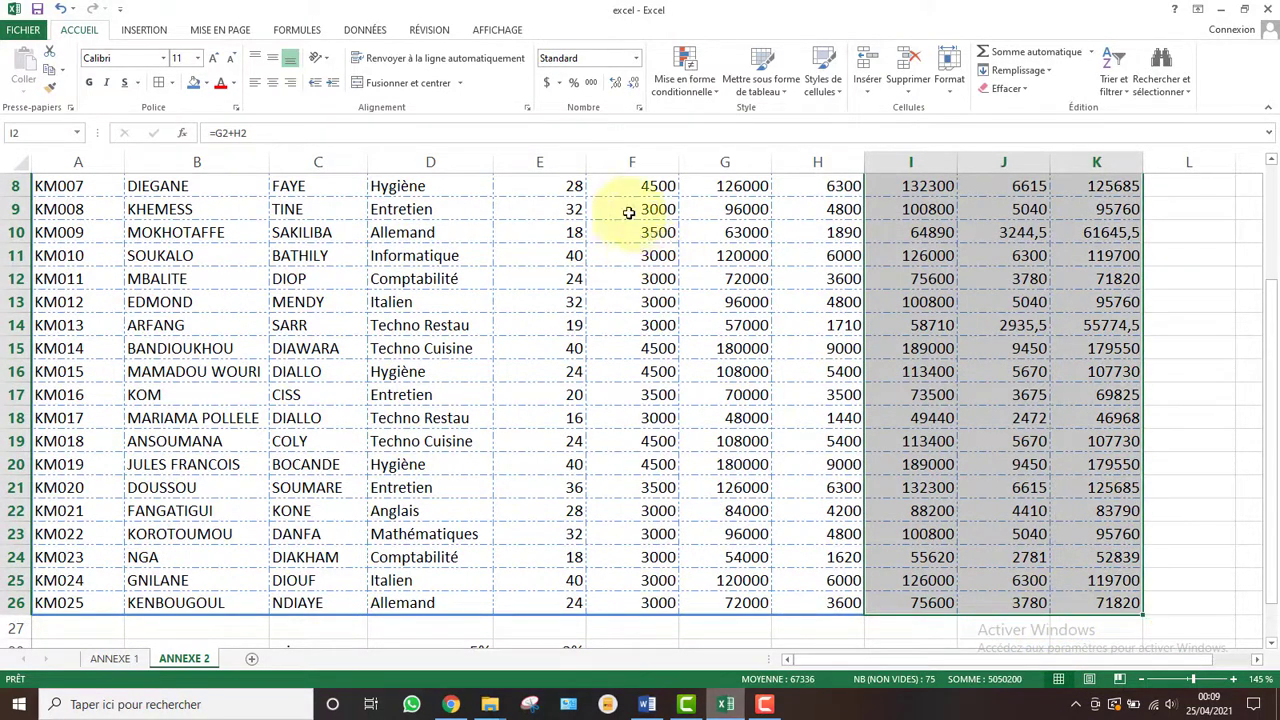
{"action": "left_click", "coordinate": [630, 88]}
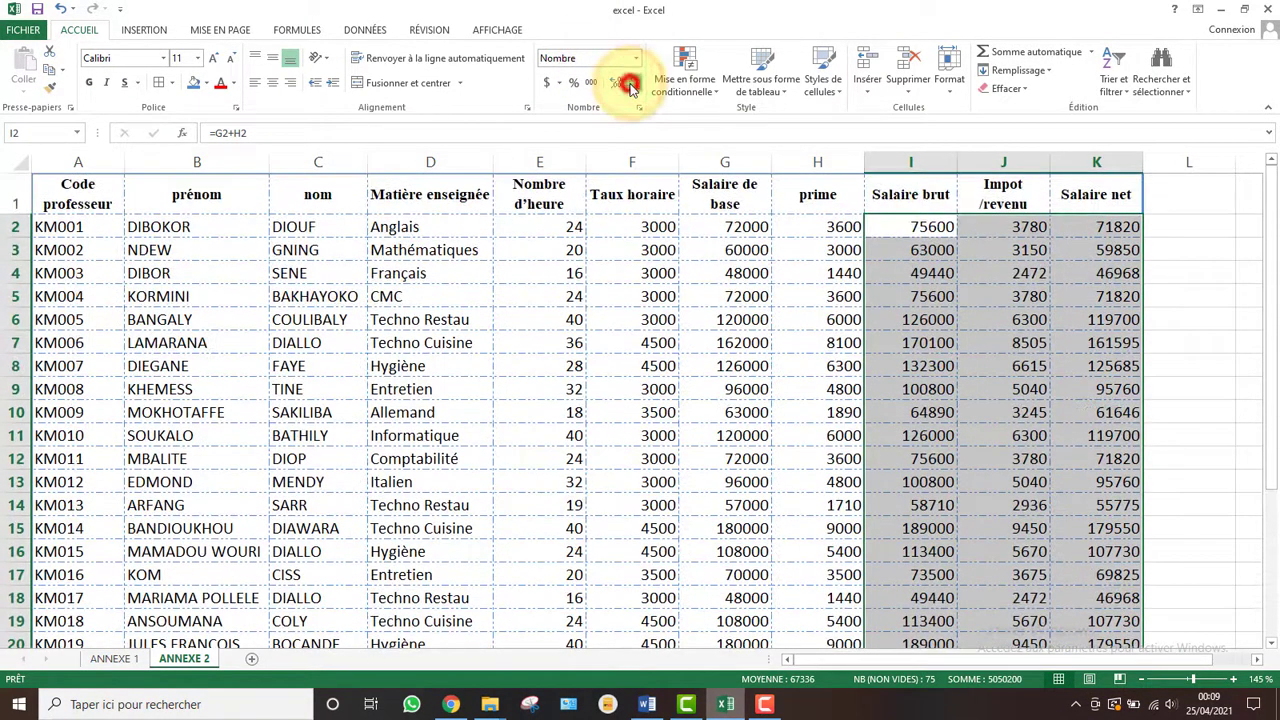
Format the Taux horaire to Salaire net values in F2:K26 with thousands separators and no decimals
{"action": "left_click", "coordinate": [738, 224]}
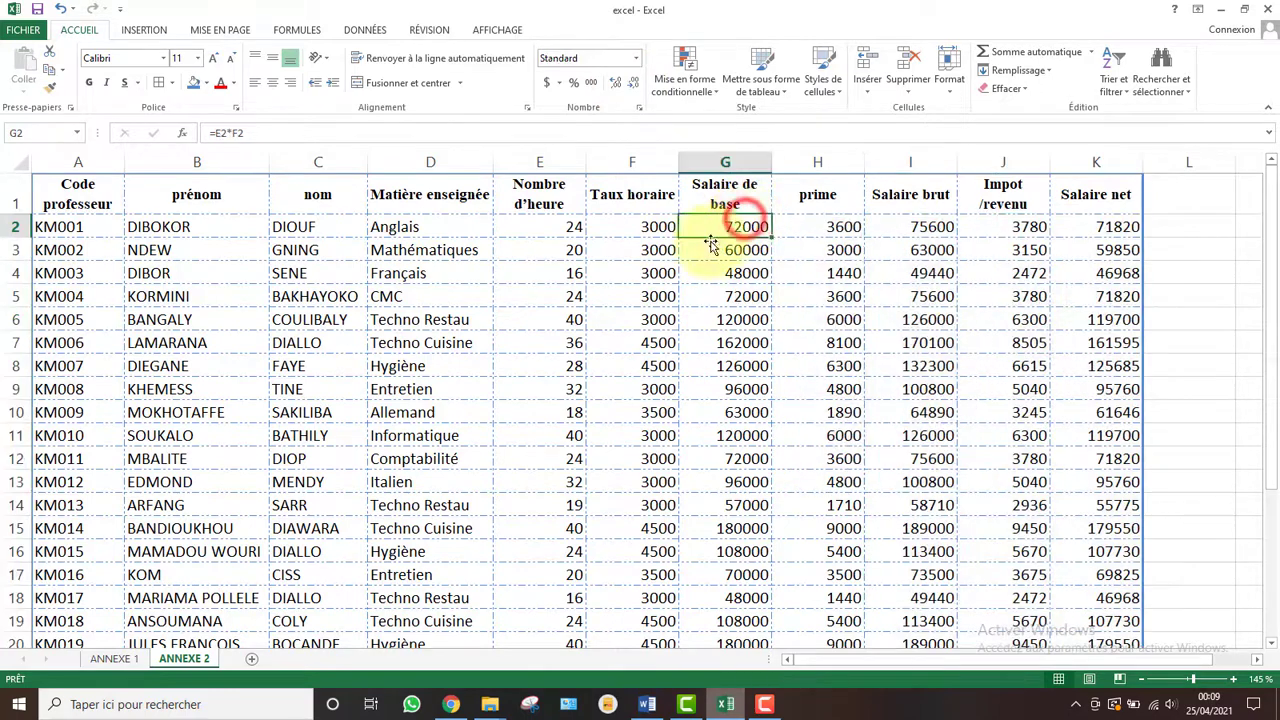
{"action": "mouse_move", "coordinate": [622, 218]}
{"action": "left_mouse_down"}
{"action": "mouse_move", "coordinate": [994, 280]}
{"action": "mouse_move", "coordinate": [1123, 623]}
{"action": "mouse_move", "coordinate": [1122, 680]}
{"action": "mouse_move", "coordinate": [1105, 600]}
{"action": "mouse_move", "coordinate": [1114, 606]}
{"action": "mouse_move", "coordinate": [608, 257]}
{"action": "mouse_move", "coordinate": [571, 51]}
{"action": "mouse_move", "coordinate": [622, 168]}
{"action": "mouse_move", "coordinate": [628, 223]}
{"action": "left_mouse_up"}
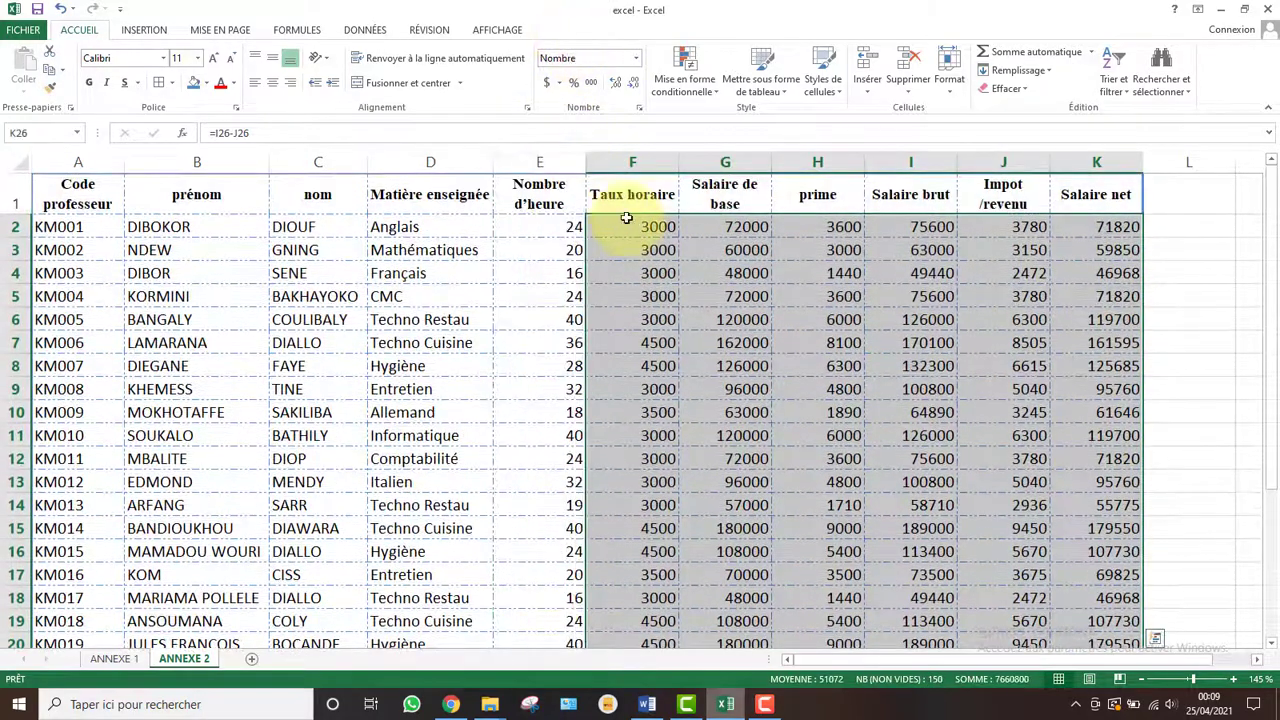
{"action": "left_click", "coordinate": [590, 82]}
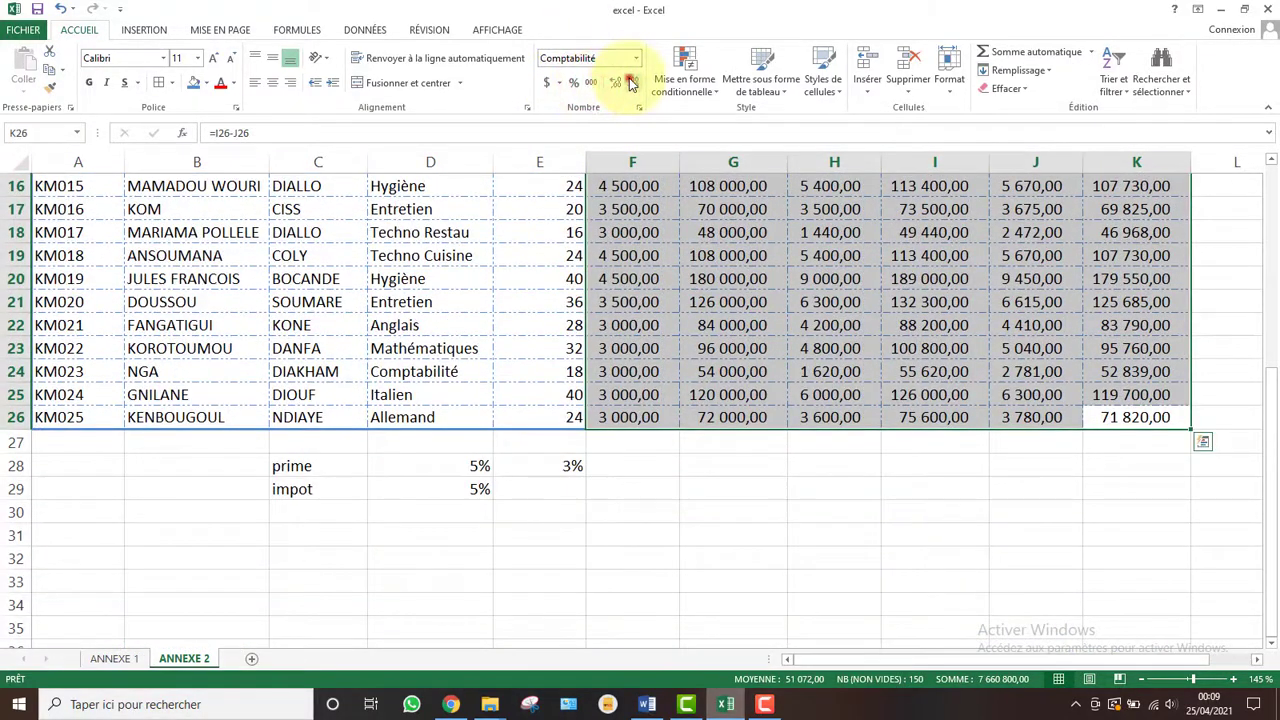
{"action": "left_click", "coordinate": [630, 84]}
{"action": "left_click", "coordinate": [630, 84]}
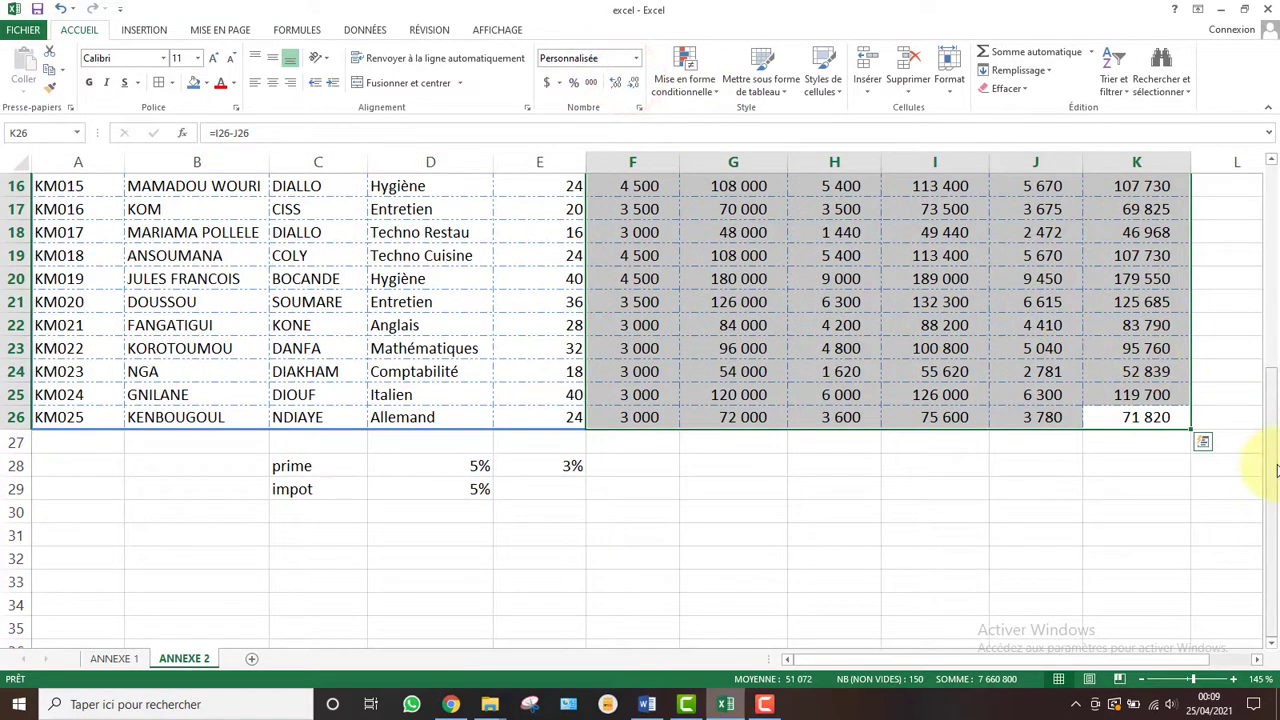
{"action": "left_click_drag", "start_coordinate": [1275, 465], "coordinate": [1234, 274]}
{"action": "left_click", "coordinate": [986, 288]}
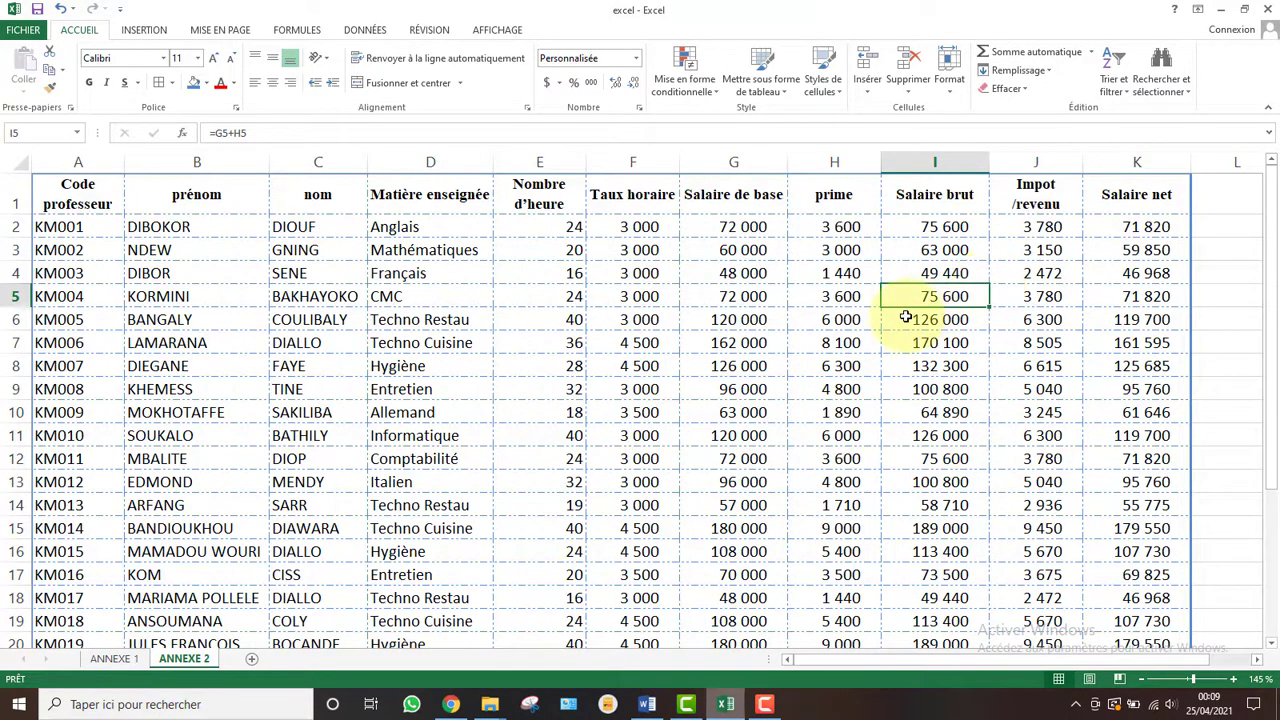
Switch to the Word assignment and highlight "le salaire net total" in yellow in the histogram task under TRAVAIL A FAIRE
{"action": "left_click", "coordinate": [647, 708]}
{"action": "left_click", "coordinate": [603, 470]}
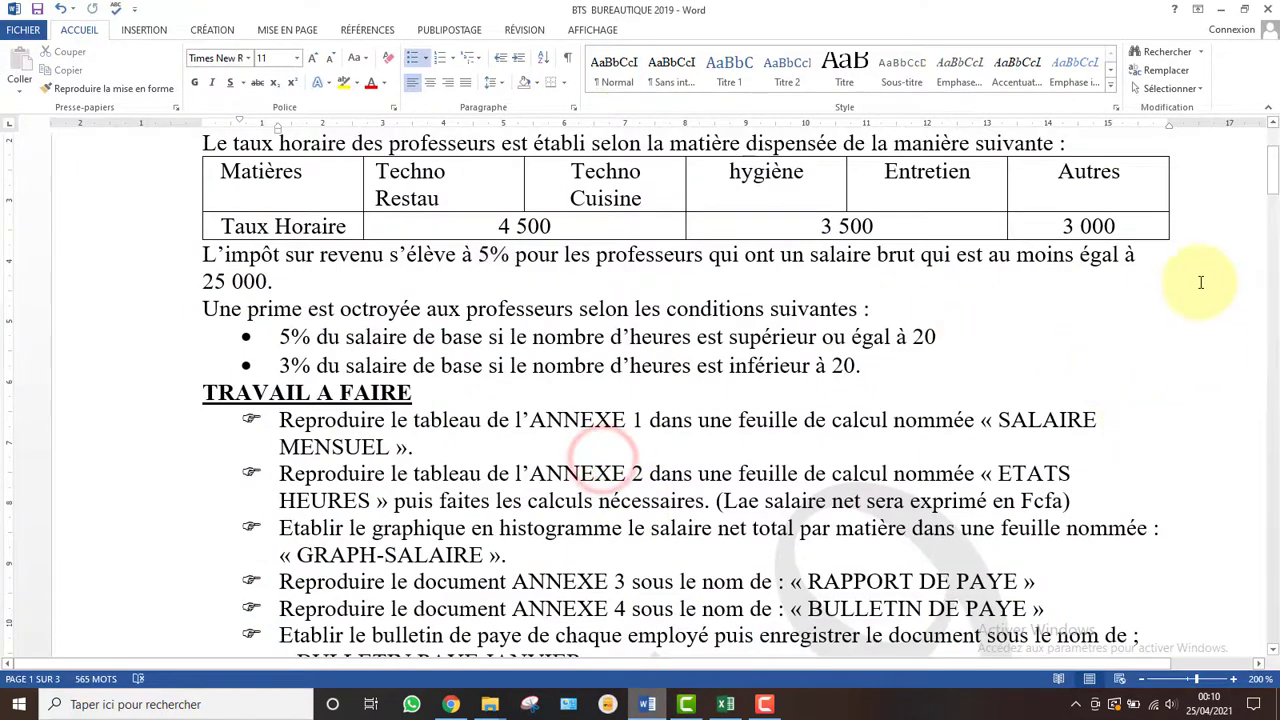
{"action": "left_click_drag", "start_coordinate": [1275, 180], "coordinate": [1275, 190]}
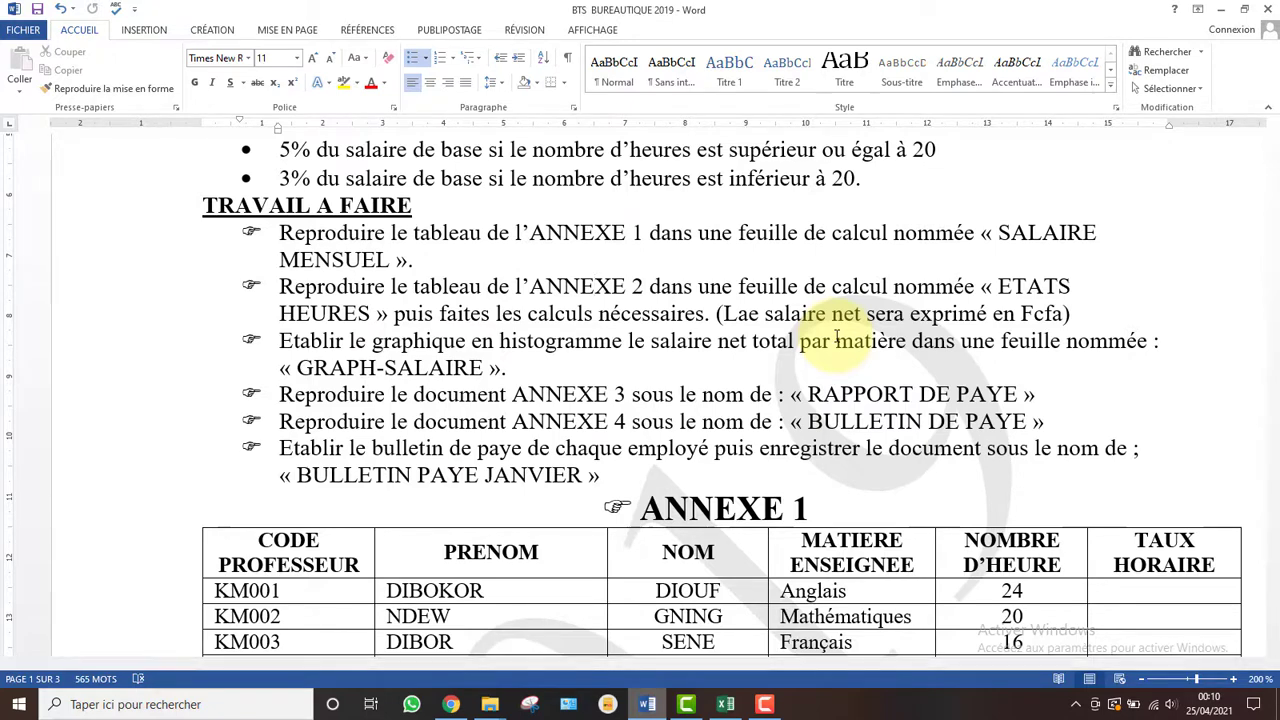
{"action": "left_click", "coordinate": [718, 705]}
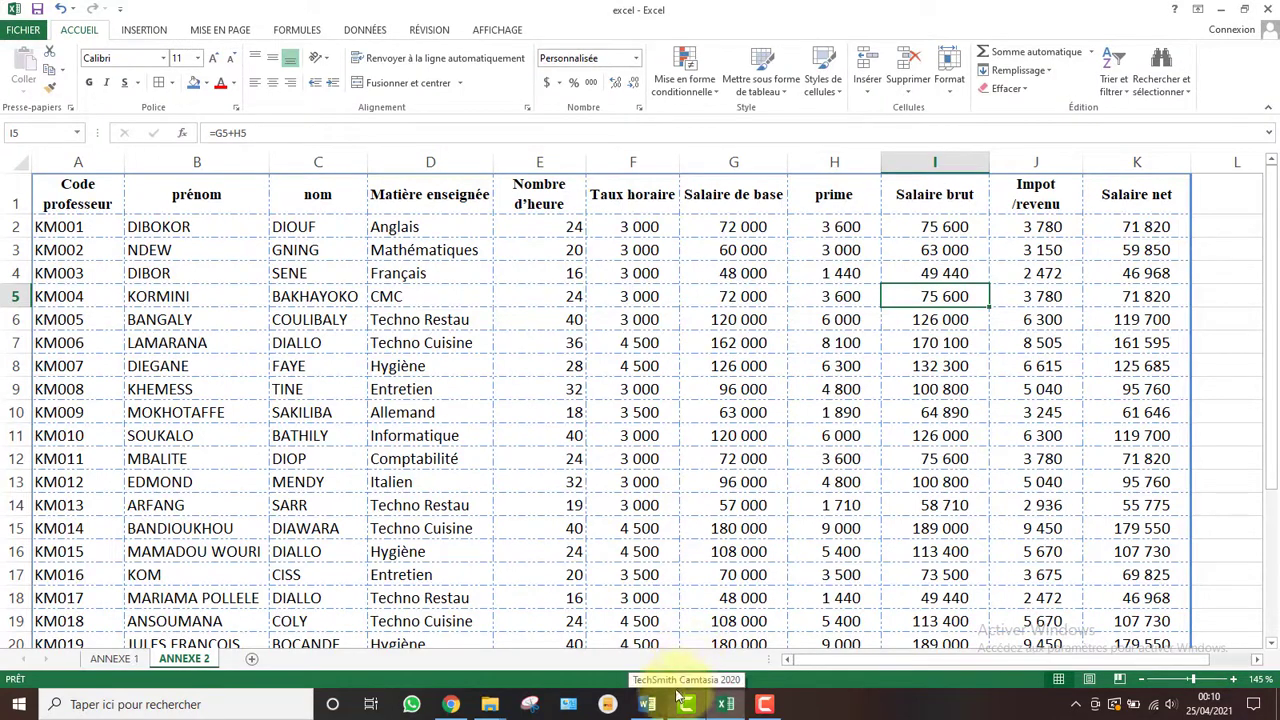
{"action": "left_click", "coordinate": [647, 704]}
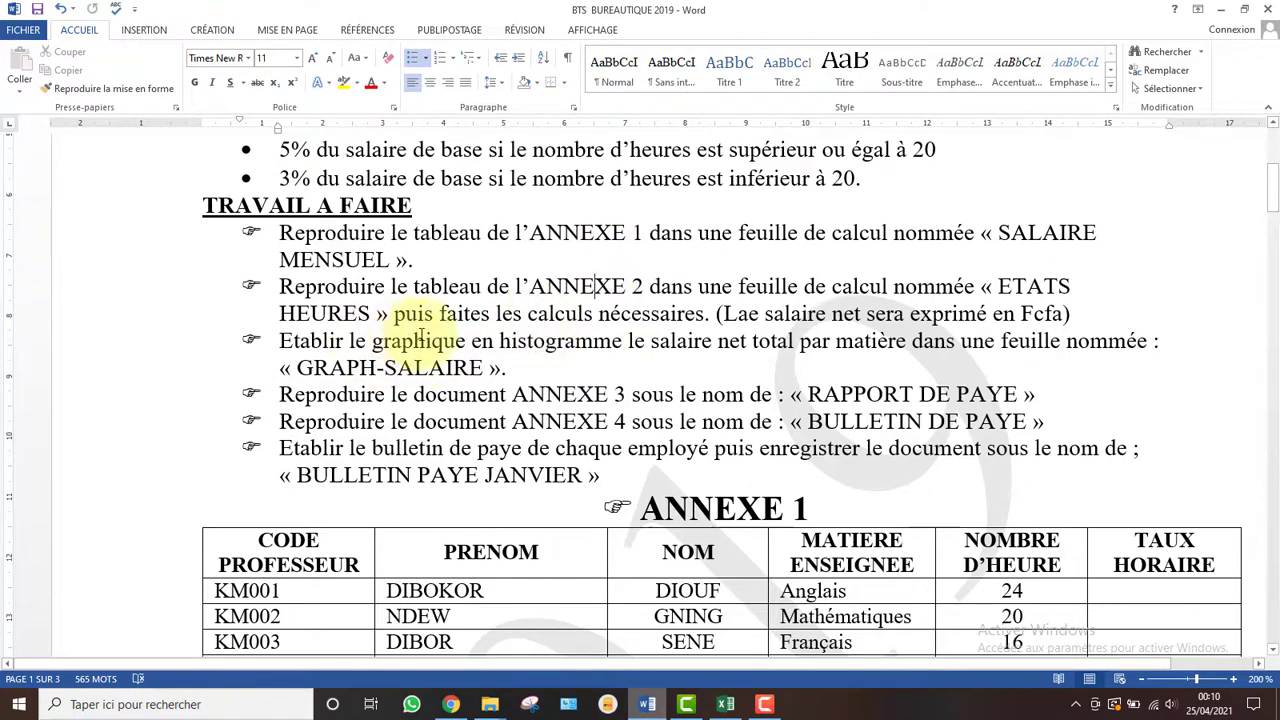
{"action": "left_click_drag", "start_coordinate": [719, 341], "coordinate": [795, 341]}
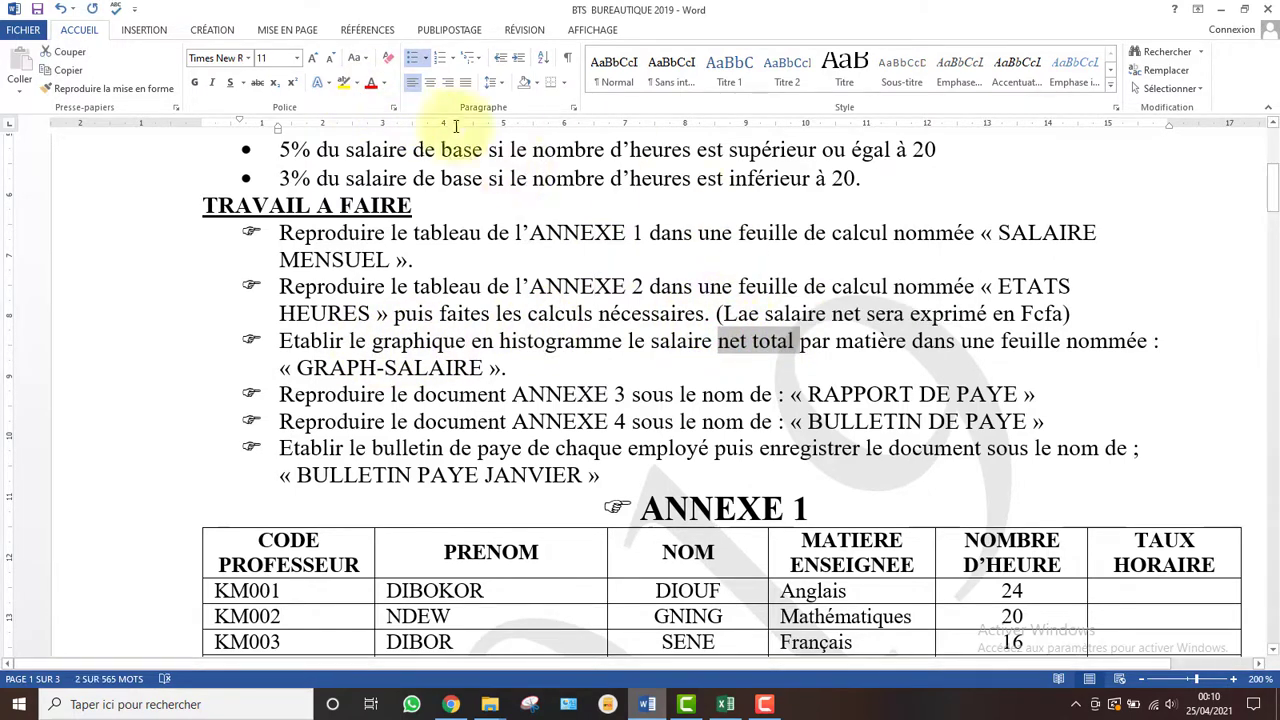
{"action": "left_click", "coordinate": [630, 341]}
{"action": "left_click_drag", "start_coordinate": [630, 341], "coordinate": [795, 341]}
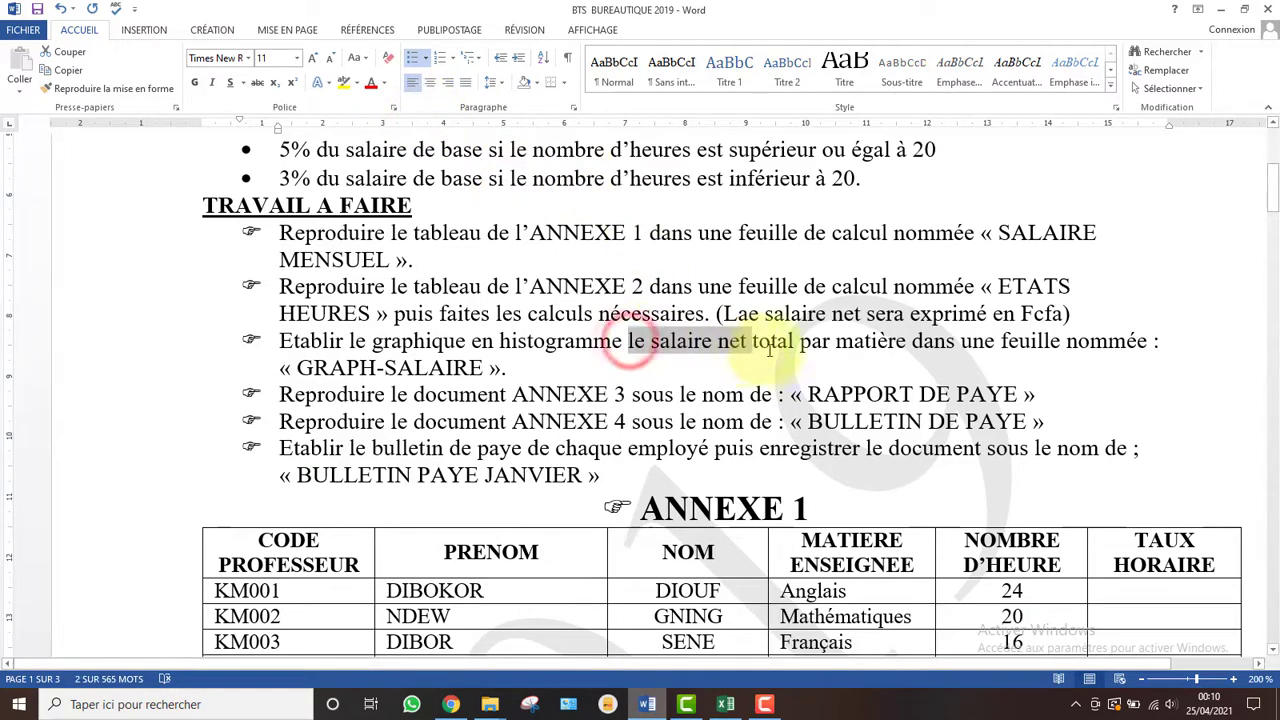
{"action": "left_click", "coordinate": [357, 85]}
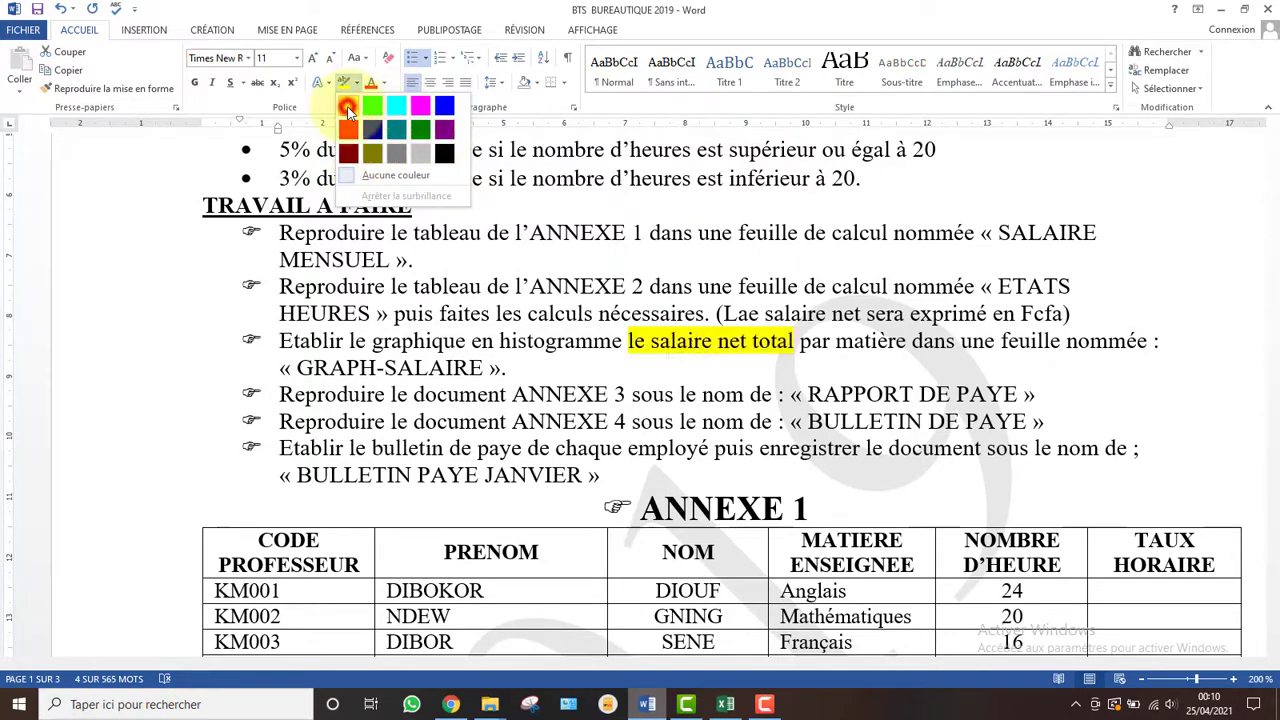
{"action": "left_click", "coordinate": [348, 105]}
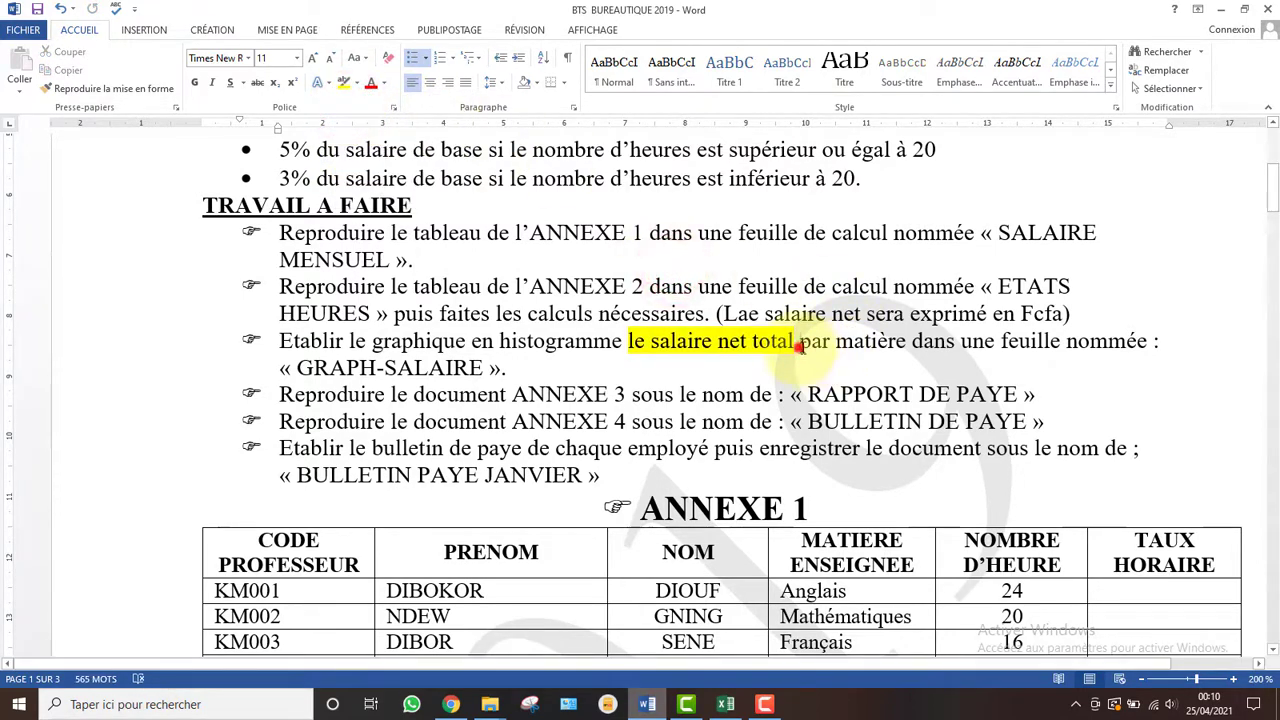
Highlight "par matière" in red in the same histogram task line
{"action": "left_click_drag", "start_coordinate": [799, 343], "coordinate": [877, 350]}
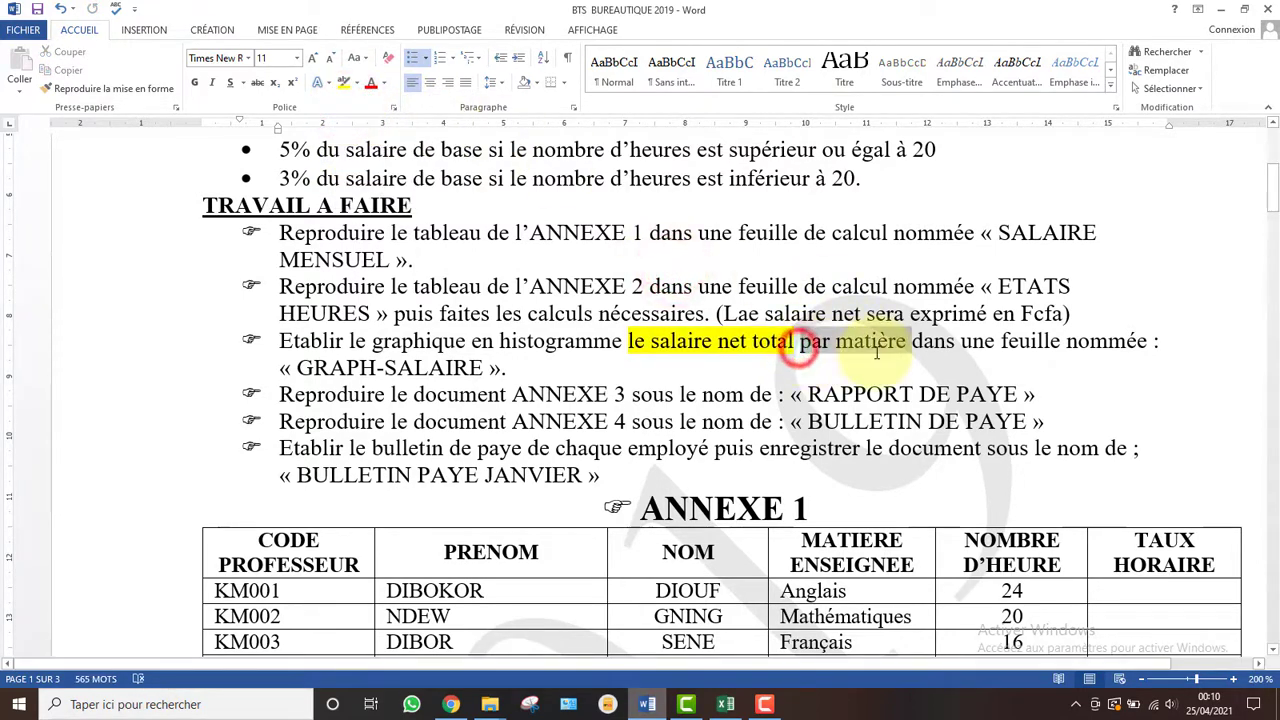
{"action": "left_click", "coordinate": [357, 86]}
{"action": "left_click", "coordinate": [357, 128]}
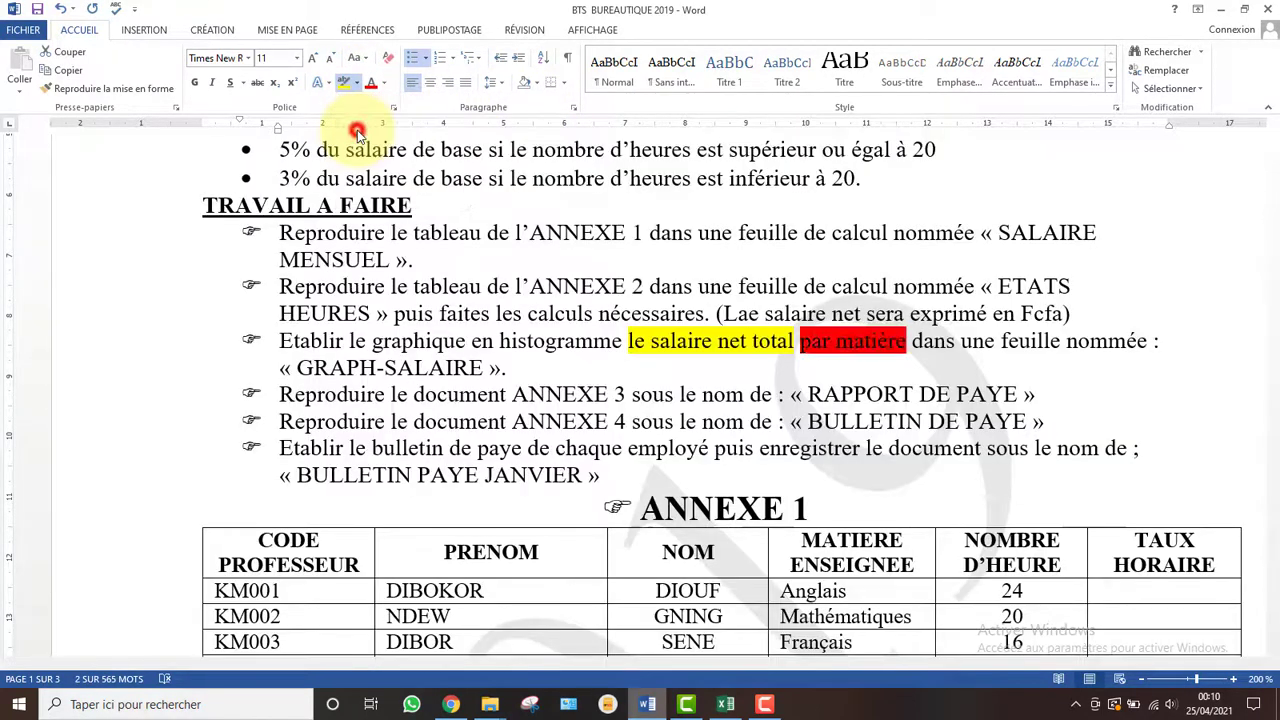
{"action": "left_click", "coordinate": [632, 341]}
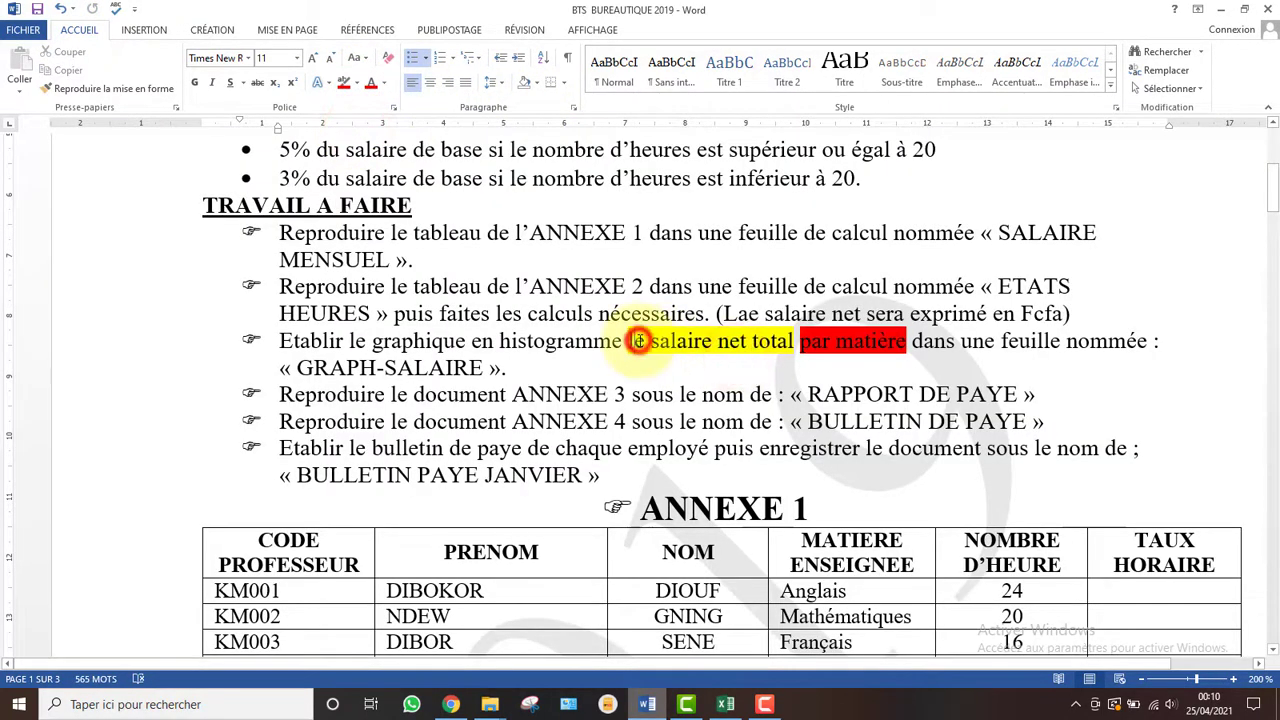
{"action": "left_click", "coordinate": [868, 339]}
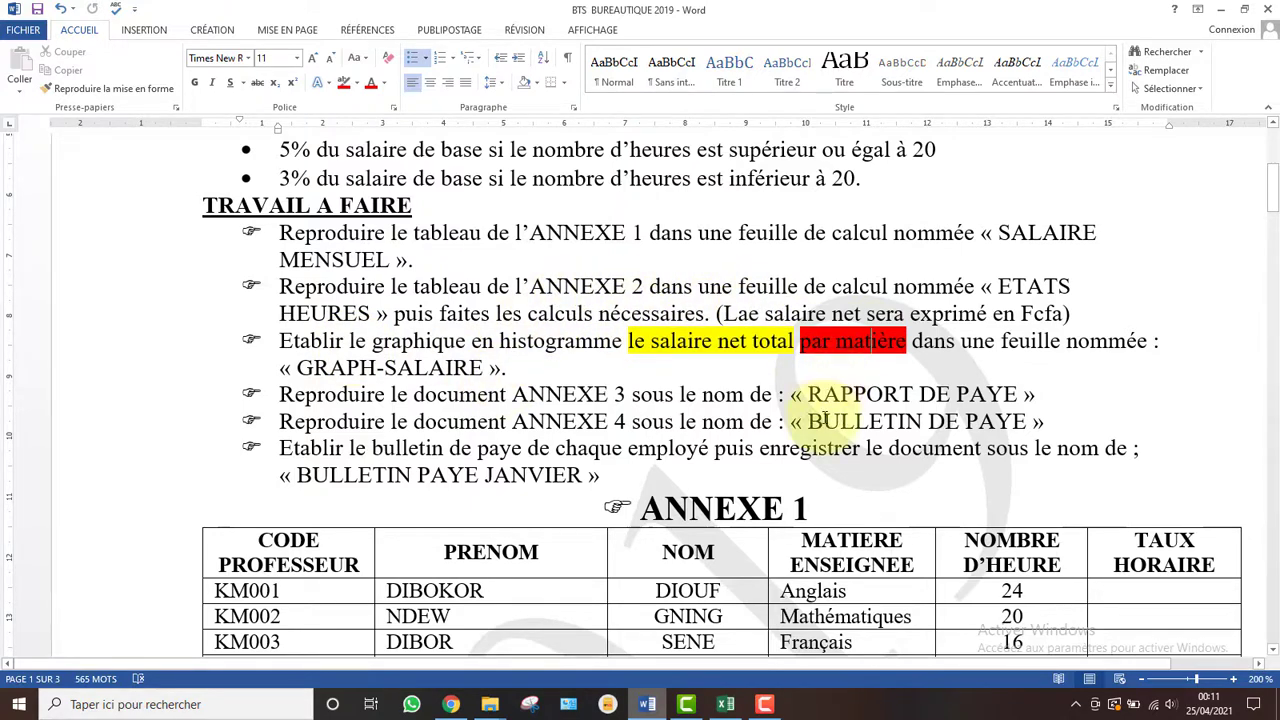
Return to the Excel workbook, add a new sheet after ANNEXE 2 and name it SOUS TOTAL
{"action": "left_click", "coordinate": [726, 706]}
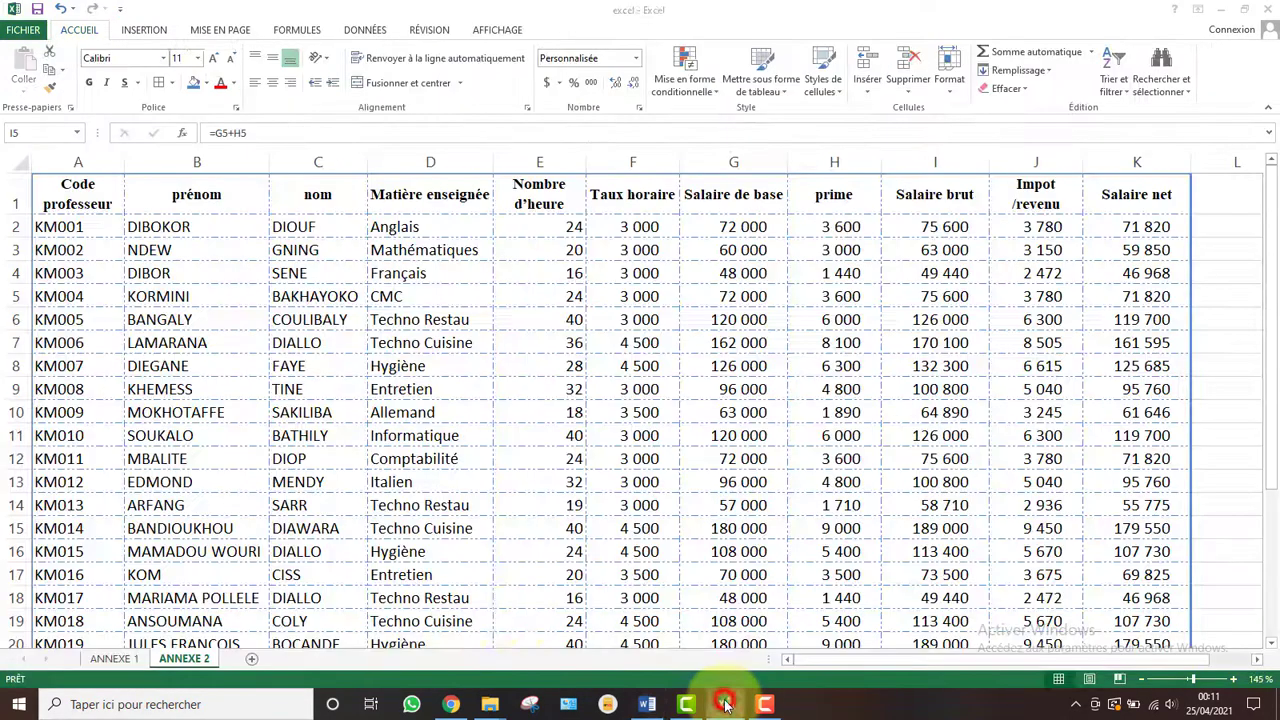
{"action": "left_click", "coordinate": [252, 655]}
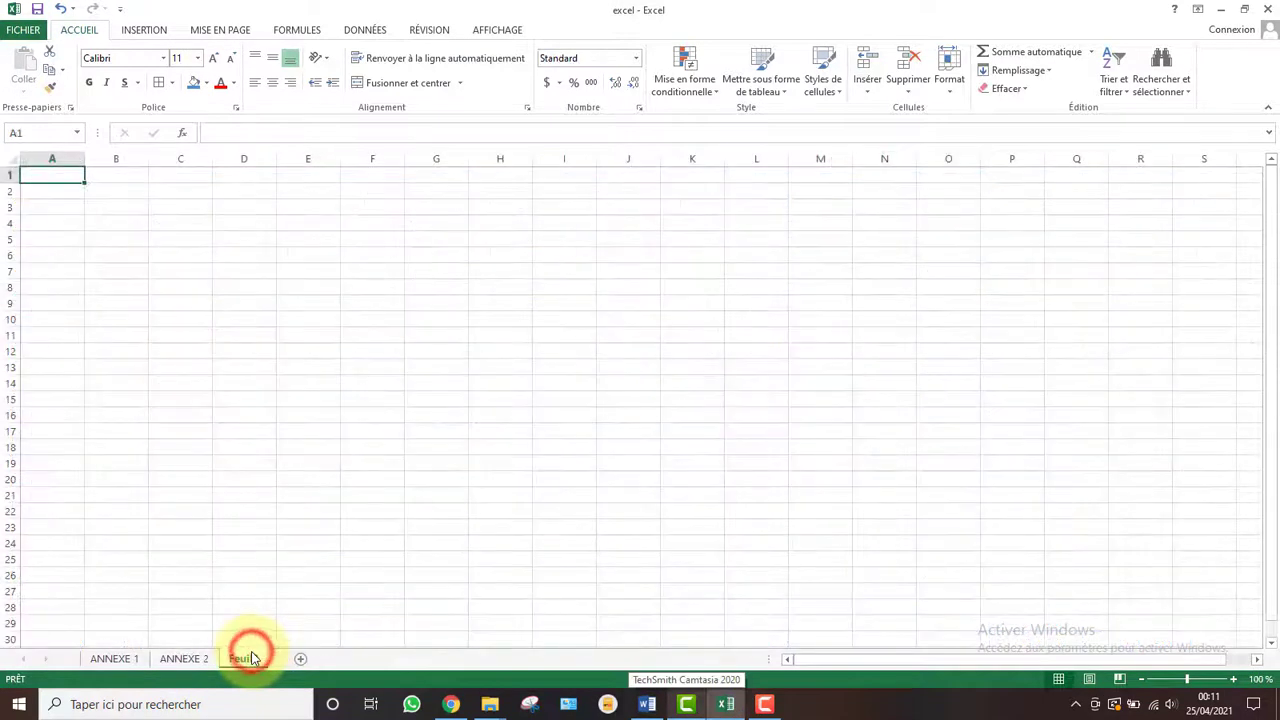
{"action": "double_click", "coordinate": [252, 658]}
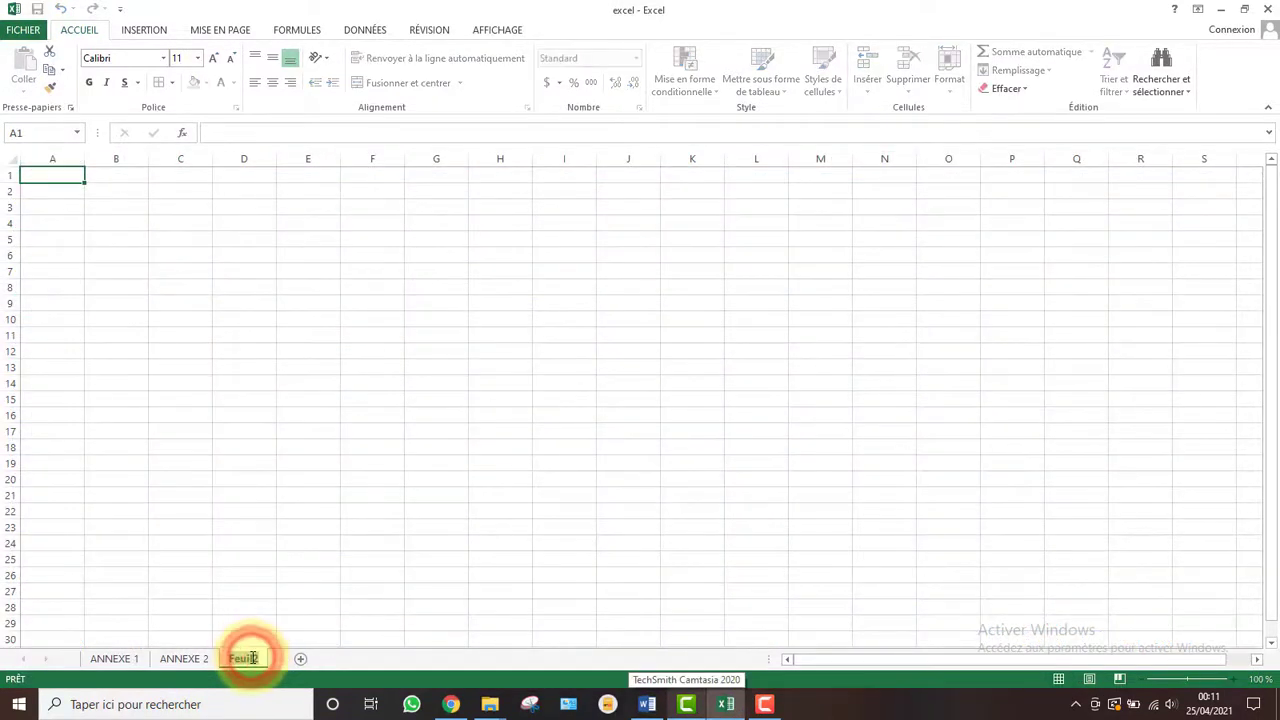
{"action": "type", "text": "so"}
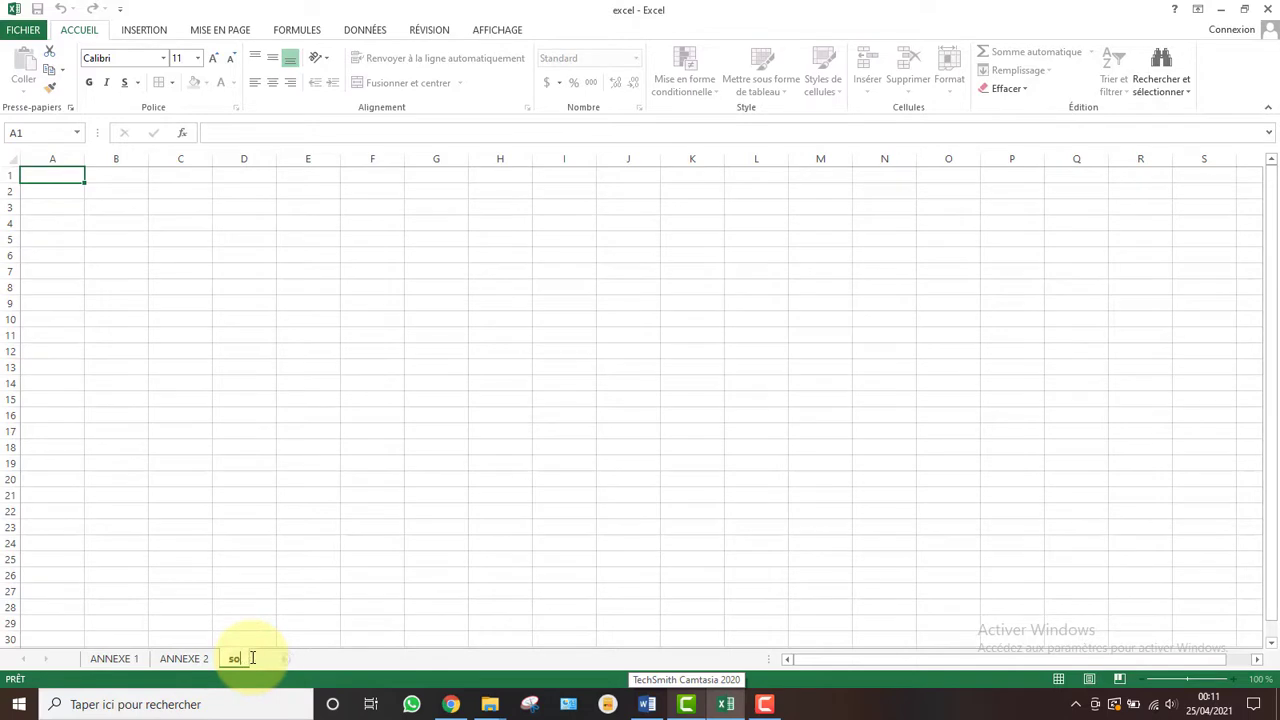
{"action": "key", "text": "BackSpace"}
{"action": "key", "text": "BackSpace"}
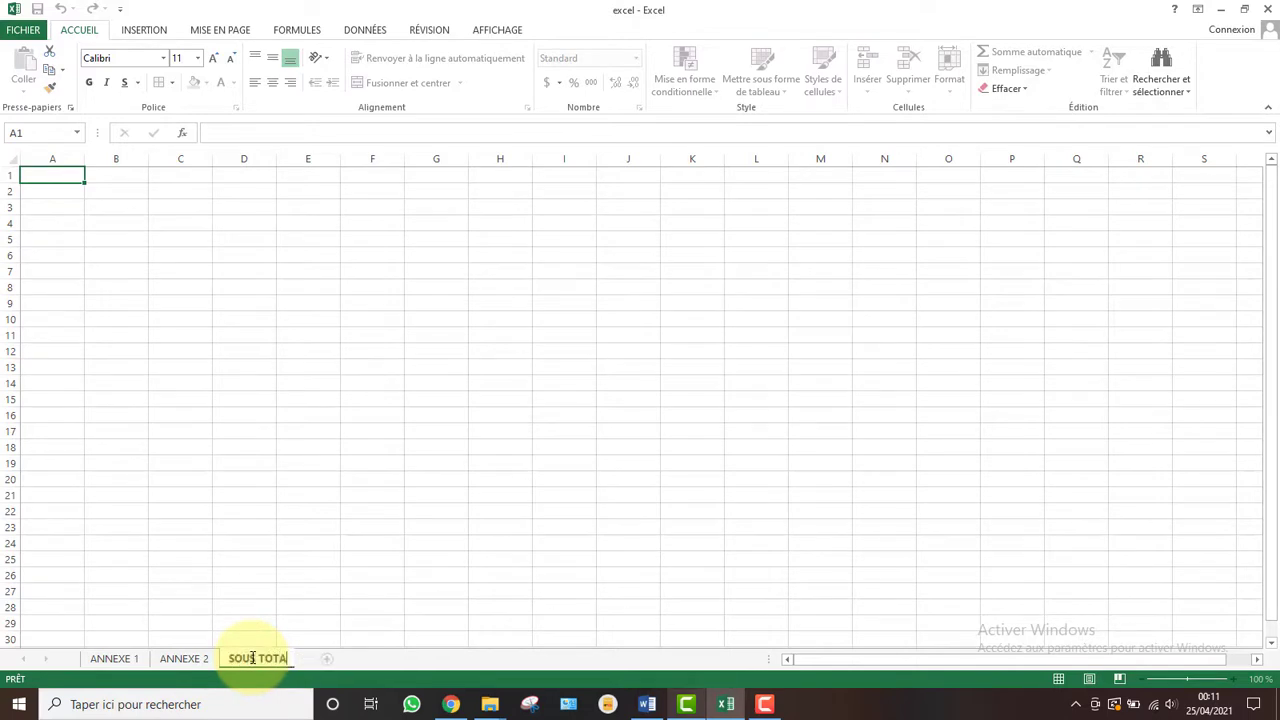
{"action": "key", "text": "Return"}
{"action": "left_click", "coordinate": [423, 584]}
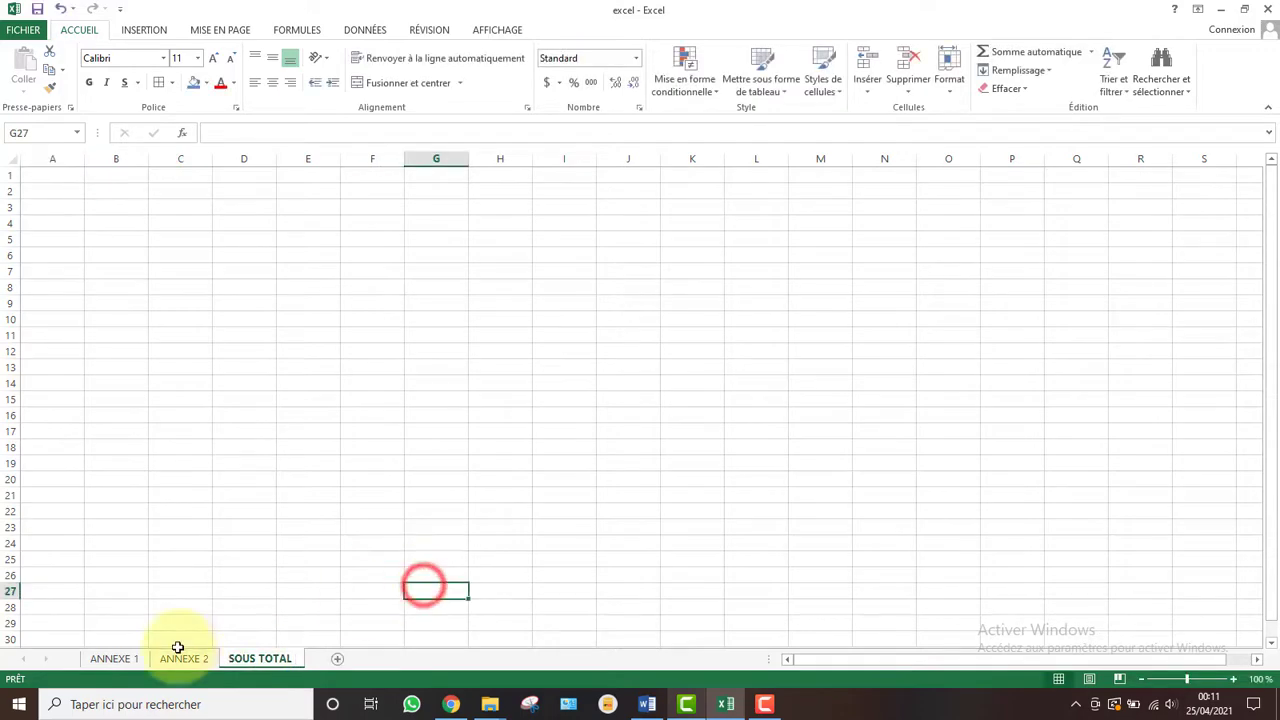
Copy the Matière enseignée column D1:D26 from ANNEXE 2 and paste it as links at A1 of SOUS TOTAL
{"action": "left_click", "coordinate": [183, 658]}
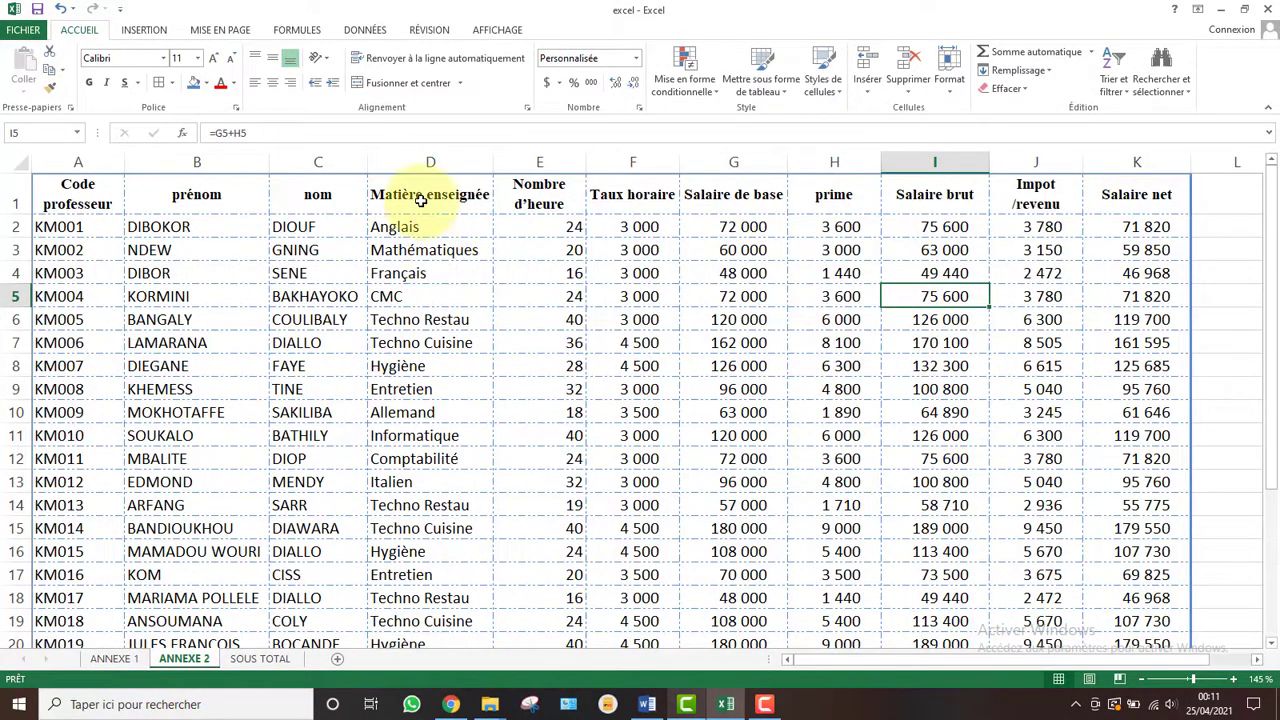
{"action": "left_click_drag", "start_coordinate": [420, 200], "coordinate": [400, 597]}
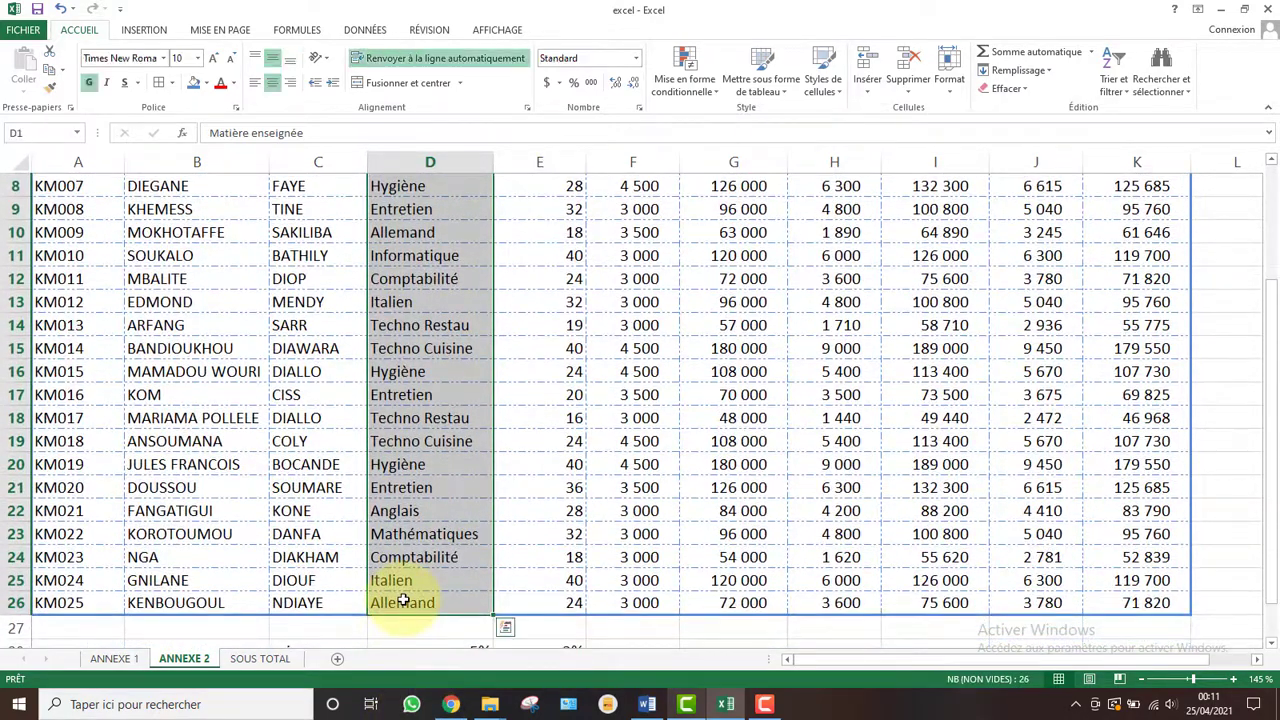
{"action": "right_click", "coordinate": [390, 371]}
{"action": "left_click", "coordinate": [429, 78]}
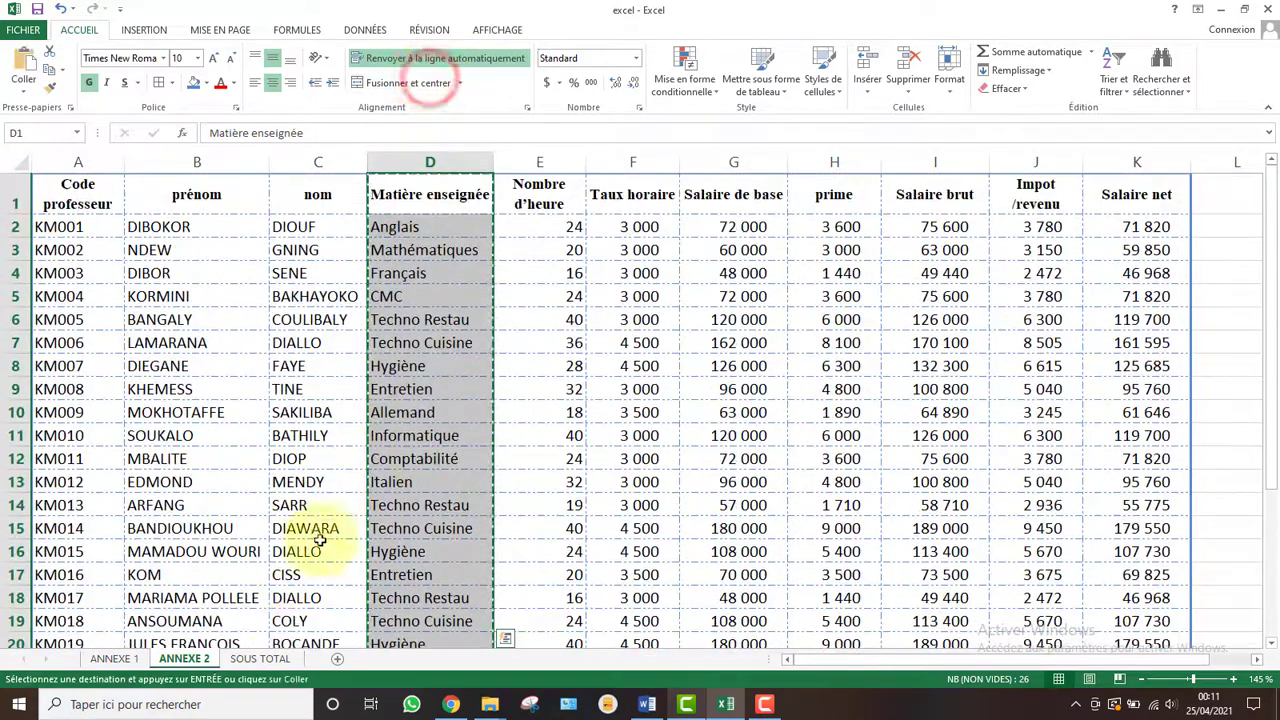
{"action": "left_click", "coordinate": [260, 658]}
{"action": "left_click", "coordinate": [65, 177]}
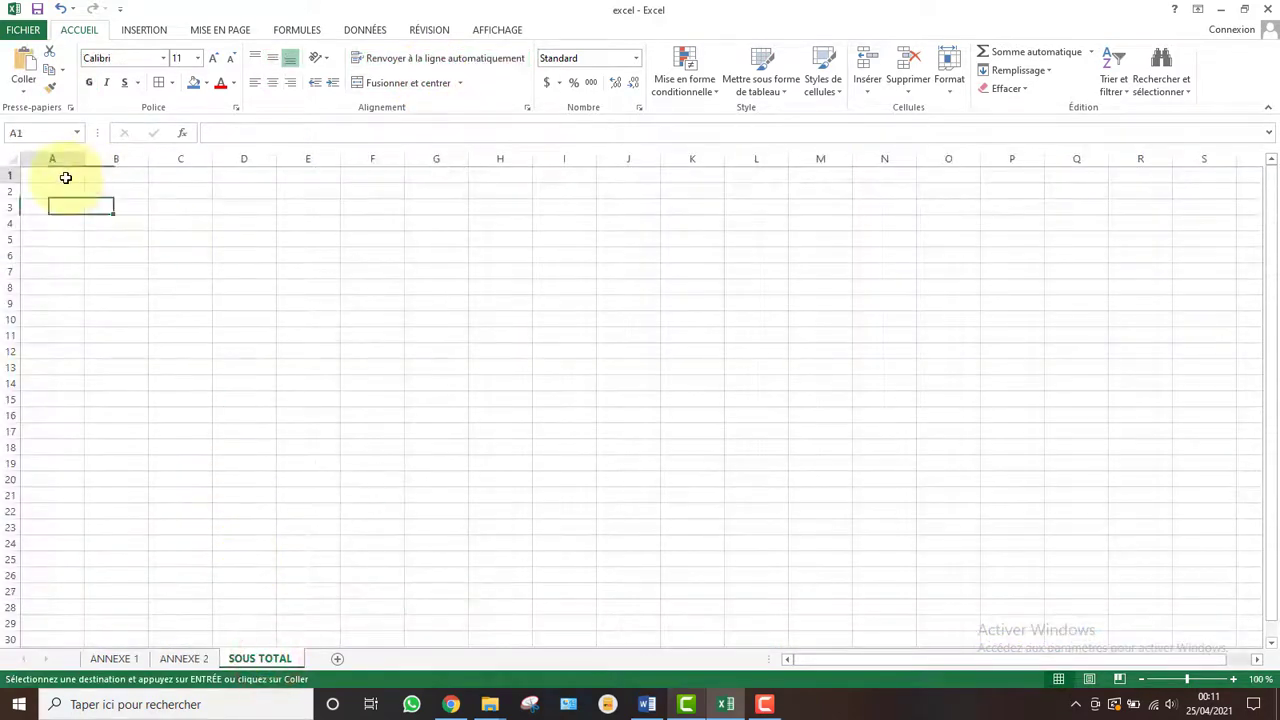
{"action": "right_click", "coordinate": [65, 177]}
{"action": "left_click", "coordinate": [110, 272]}
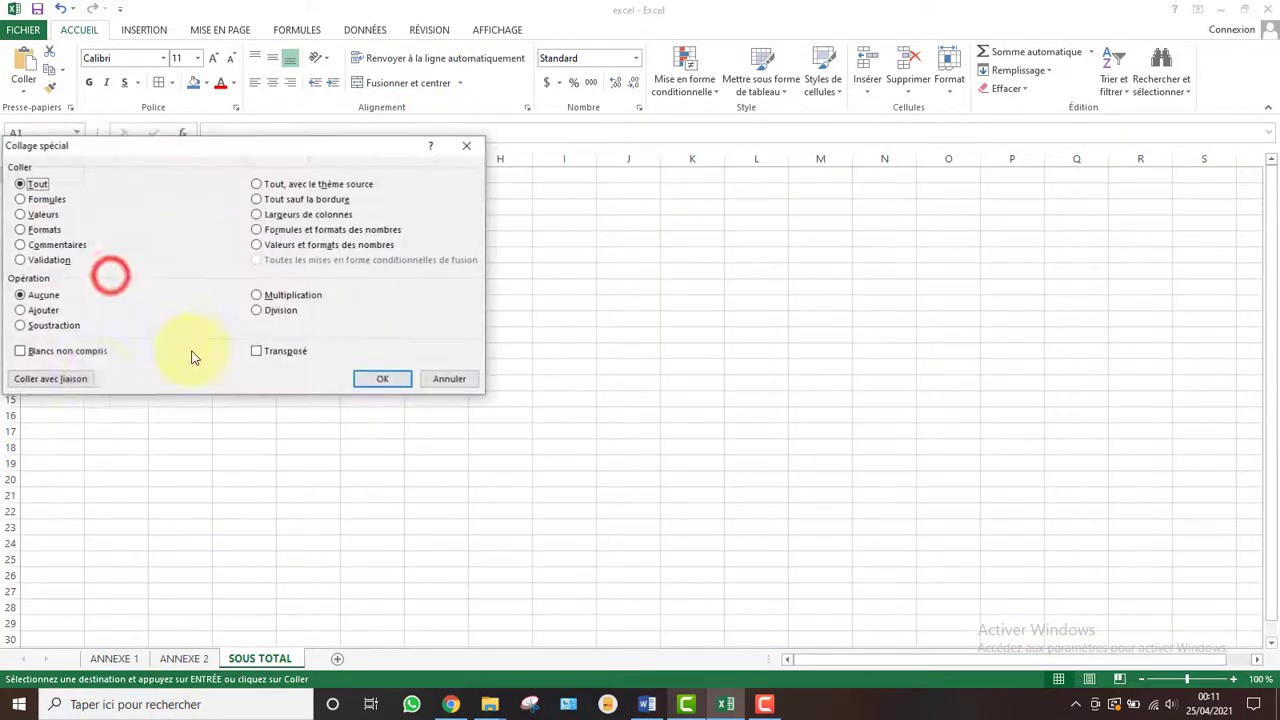
{"action": "left_click", "coordinate": [60, 378]}
{"action": "left_click", "coordinate": [526, 362]}
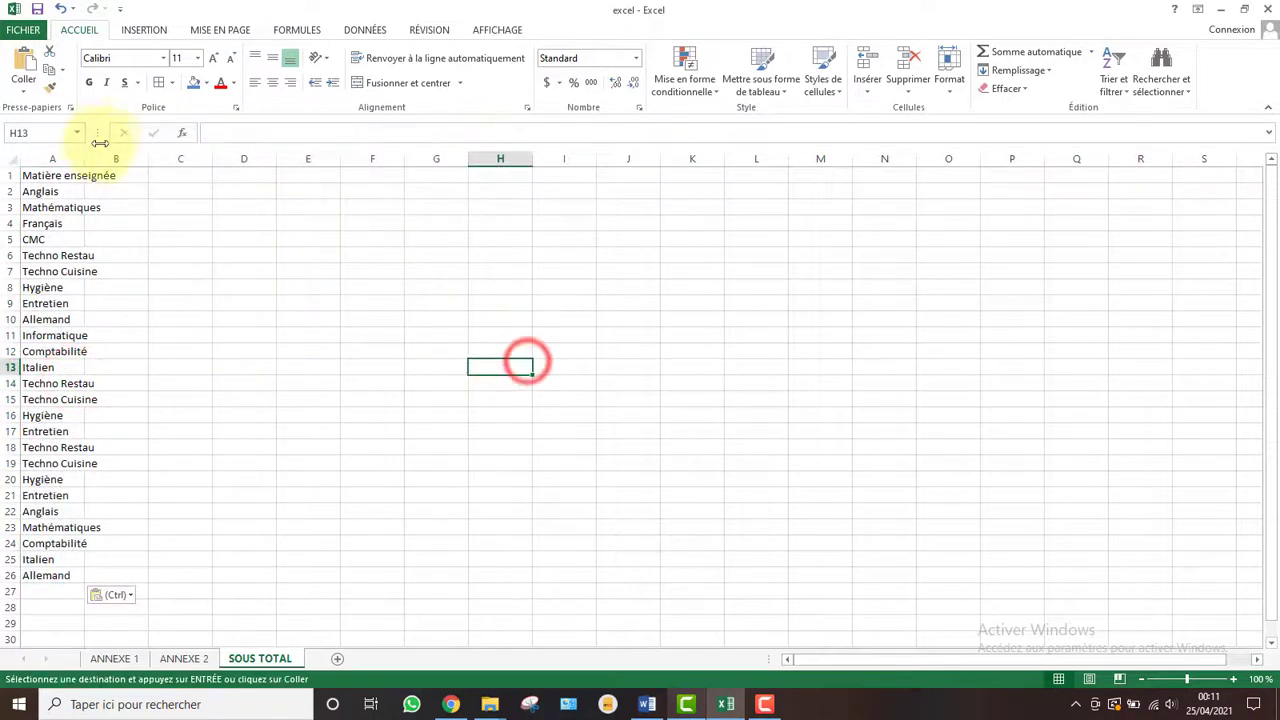
Copy the Salaire net column K1:K26 from ANNEXE 2 and paste it as links at B1 of SOUS TOTAL
{"action": "left_click", "coordinate": [182, 656]}
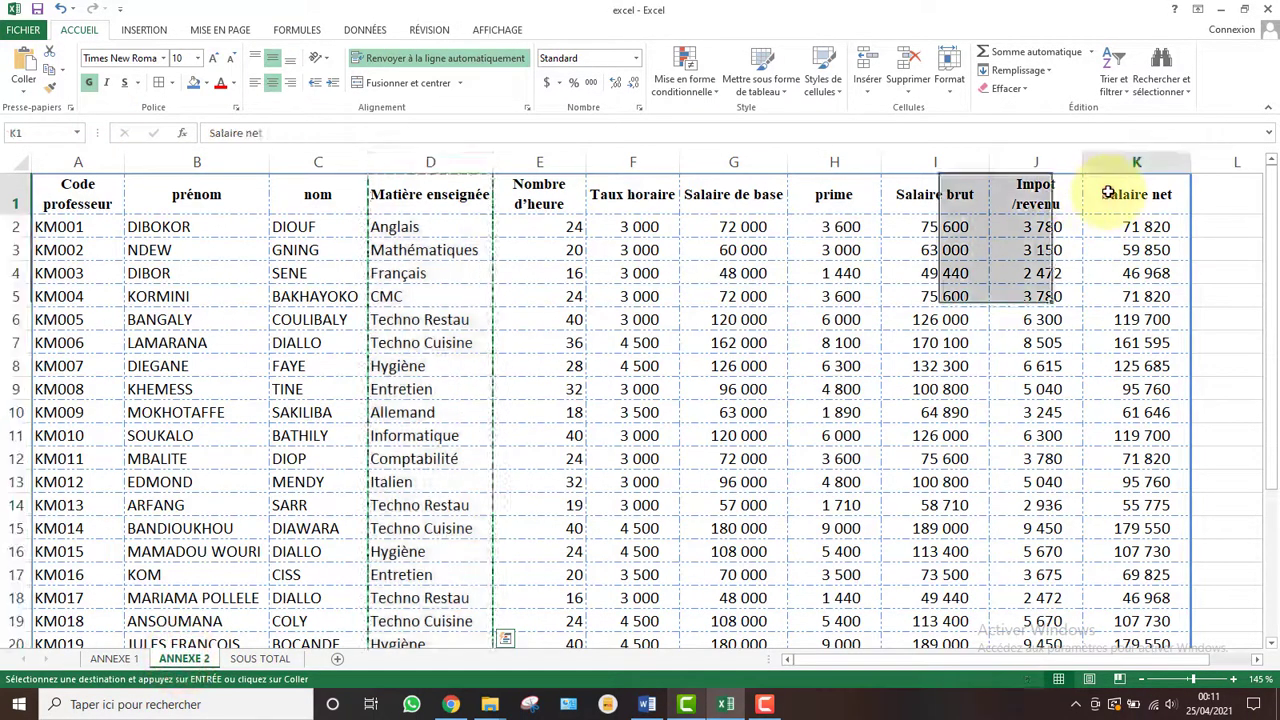
{"action": "left_click_drag", "start_coordinate": [1110, 192], "coordinate": [1153, 567]}
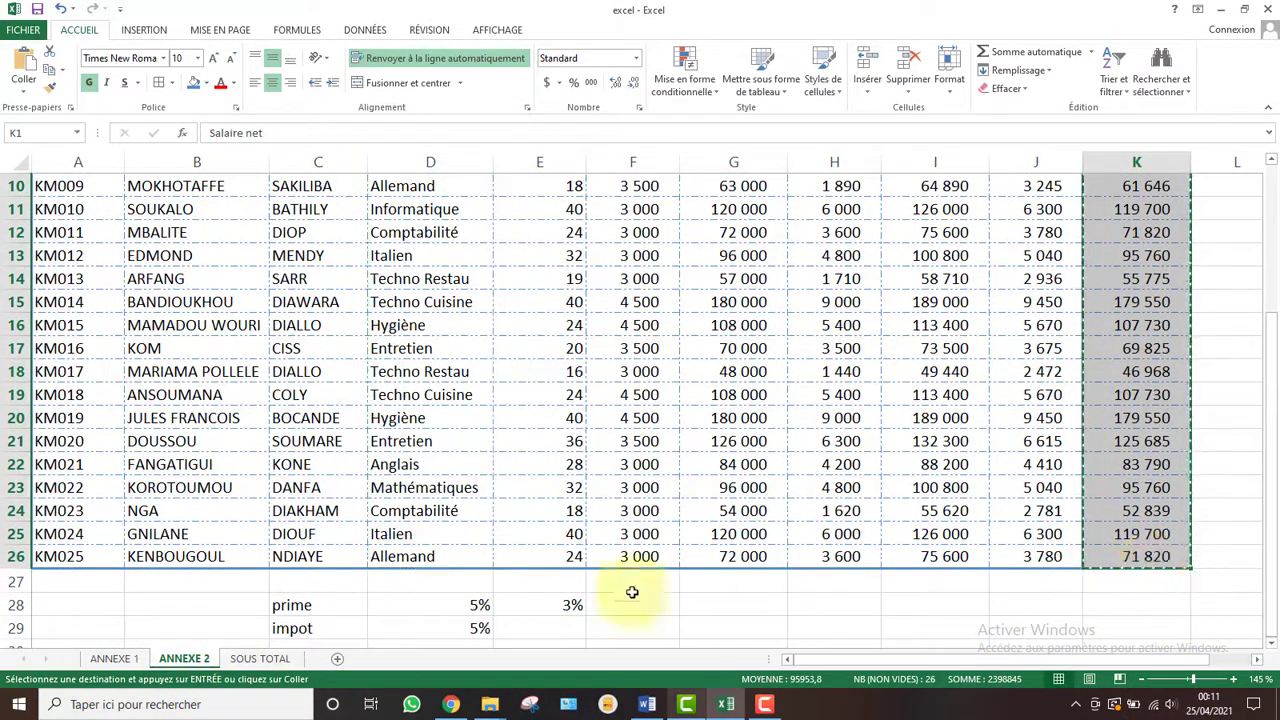
{"action": "left_click", "coordinate": [260, 658]}
{"action": "right_click", "coordinate": [134, 171]}
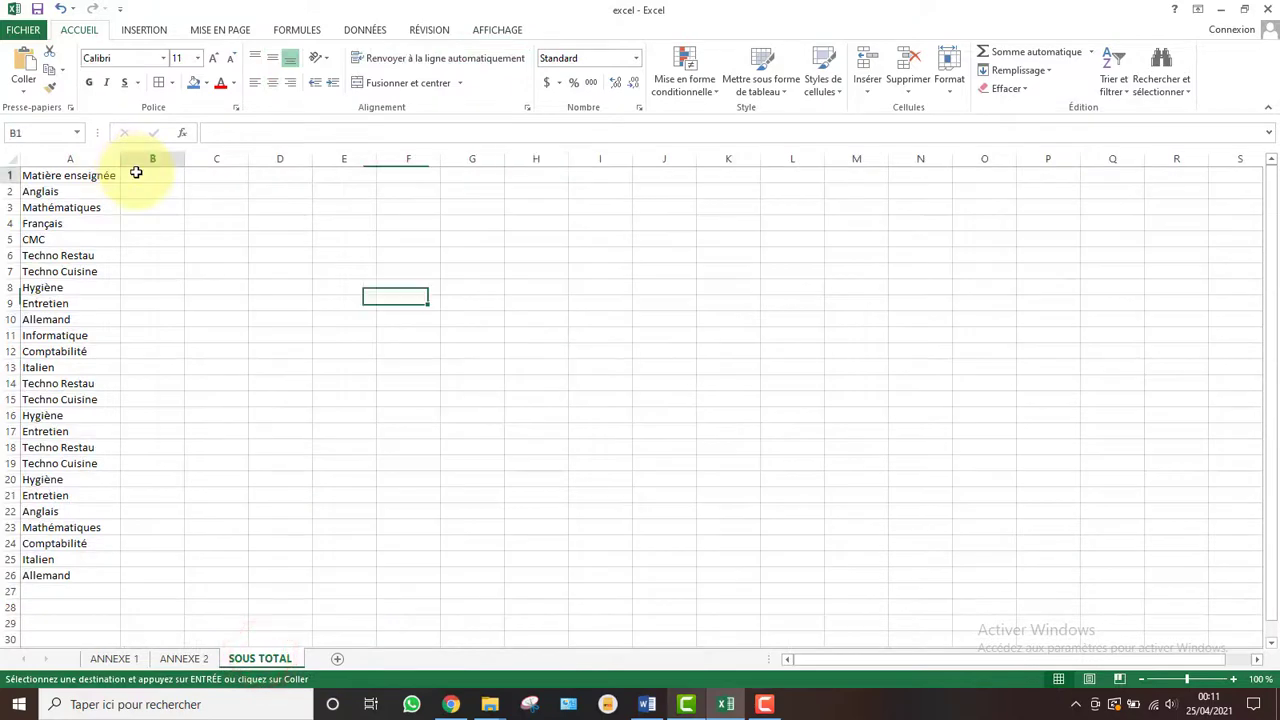
{"action": "left_click", "coordinate": [185, 264]}
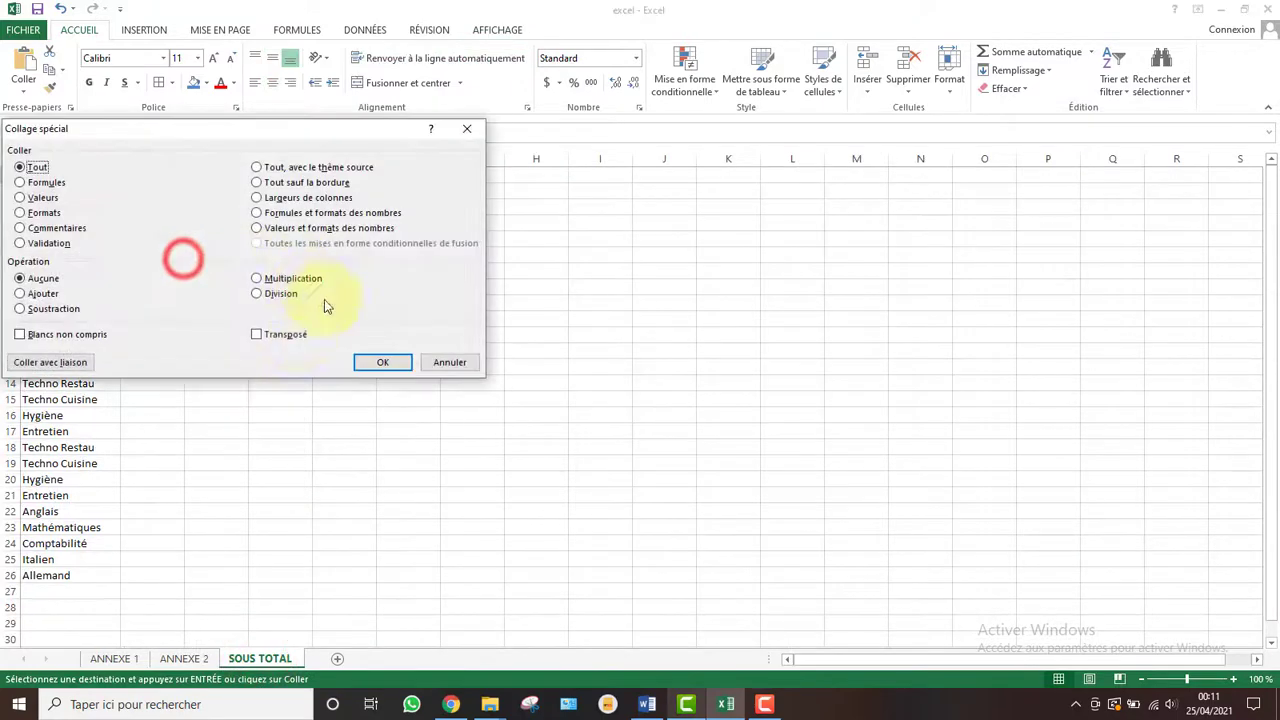
{"action": "left_click", "coordinate": [45, 362]}
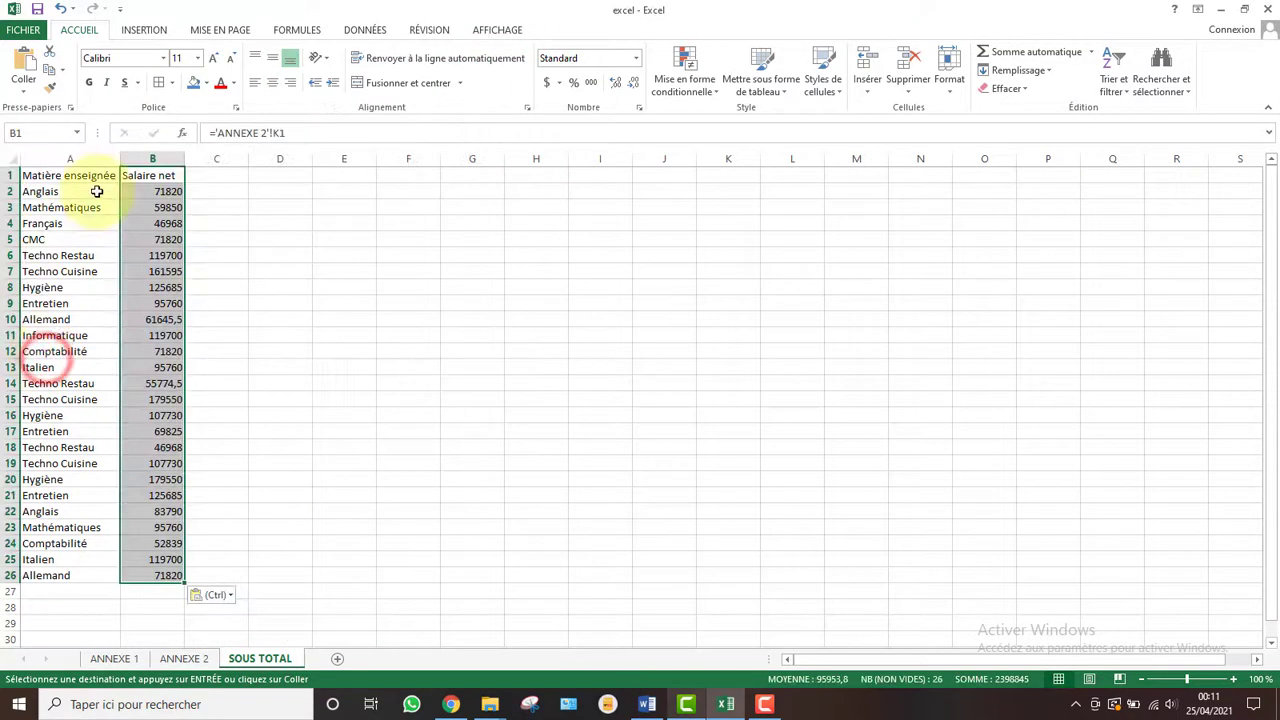
Apply a thick outline border and dotted inside borders to the table A1:B26 on SOUS TOTAL
{"action": "left_click_drag", "start_coordinate": [152, 172], "coordinate": [5, 570]}
{"action": "left_click", "coordinate": [163, 81]}
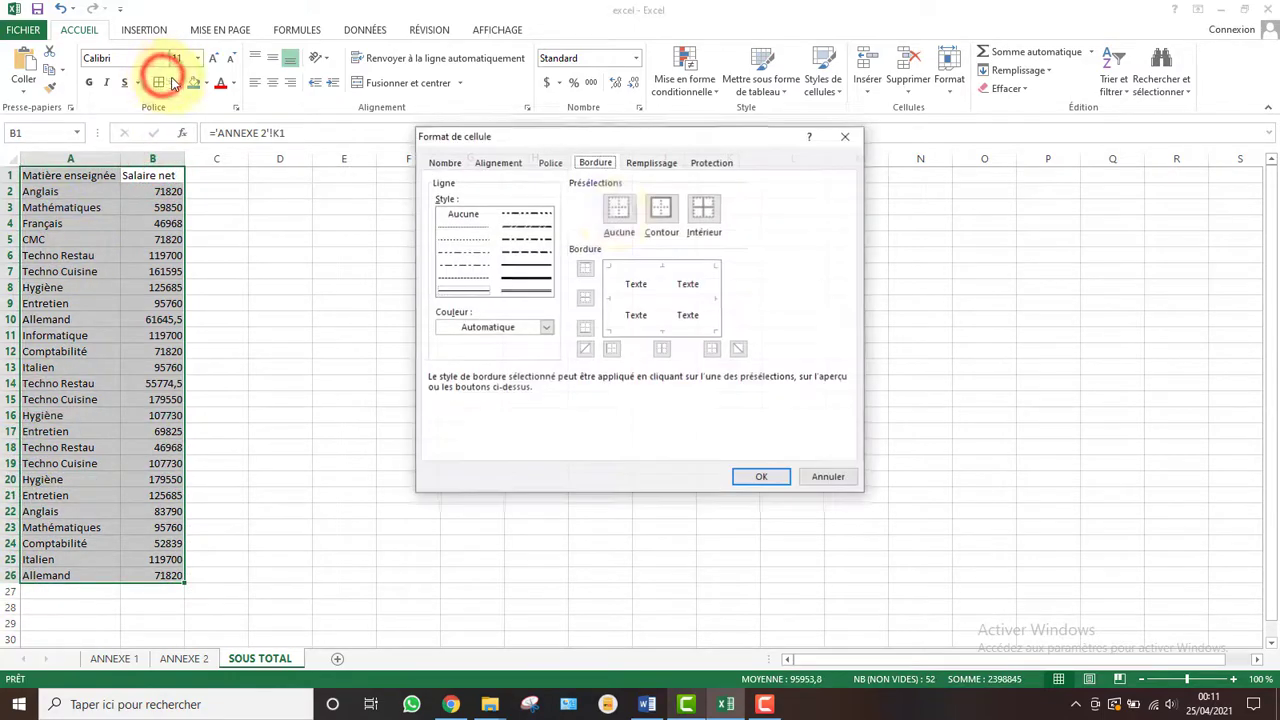
{"action": "left_click", "coordinate": [670, 204]}
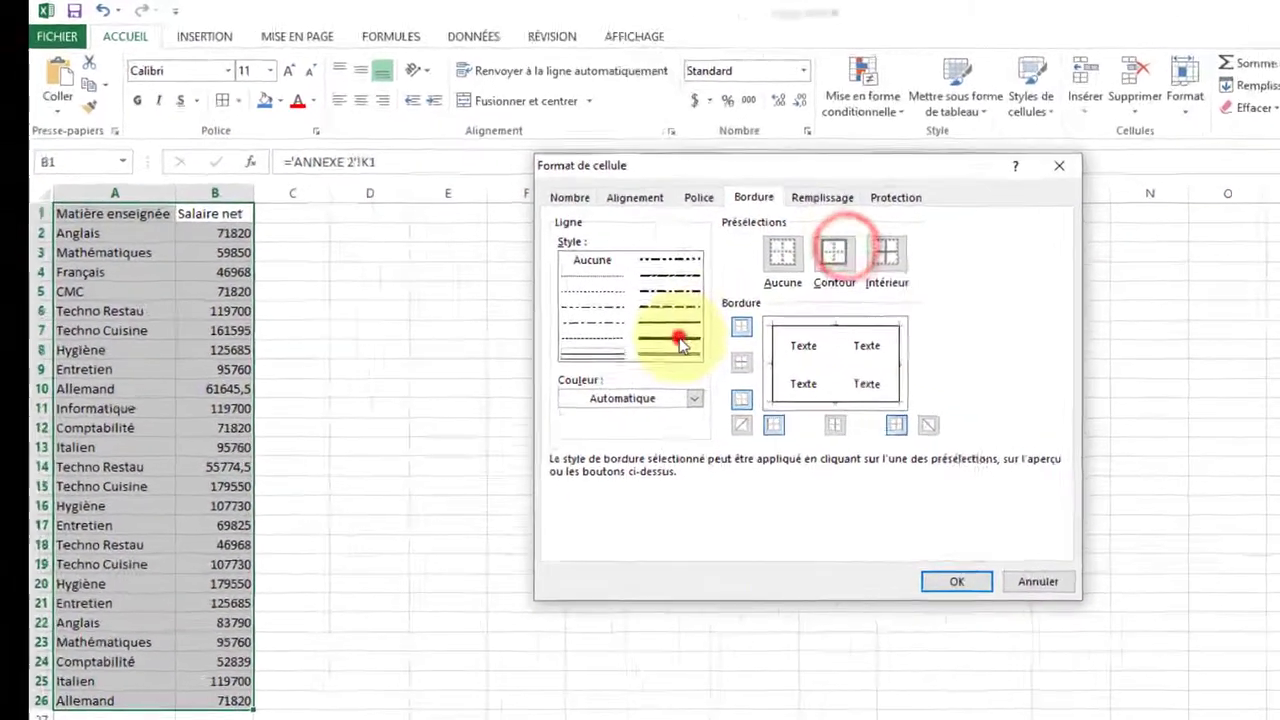
{"action": "left_click", "coordinate": [530, 279]}
{"action": "left_click", "coordinate": [667, 208]}
{"action": "left_click", "coordinate": [688, 316]}
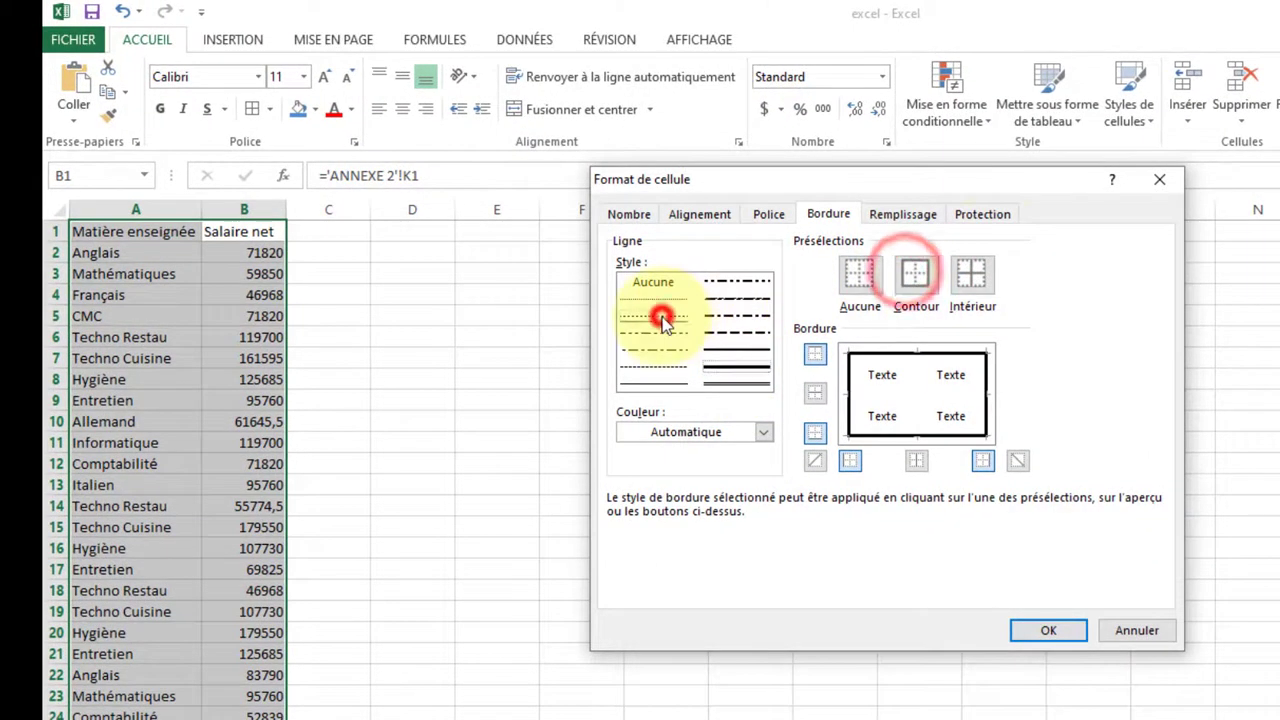
{"action": "left_click", "coordinate": [971, 272]}
{"action": "left_click", "coordinate": [1040, 630]}
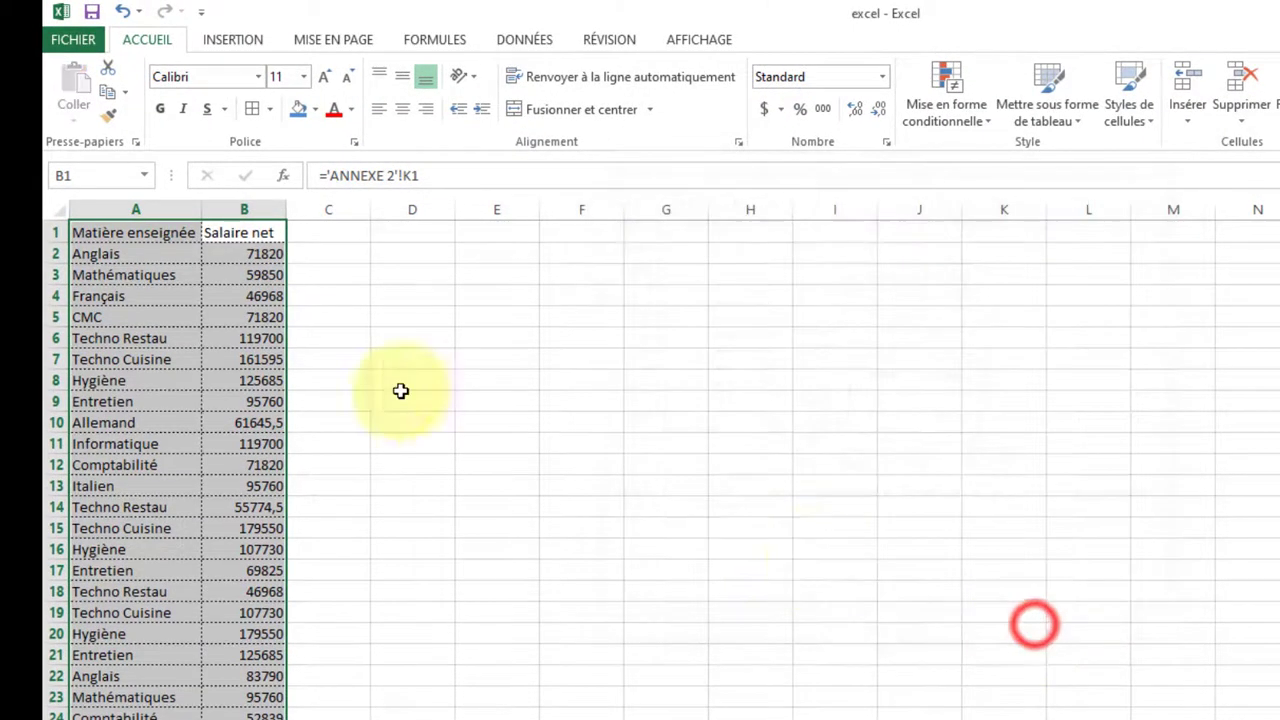
Auto-fit the width of column B to its contents and select cell A1
{"action": "left_click", "coordinate": [310, 400]}
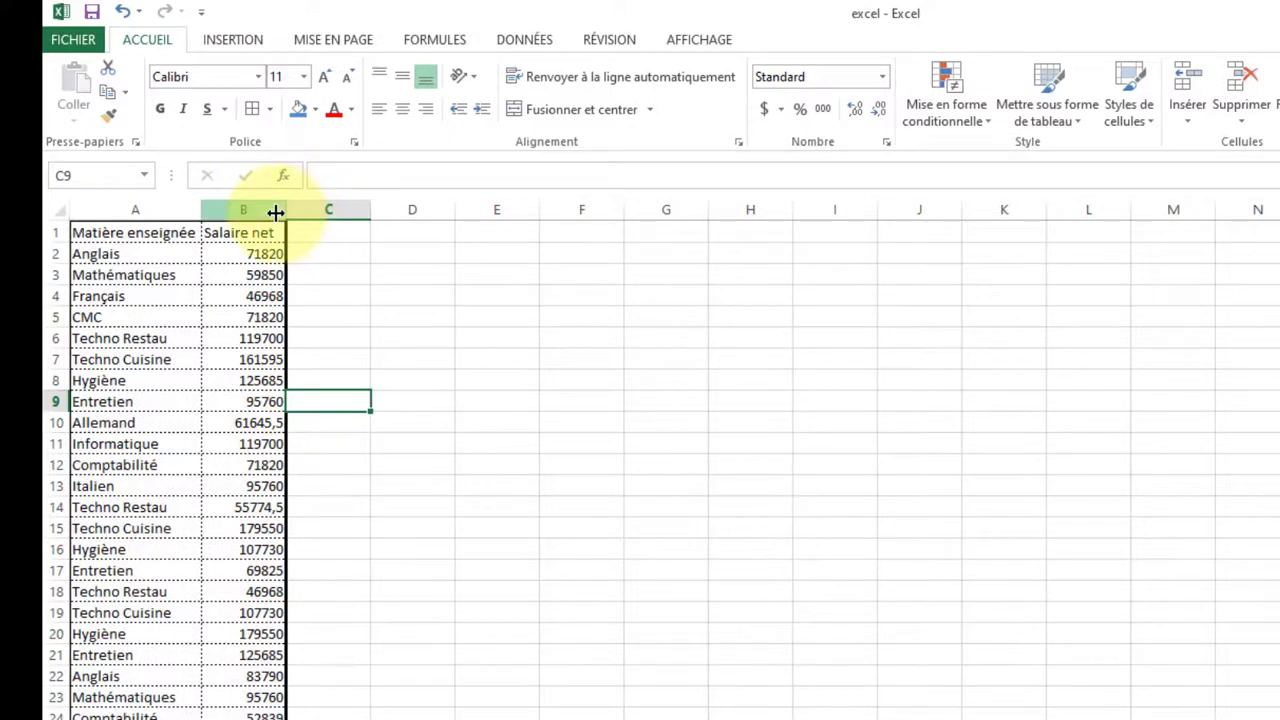
{"action": "double_click", "coordinate": [285, 213]}
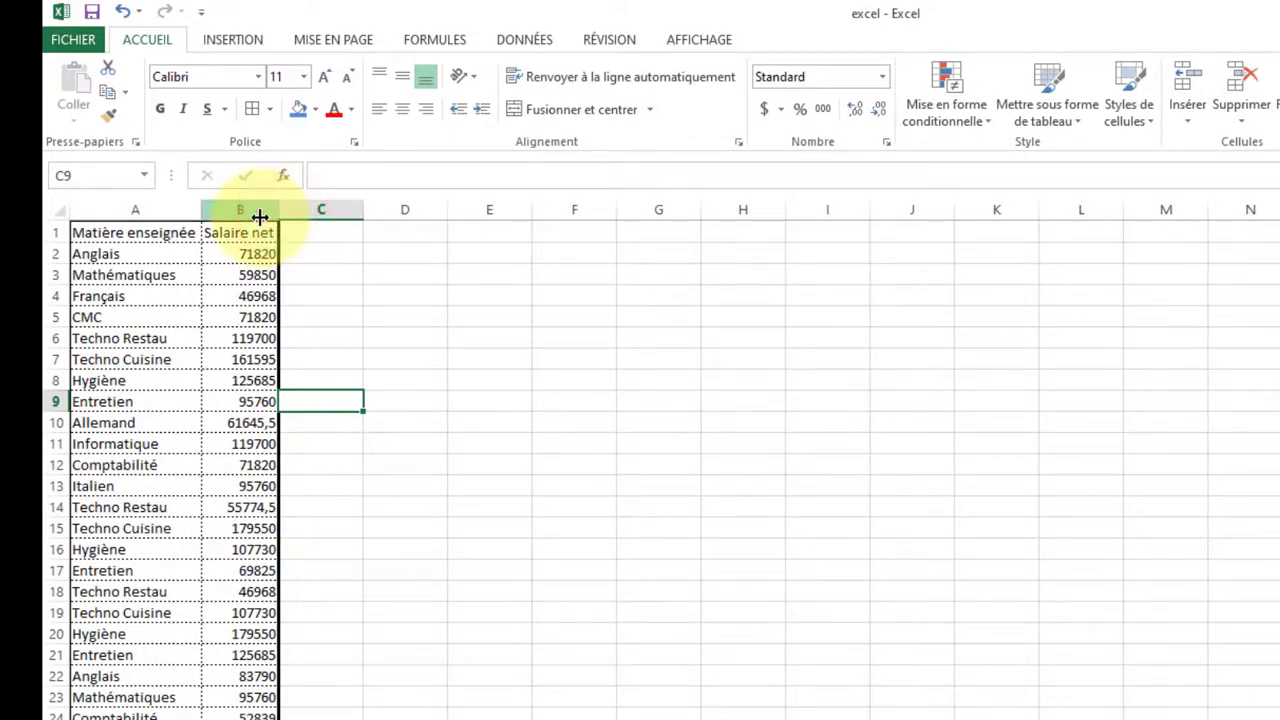
{"action": "left_click", "coordinate": [116, 229]}
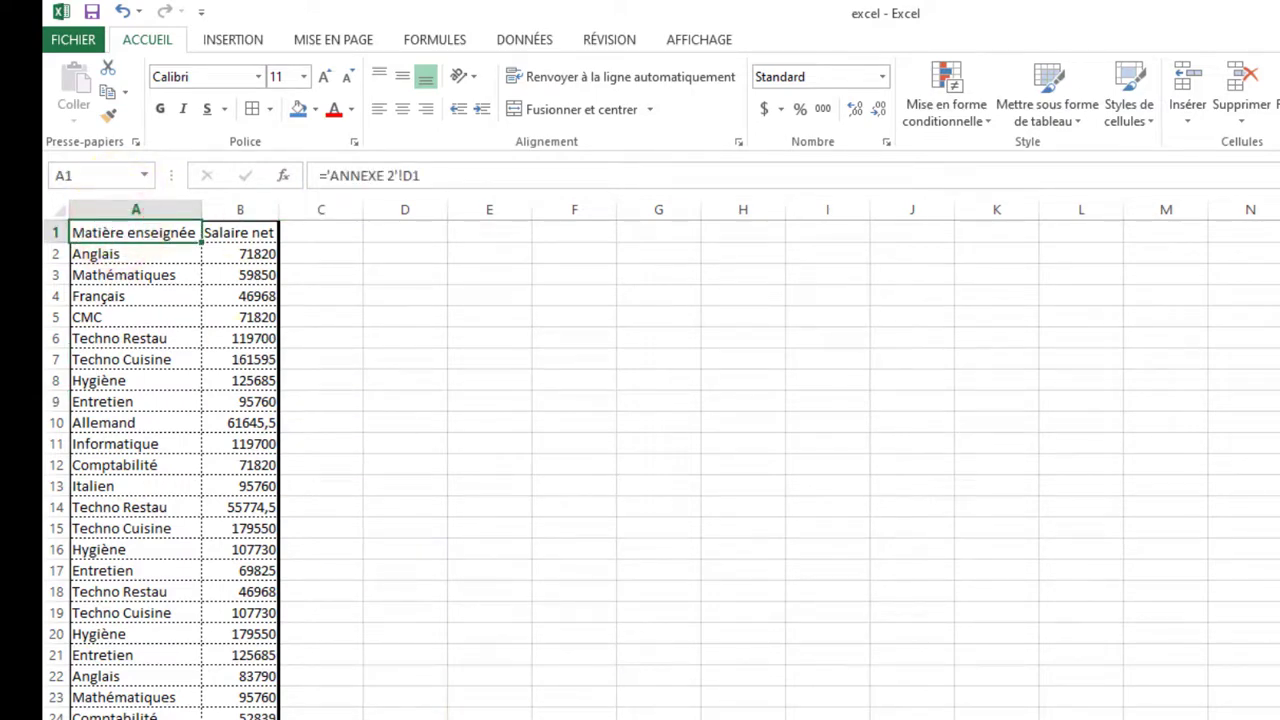
Switch to the Word document to review "par matière" in the histogram task line, and return to the Excel workbook
{"action": "key", "text": "alt+Tab"}
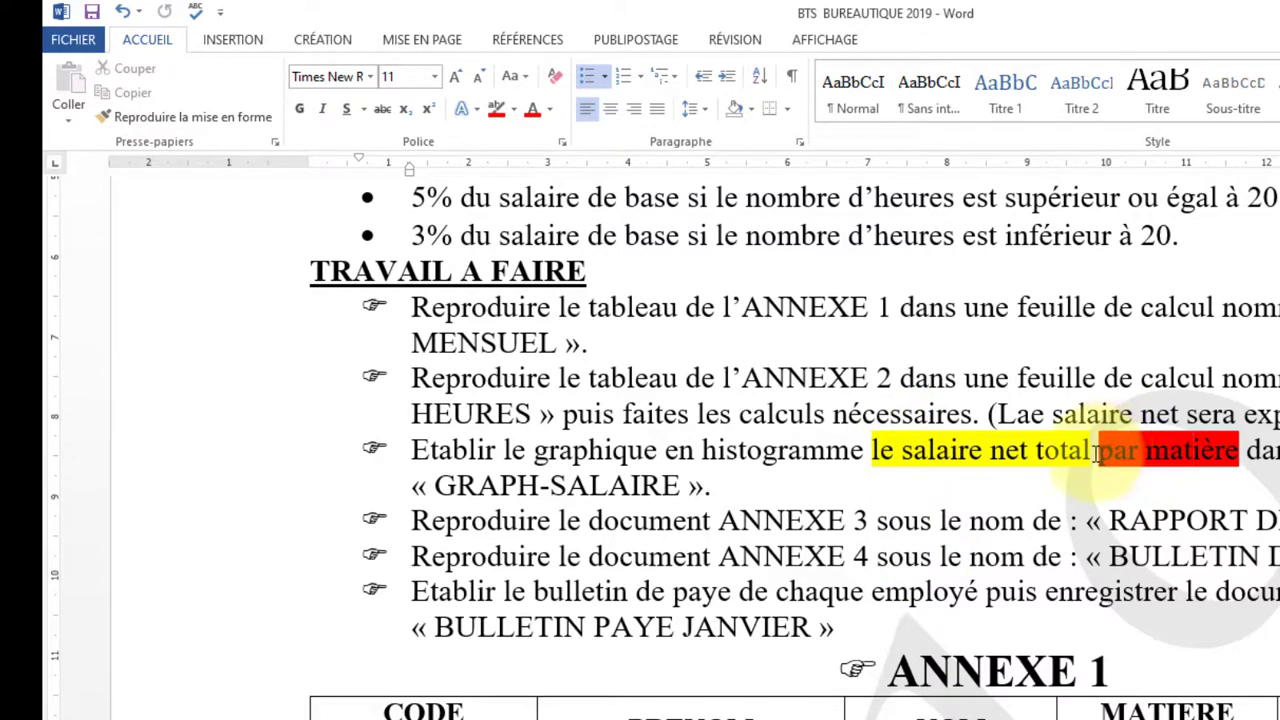
{"action": "left_click_drag", "start_coordinate": [1097, 452], "coordinate": [1238, 455]}
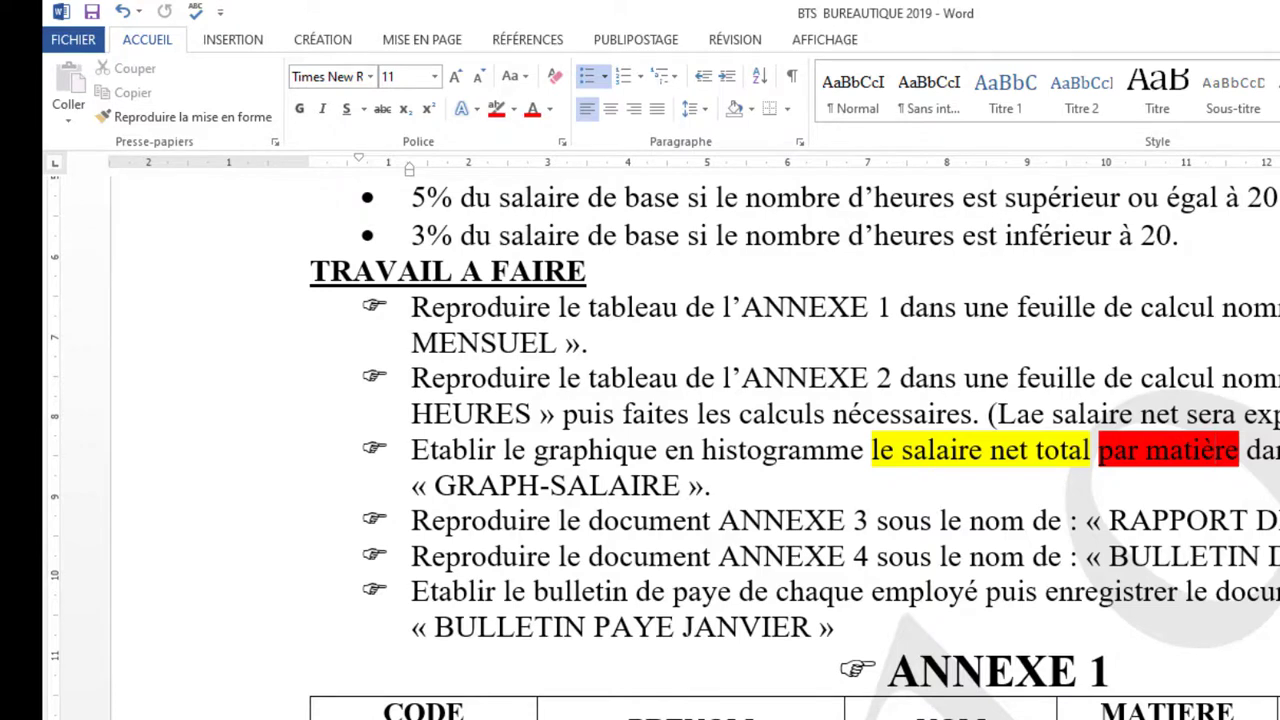
{"action": "key", "text": "alt+Tab"}
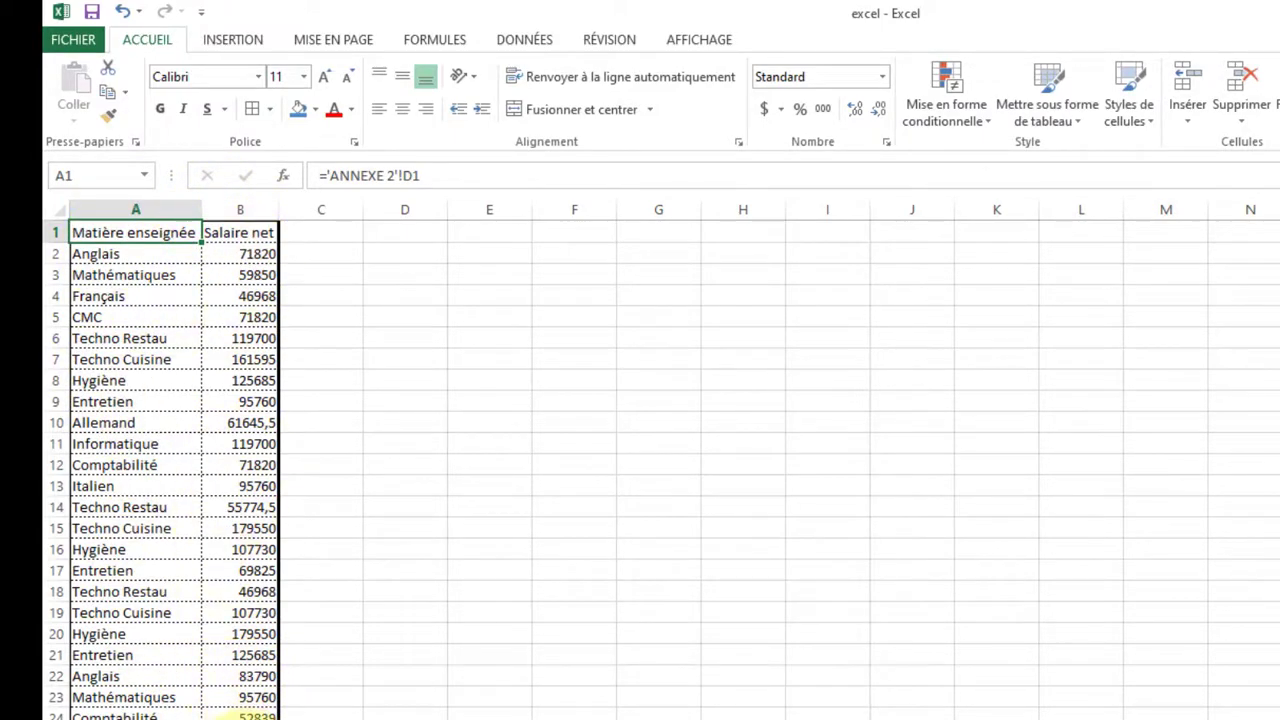
Sort the table A1:B26 with a custom sort on the values of Matière enseignée, from A to Z
{"action": "left_click_drag", "start_coordinate": [258, 716], "coordinate": [45, 175]}
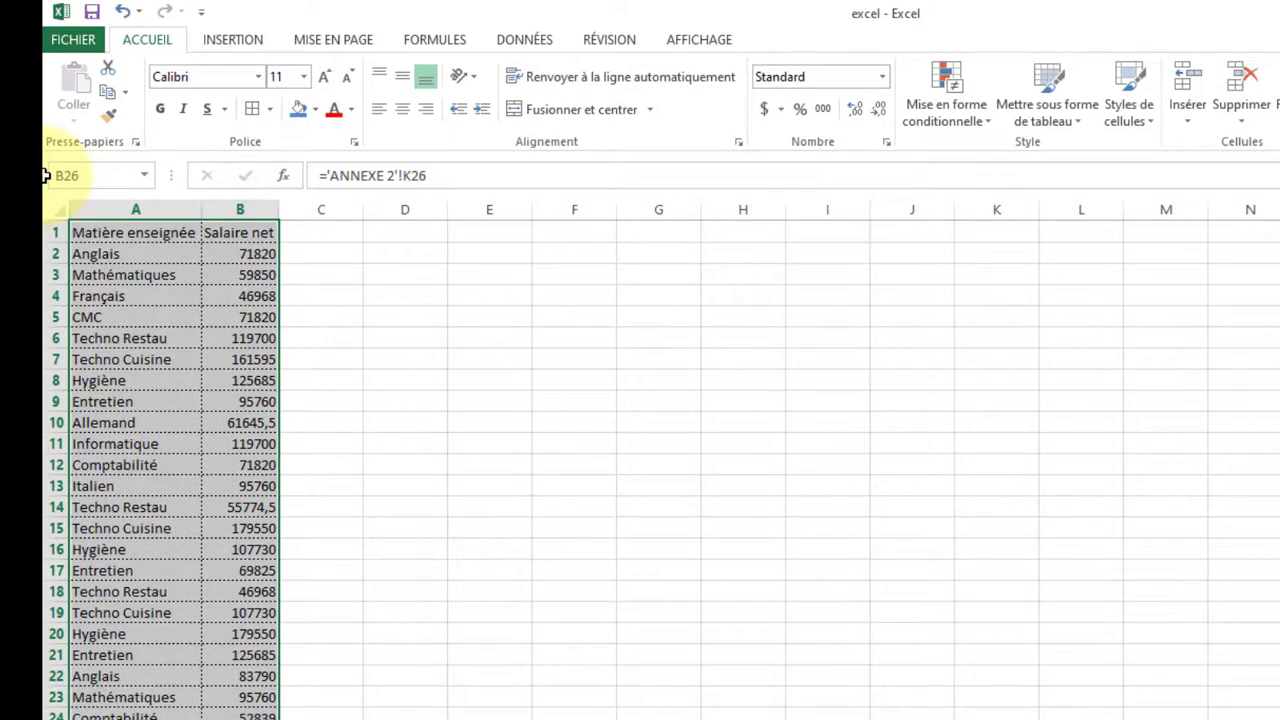
{"action": "right_click", "coordinate": [162, 365]}
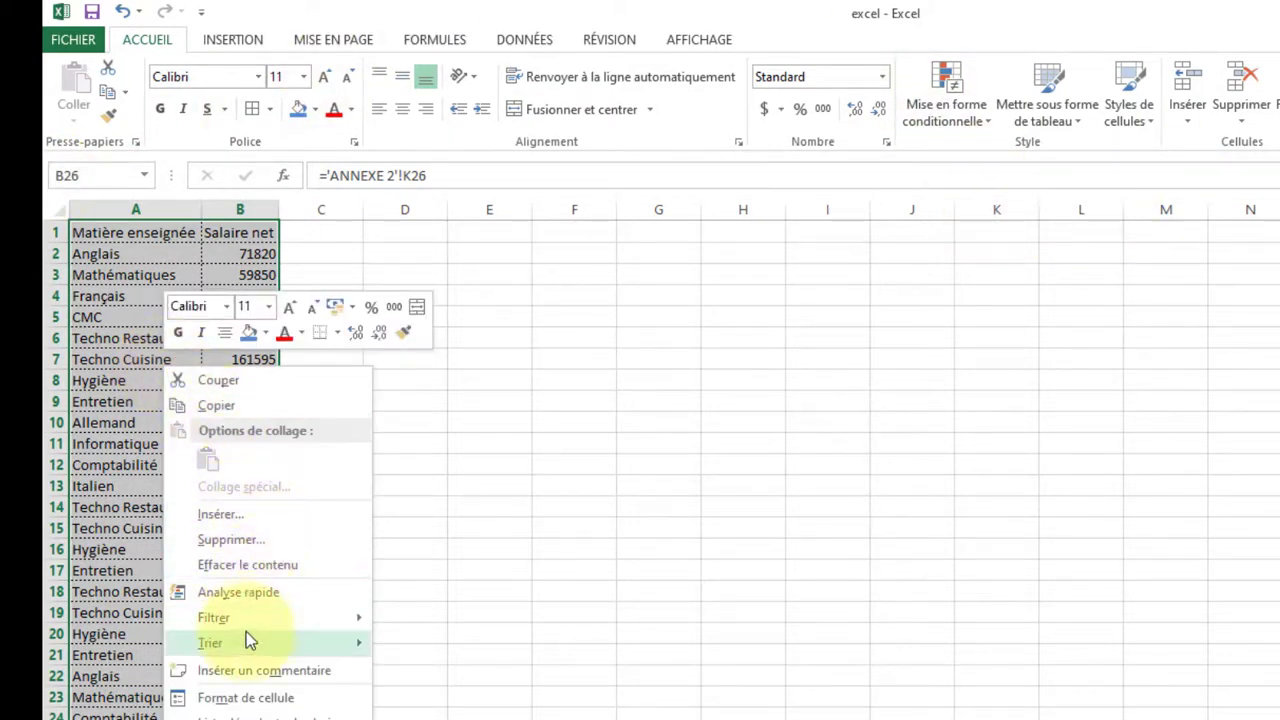
{"action": "mouse_move", "coordinate": [247, 645]}
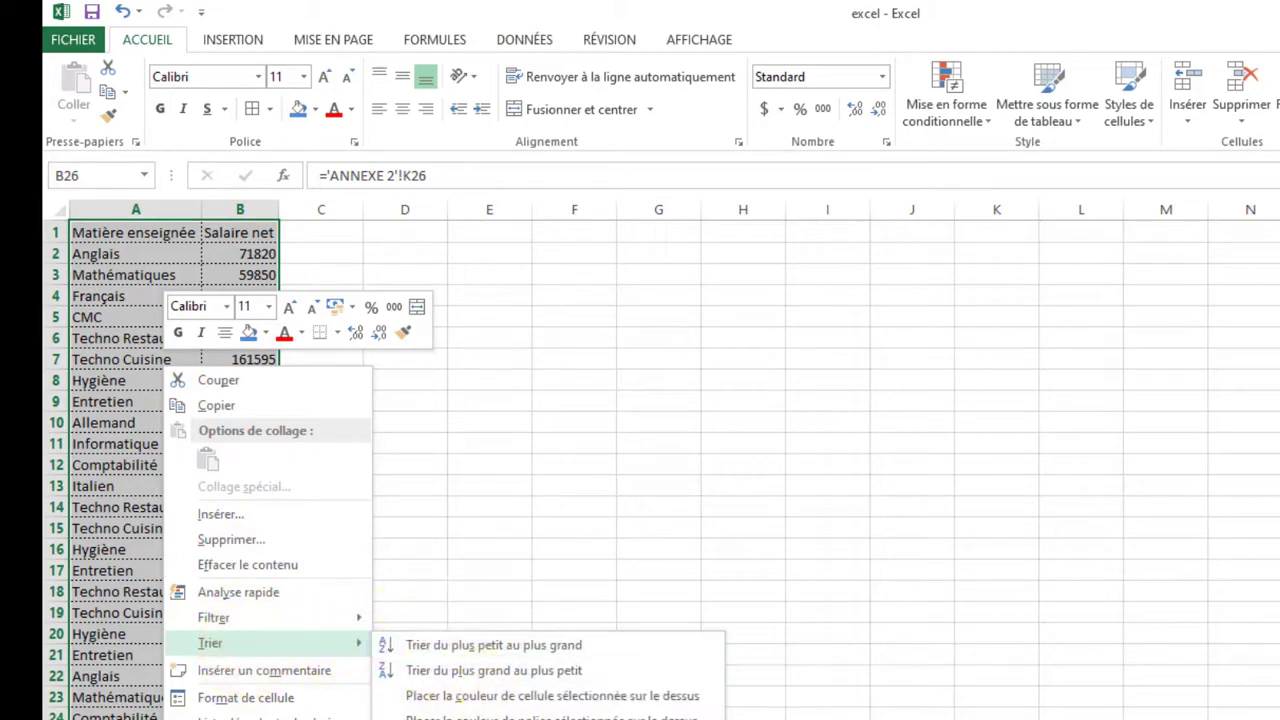
{"action": "left_click", "coordinate": [563, 514]}
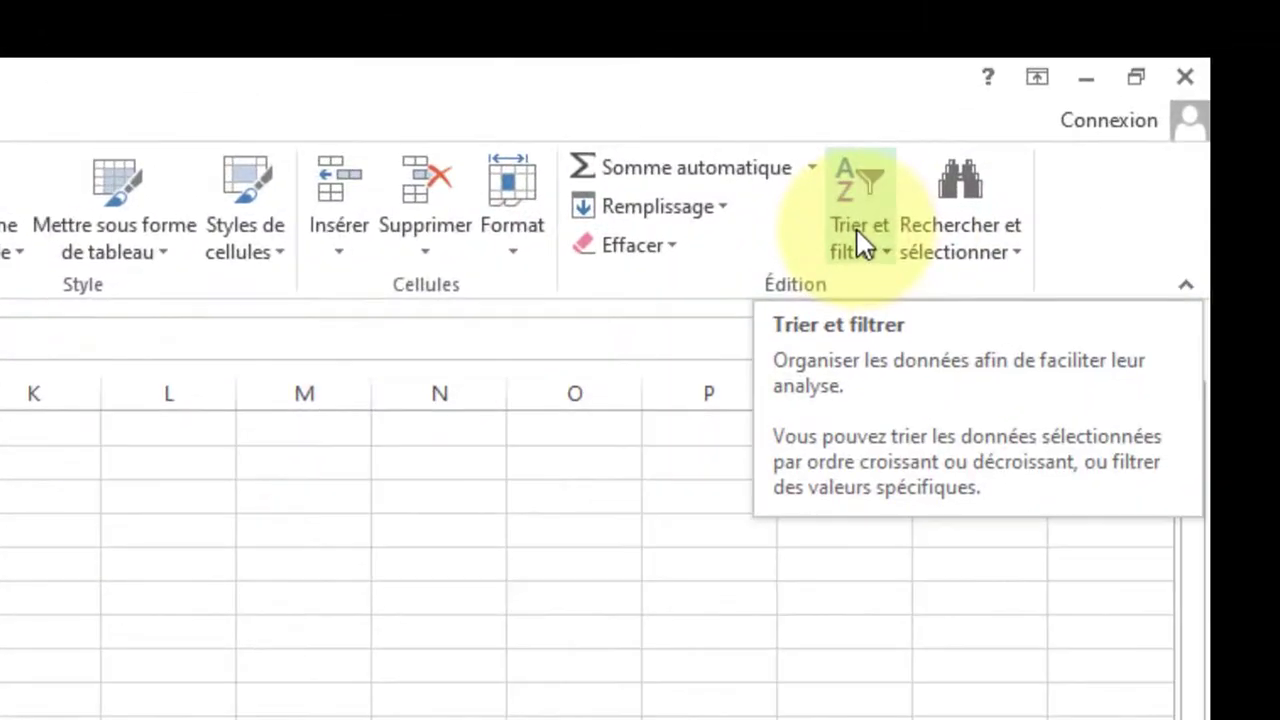
{"action": "left_click", "coordinate": [856, 230]}
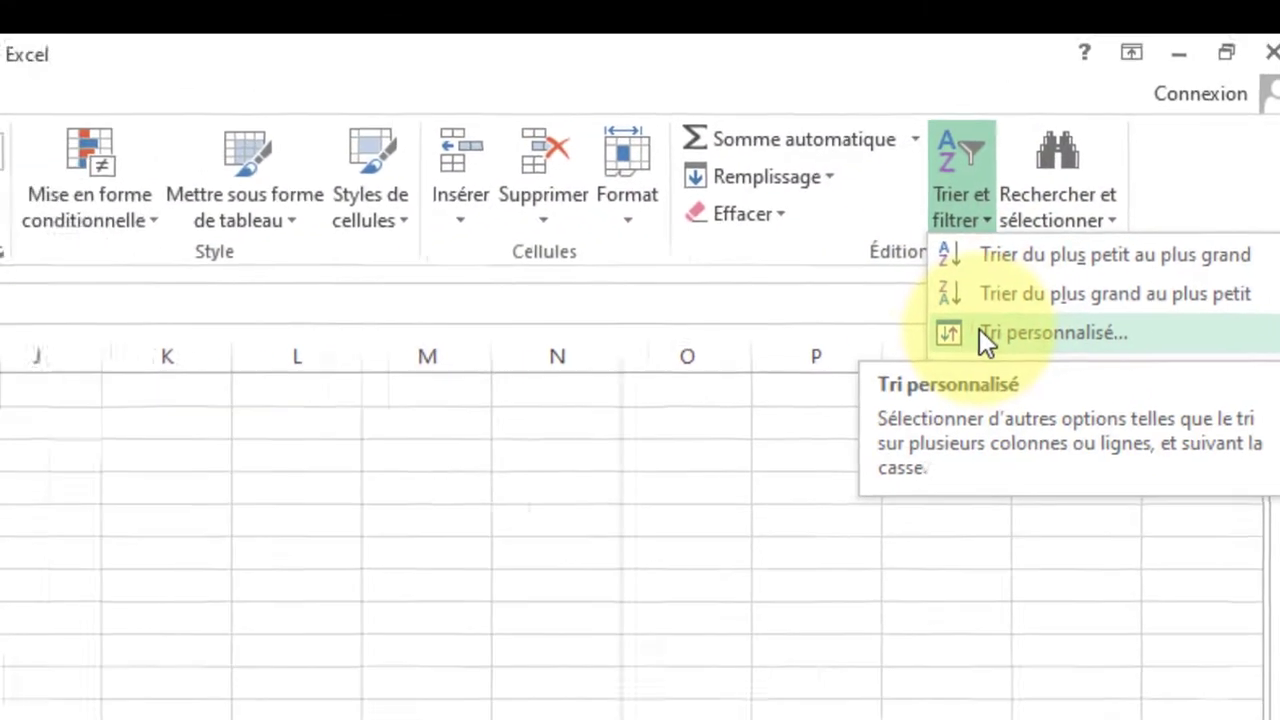
{"action": "left_click", "coordinate": [879, 370]}
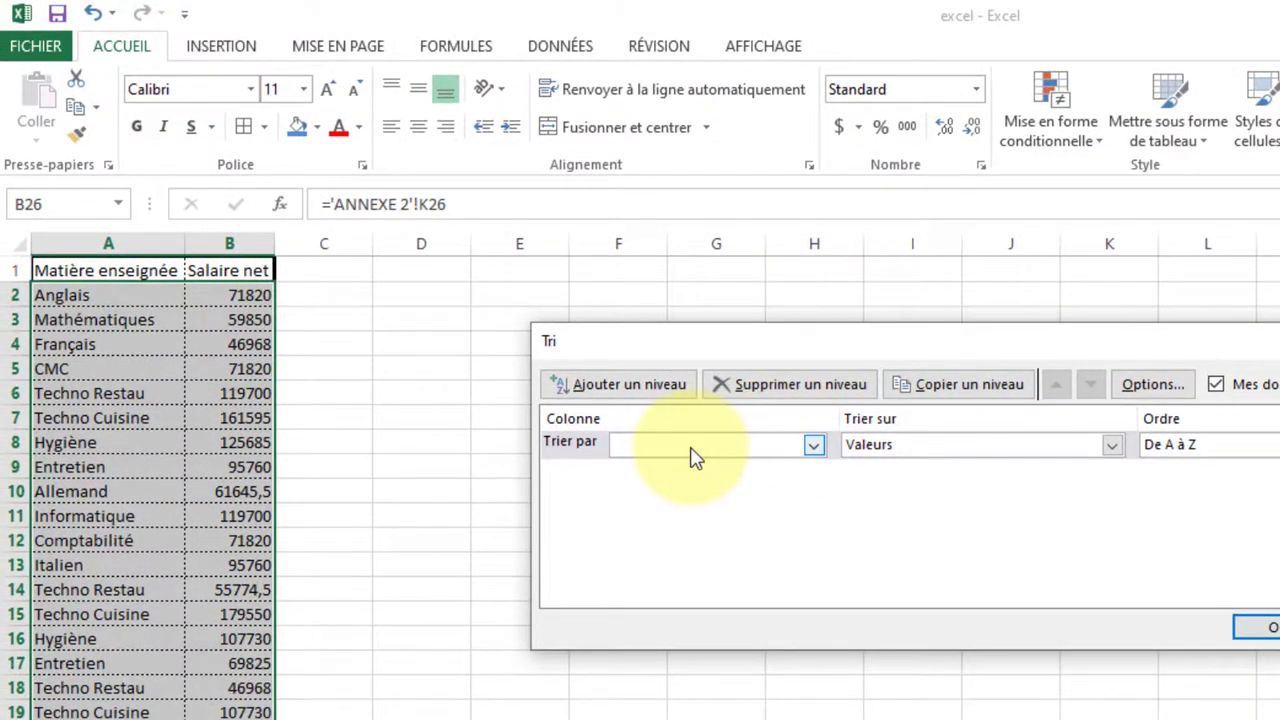
{"action": "left_click", "coordinate": [795, 445]}
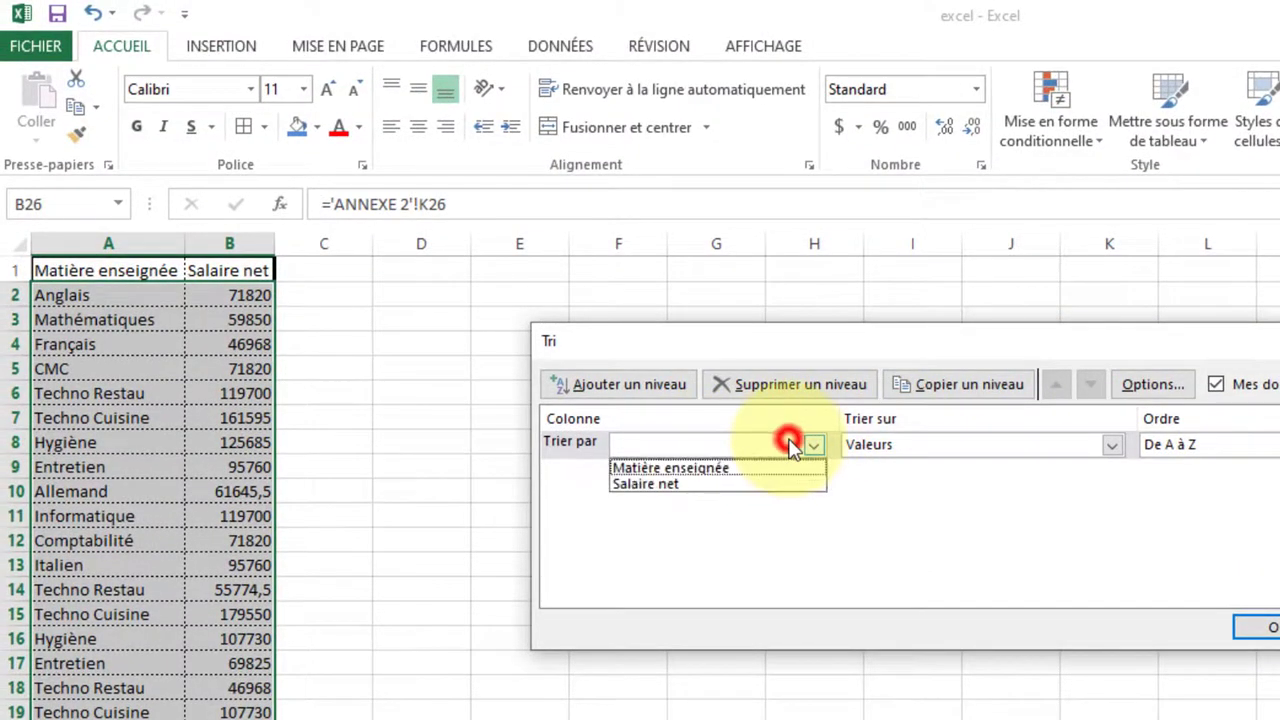
{"action": "left_click", "coordinate": [718, 470]}
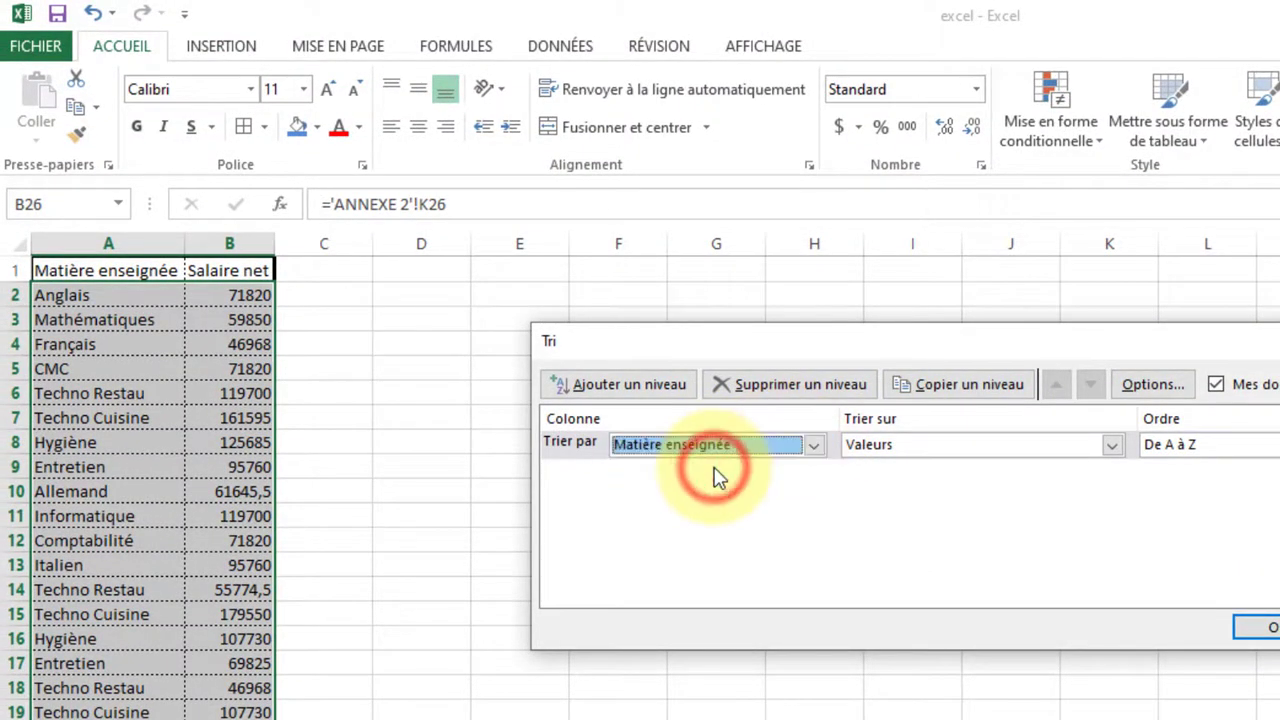
{"action": "left_click", "coordinate": [1259, 628]}
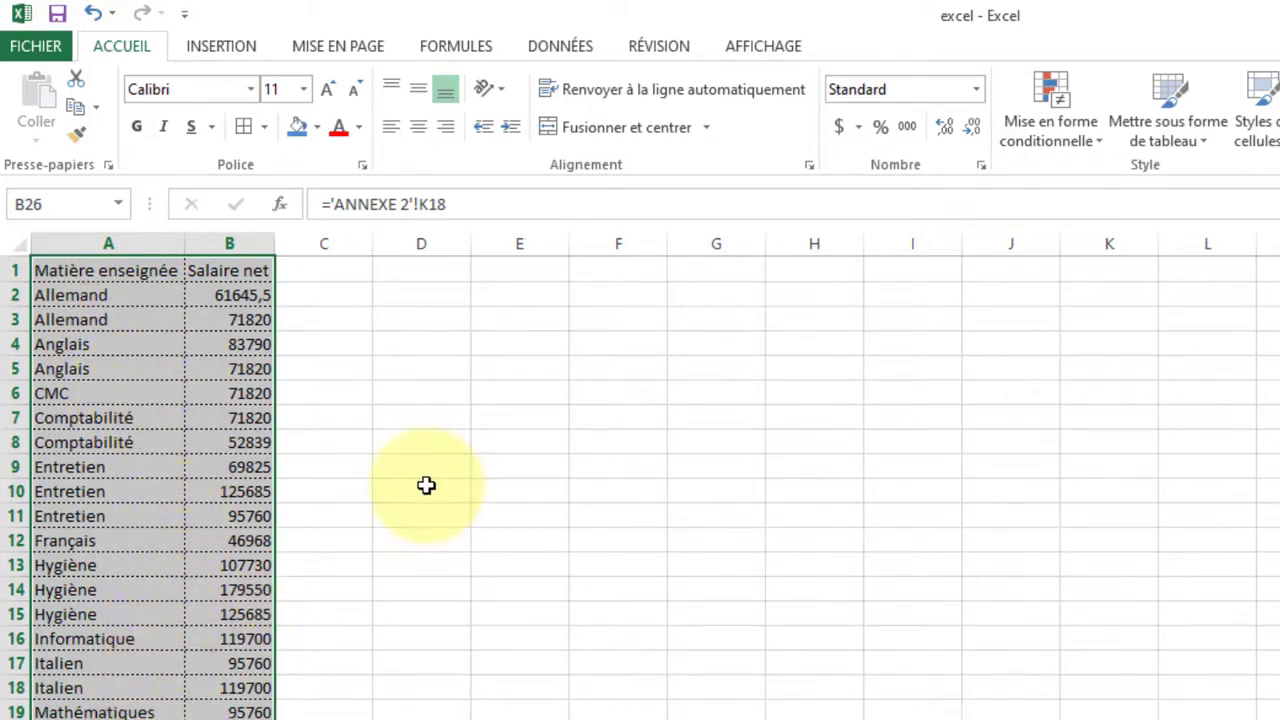
Add subtotals to the table using Somme on Salaire net at each change of Matière enseignée
{"action": "left_click", "coordinate": [560, 50]}
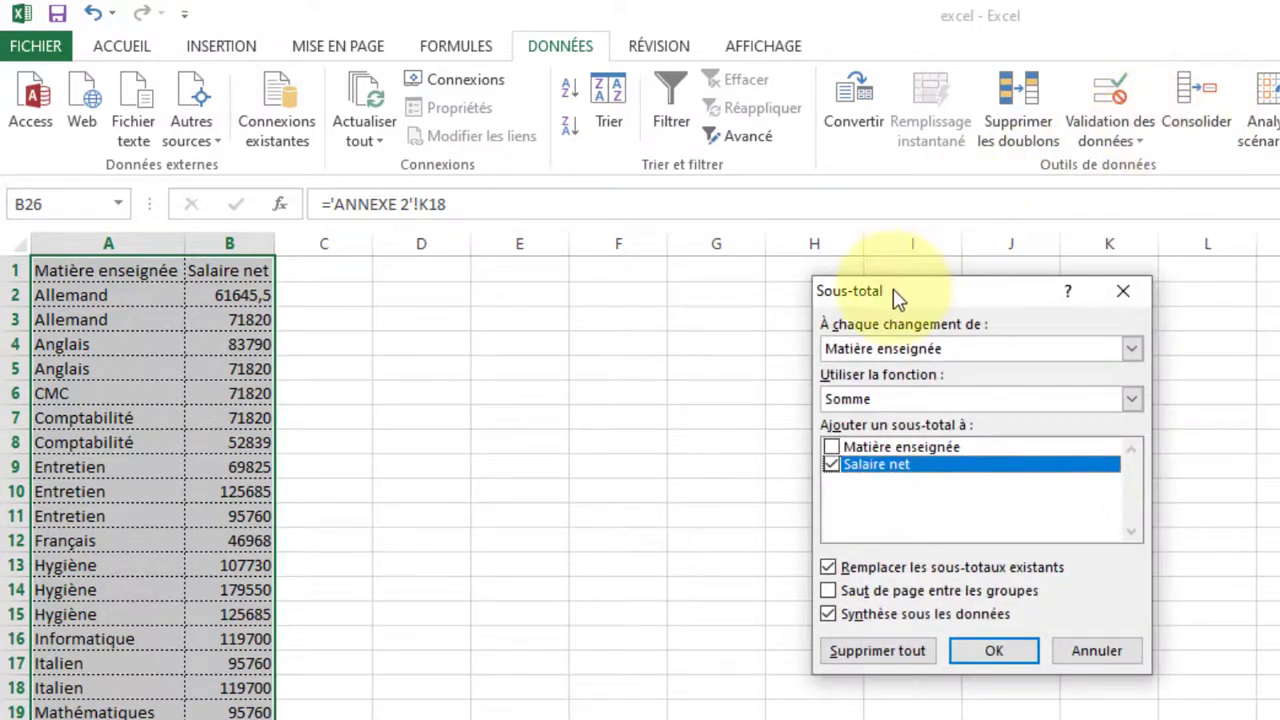
{"action": "left_click_drag", "start_coordinate": [897, 299], "coordinate": [409, 283]}
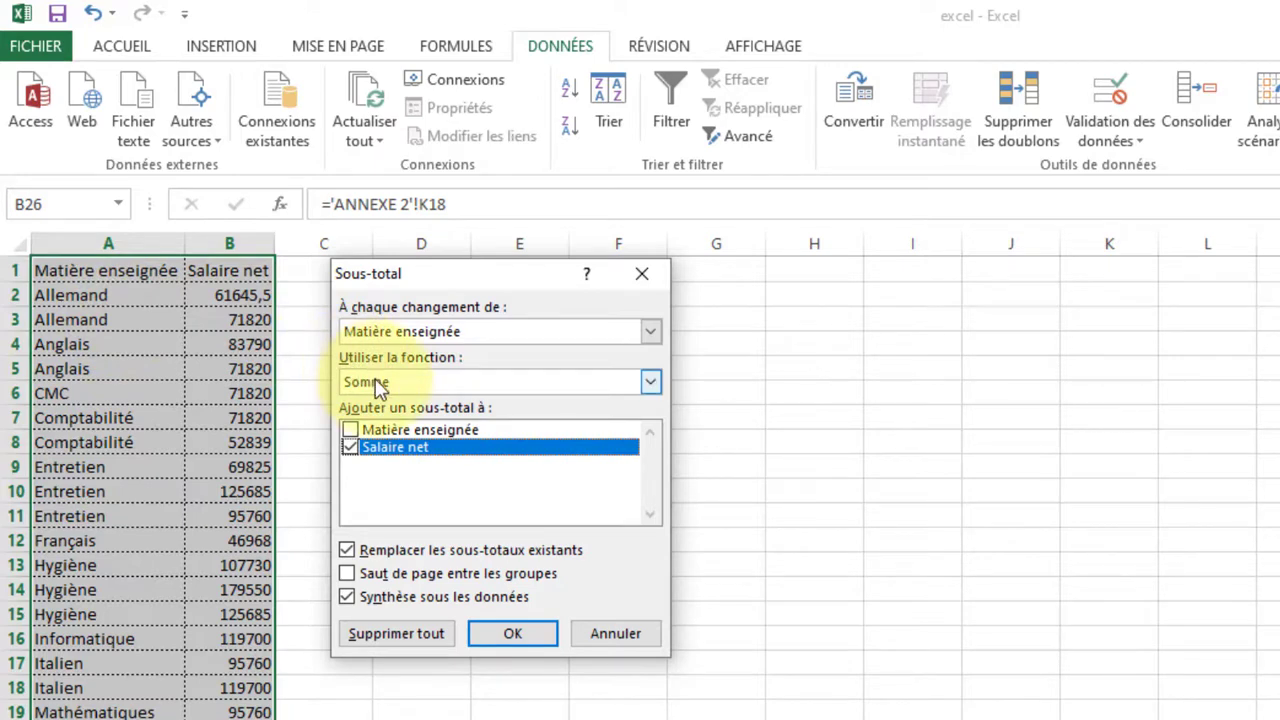
{"action": "left_click", "coordinate": [471, 393]}
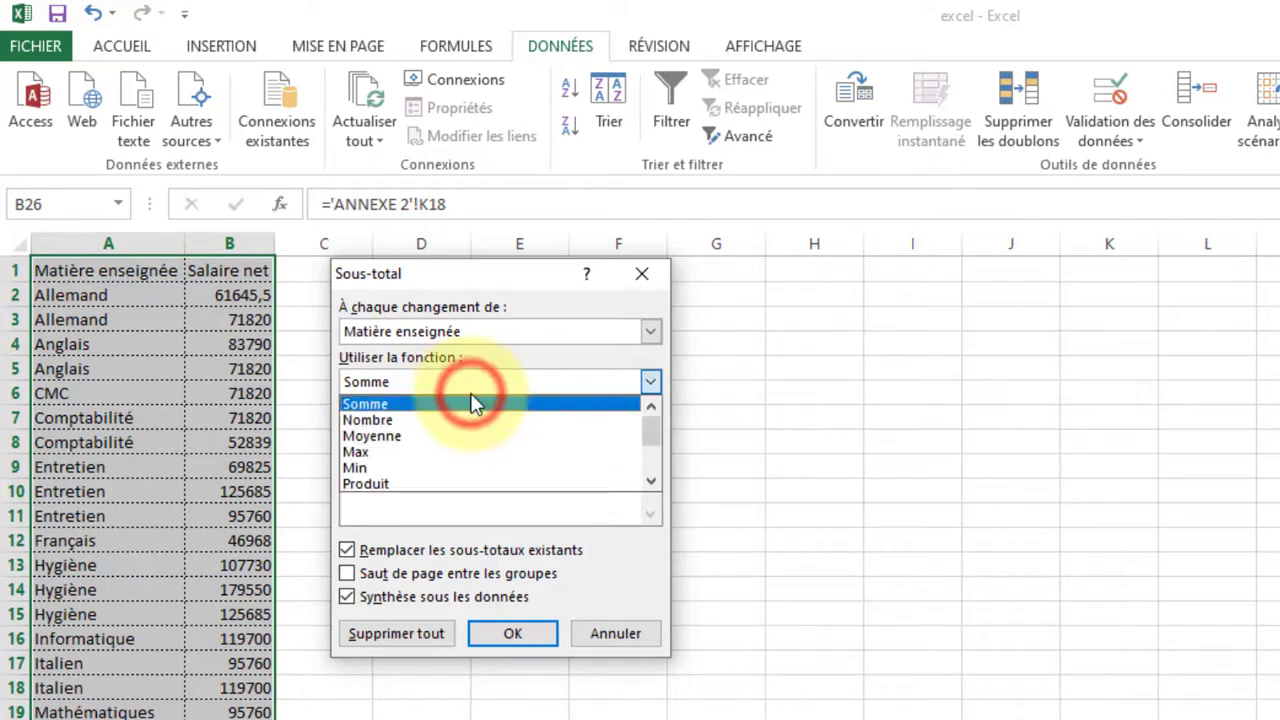
{"action": "left_click", "coordinate": [368, 405]}
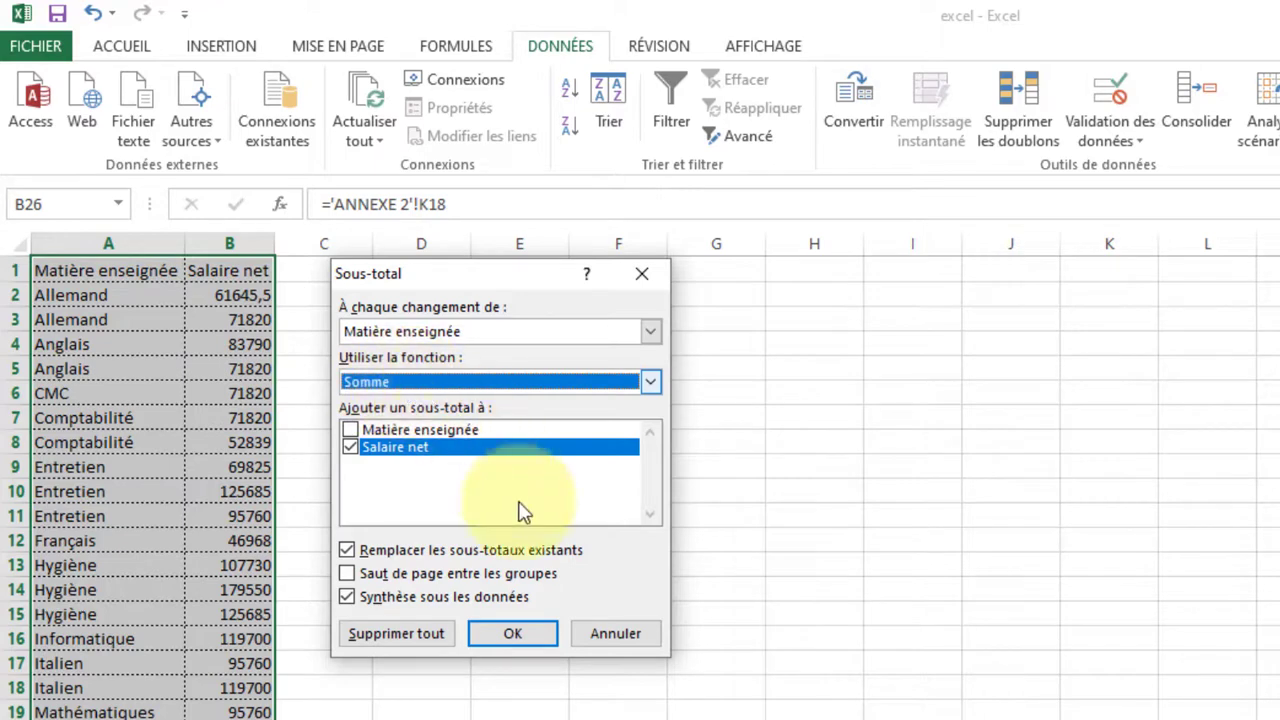
{"action": "left_click", "coordinate": [540, 634]}
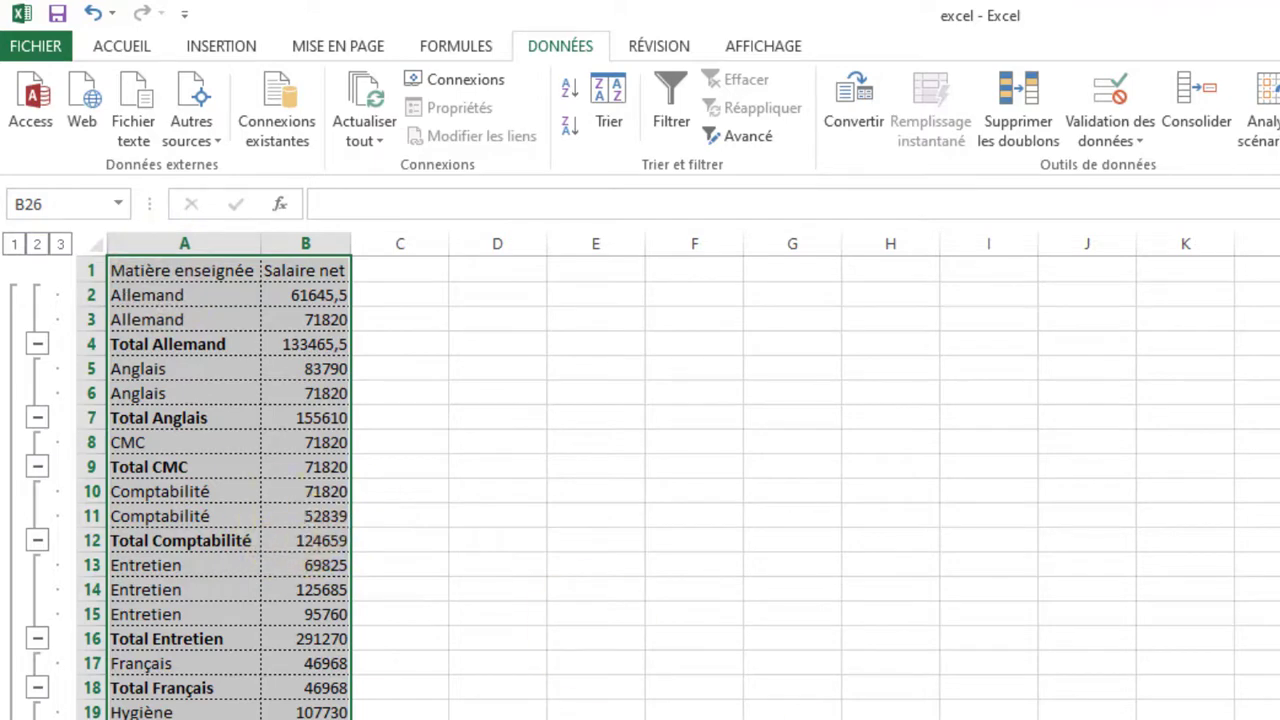
Examine the subtotal rows for Allemand, Anglais, CMC and Comptabilité at a larger zoom, selecting them together
{"action": "scroll", "coordinate": [640, 475], "scroll_direction": "up", "scroll_amount": 3, "text": "ctrl"}
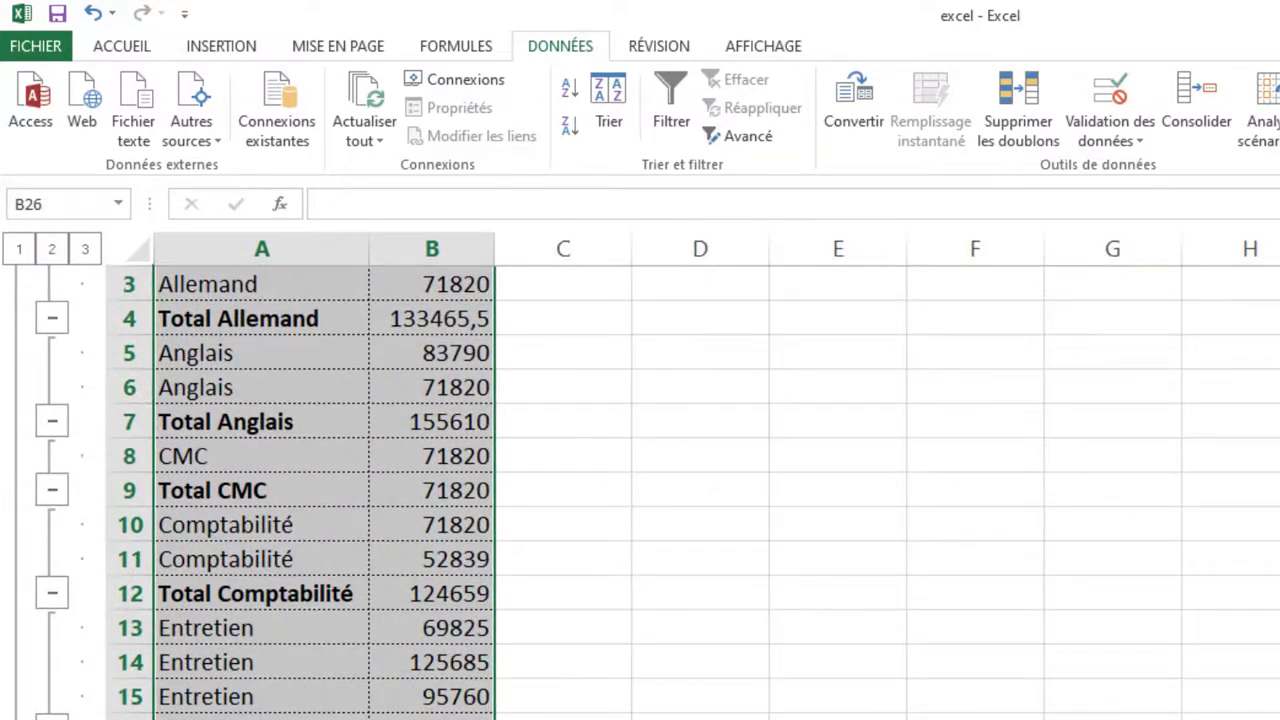
{"action": "scroll", "coordinate": [640, 475], "scroll_direction": "up", "scroll_amount": 1}
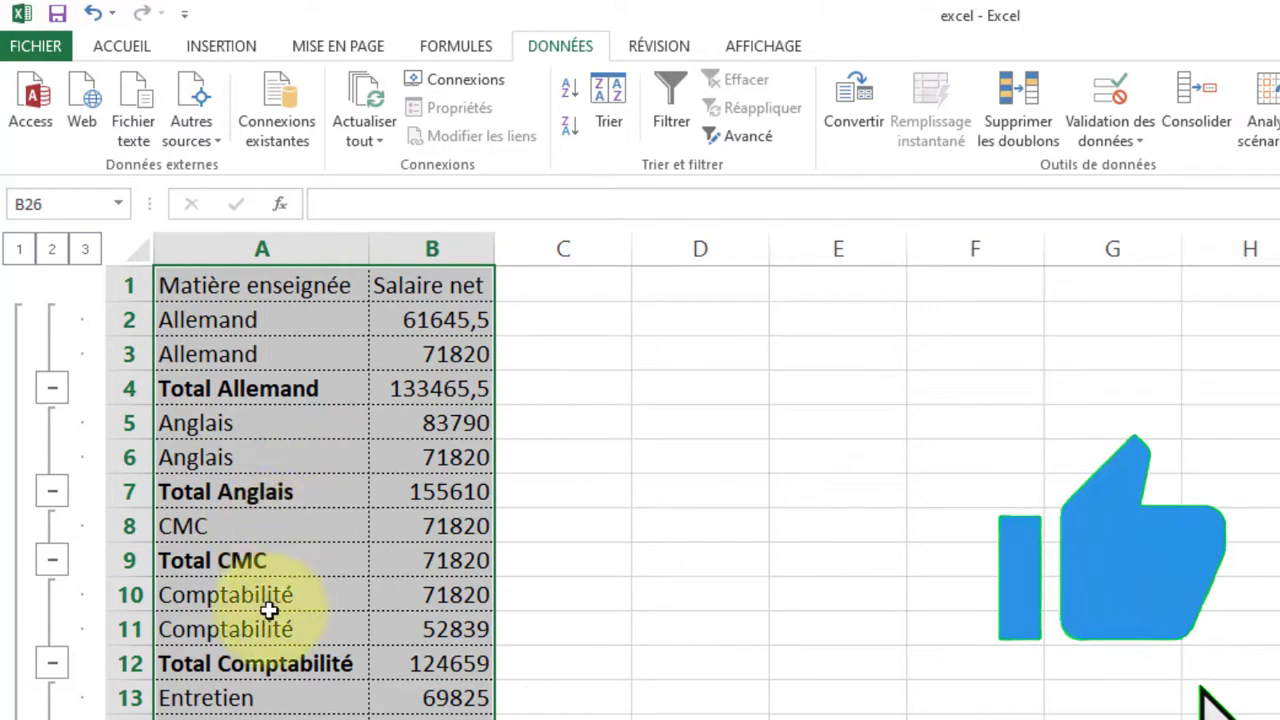
{"action": "left_click", "coordinate": [243, 389]}
{"action": "left_click_drag", "start_coordinate": [224, 389], "coordinate": [430, 393]}
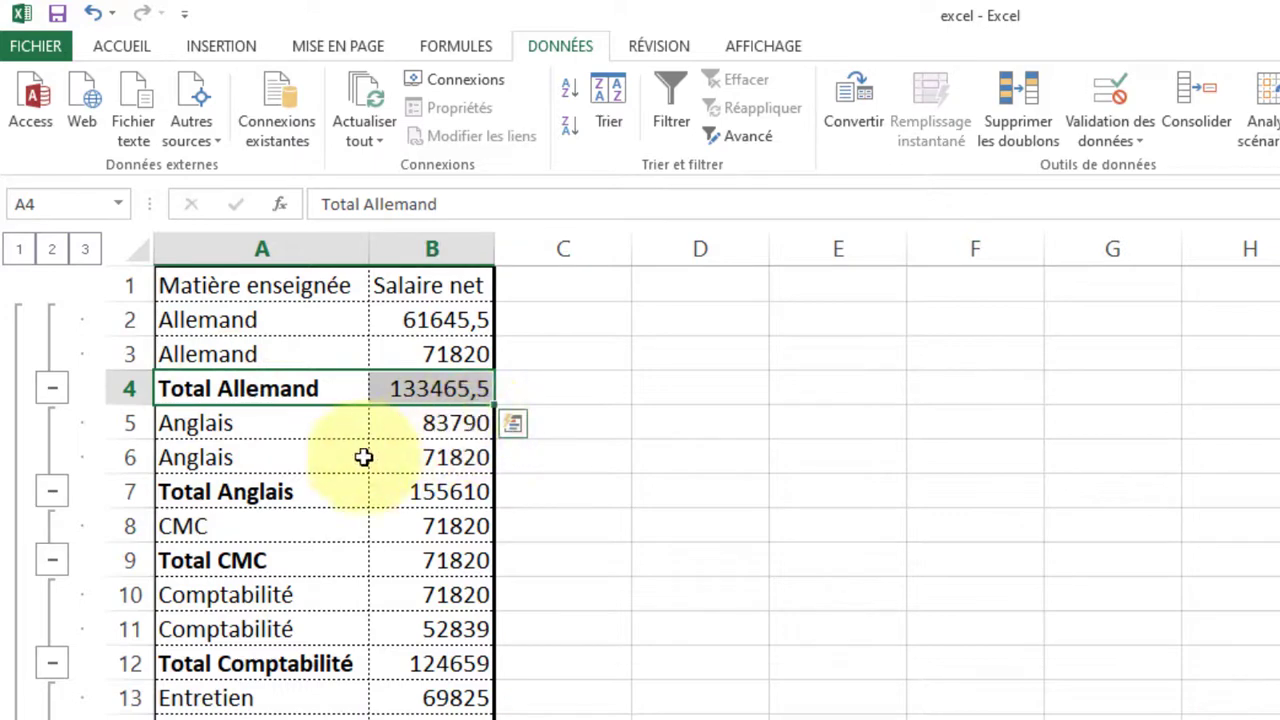
{"action": "left_click_drag", "start_coordinate": [218, 491], "coordinate": [411, 493]}
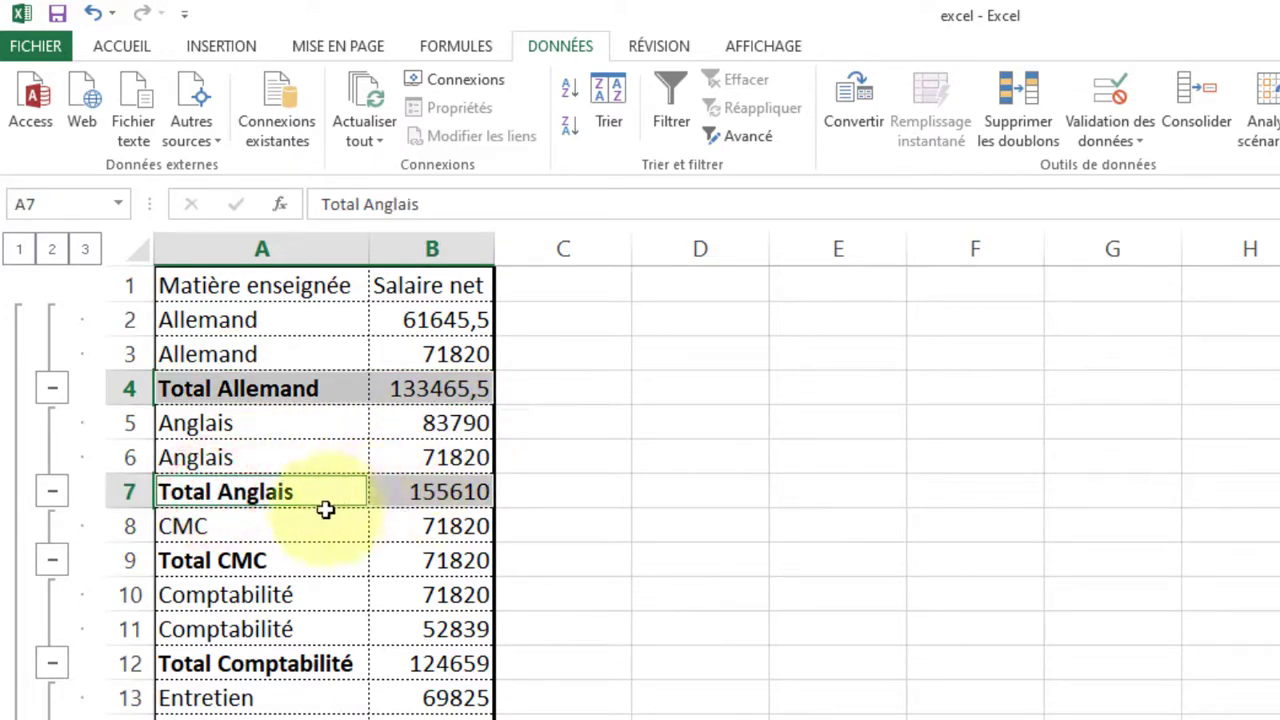
{"action": "left_click_drag", "start_coordinate": [202, 562], "coordinate": [434, 560]}
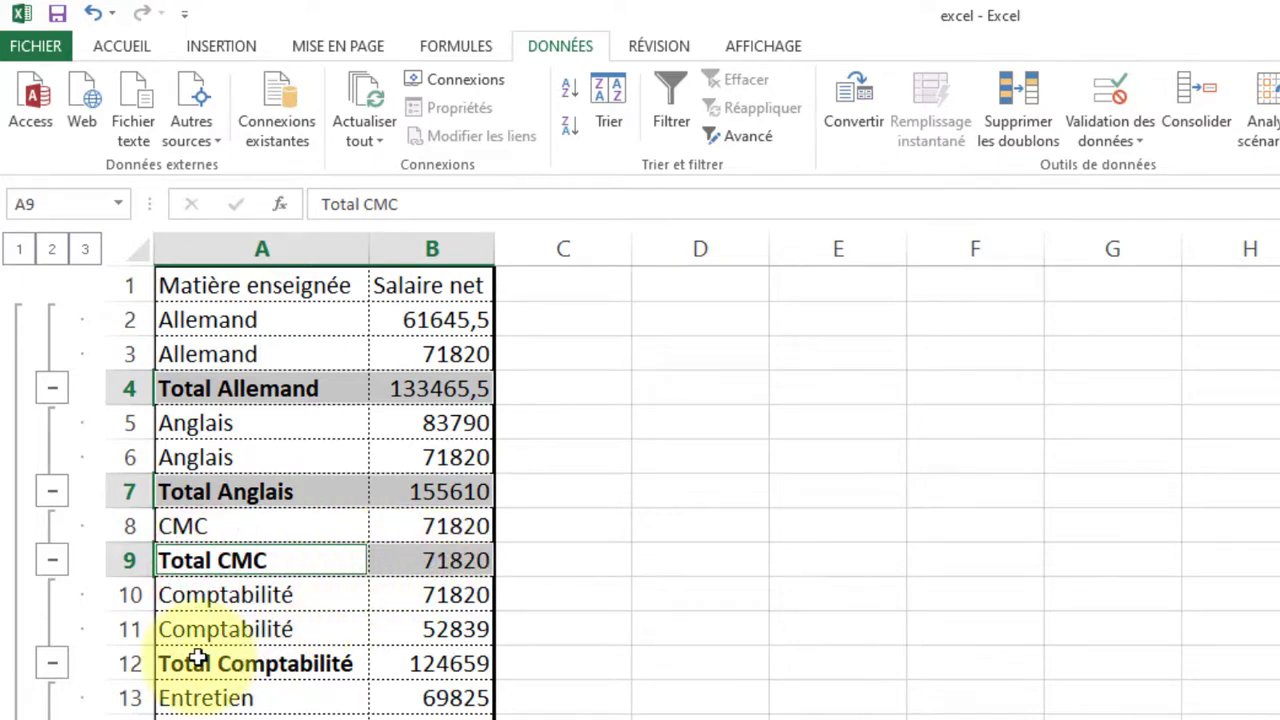
{"action": "left_click_drag", "start_coordinate": [198, 655], "coordinate": [386, 654]}
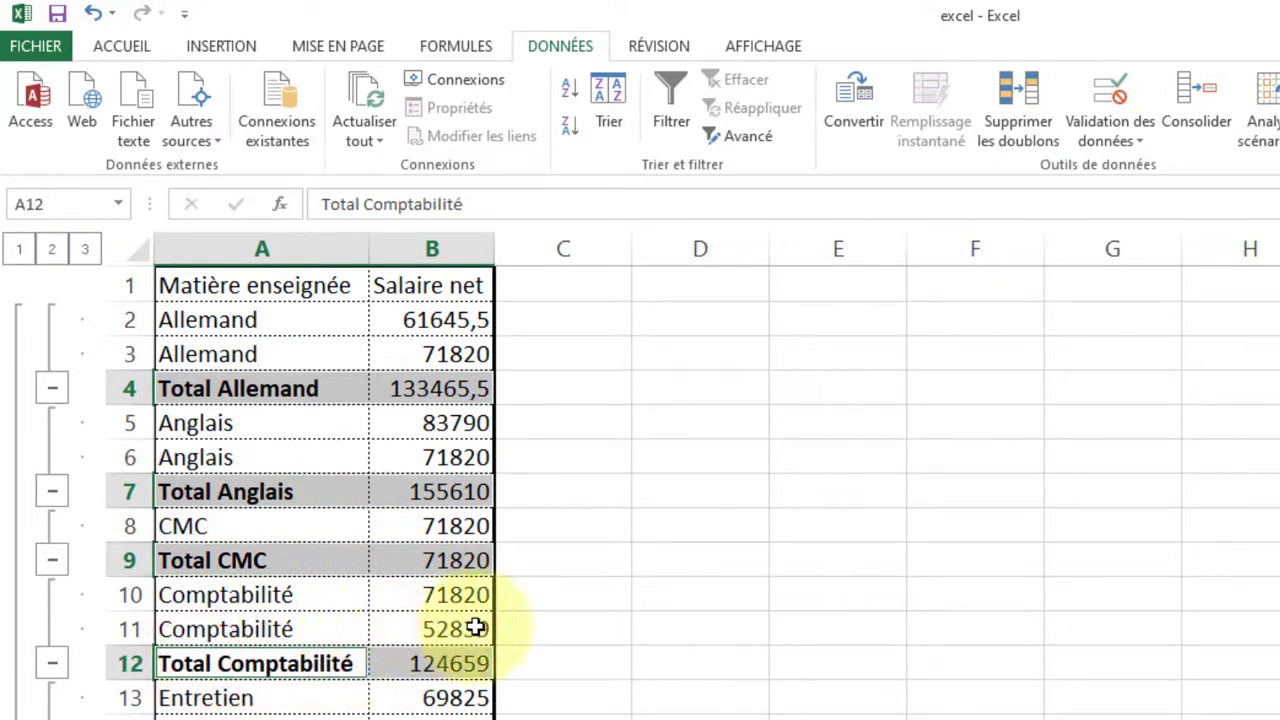
{"action": "left_click", "coordinate": [647, 616]}
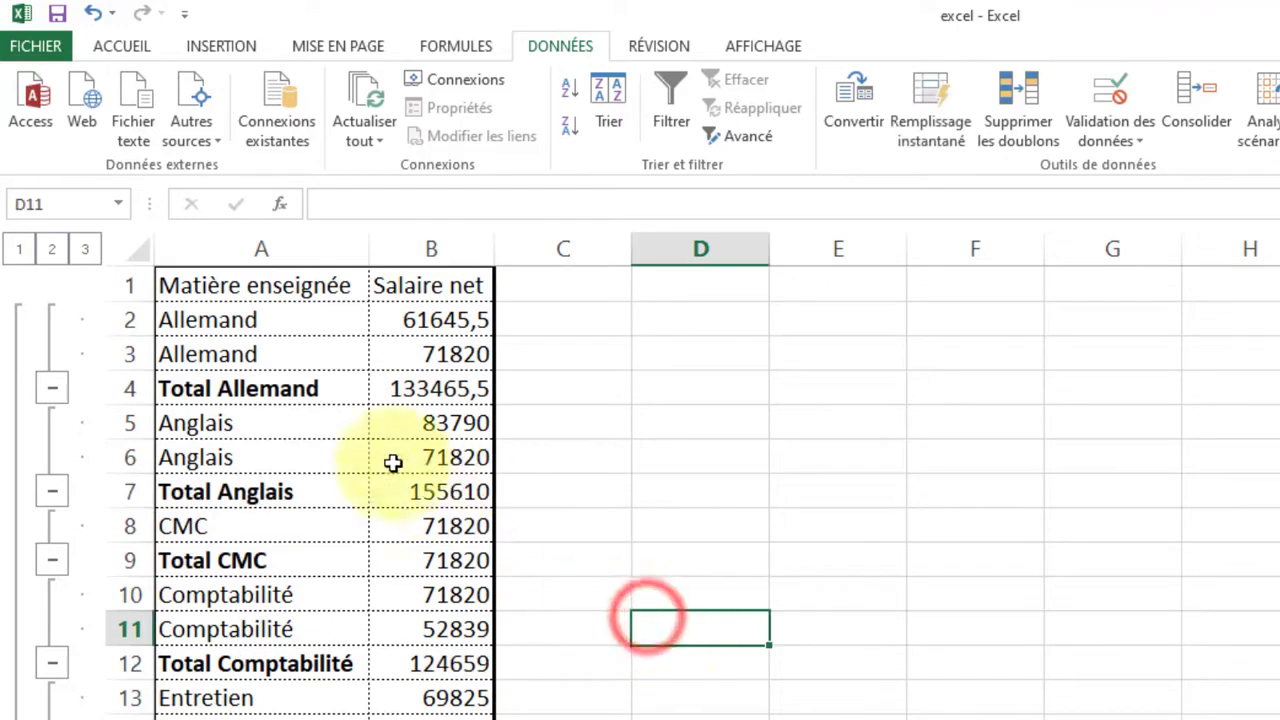
Compare the three outline levels and collapse the table to level 2, showing only the totals per subject
{"action": "left_click", "coordinate": [24, 255]}
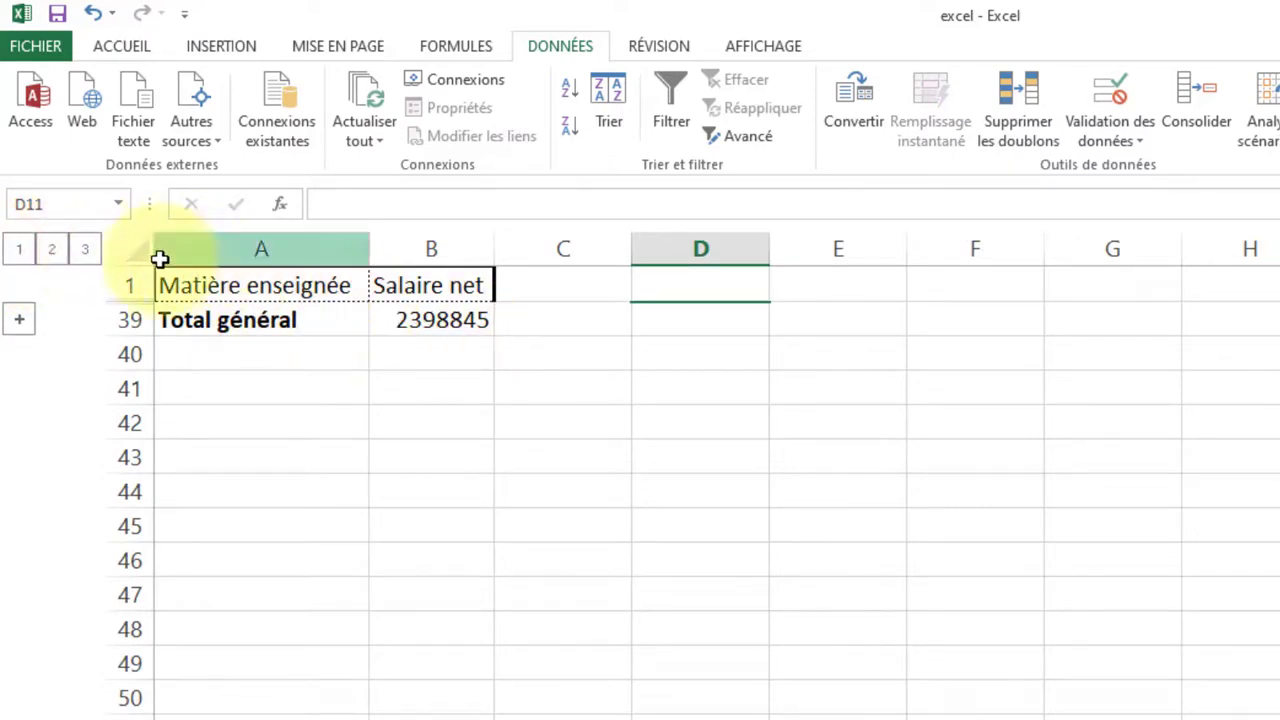
{"action": "left_click", "coordinate": [52, 250]}
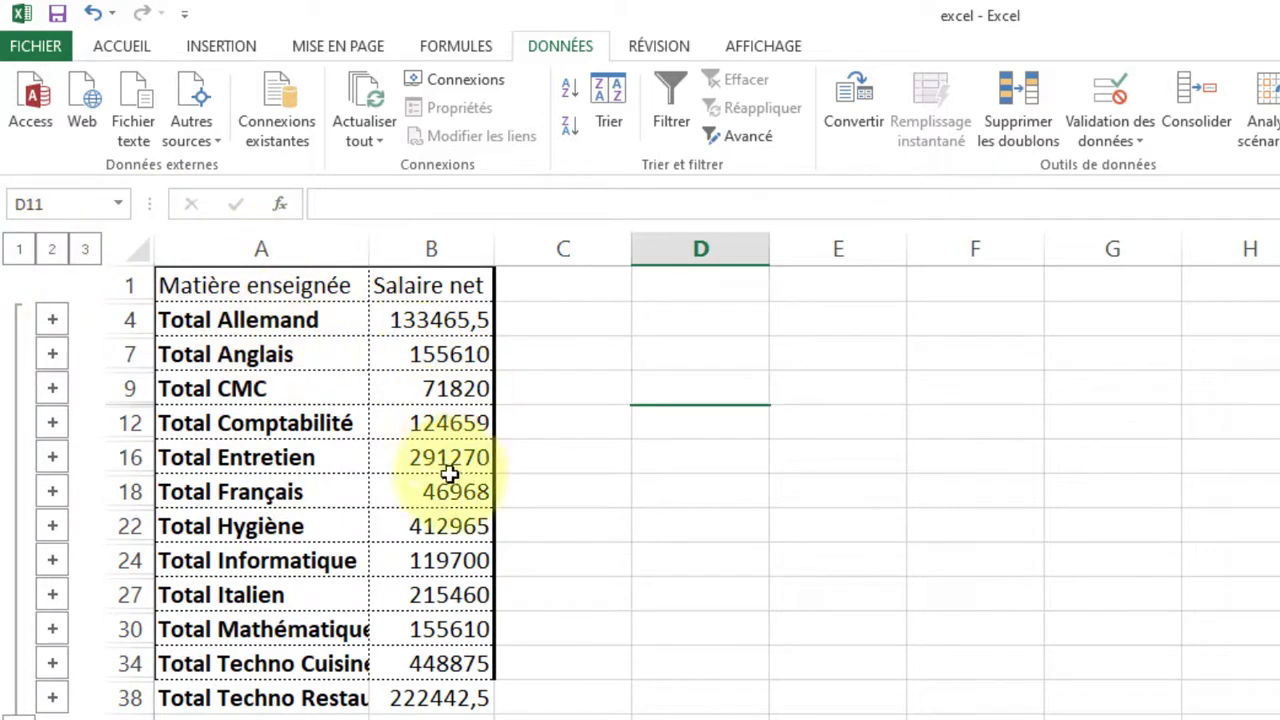
{"action": "left_click", "coordinate": [88, 249]}
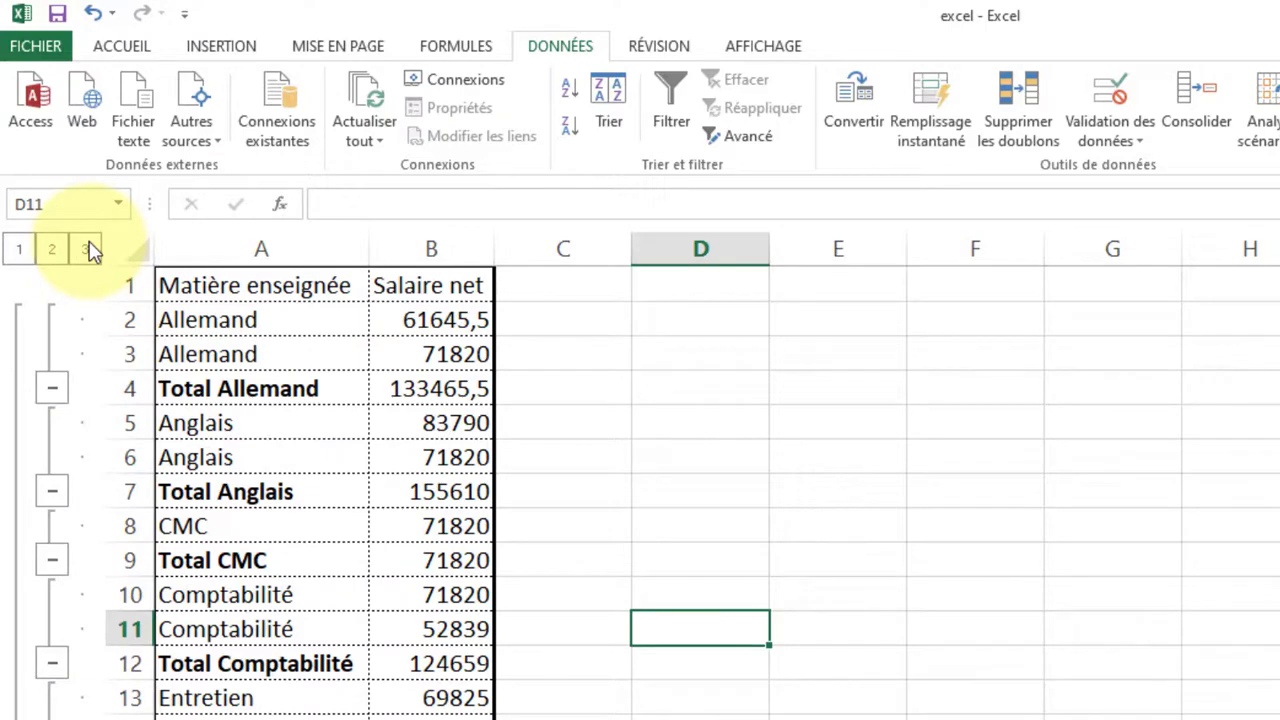
{"action": "left_click", "coordinate": [52, 250]}
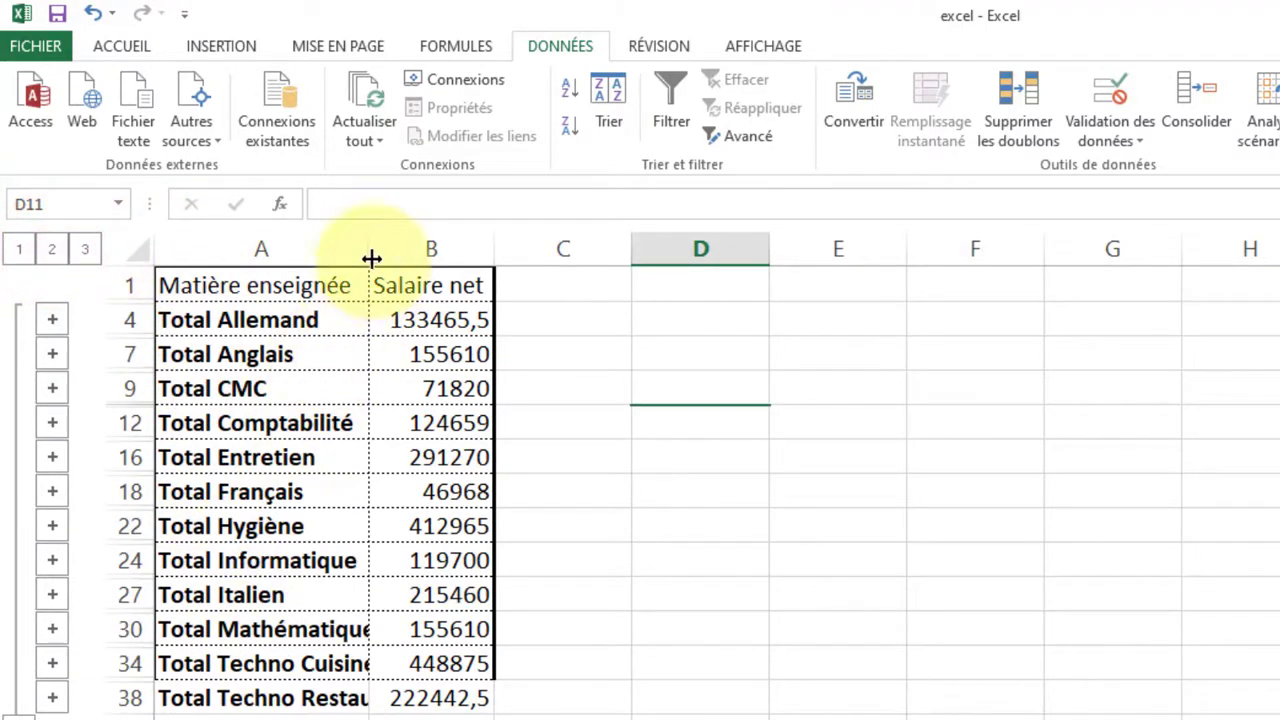
Widen column A to fit the full subject labels and select the table from A1 to the Total Techno Restau row
{"action": "left_click_drag", "start_coordinate": [371, 257], "coordinate": [402, 258]}
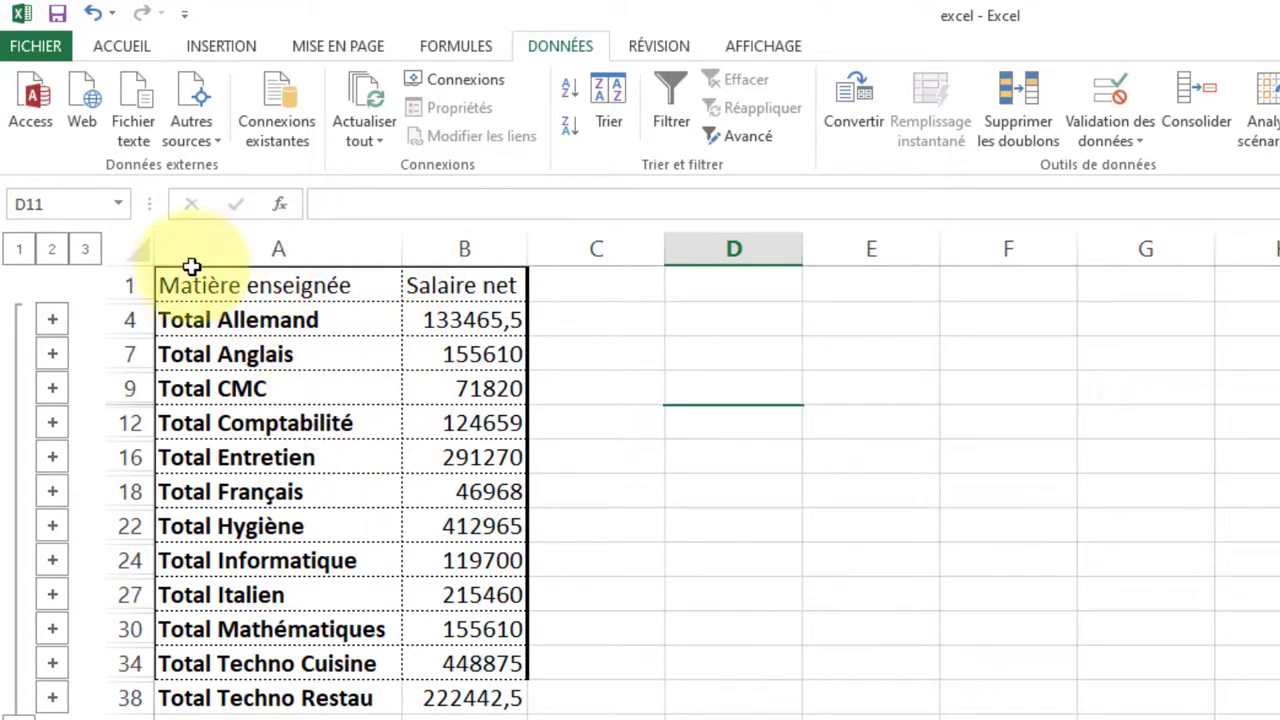
{"action": "left_click_drag", "start_coordinate": [183, 282], "coordinate": [477, 690]}
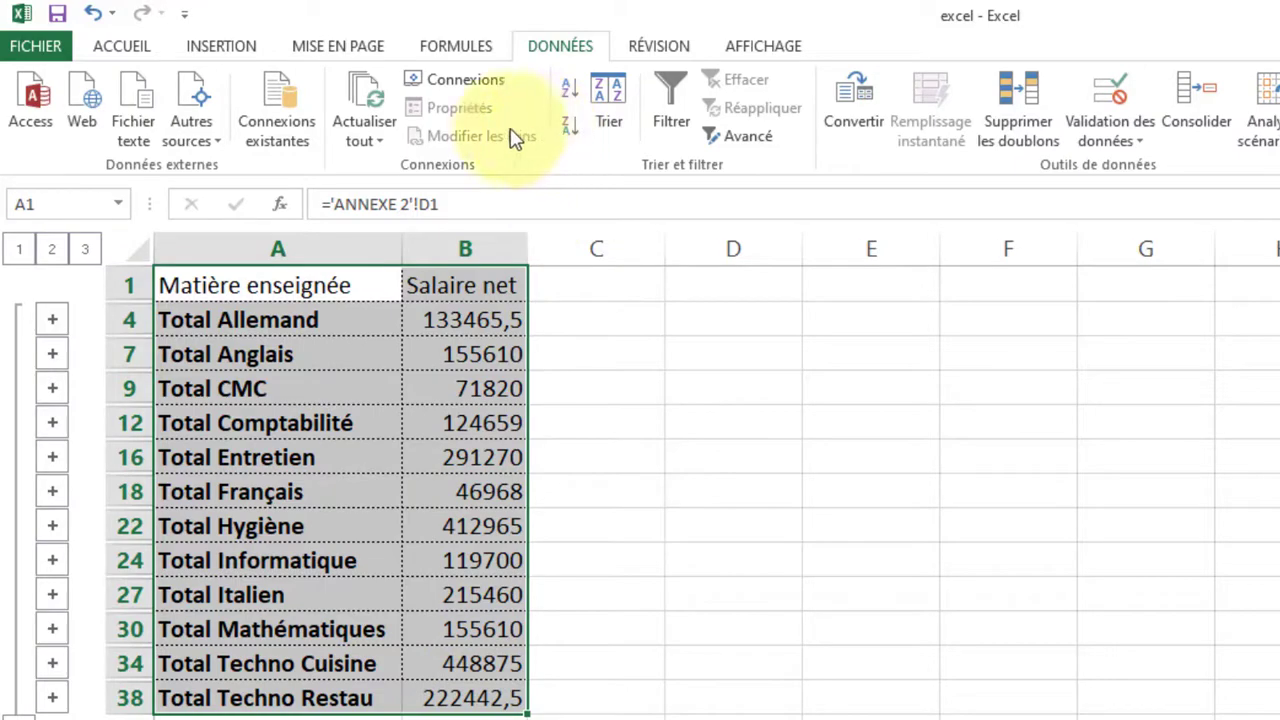
{"action": "left_click", "coordinate": [247, 47]}
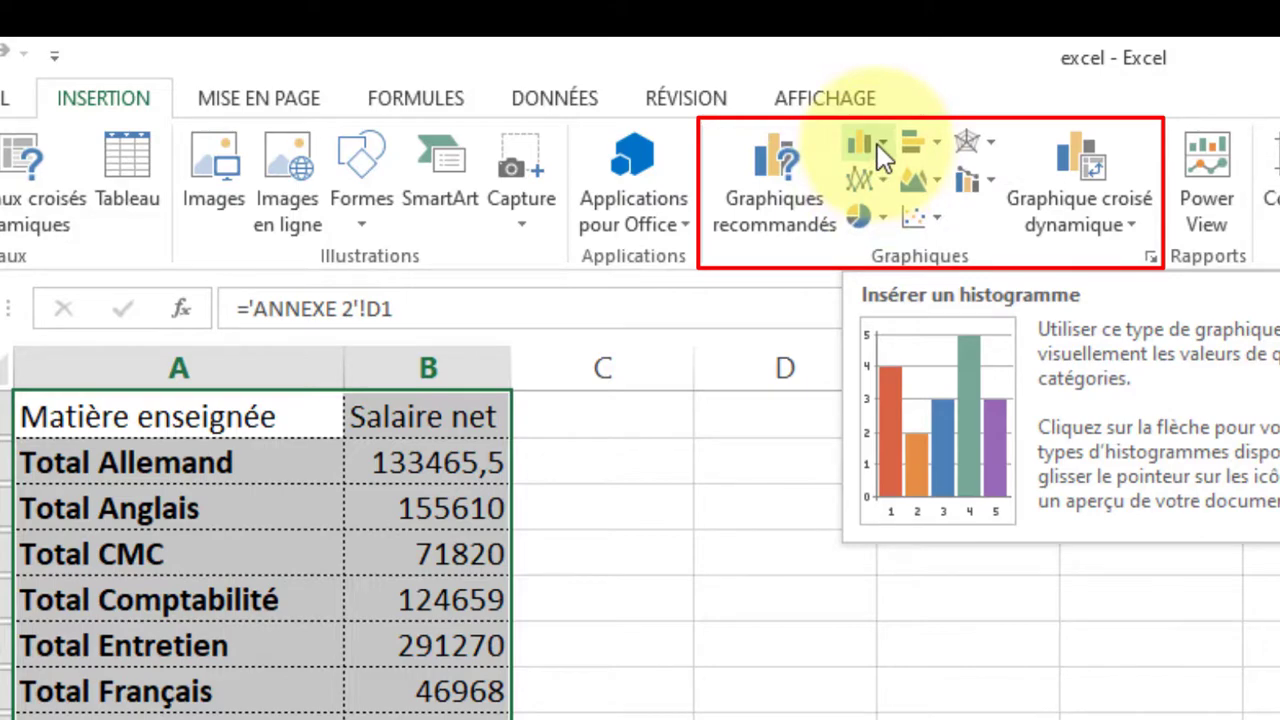
{"action": "left_click", "coordinate": [1151, 257]}
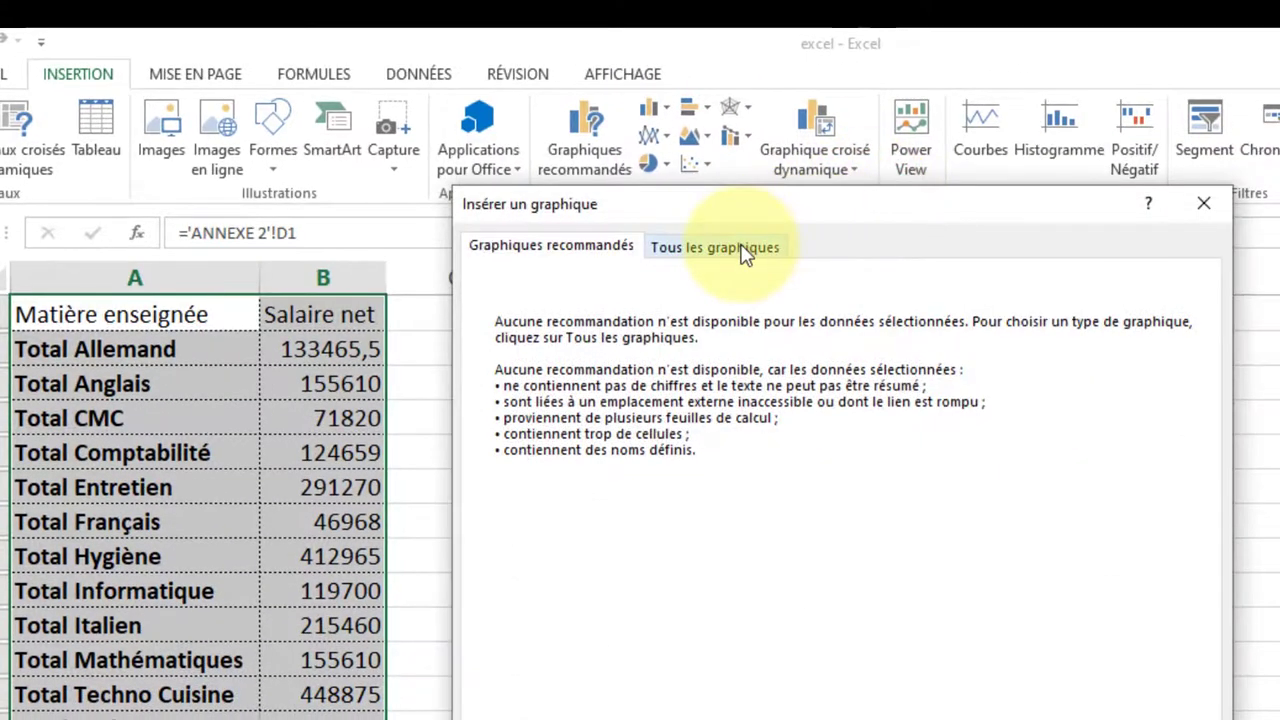
{"action": "left_click", "coordinate": [742, 248]}
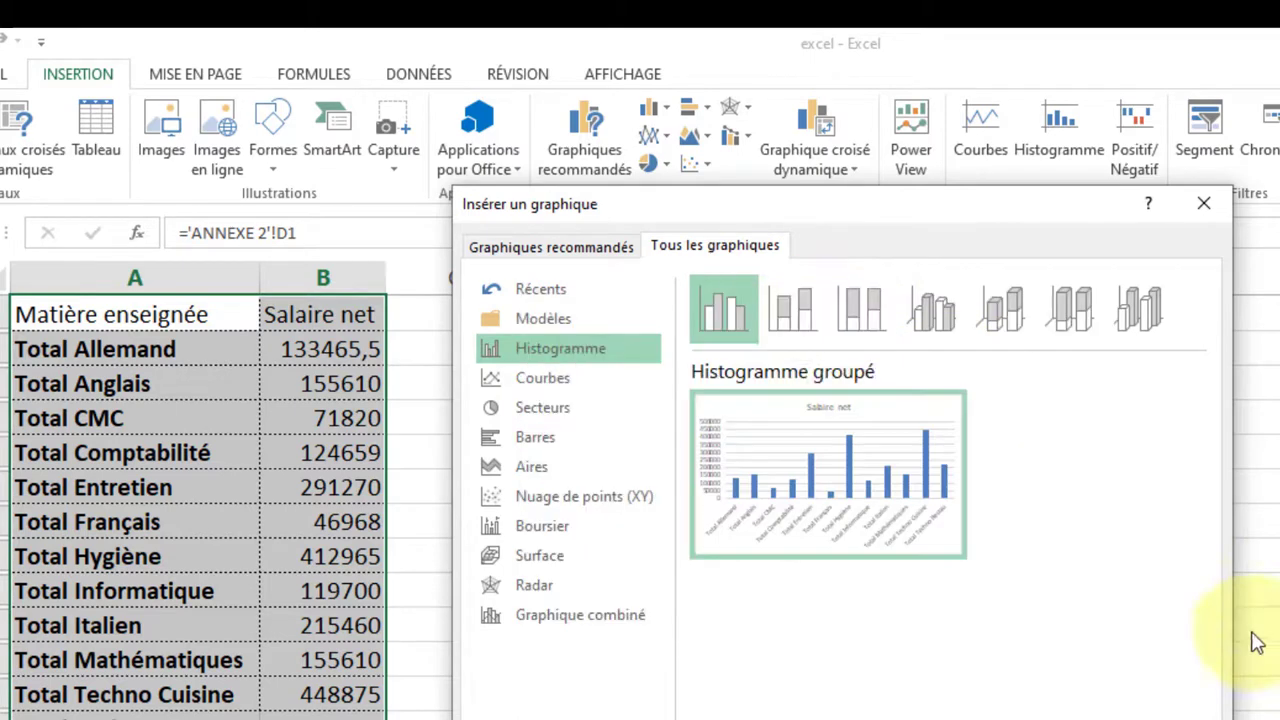
{"action": "left_click", "coordinate": [1178, 719]}
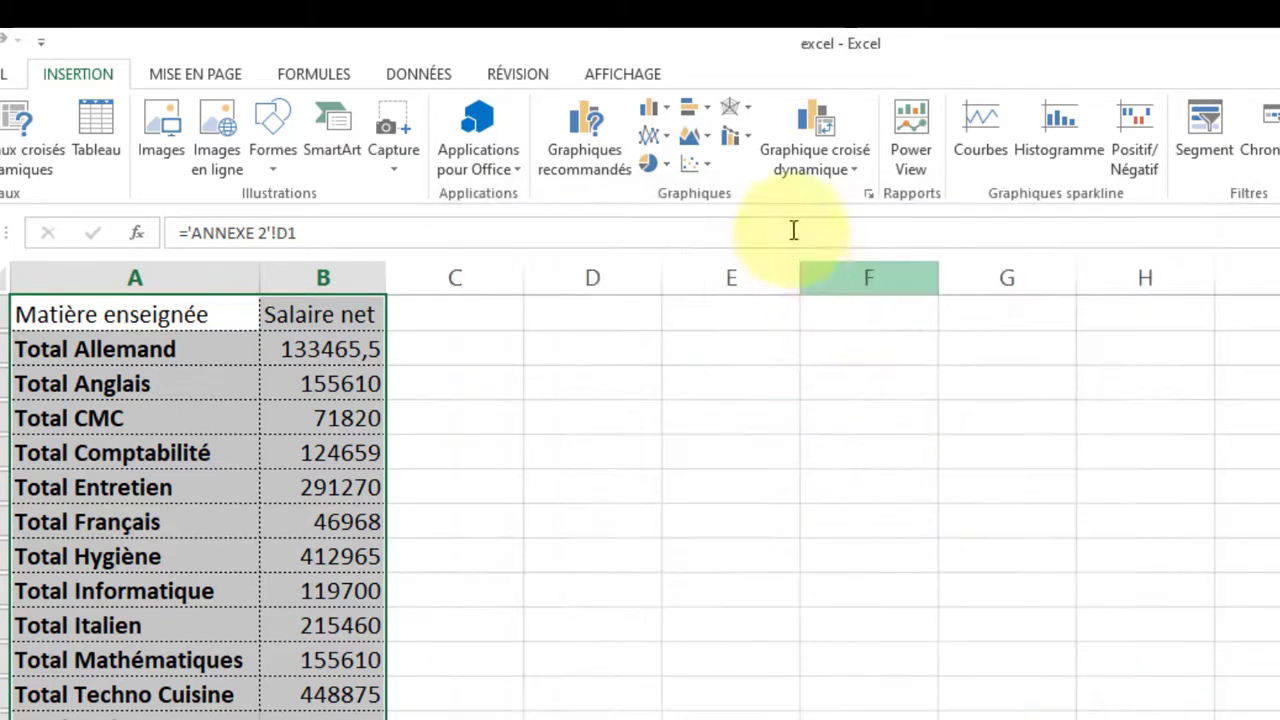
Insert a Histogramme 3D groupé chart from the selected subject totals and place it beside the table
{"action": "left_click", "coordinate": [667, 110]}
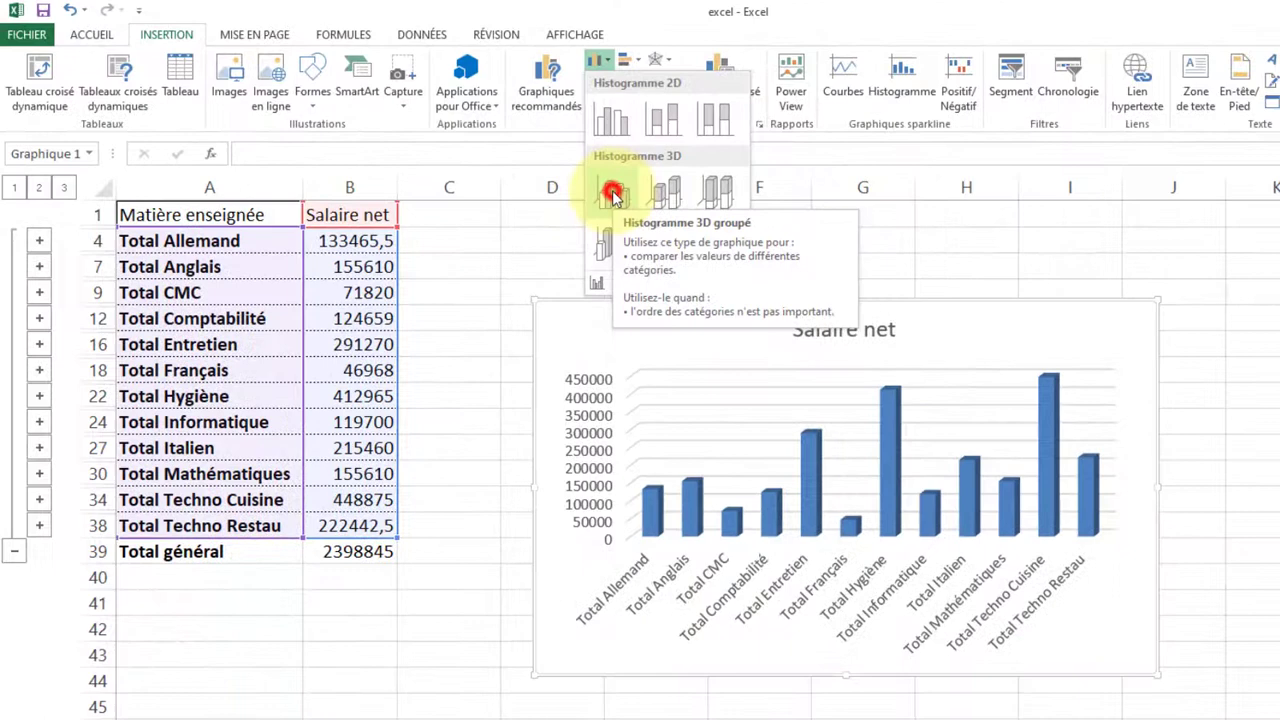
{"action": "left_click", "coordinate": [612, 193]}
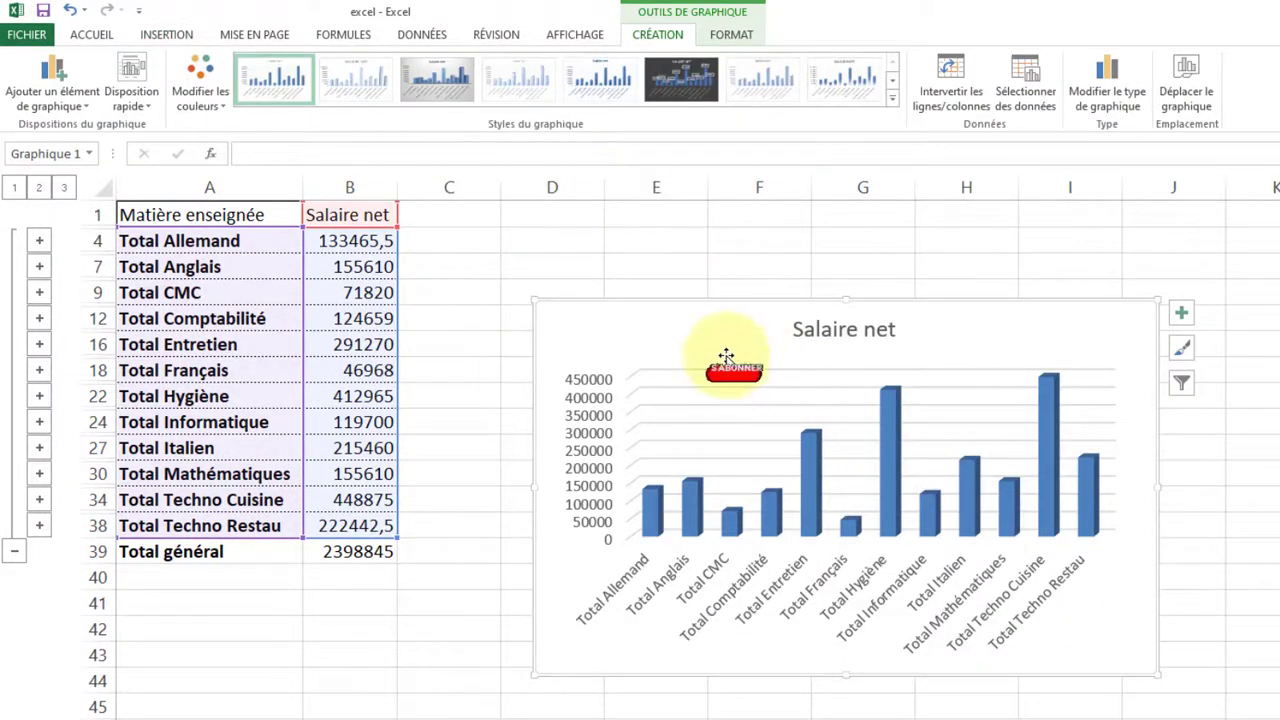
{"action": "left_click_drag", "start_coordinate": [729, 363], "coordinate": [637, 287]}
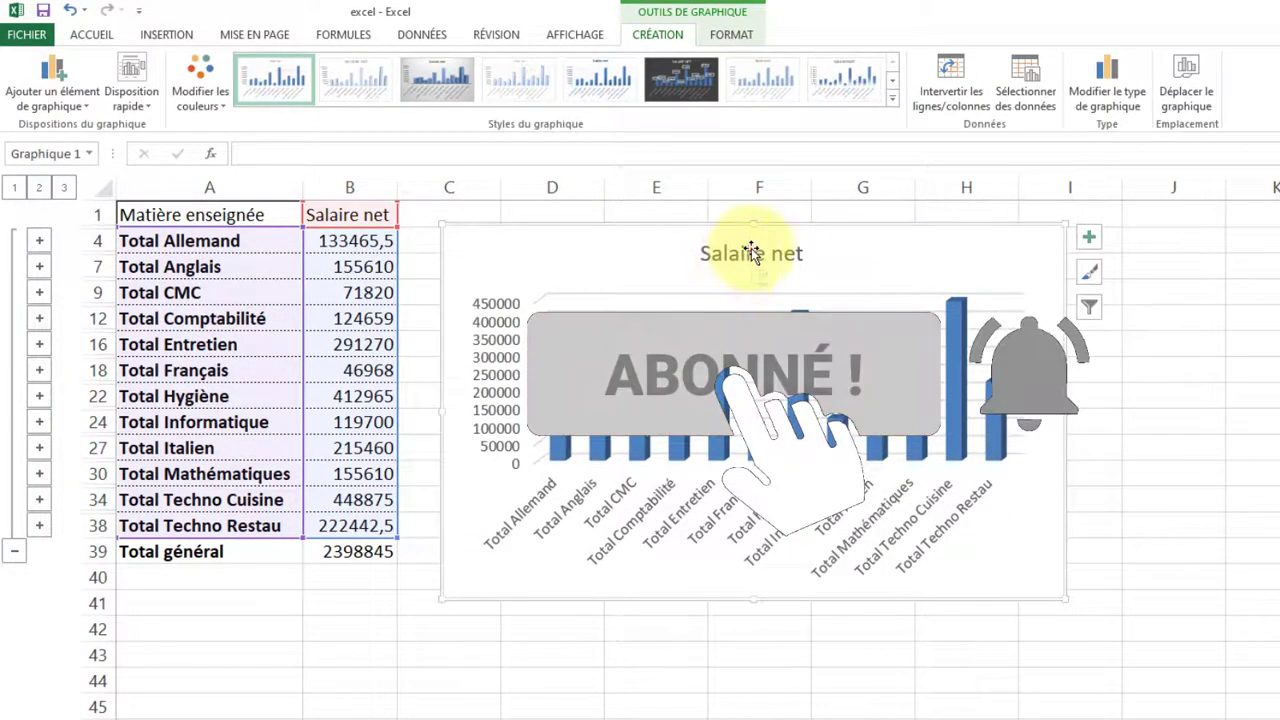
Change the chart title to "Salaire net par Matière"
{"action": "left_click", "coordinate": [749, 250]}
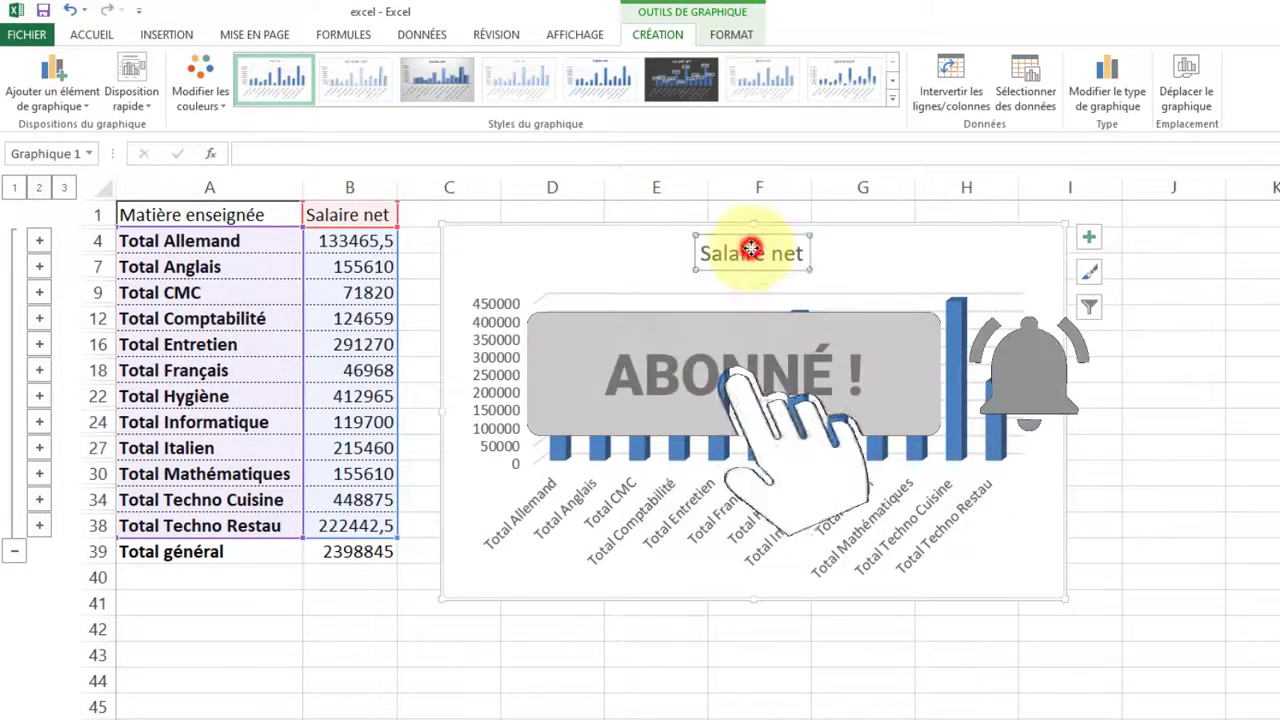
{"action": "left_click", "coordinate": [805, 256]}
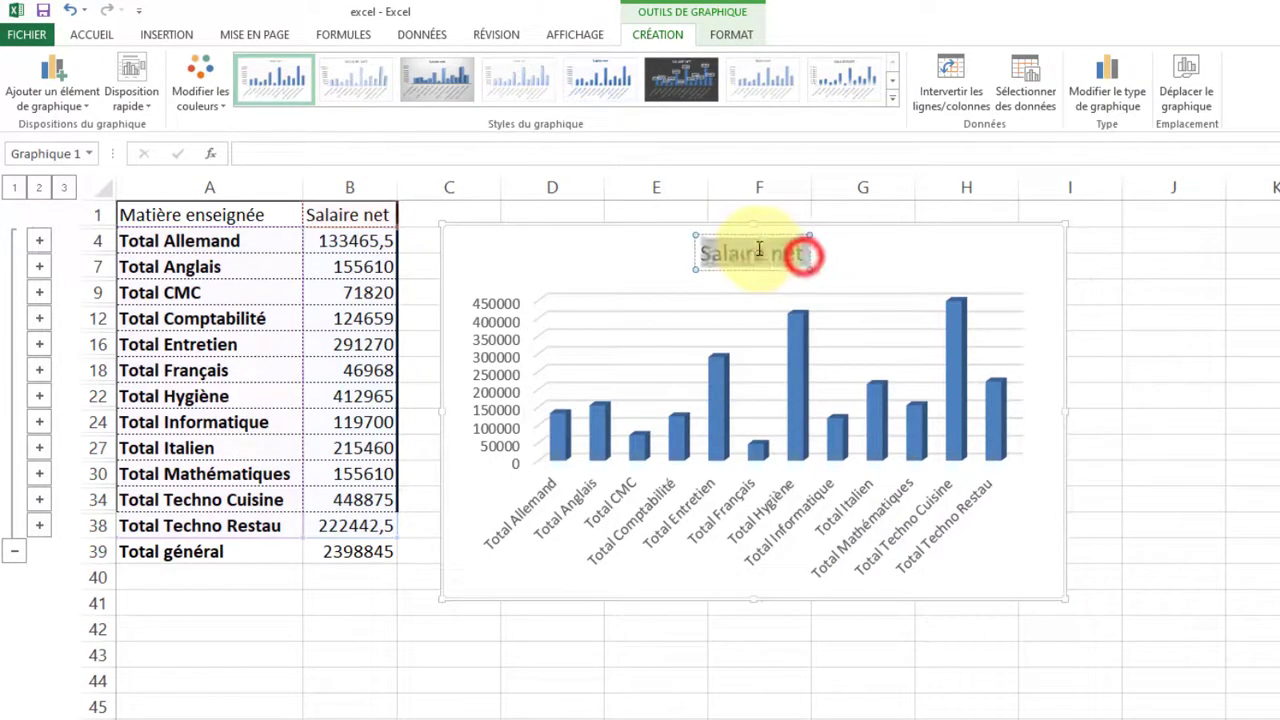
{"action": "type", "text": "AP"}
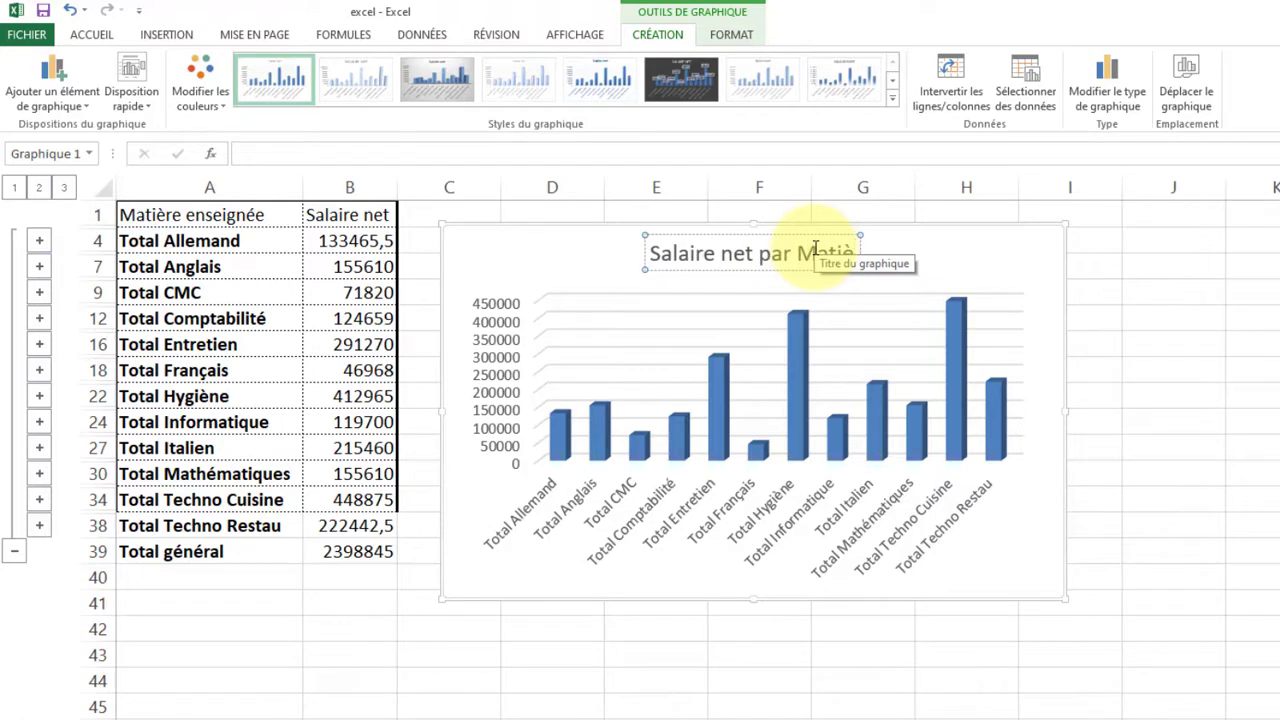
{"action": "type", "text": "r Matière"}
{"action": "left_click", "coordinate": [815, 566]}
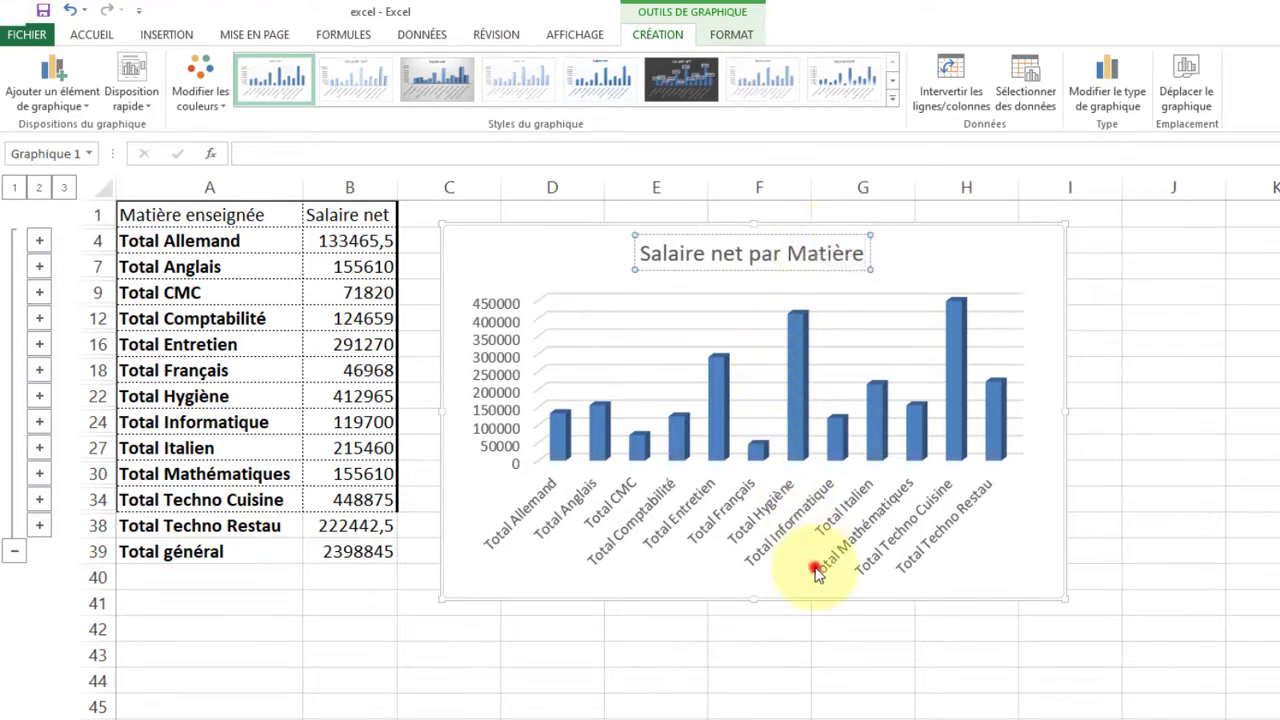
{"action": "left_click", "coordinate": [624, 632]}
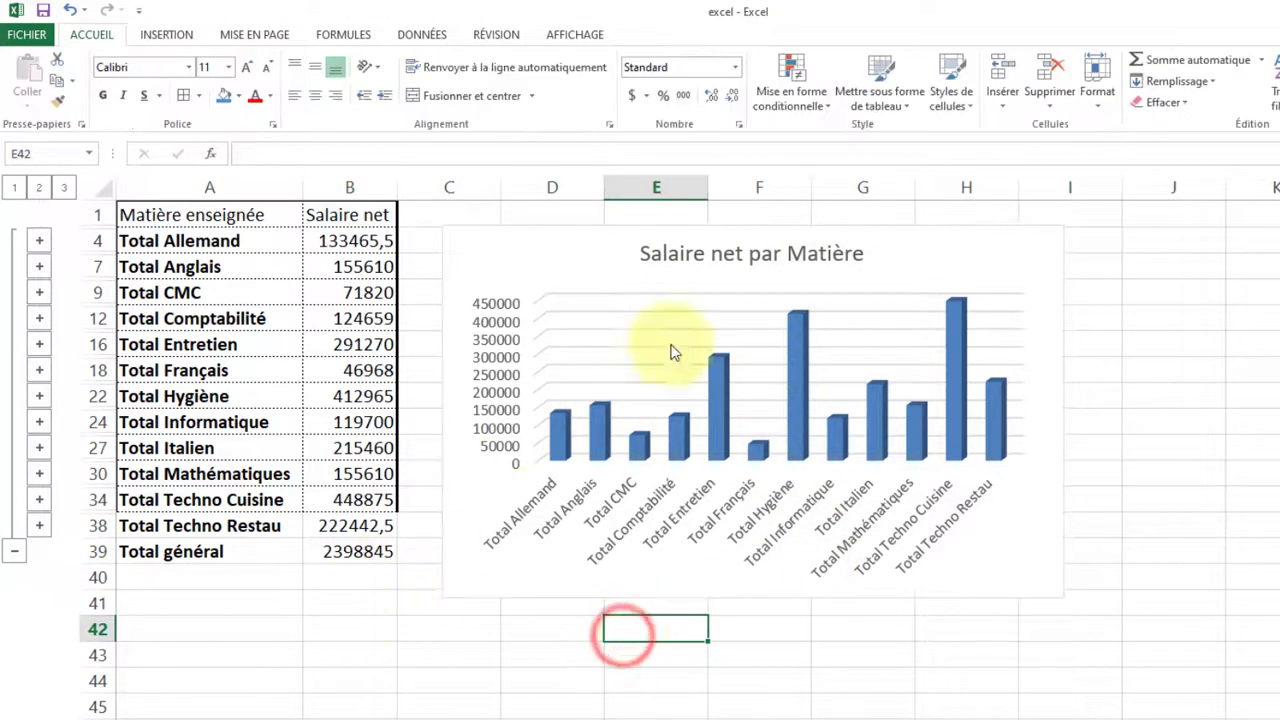
Switch to the Word assignment, select the required chart sheet name GRAPH-SALAIRE, and return to the Excel workbook
{"action": "left_click", "coordinate": [533, 252]}
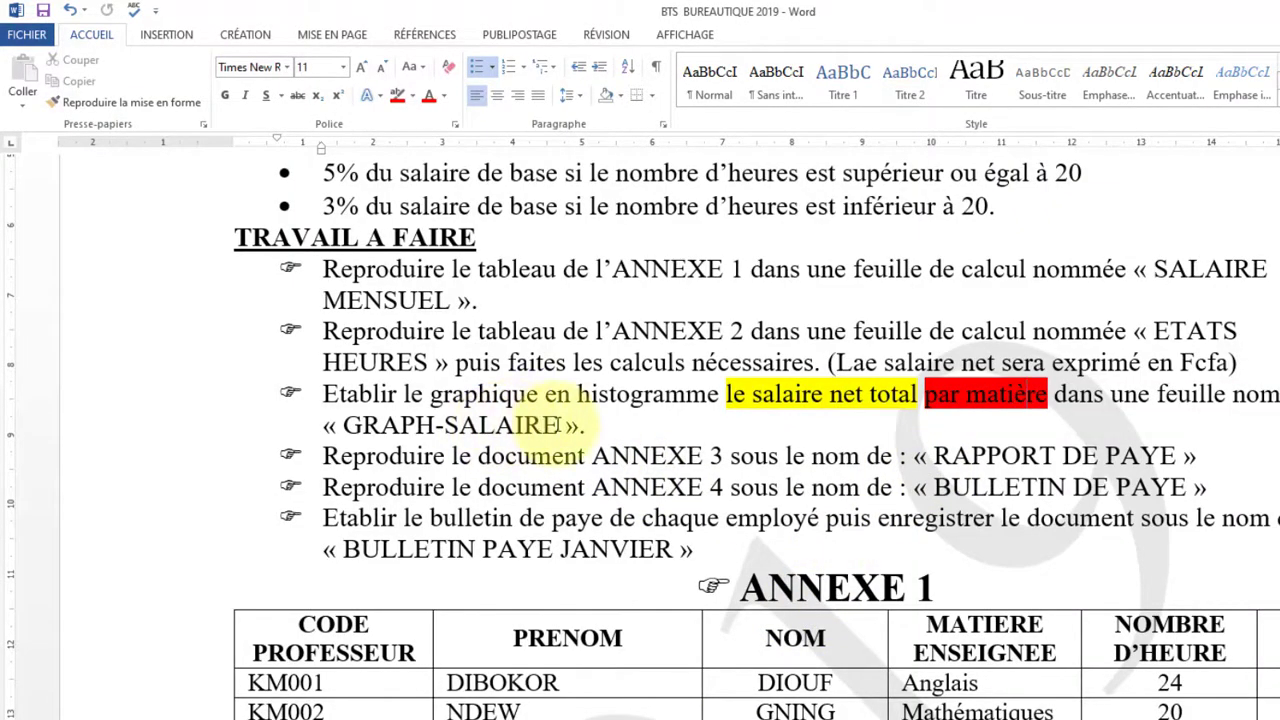
{"action": "left_click_drag", "start_coordinate": [560, 425], "coordinate": [338, 425]}
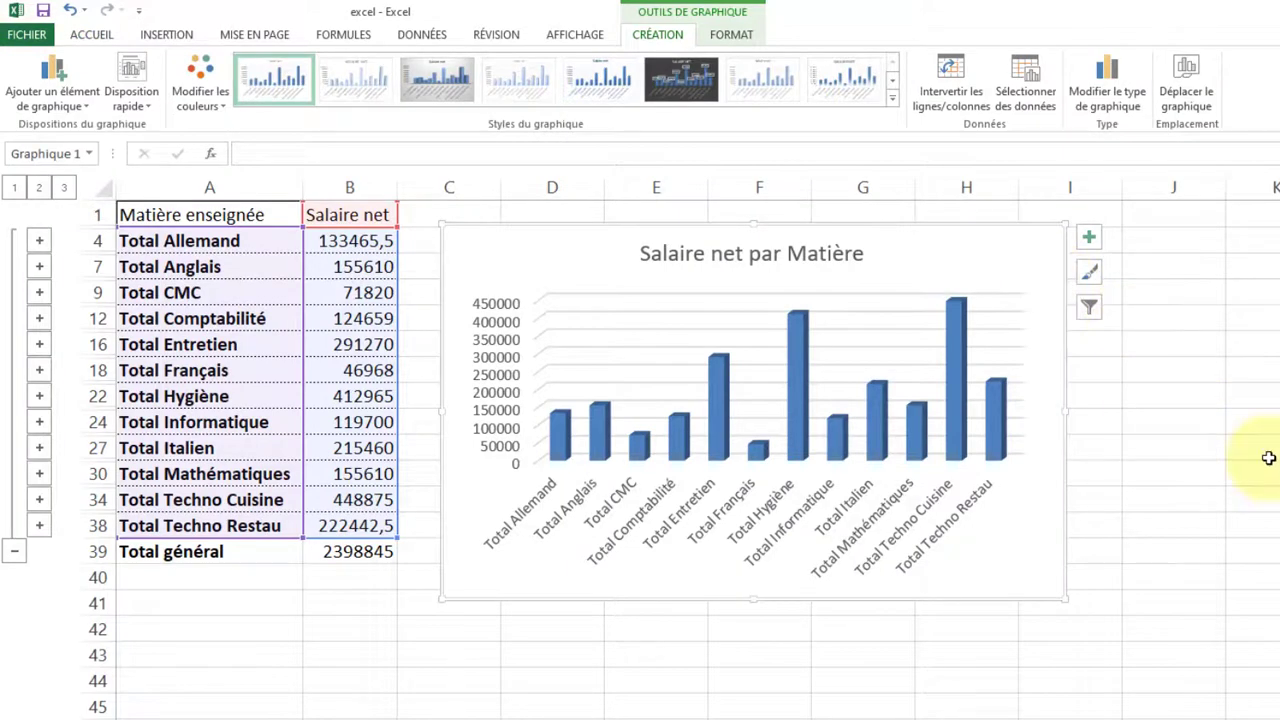
{"action": "left_click", "coordinate": [1268, 458]}
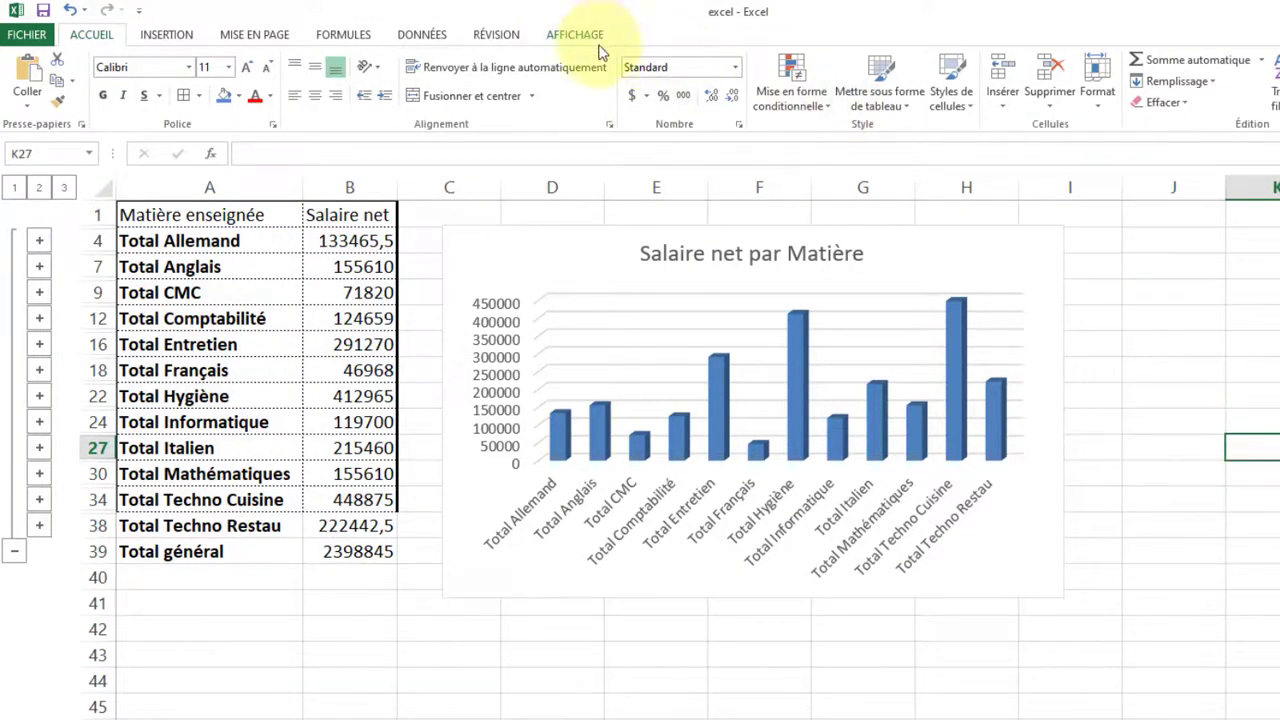
Move the histogram to a new chart sheet named GRAPH-SALAIRE
{"action": "left_click", "coordinate": [465, 268]}
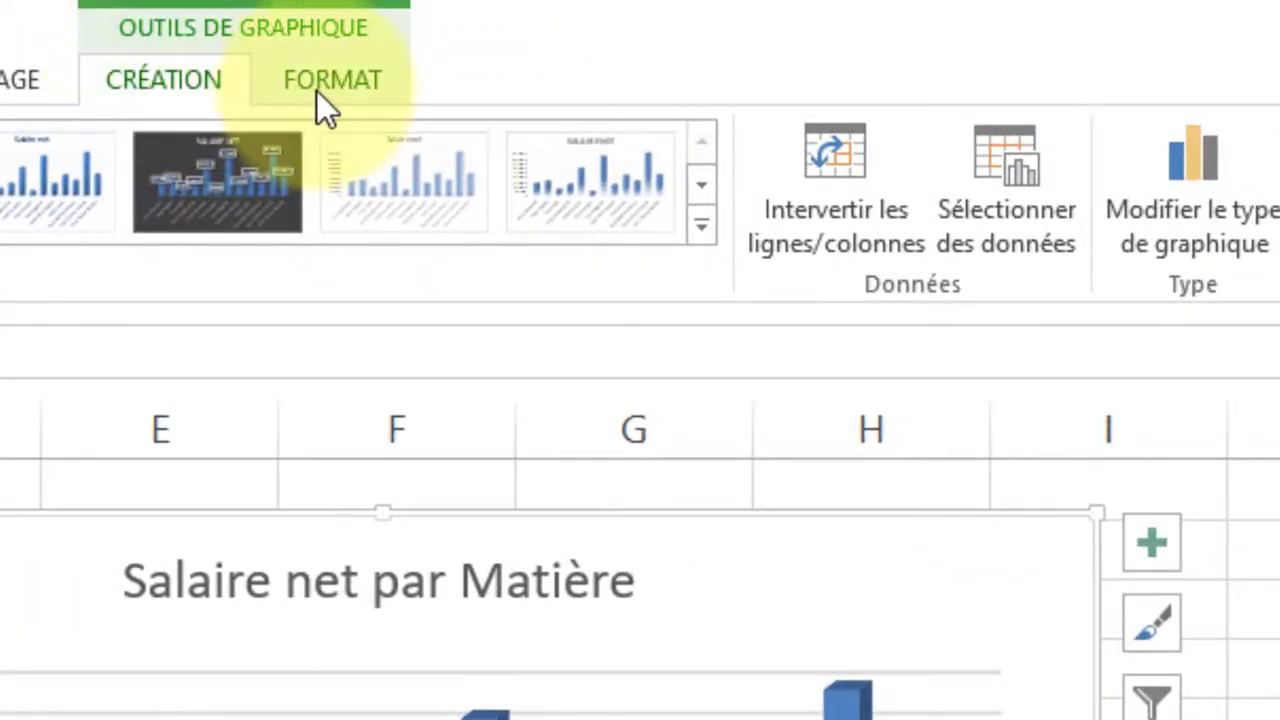
{"action": "left_click", "coordinate": [183, 93]}
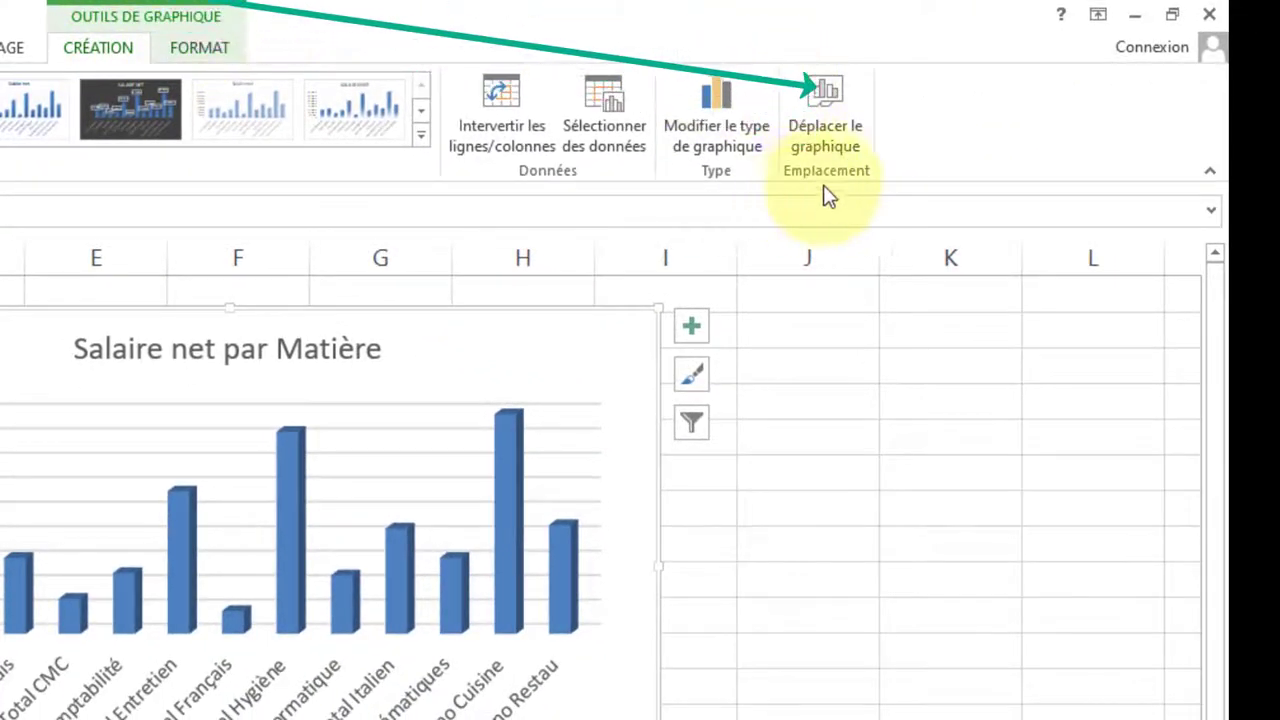
{"action": "left_click", "coordinate": [822, 111]}
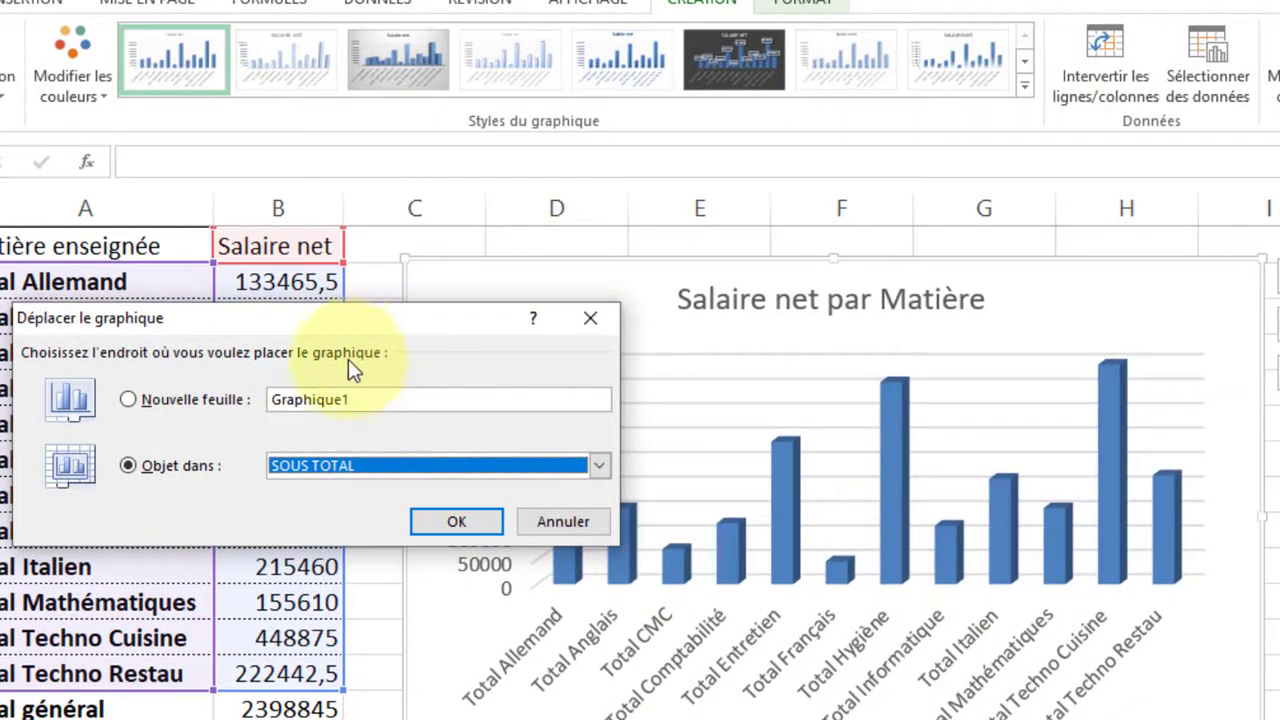
{"action": "left_click", "coordinate": [215, 405]}
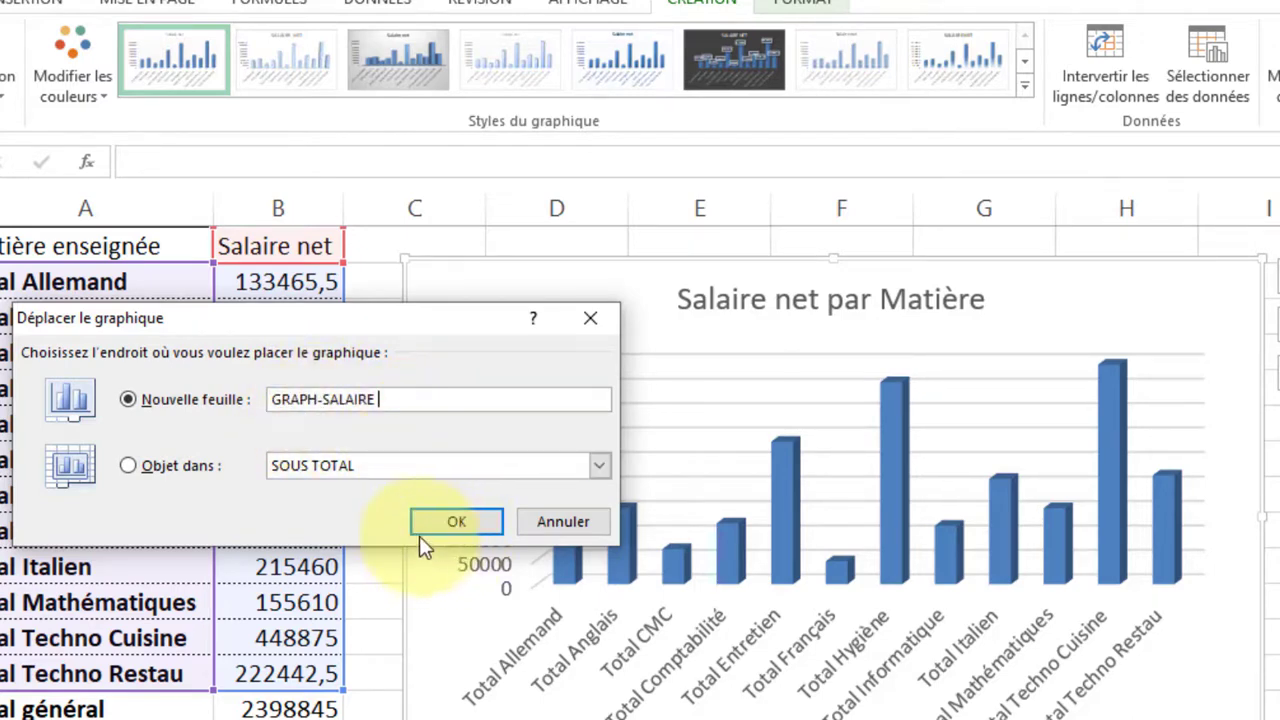
{"action": "left_click", "coordinate": [452, 522]}
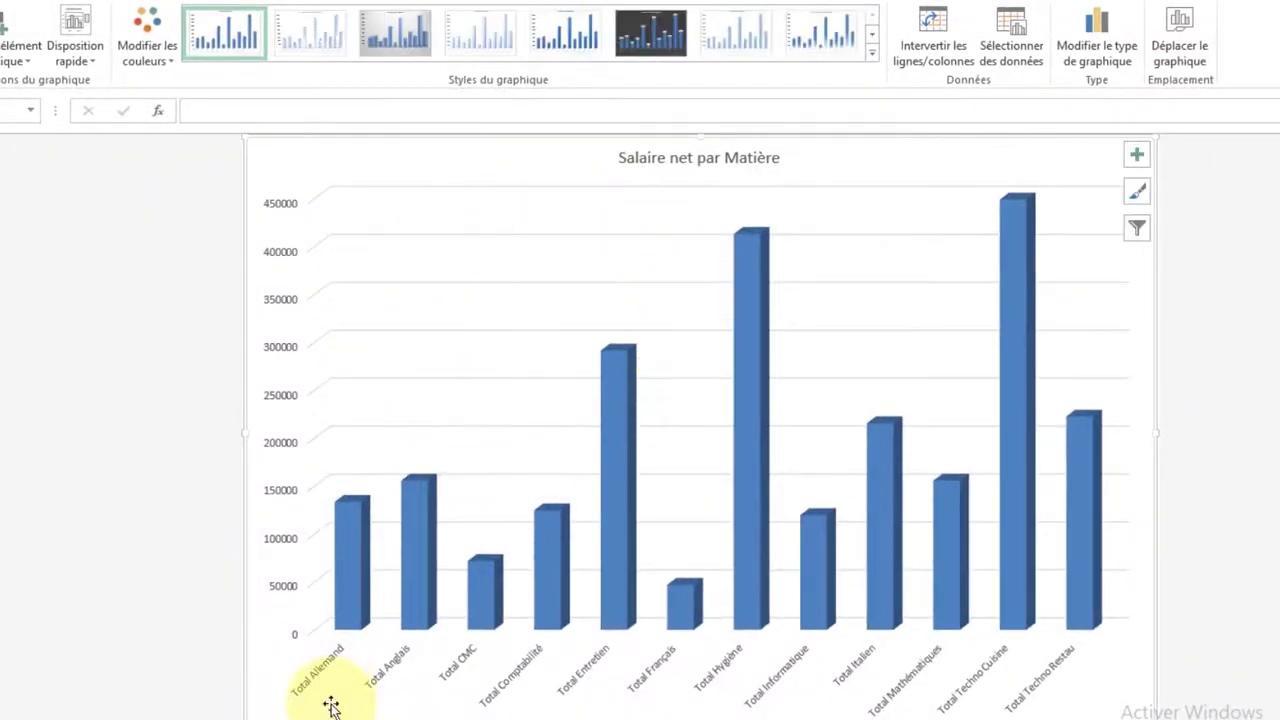
Review the GRAPH-SALAIRE, ANNEXE 1 and SOUS TOTAL sheets of the workbook, ending on SOUS TOTAL
{"action": "left_click", "coordinate": [370, 712]}
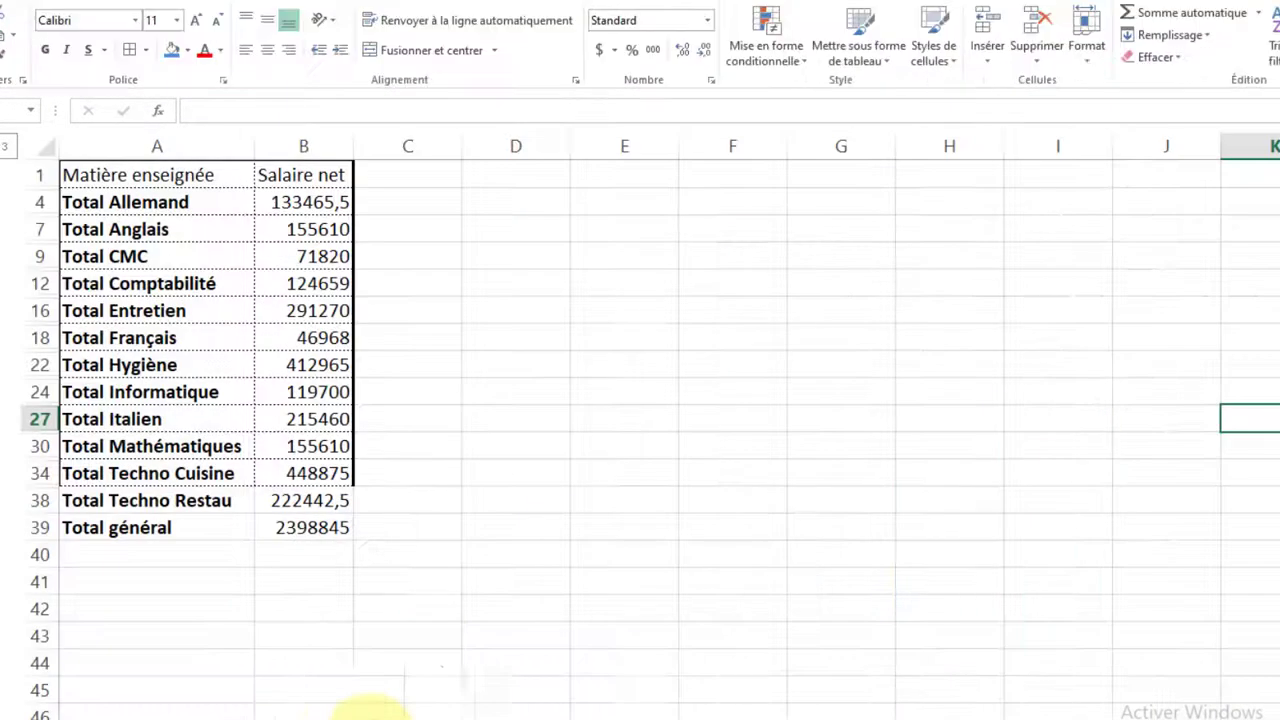
{"action": "left_click", "coordinate": [286, 716]}
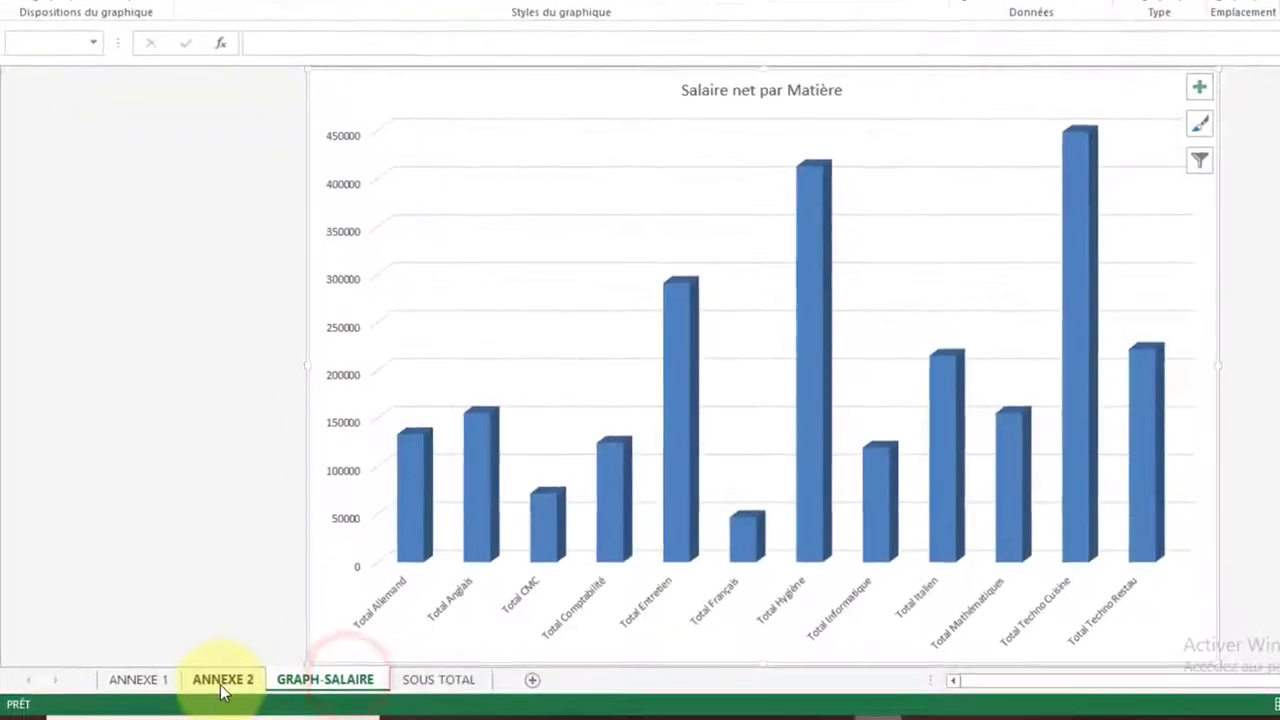
{"action": "left_click", "coordinate": [160, 716]}
{"action": "left_click", "coordinate": [178, 684], "text": "ctrl"}
{"action": "left_click", "coordinate": [176, 683]}
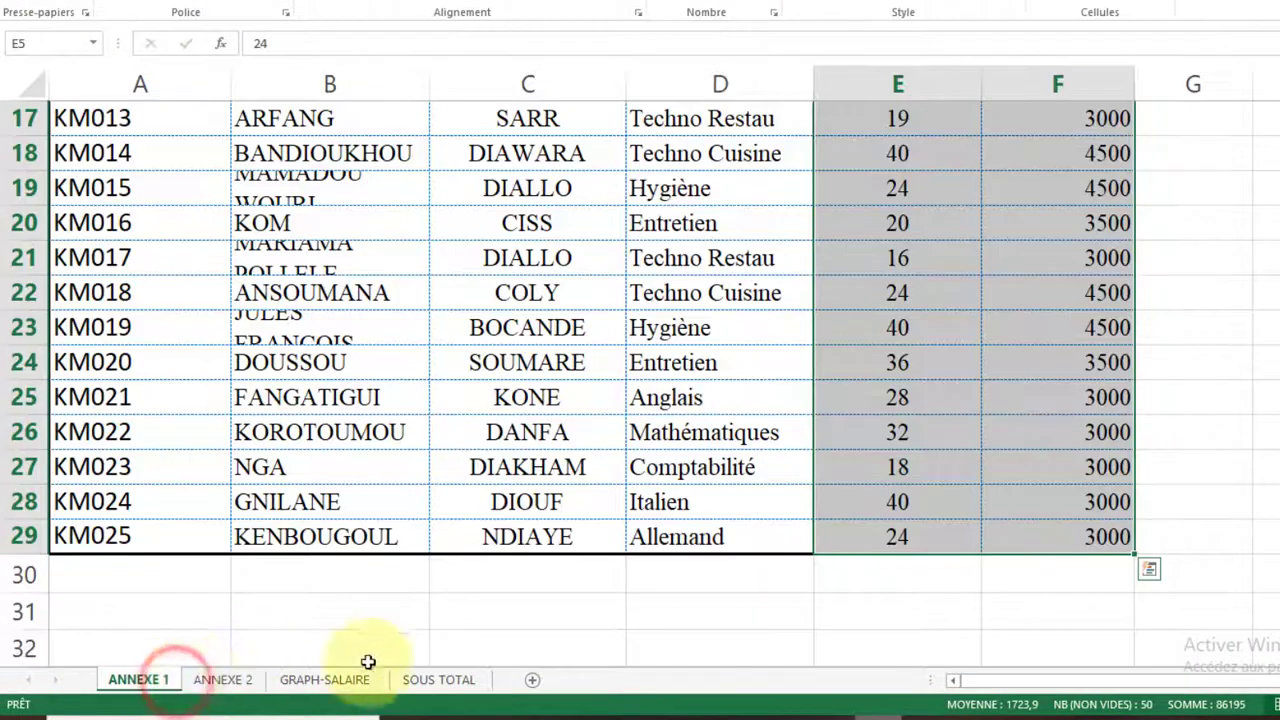
{"action": "scroll", "coordinate": [580, 543], "scroll_direction": "up", "scroll_amount": 5}
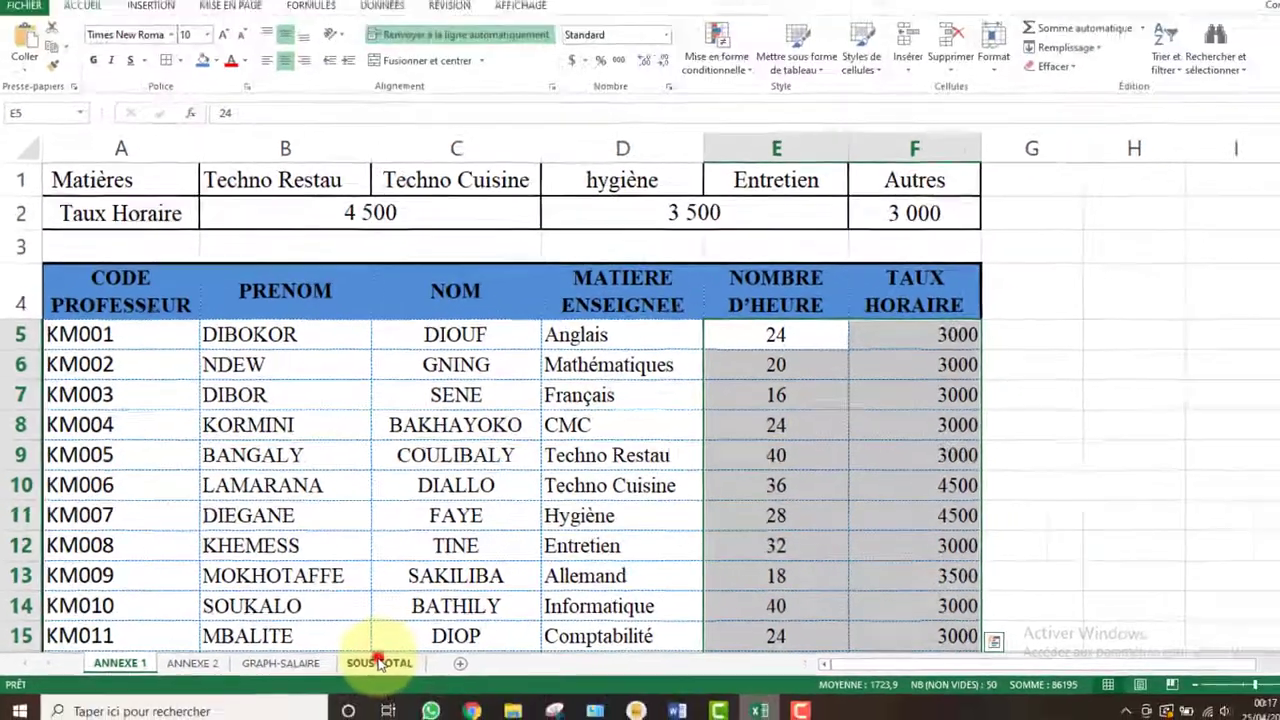
{"action": "left_click", "coordinate": [438, 679]}
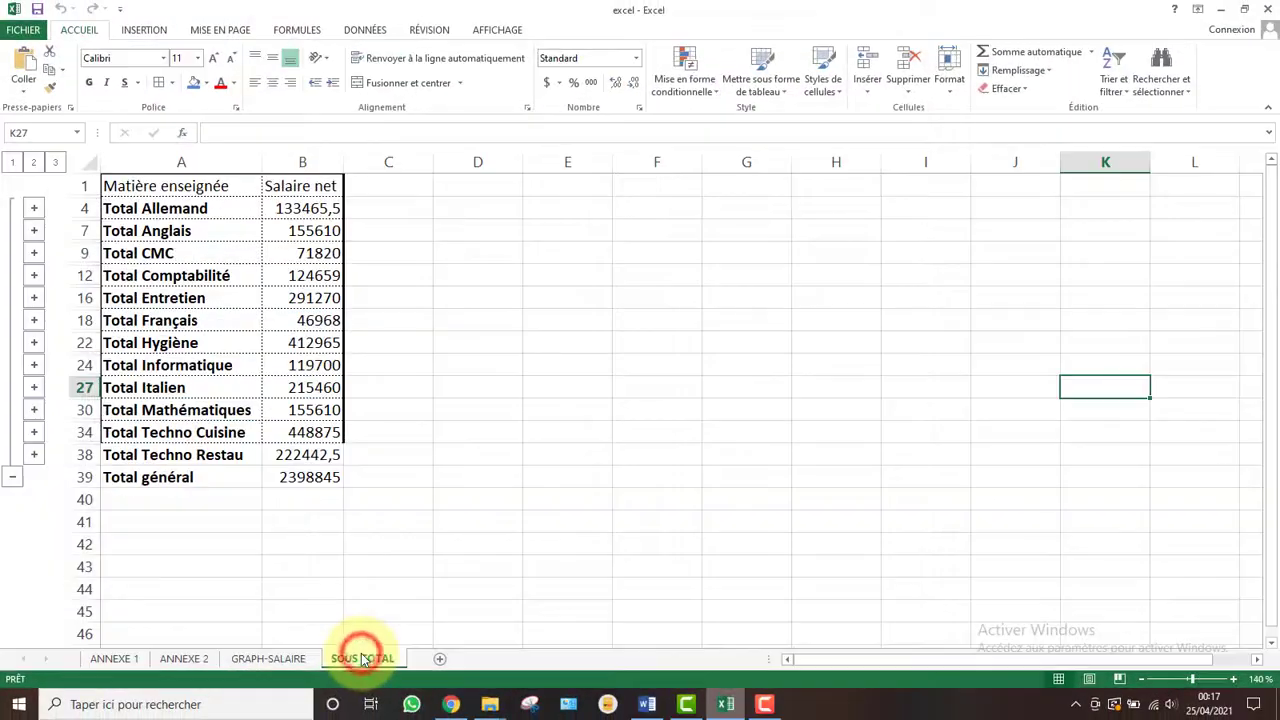
{"action": "left_click", "coordinate": [1270, 385]}
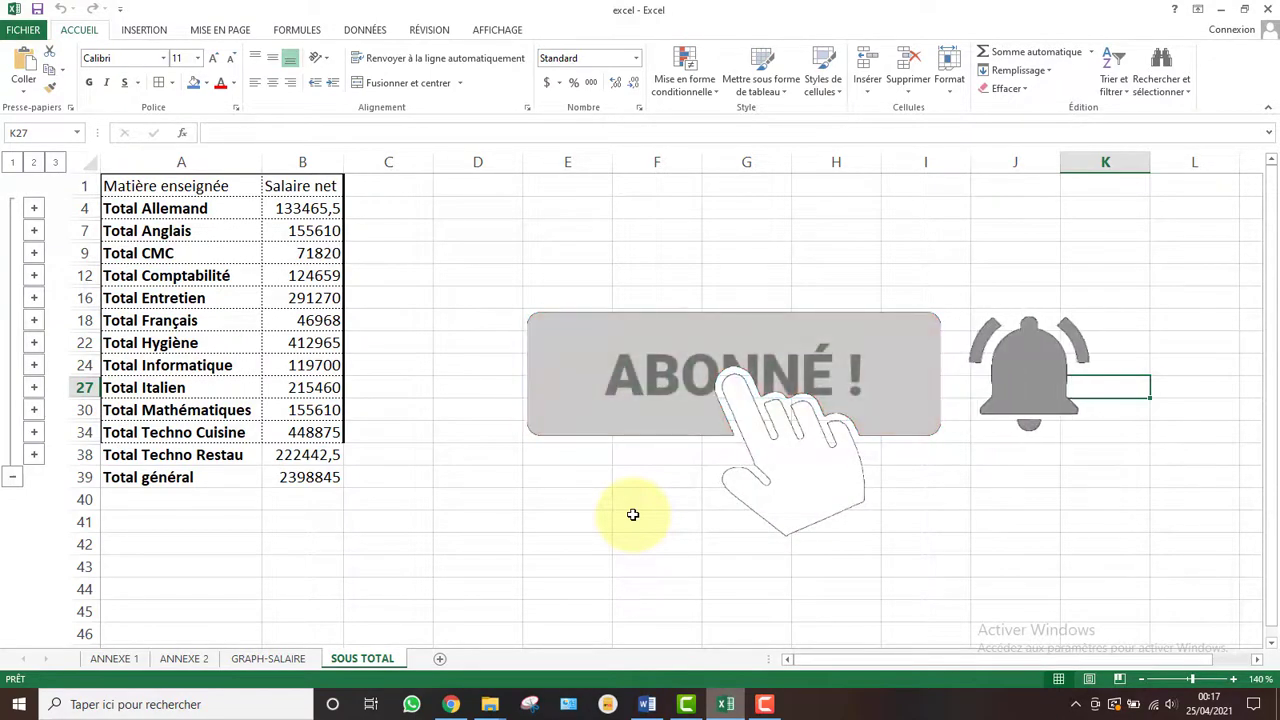
Switch to the Word assignment, examine the subject totals table and Graphique section on page 2, and return to the Excel workbook
{"action": "left_click", "coordinate": [645, 703]}
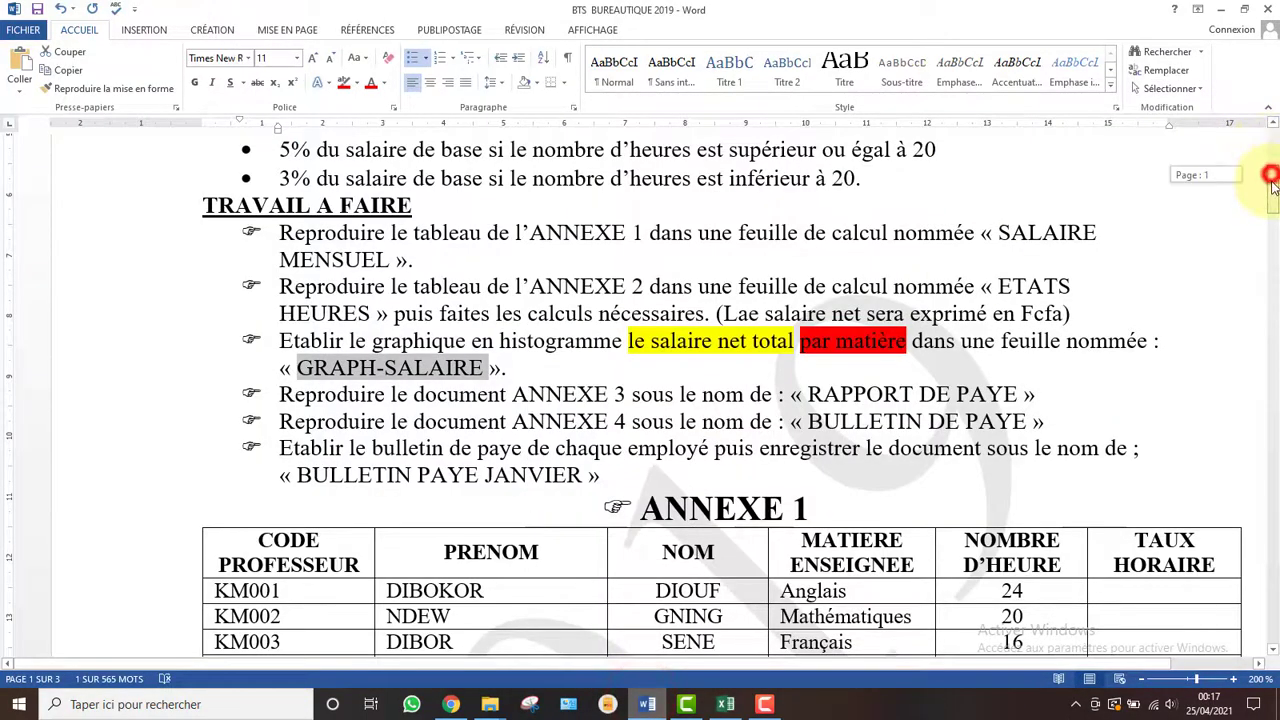
{"action": "left_click_drag", "start_coordinate": [1272, 185], "coordinate": [1268, 380]}
{"action": "left_click", "coordinate": [866, 609]}
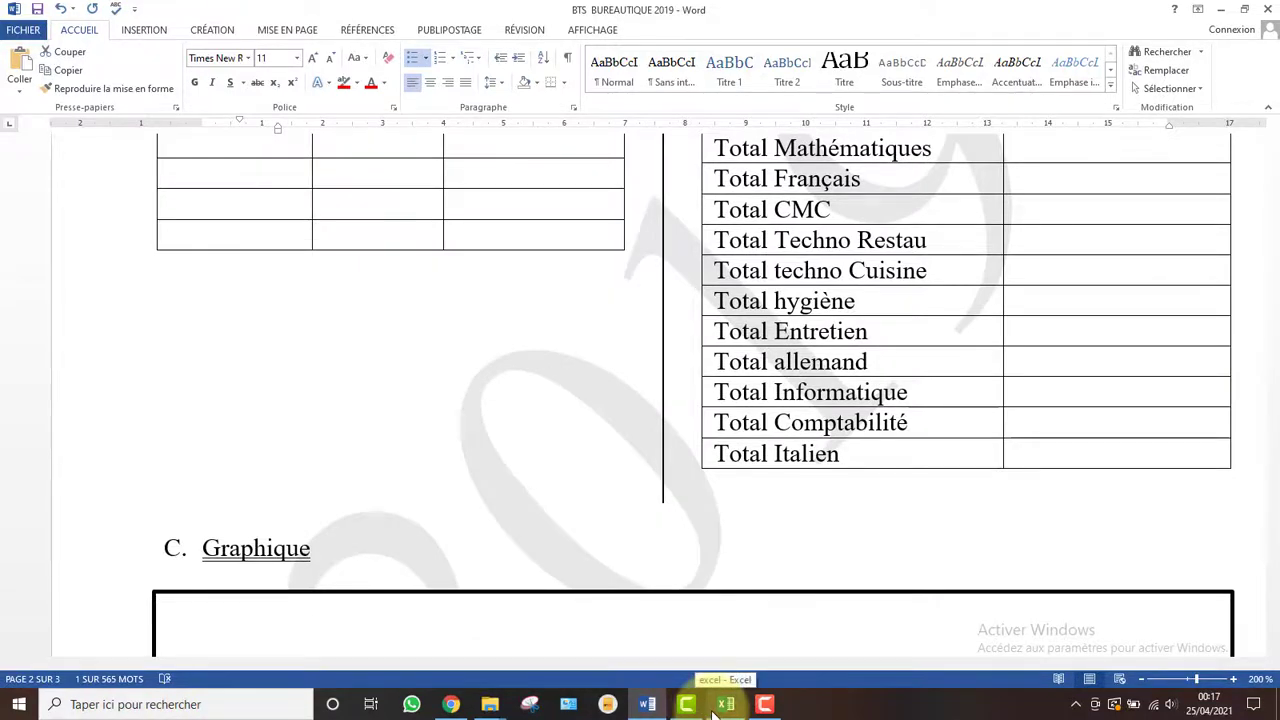
{"action": "left_click", "coordinate": [725, 705]}
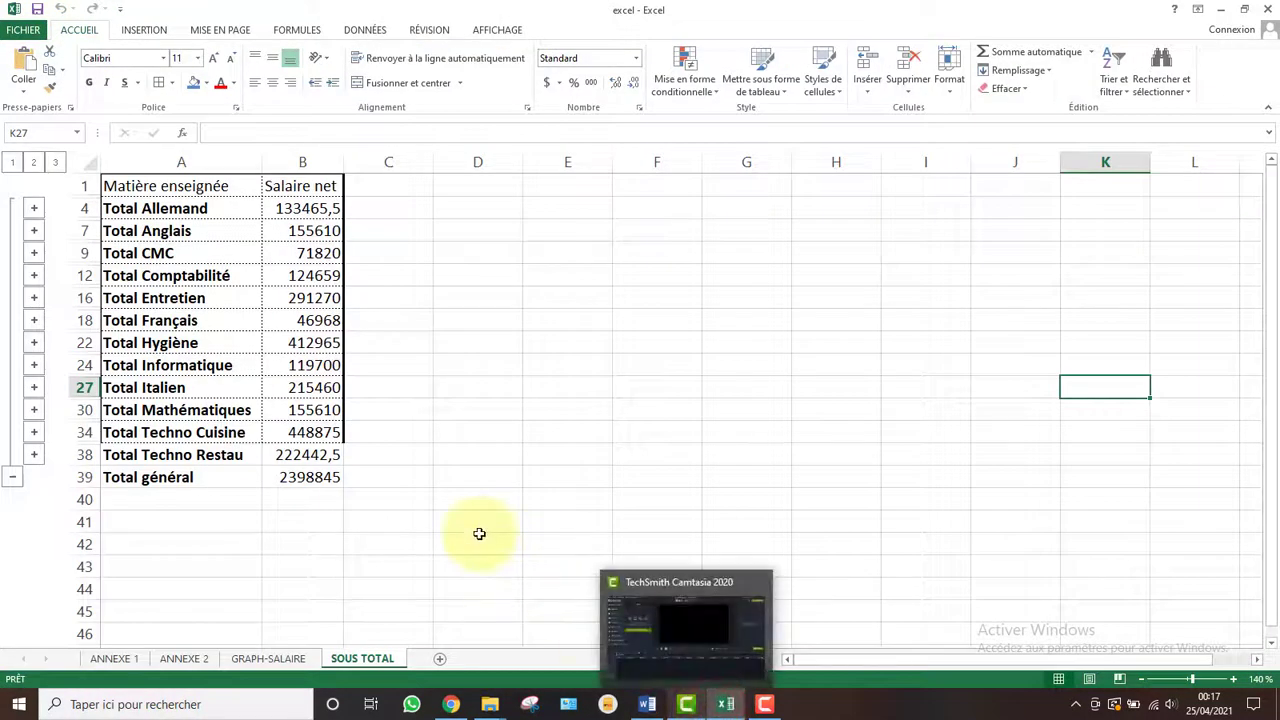